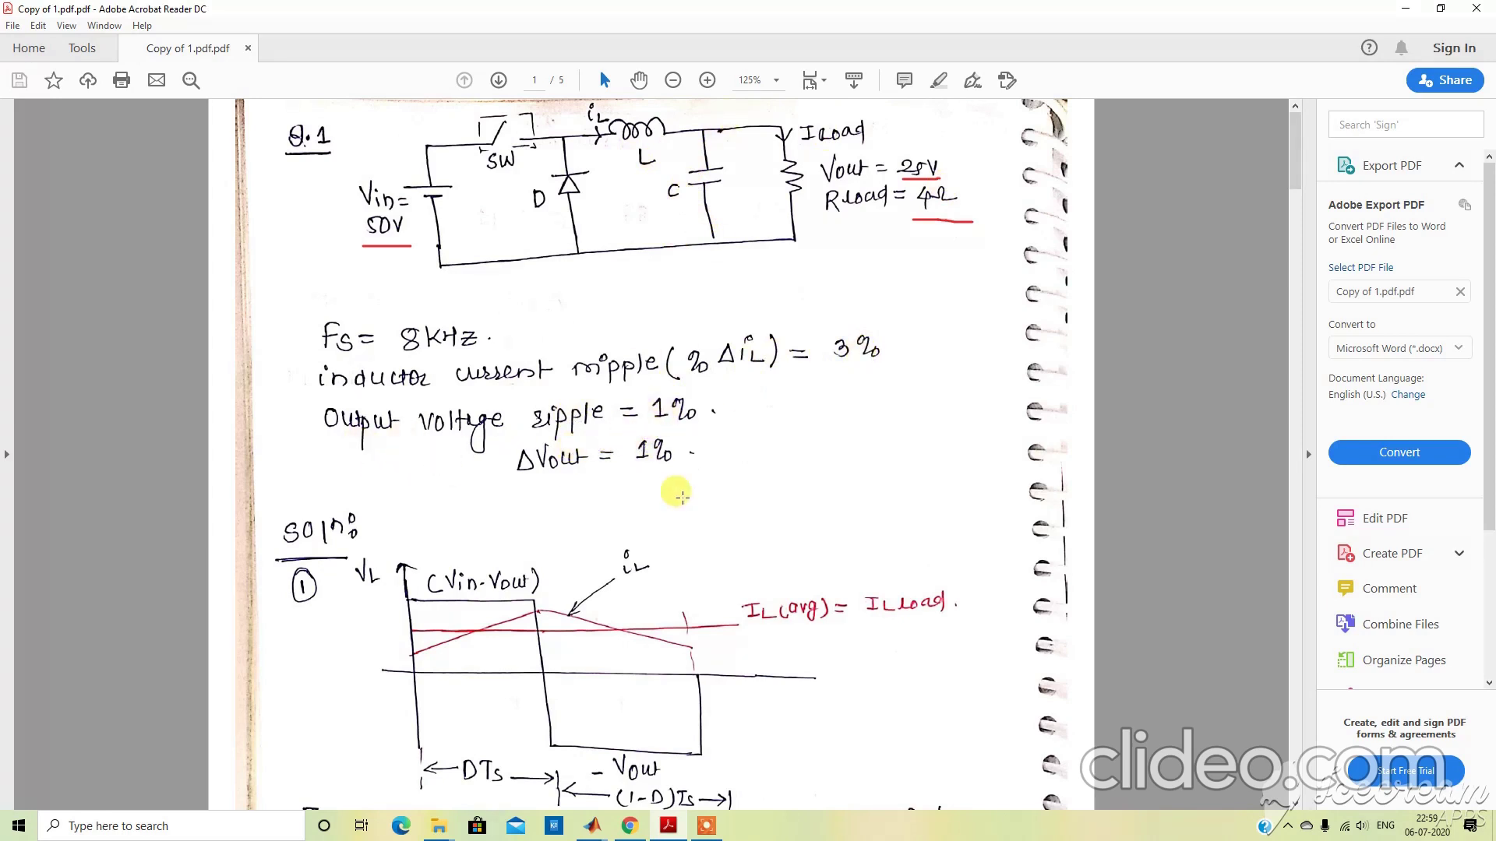
Review the handwritten buck converter solution, covering the circuit data, inductor waveforms, and the inductance, RMS current and capacitance calculations.
{"action": "scroll", "coordinate": [680, 496], "scroll_direction": "down", "scroll_amount": 5}
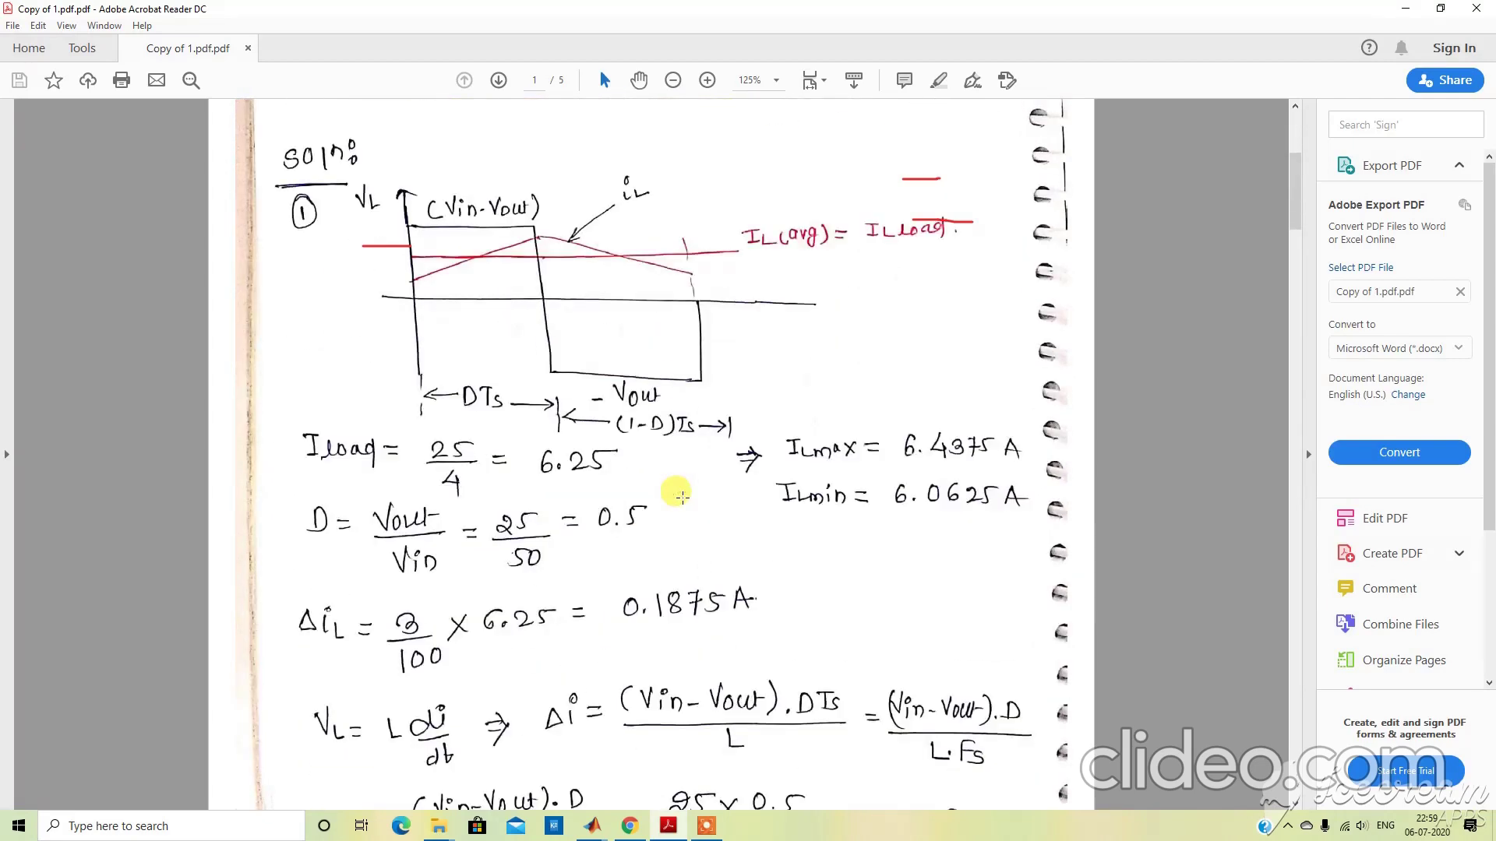
{"action": "scroll", "coordinate": [680, 495], "scroll_direction": "down", "scroll_amount": 3}
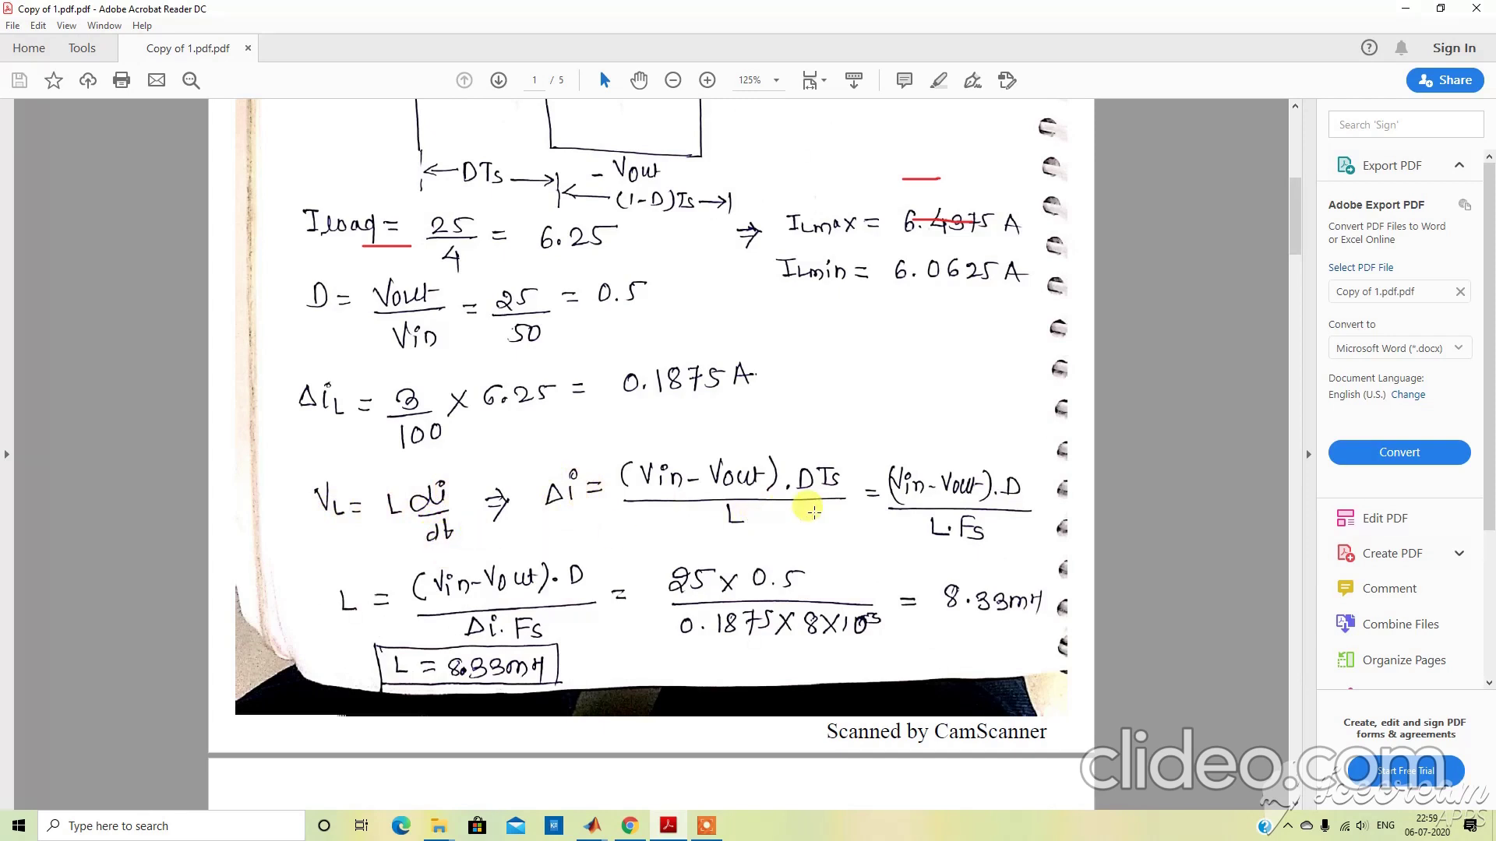
{"action": "scroll", "coordinate": [812, 511], "scroll_direction": "up", "scroll_amount": 3}
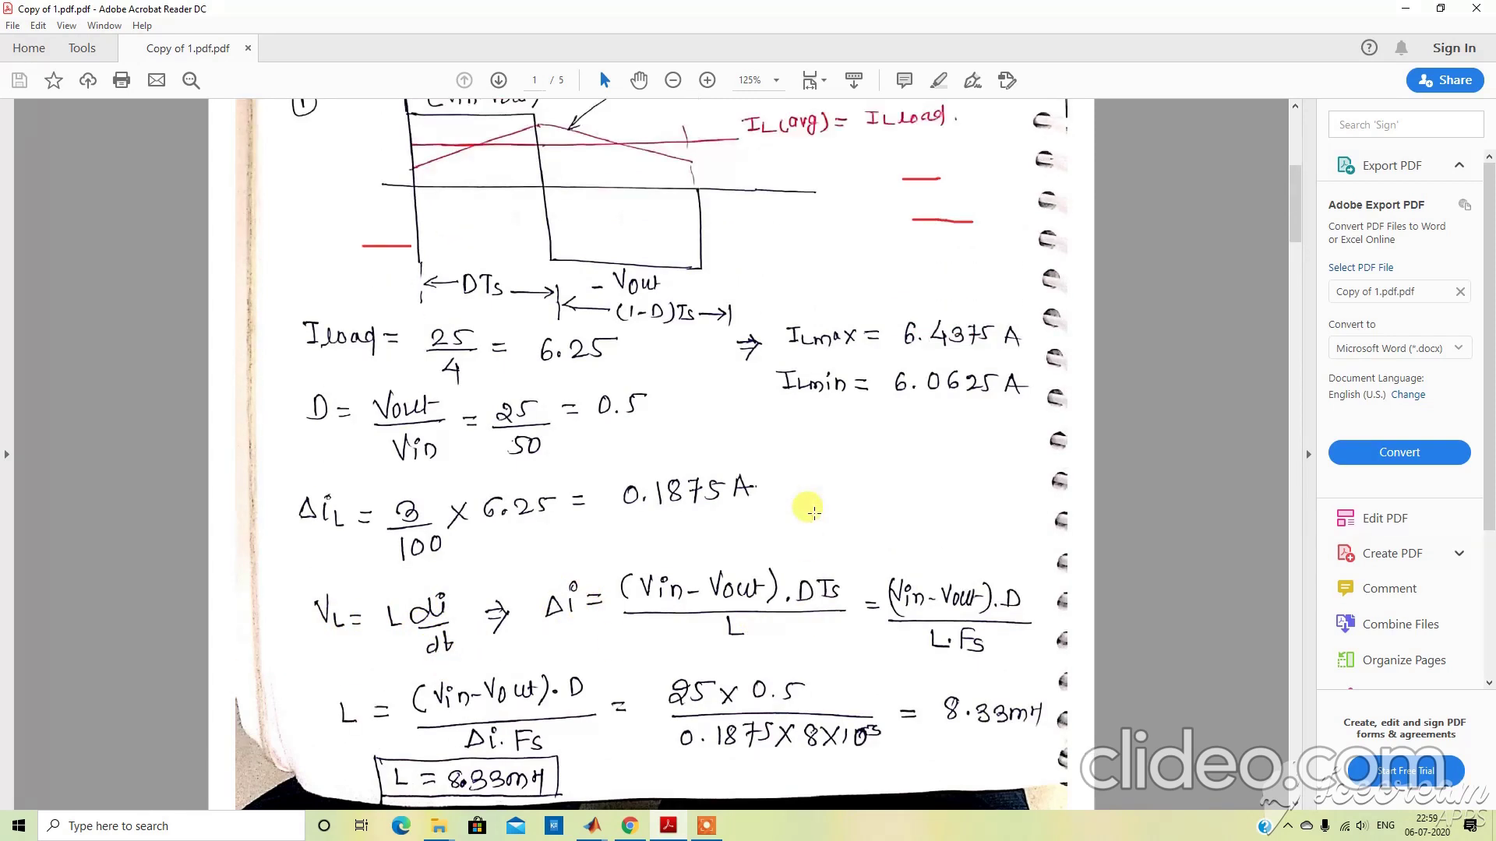
{"action": "scroll", "coordinate": [813, 512], "scroll_direction": "up", "scroll_amount": 2}
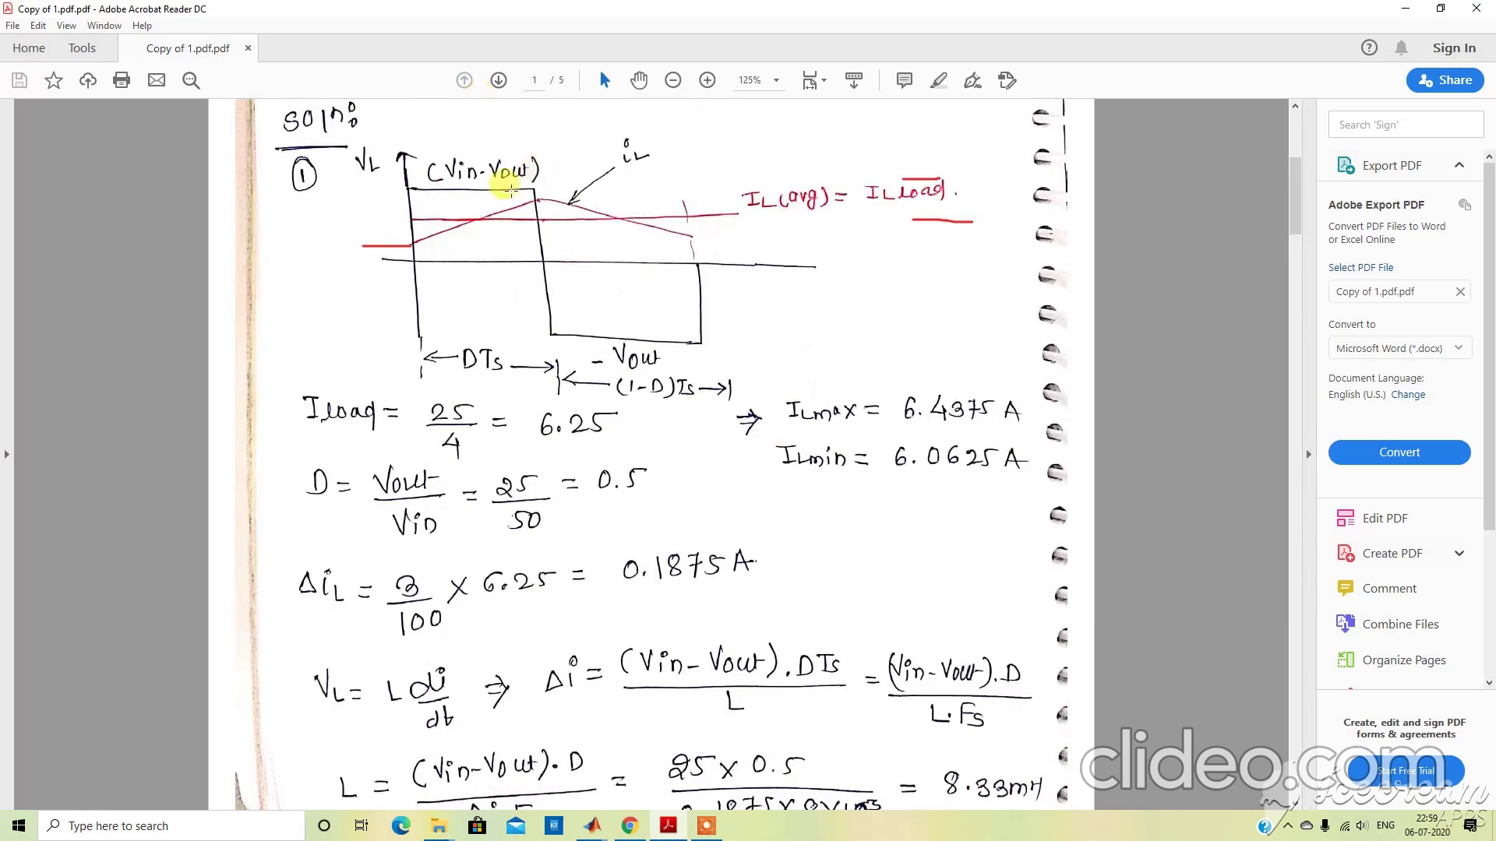
{"action": "scroll", "coordinate": [561, 502], "scroll_direction": "down", "scroll_amount": 5}
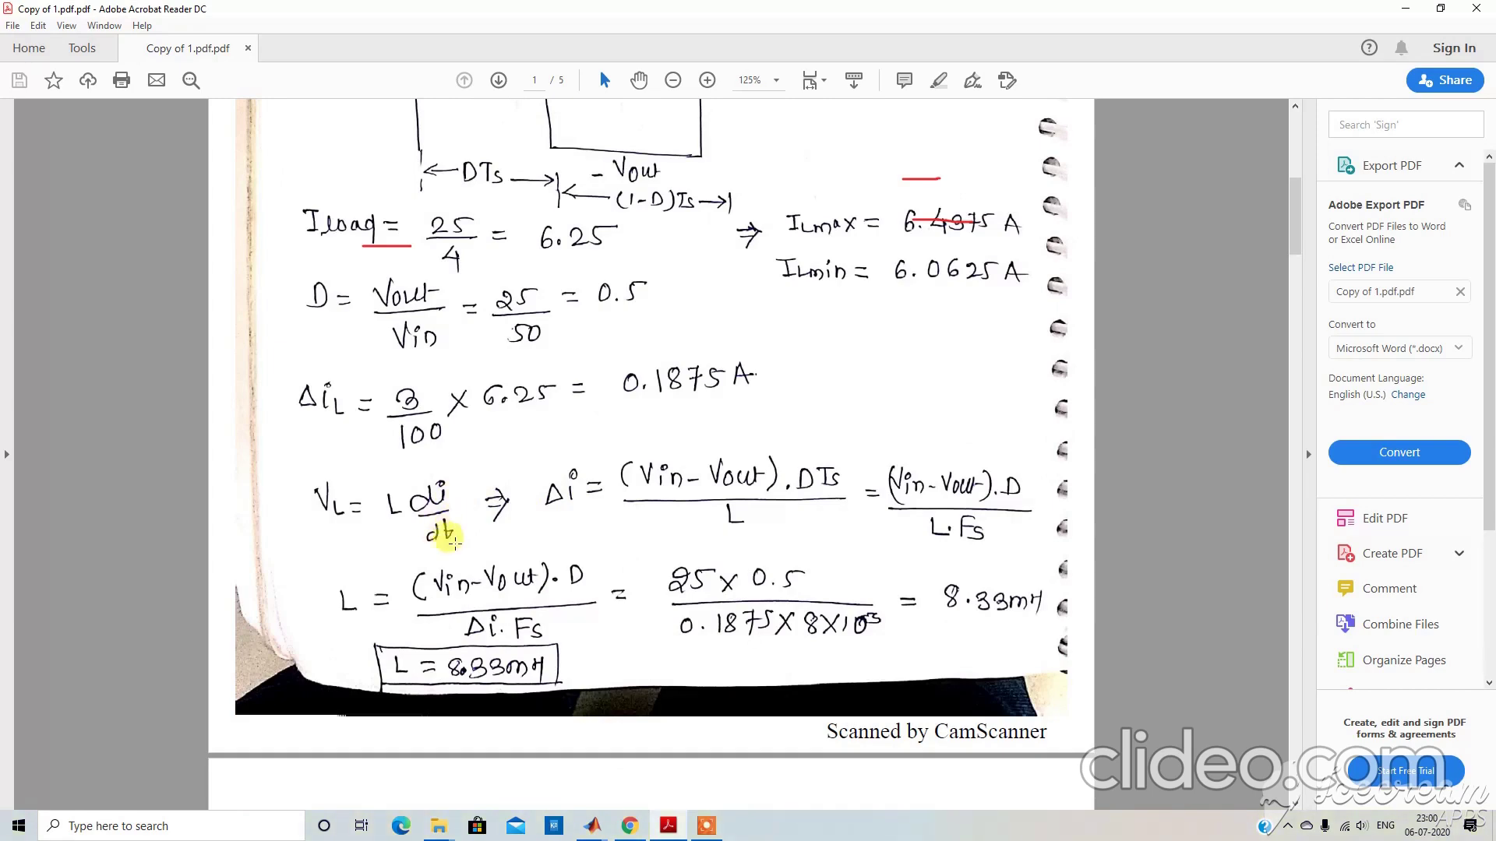
{"action": "scroll", "coordinate": [460, 535], "scroll_direction": "up", "scroll_amount": 6}
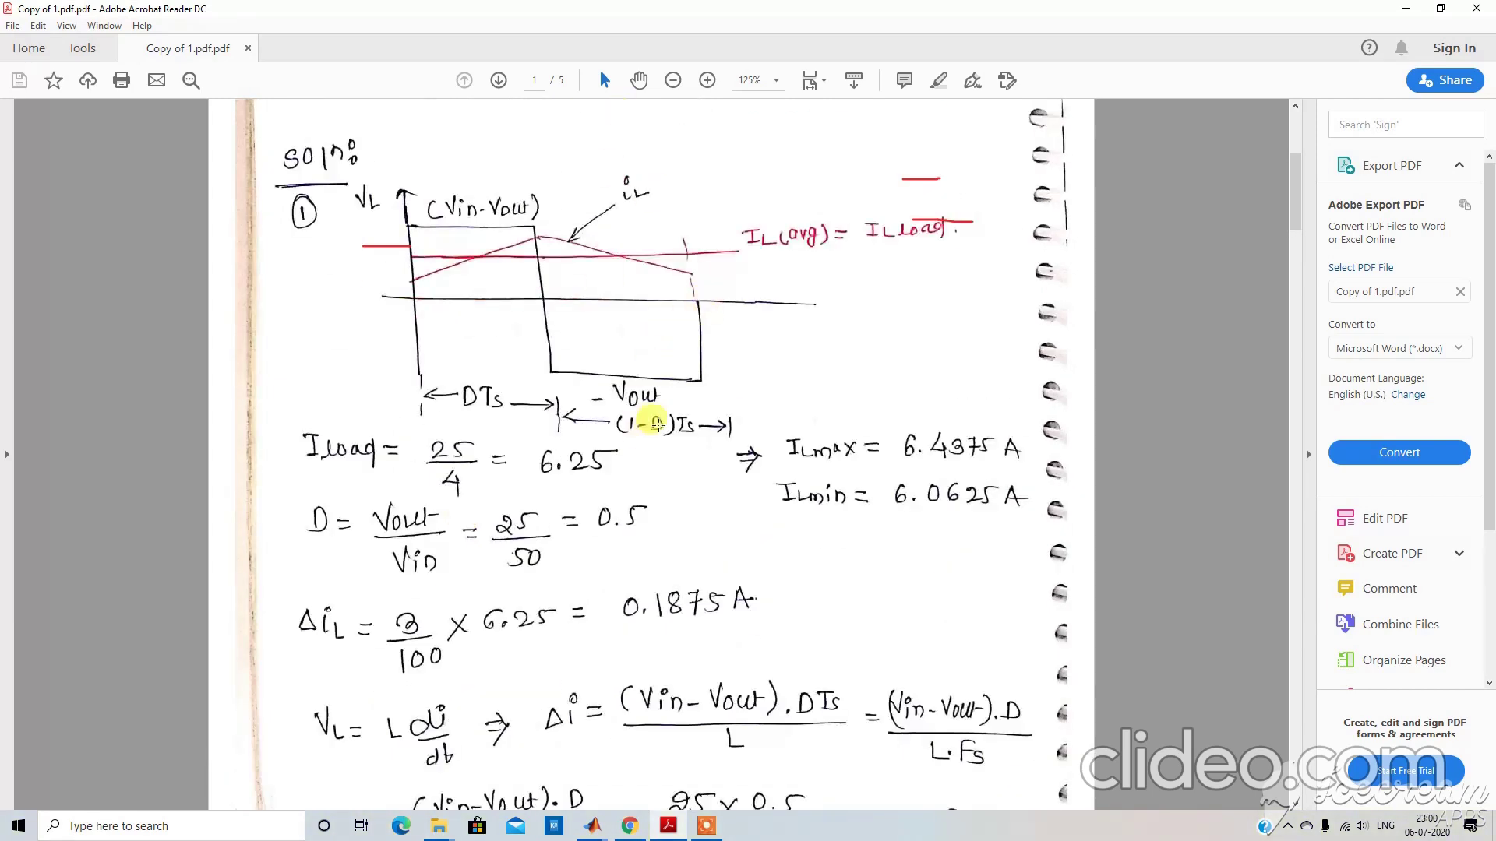
{"action": "scroll", "coordinate": [675, 532], "scroll_direction": "down", "scroll_amount": 5}
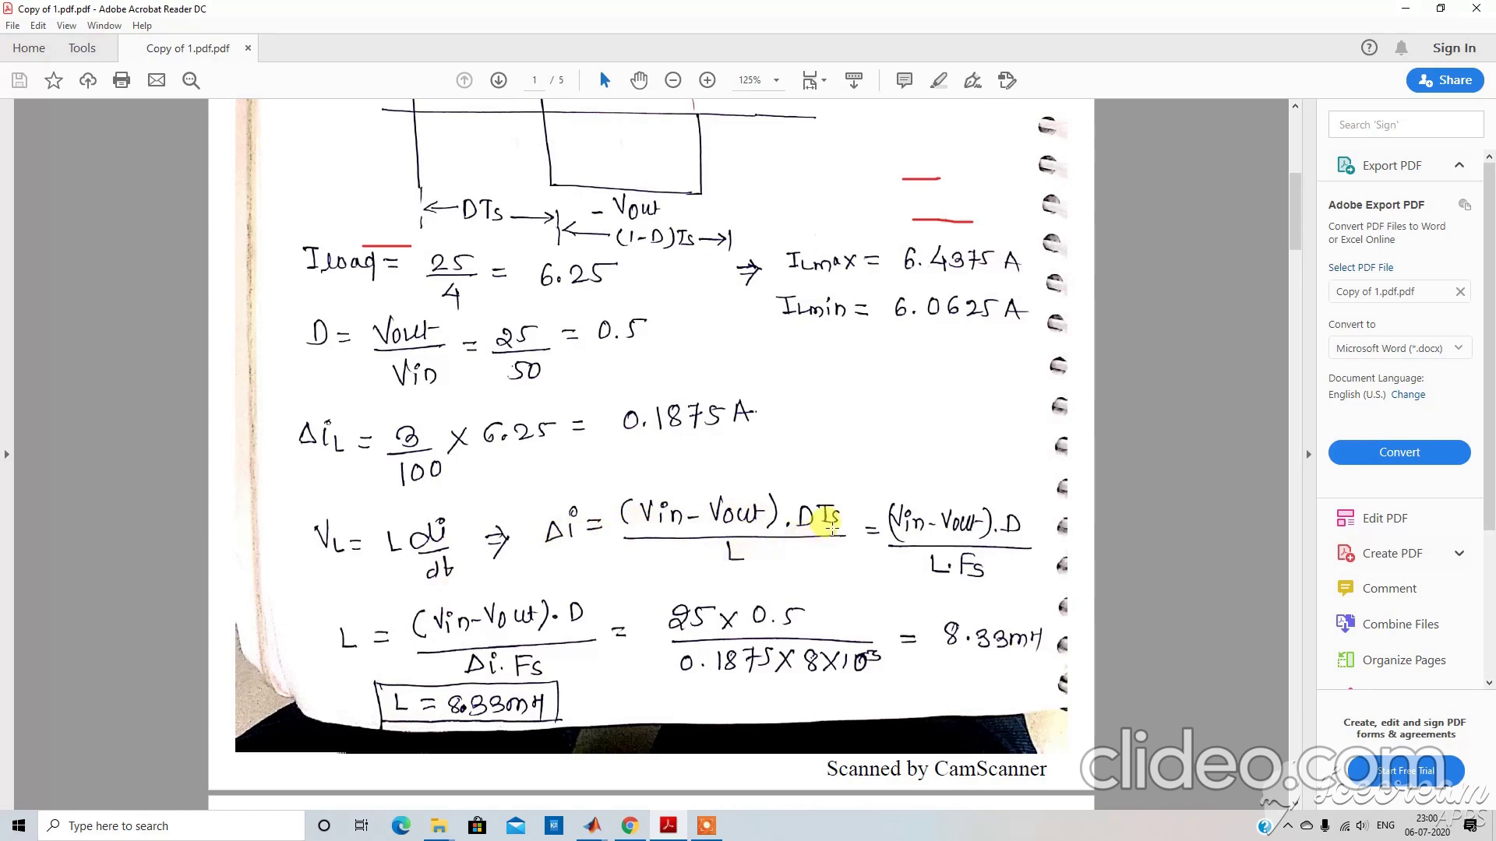
{"action": "scroll", "coordinate": [517, 561], "scroll_direction": "down", "scroll_amount": 4}
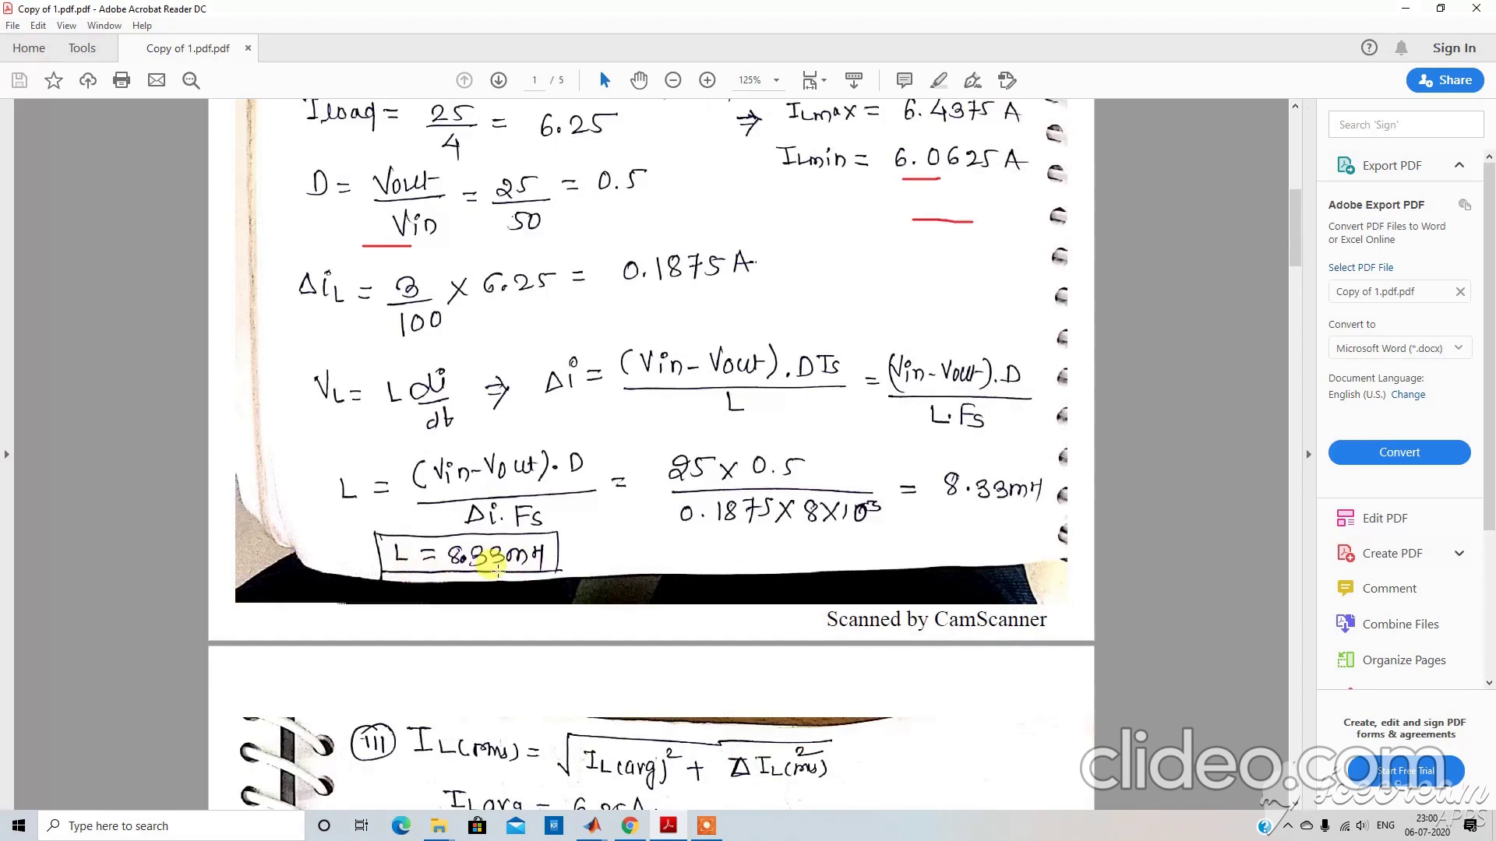
{"action": "scroll", "coordinate": [497, 568], "scroll_direction": "down", "scroll_amount": 5}
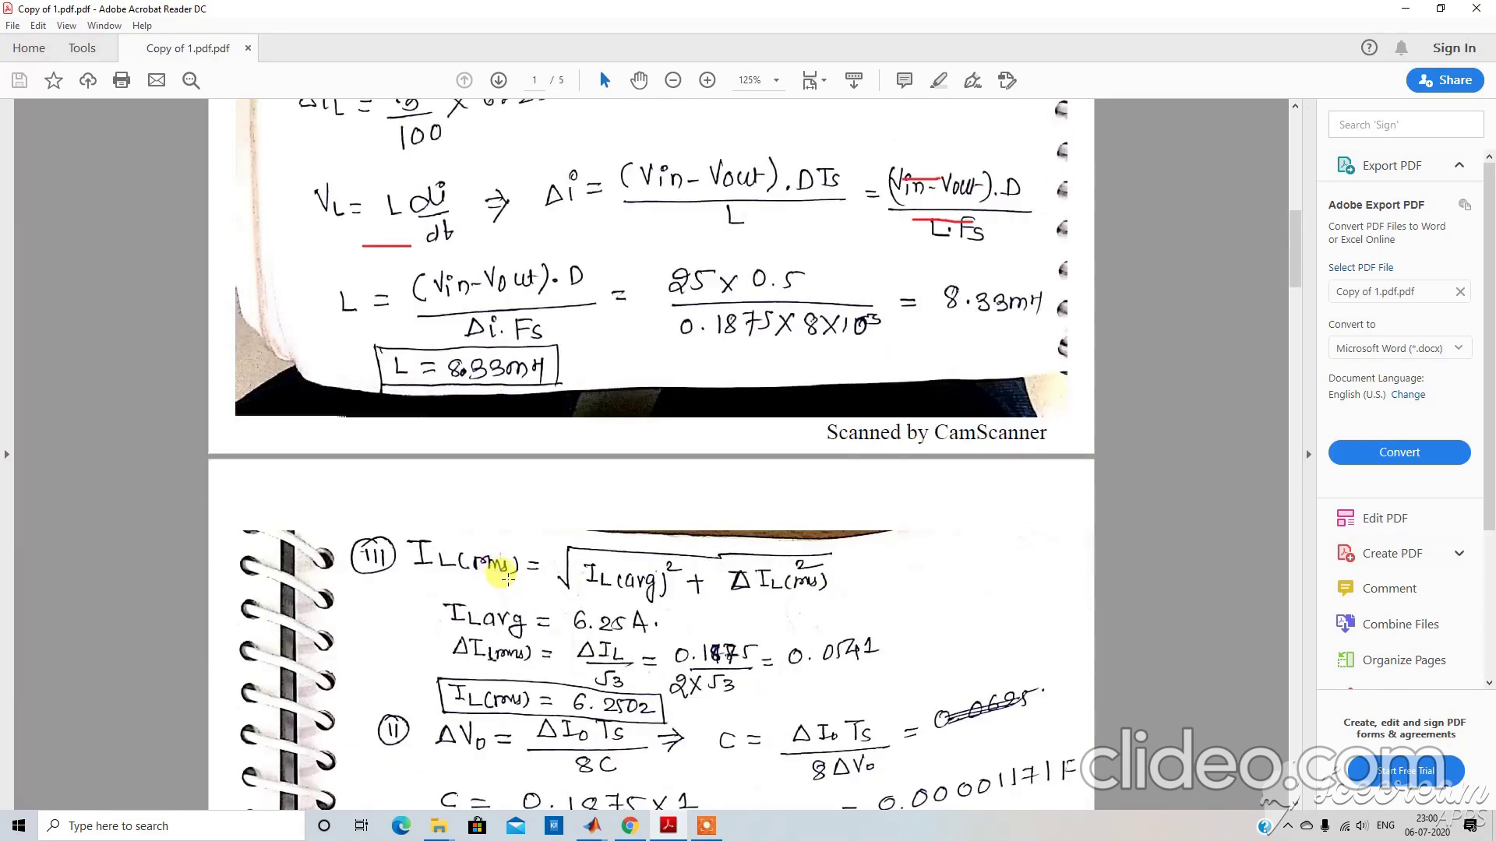
{"action": "scroll", "coordinate": [505, 577], "scroll_direction": "down", "scroll_amount": 6}
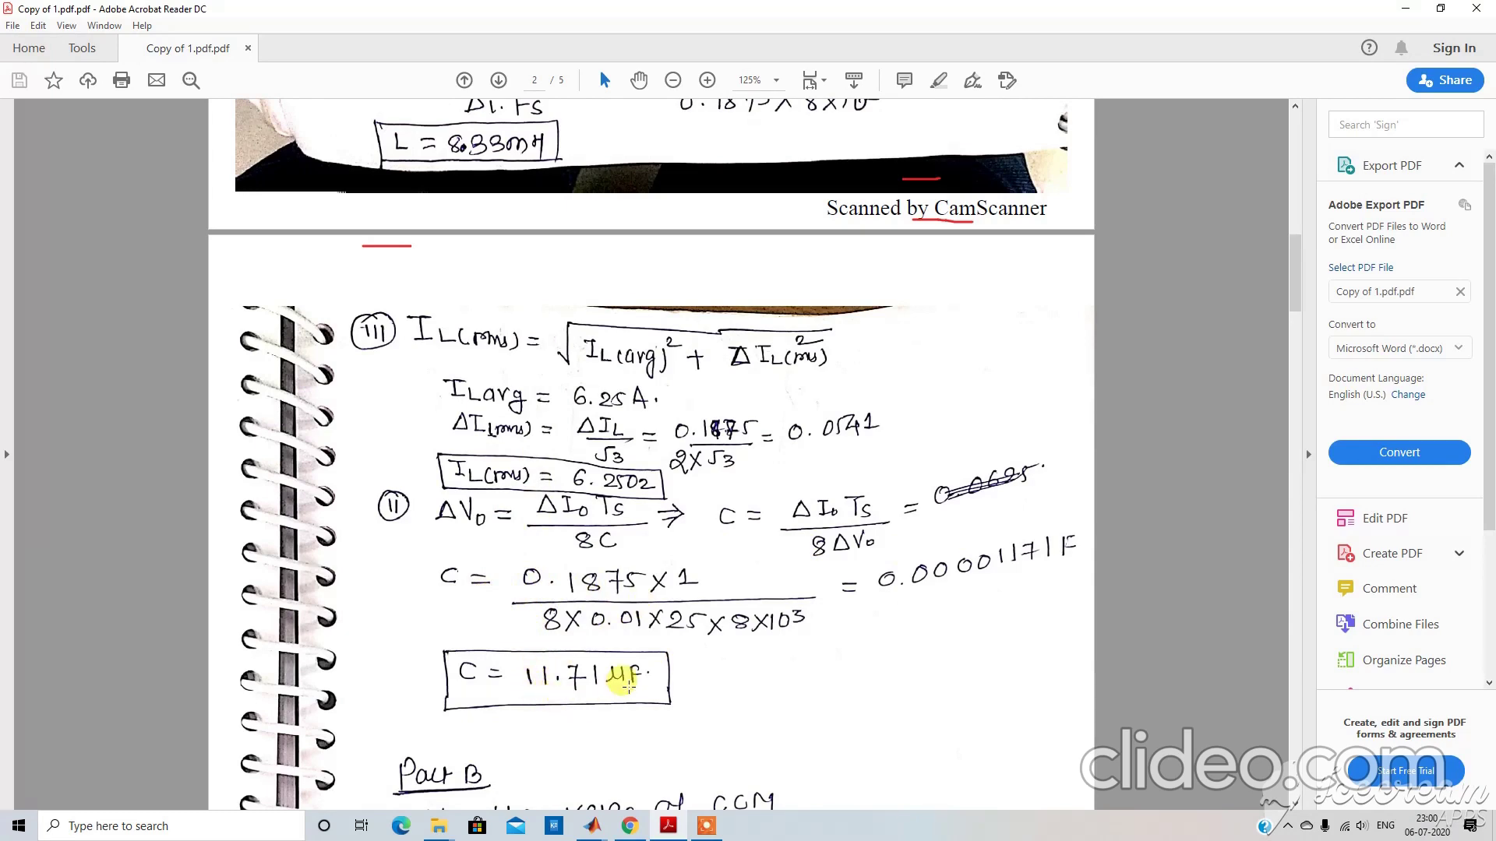
{"action": "scroll", "coordinate": [623, 682], "scroll_direction": "down", "scroll_amount": 3}
{"action": "scroll", "coordinate": [628, 685], "scroll_direction": "up", "scroll_amount": 4}
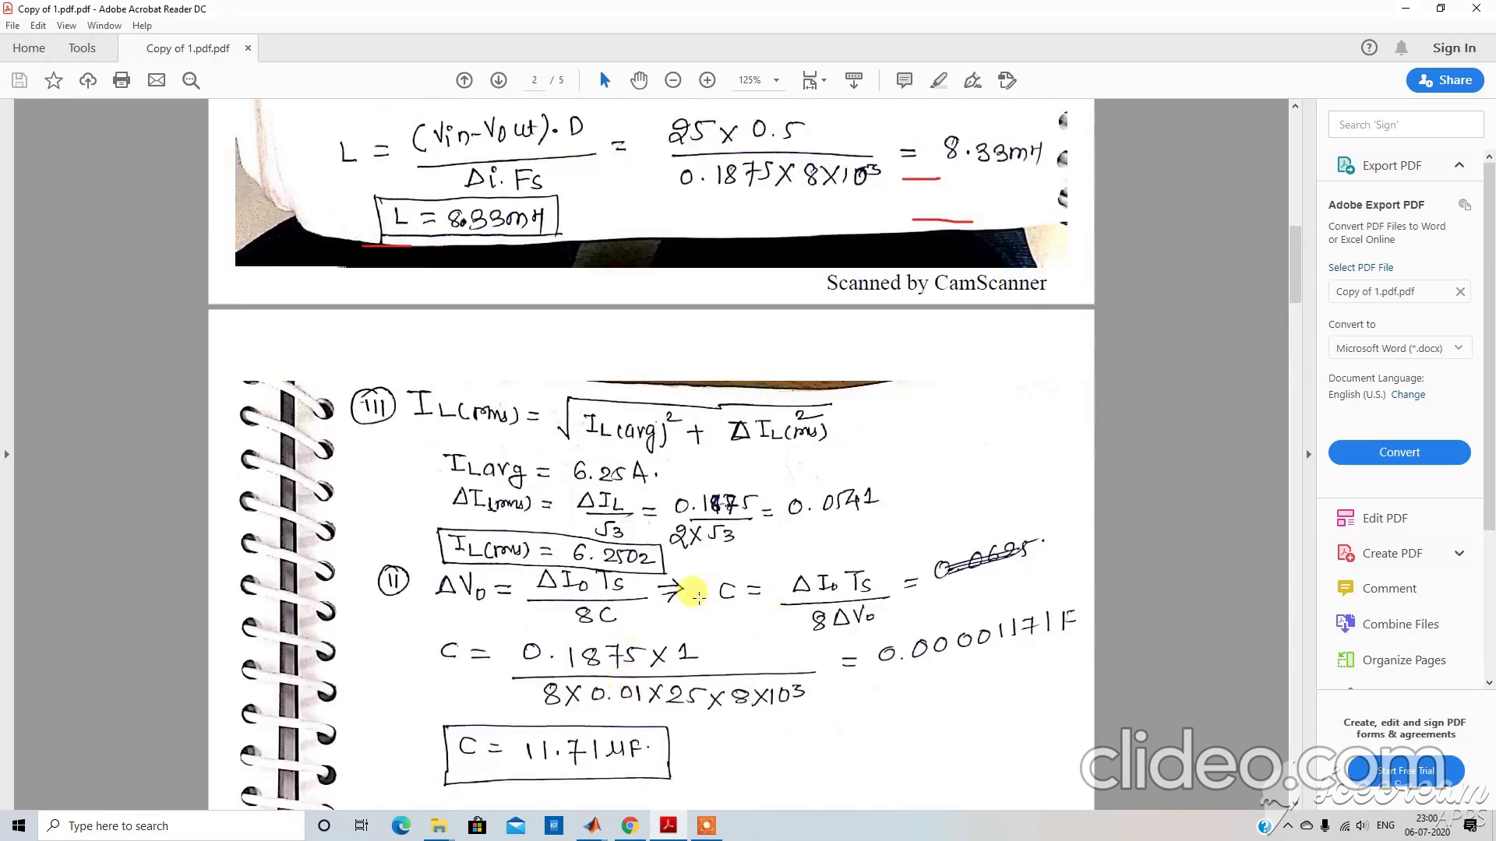
Switch to the Buck_Converter model in Simulink, open the Library Browser, and widen the model window to meet it.
{"action": "mouse_move", "coordinate": [595, 832]}
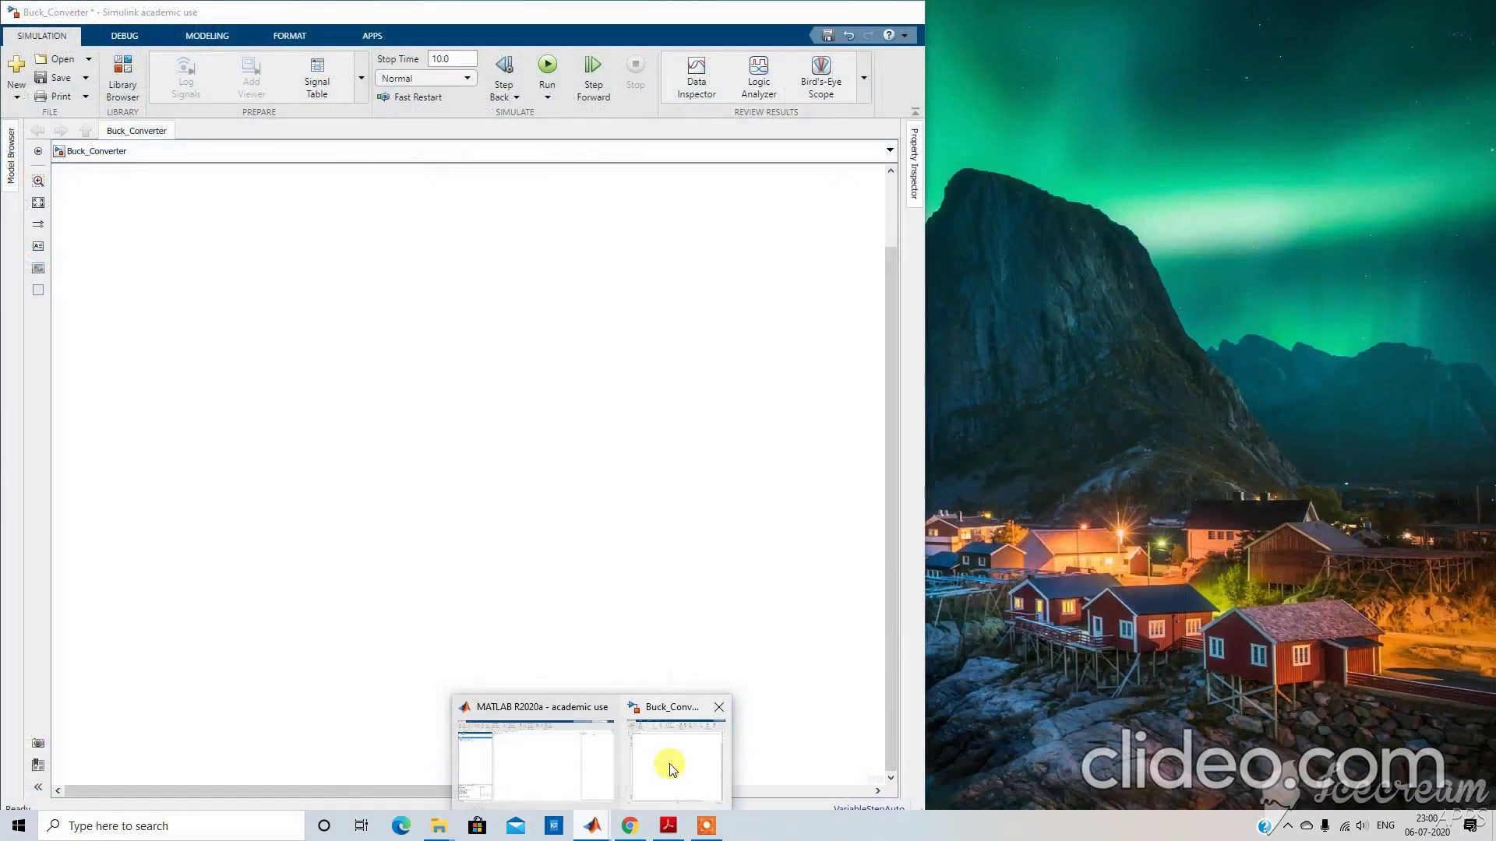
{"action": "left_click", "coordinate": [668, 768]}
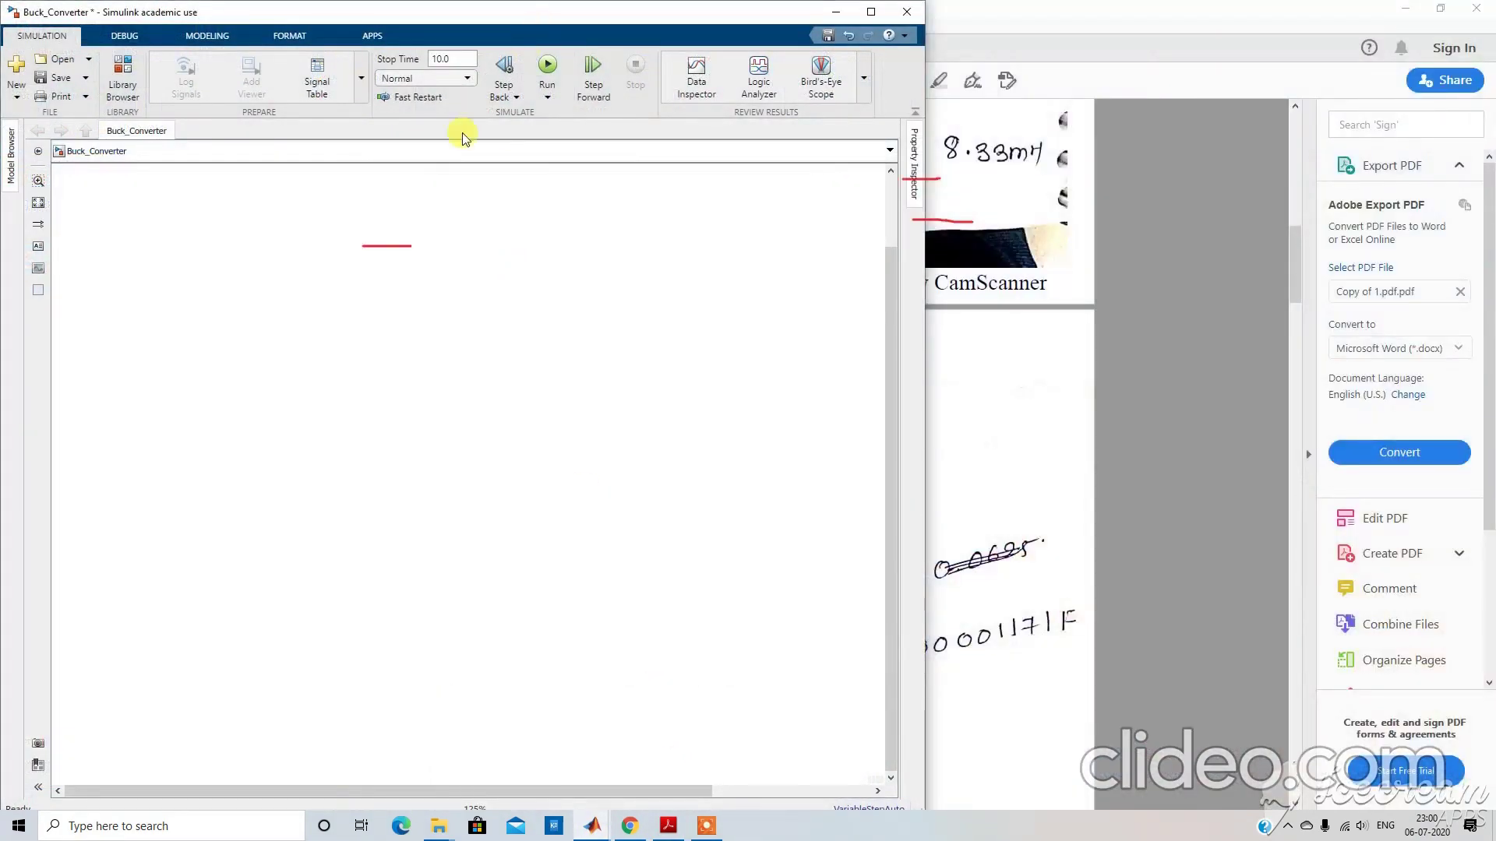
{"action": "left_click", "coordinate": [125, 78]}
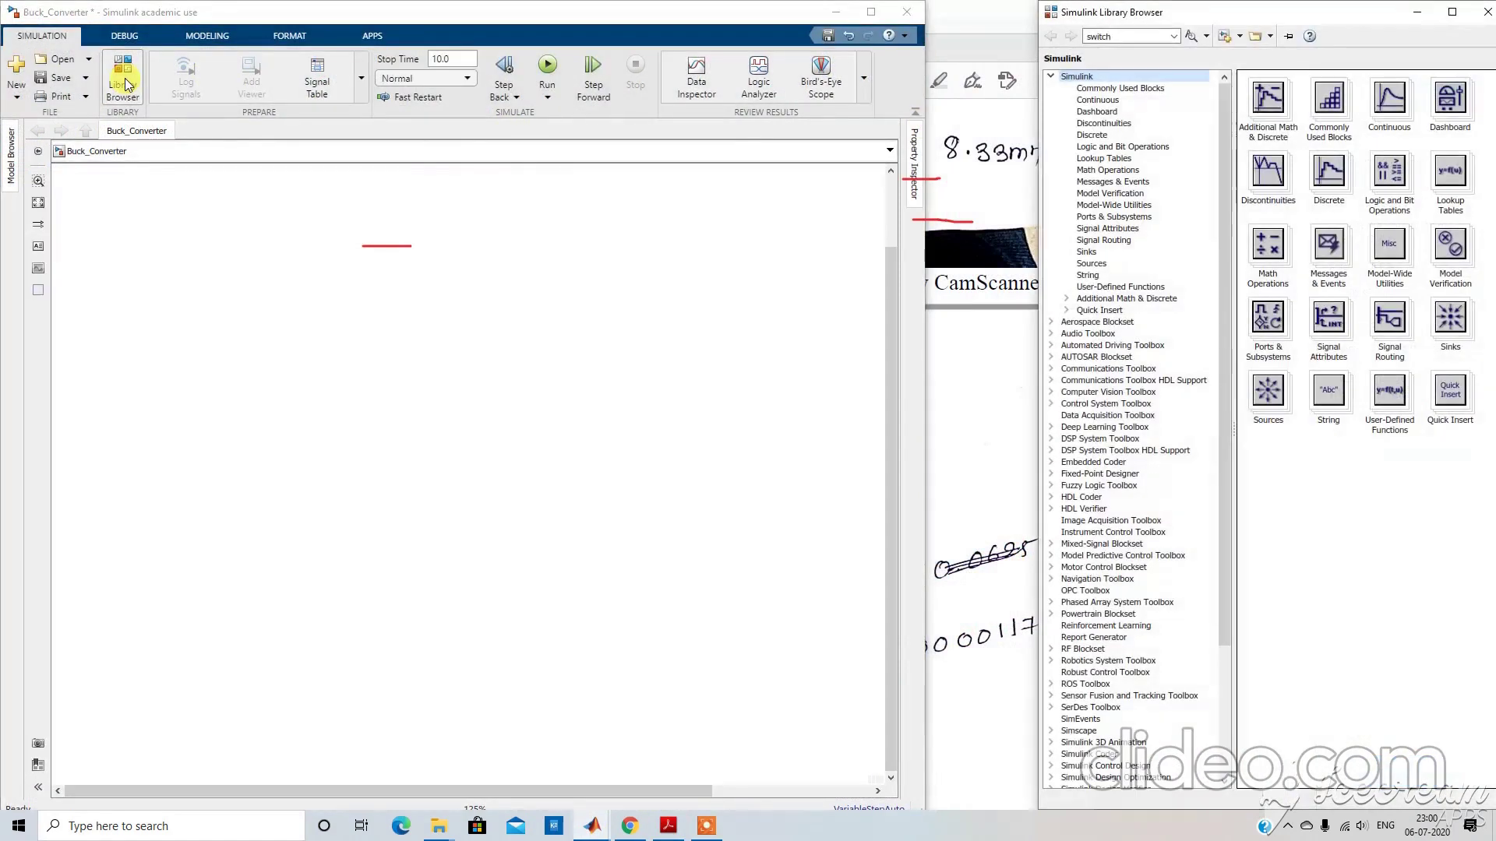
{"action": "left_click_drag", "start_coordinate": [928, 106], "coordinate": [1034, 121]}
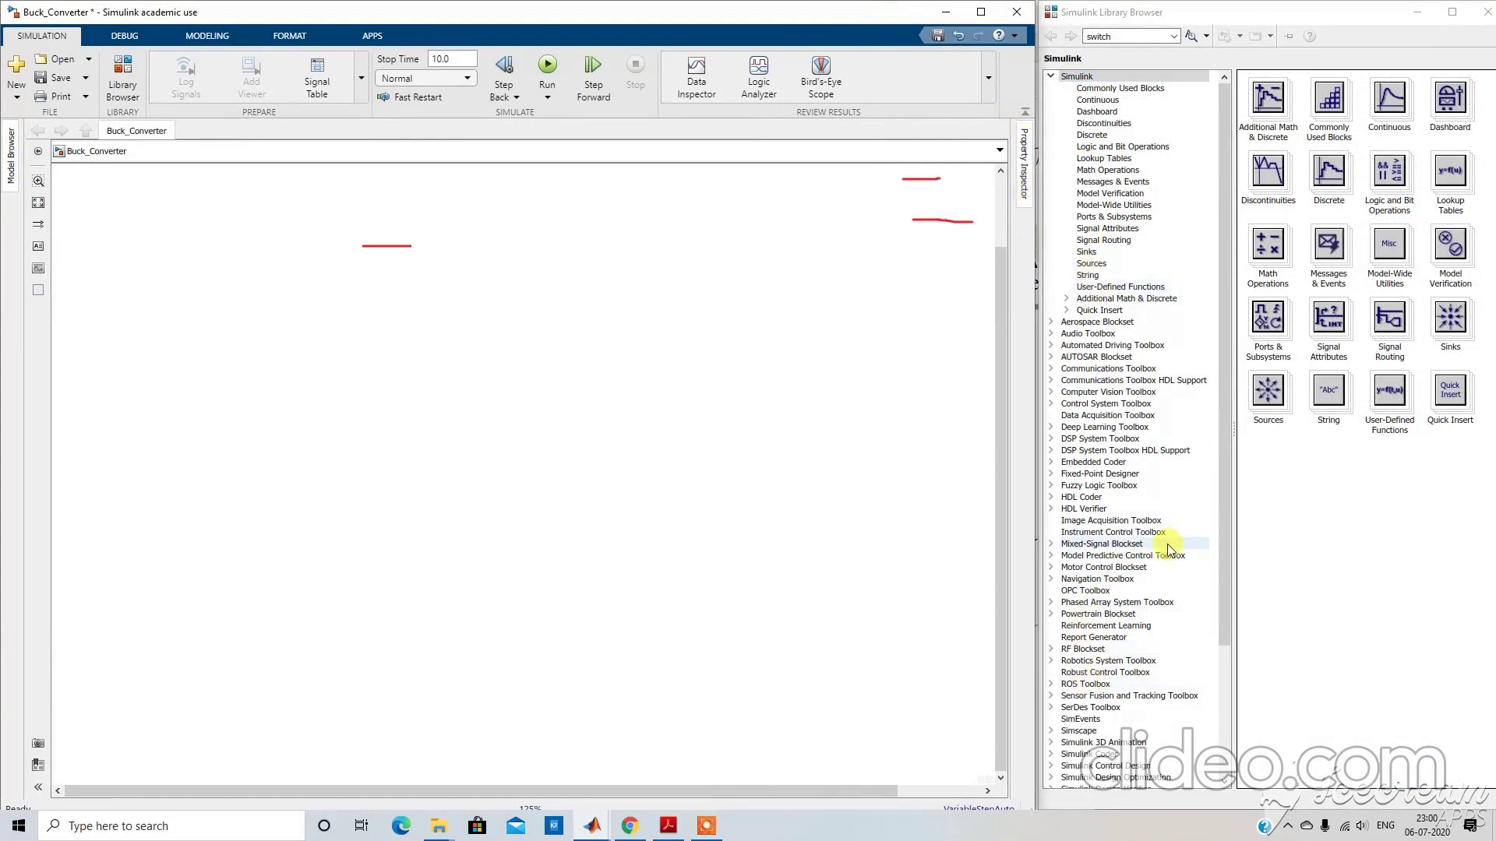
Add a DC Voltage Source to the model from Simscape Electrical's Specialized Power Systems fundamental blocks, Electrical Sources.
{"action": "left_click_drag", "start_coordinate": [1223, 550], "coordinate": [1226, 656]}
{"action": "left_click", "coordinate": [1051, 602]}
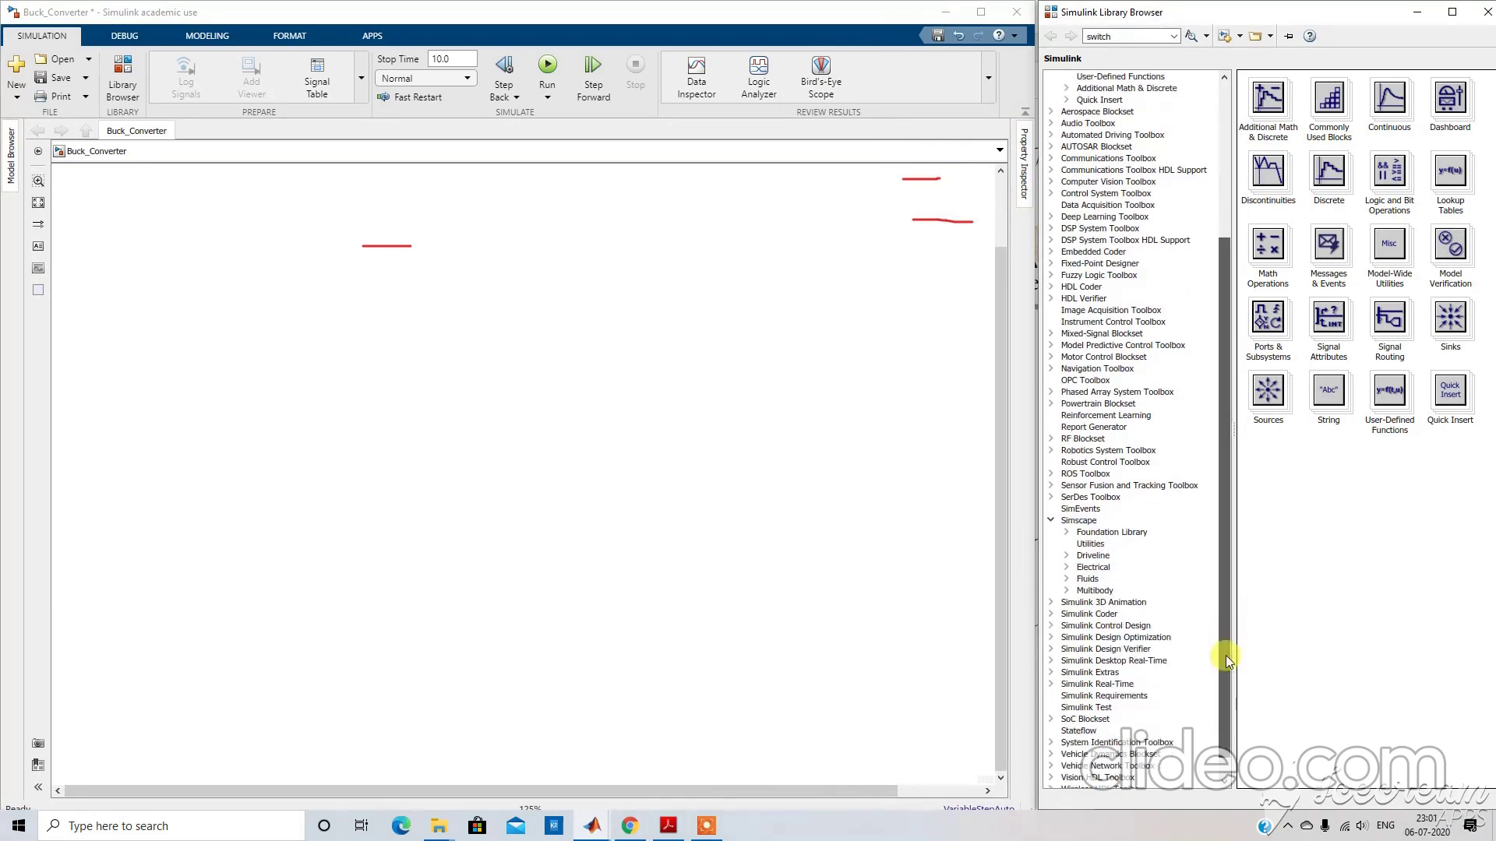
{"action": "left_click", "coordinate": [1067, 568]}
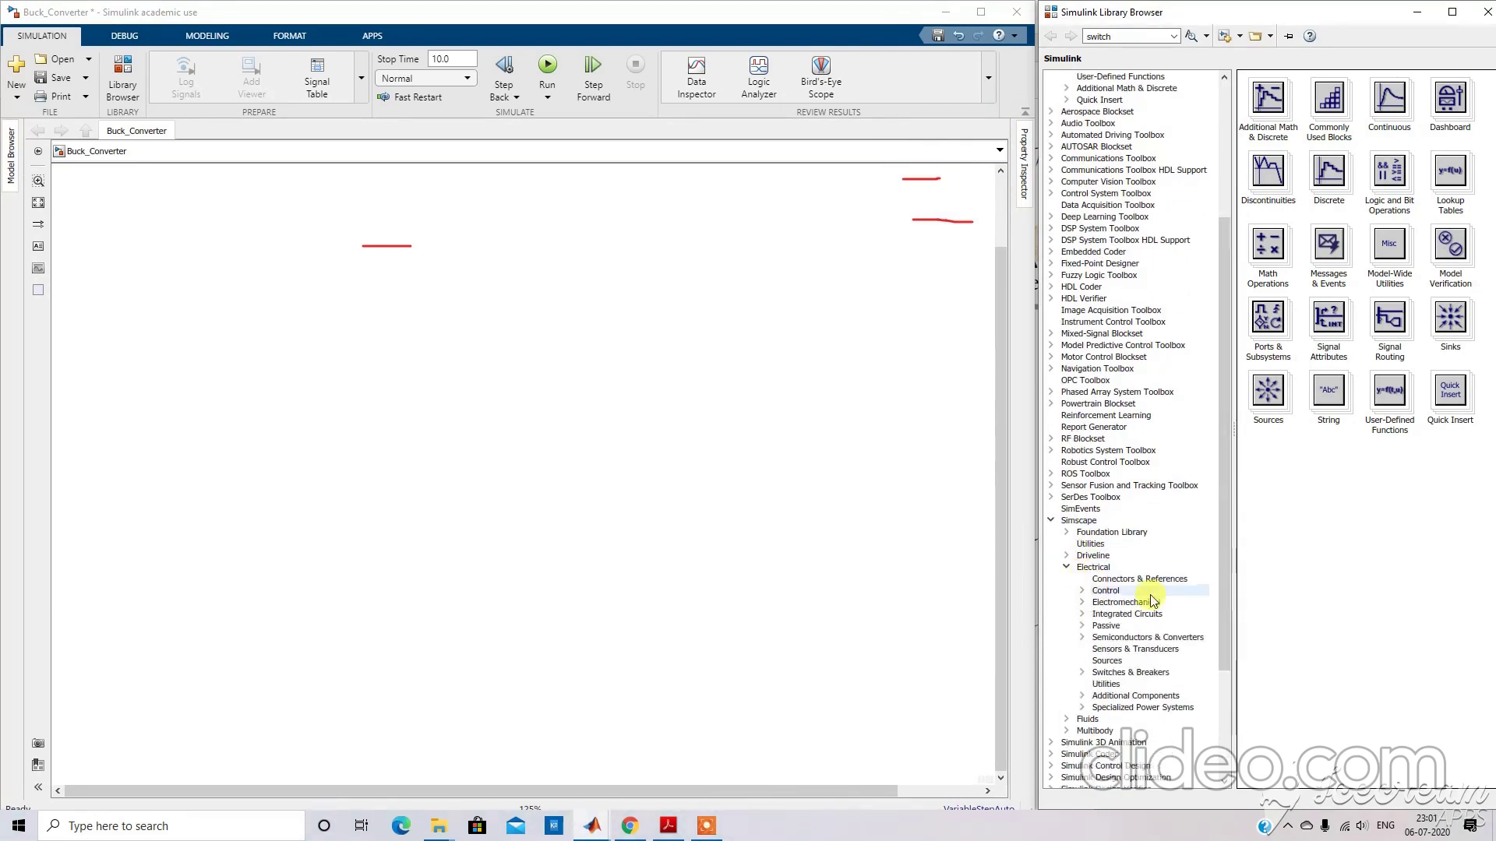
{"action": "left_click", "coordinate": [1082, 707]}
{"action": "left_click_drag", "start_coordinate": [1226, 589], "coordinate": [1237, 656]}
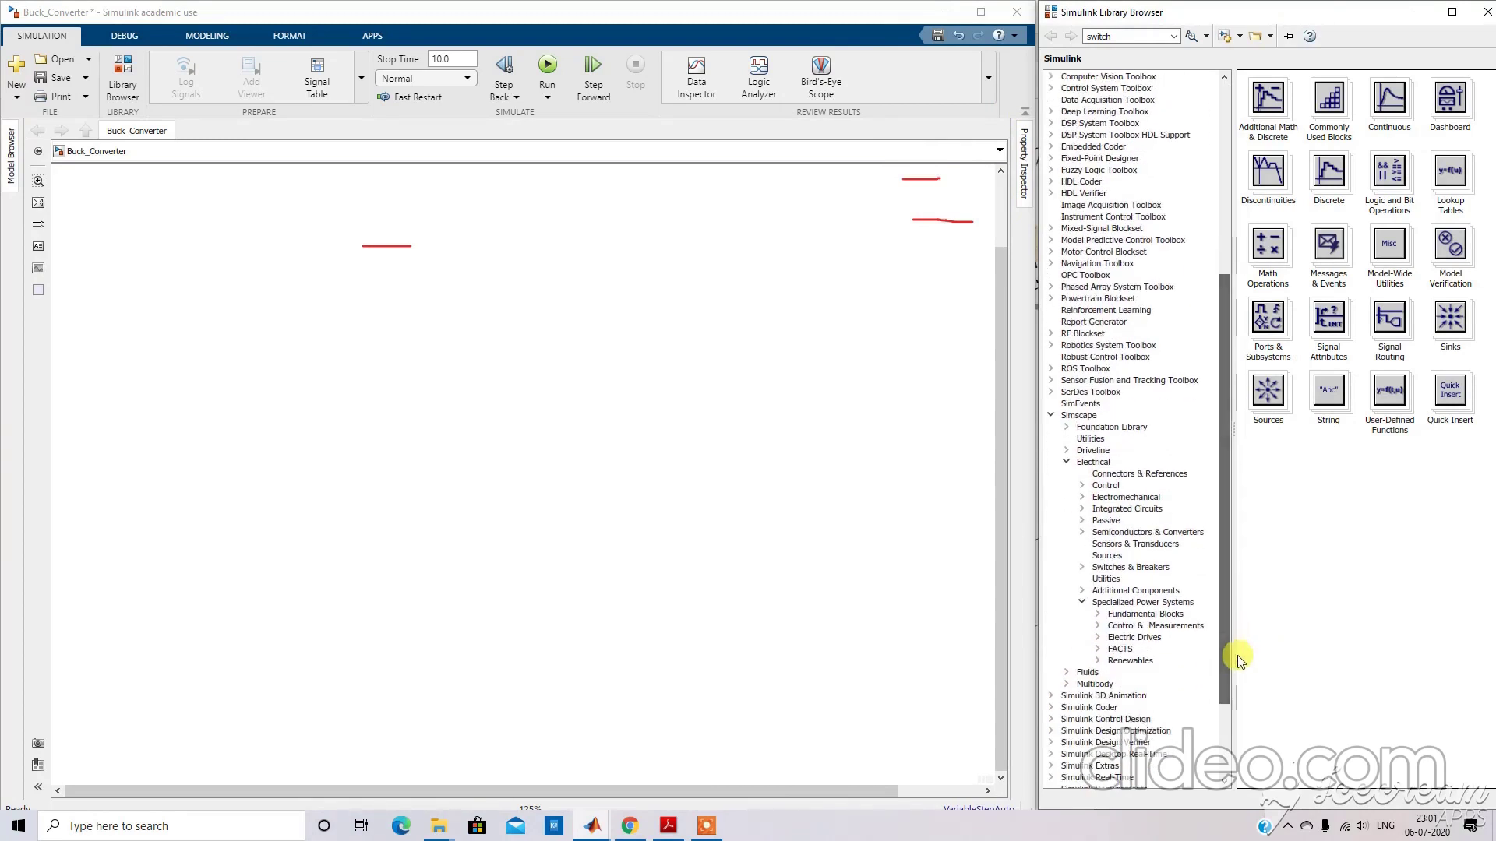
{"action": "left_click", "coordinate": [1097, 614]}
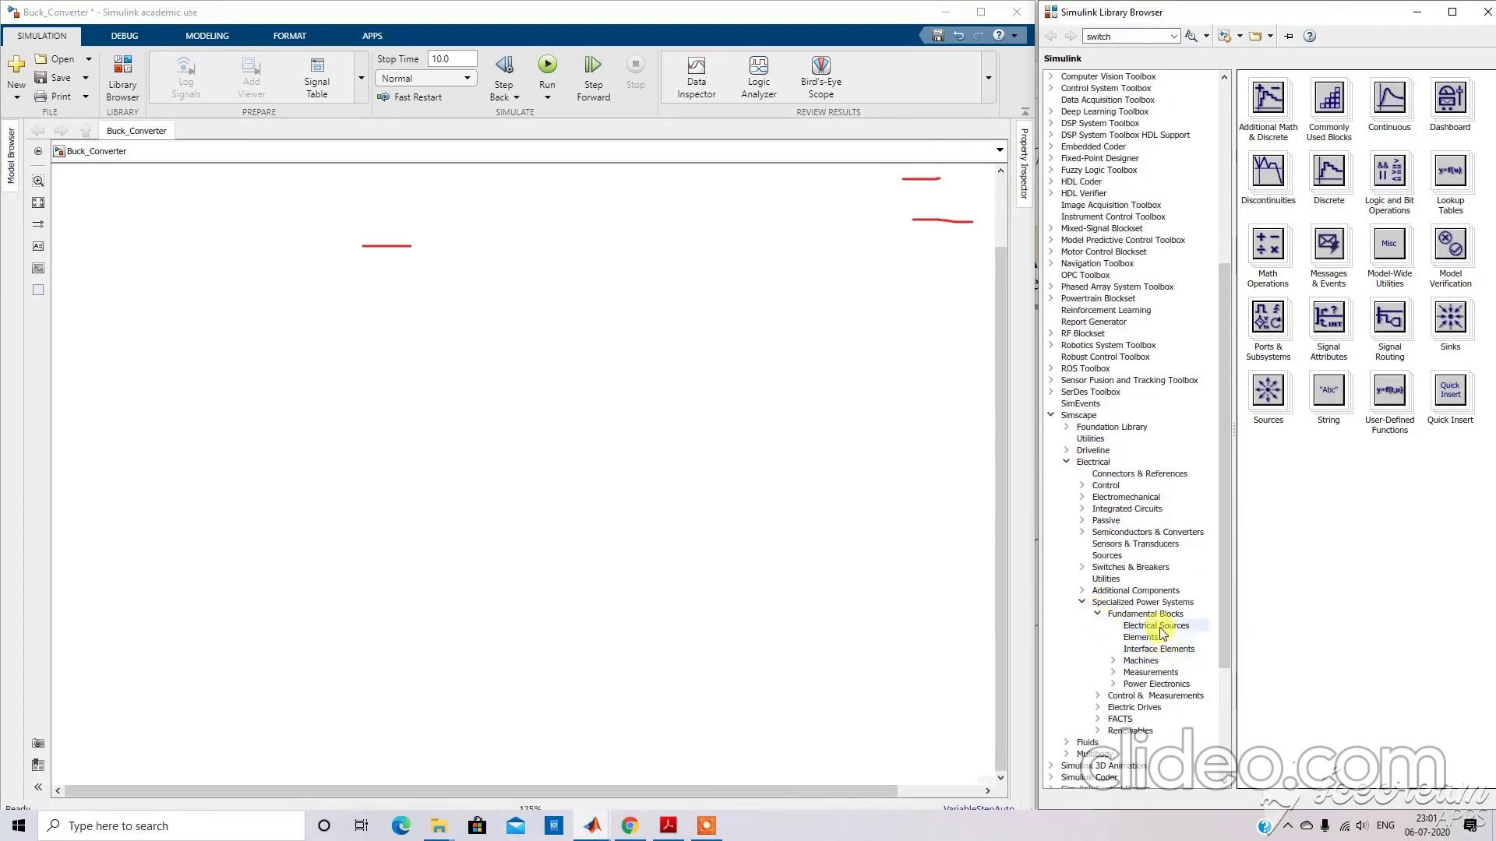
{"action": "left_click", "coordinate": [1160, 628]}
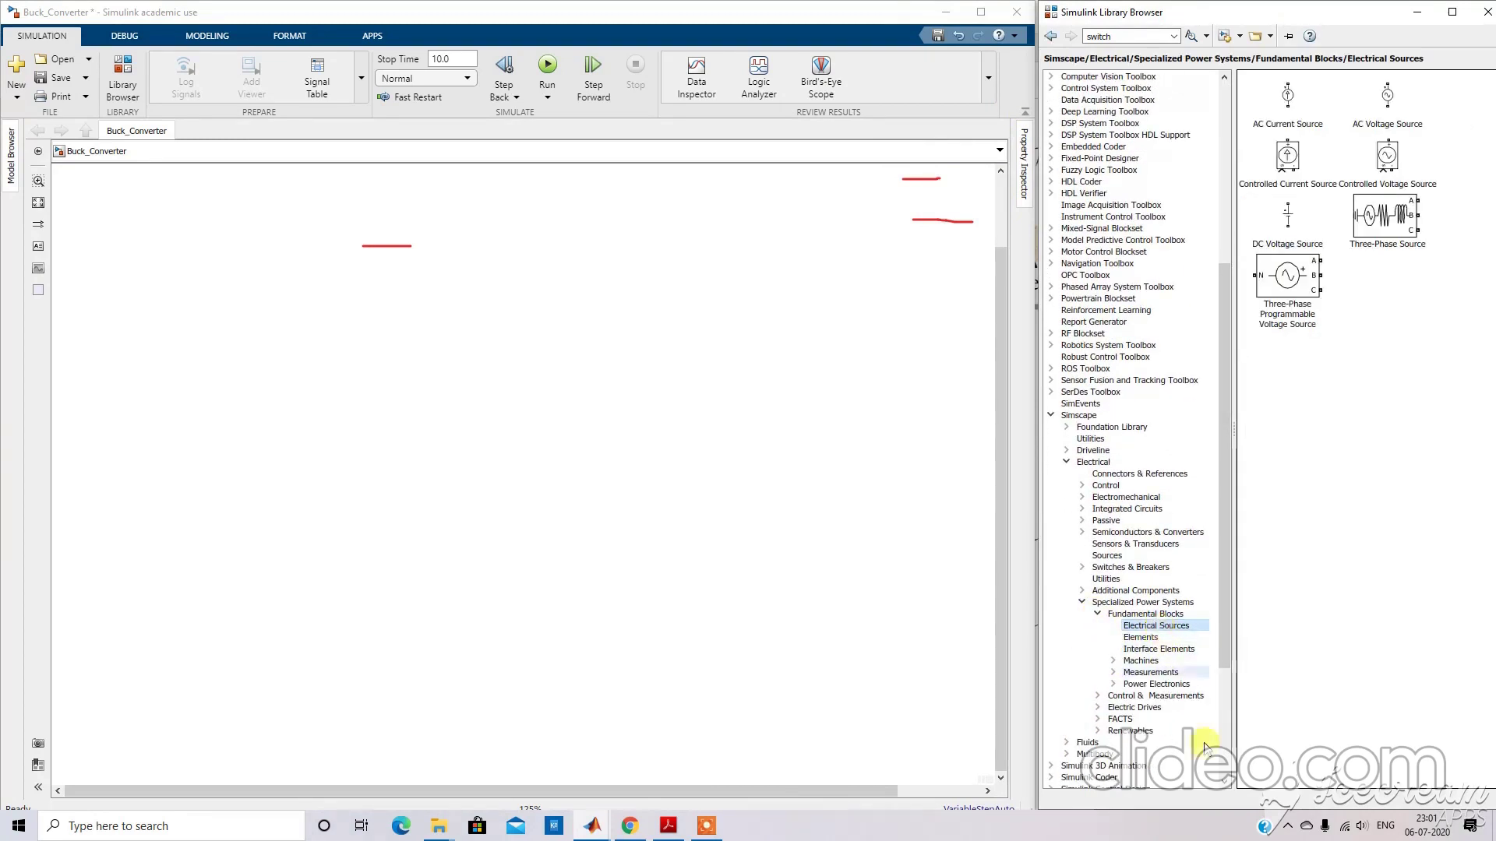
{"action": "left_click", "coordinate": [1290, 218]}
{"action": "right_click", "coordinate": [1289, 218]}
{"action": "left_click", "coordinate": [1317, 226]}
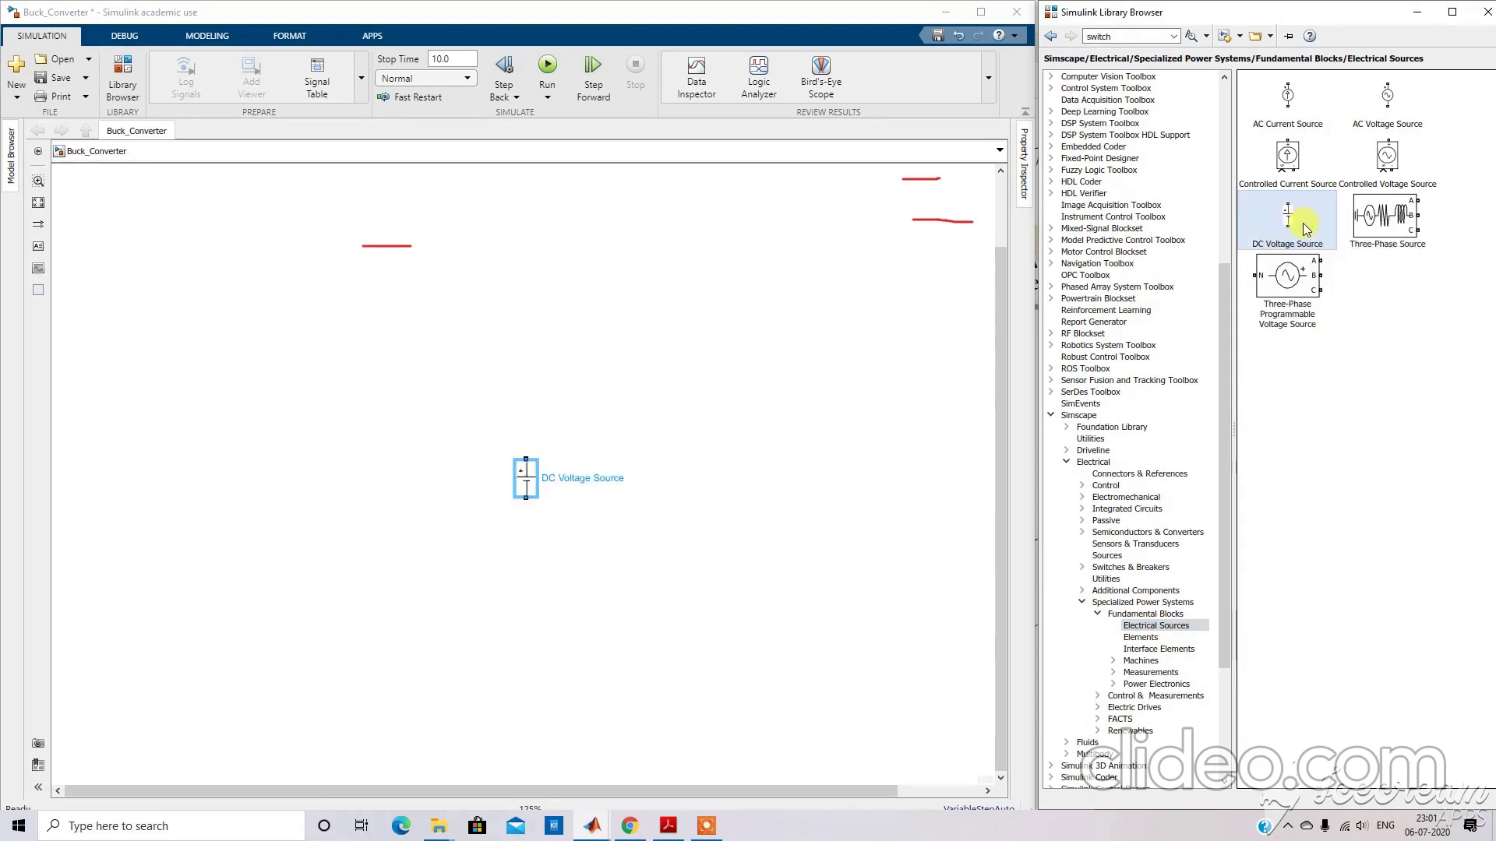
Add a Series RLC Branch from the Elements library to the Buck_Converter model.
{"action": "left_click", "coordinate": [1163, 638]}
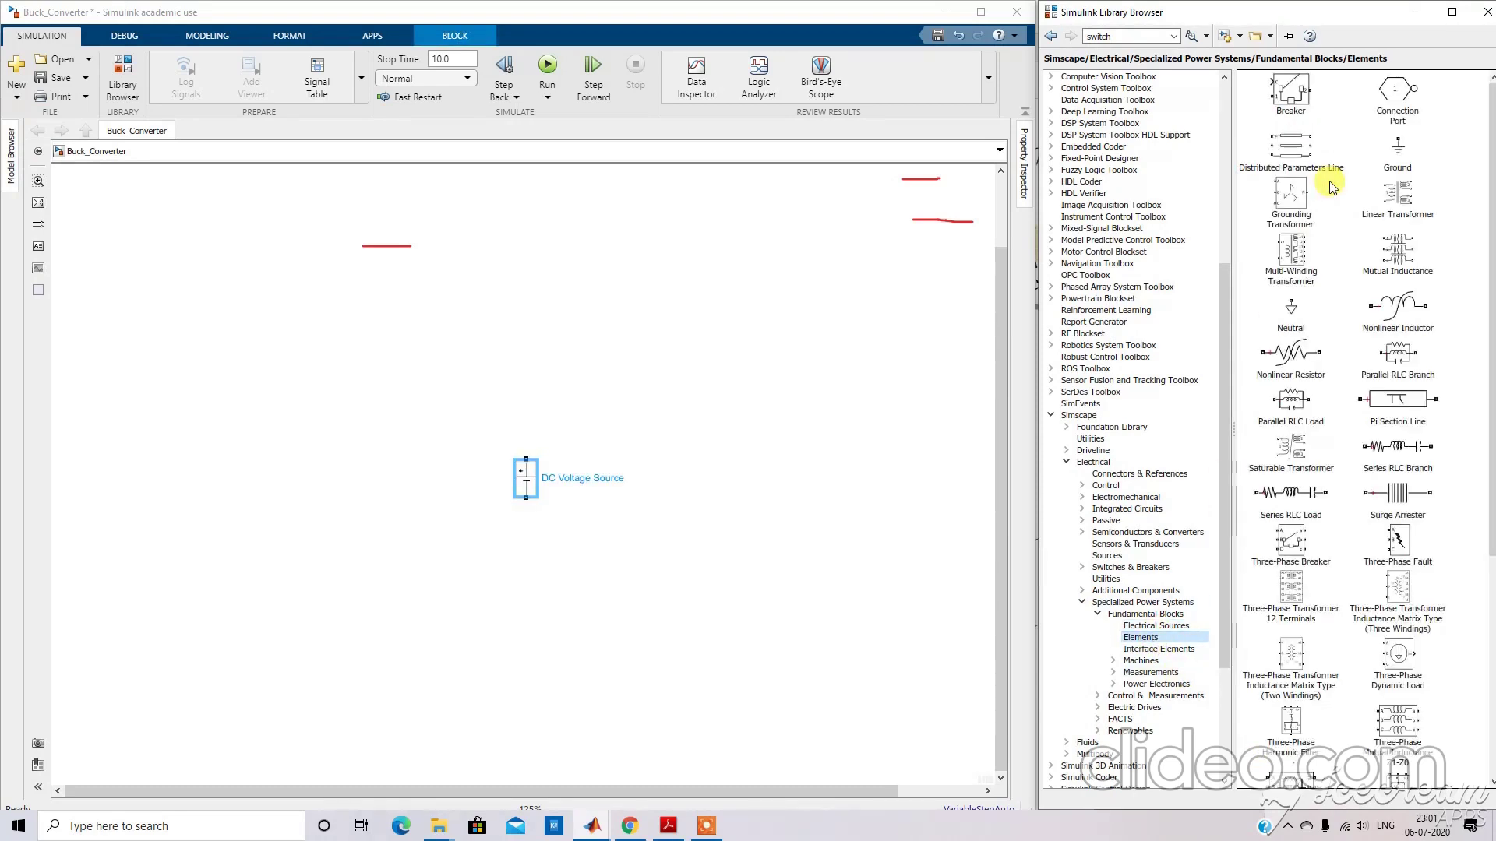
{"action": "left_click", "coordinate": [1402, 461]}
{"action": "right_click", "coordinate": [1400, 456]}
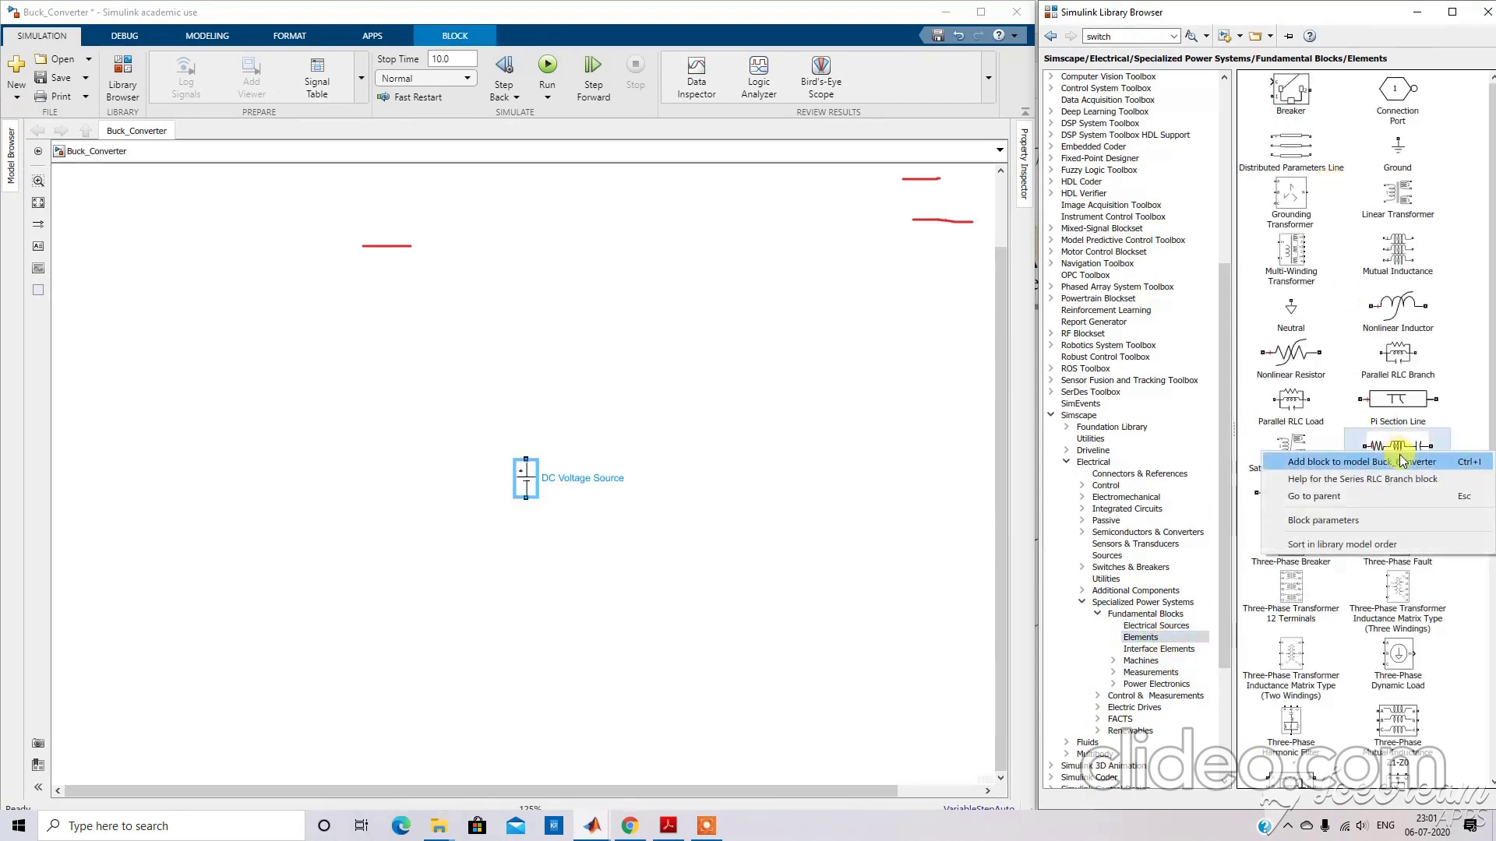
{"action": "left_click", "coordinate": [1401, 465]}
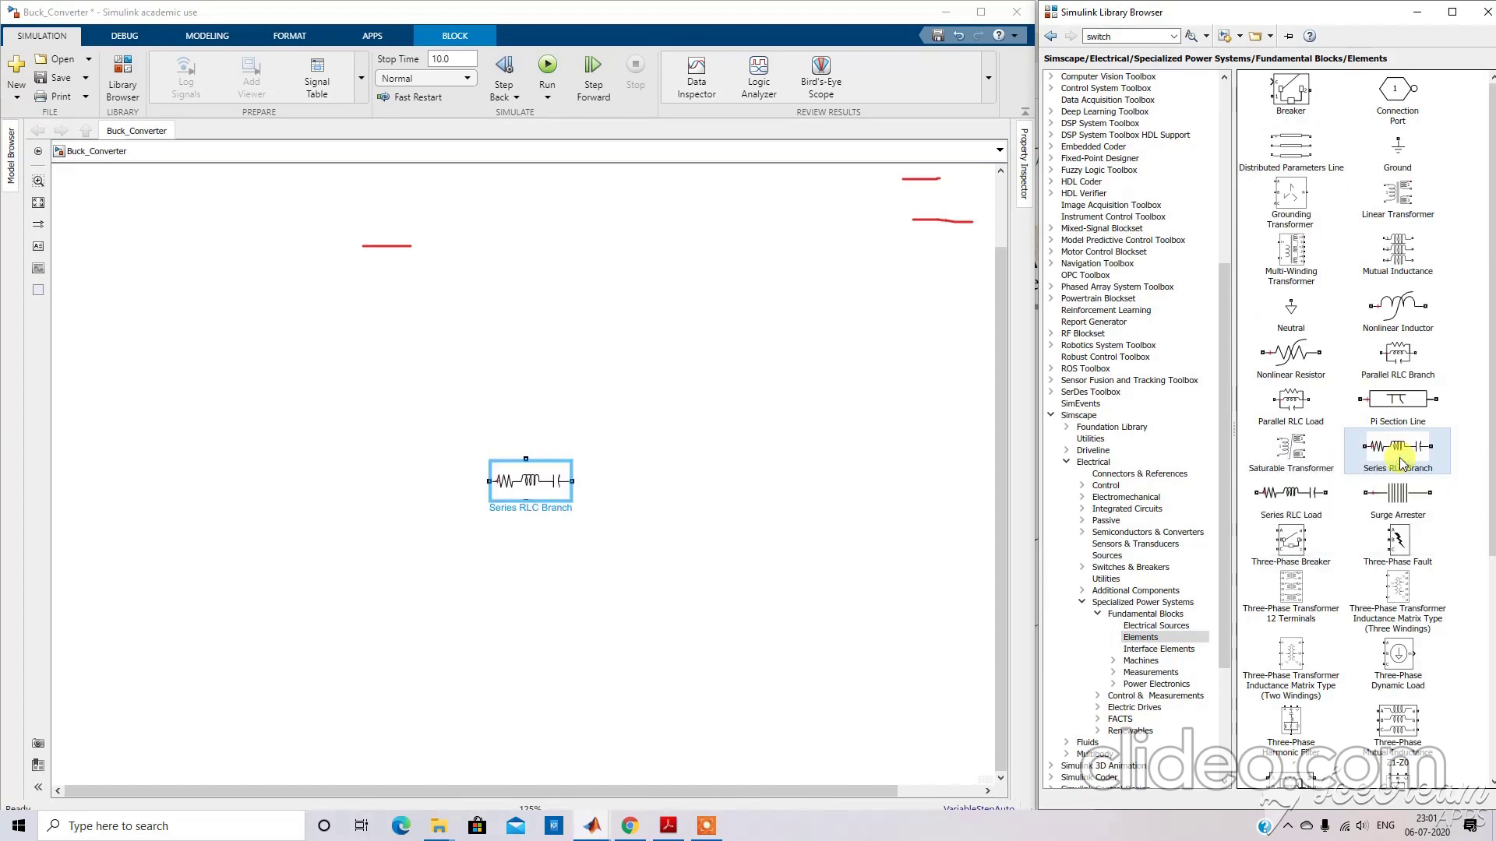
Add an IGBT block from the Power Electronics library to the Buck_Converter model.
{"action": "left_click", "coordinate": [1159, 685]}
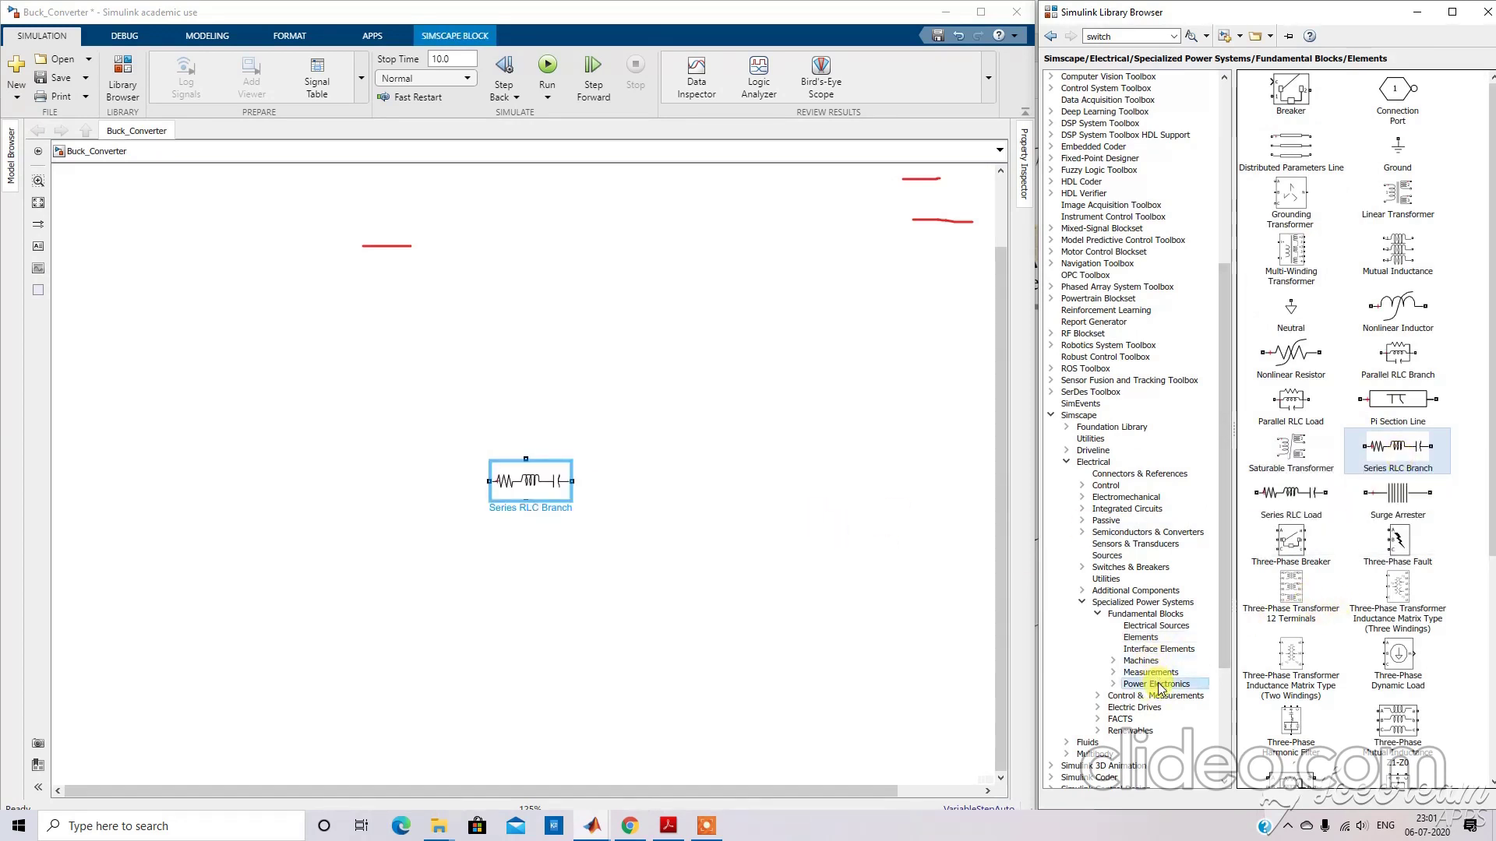
{"action": "left_click_drag", "start_coordinate": [1226, 535], "coordinate": [1226, 624]}
{"action": "scroll", "coordinate": [1367, 441], "scroll_direction": "down", "scroll_amount": 5}
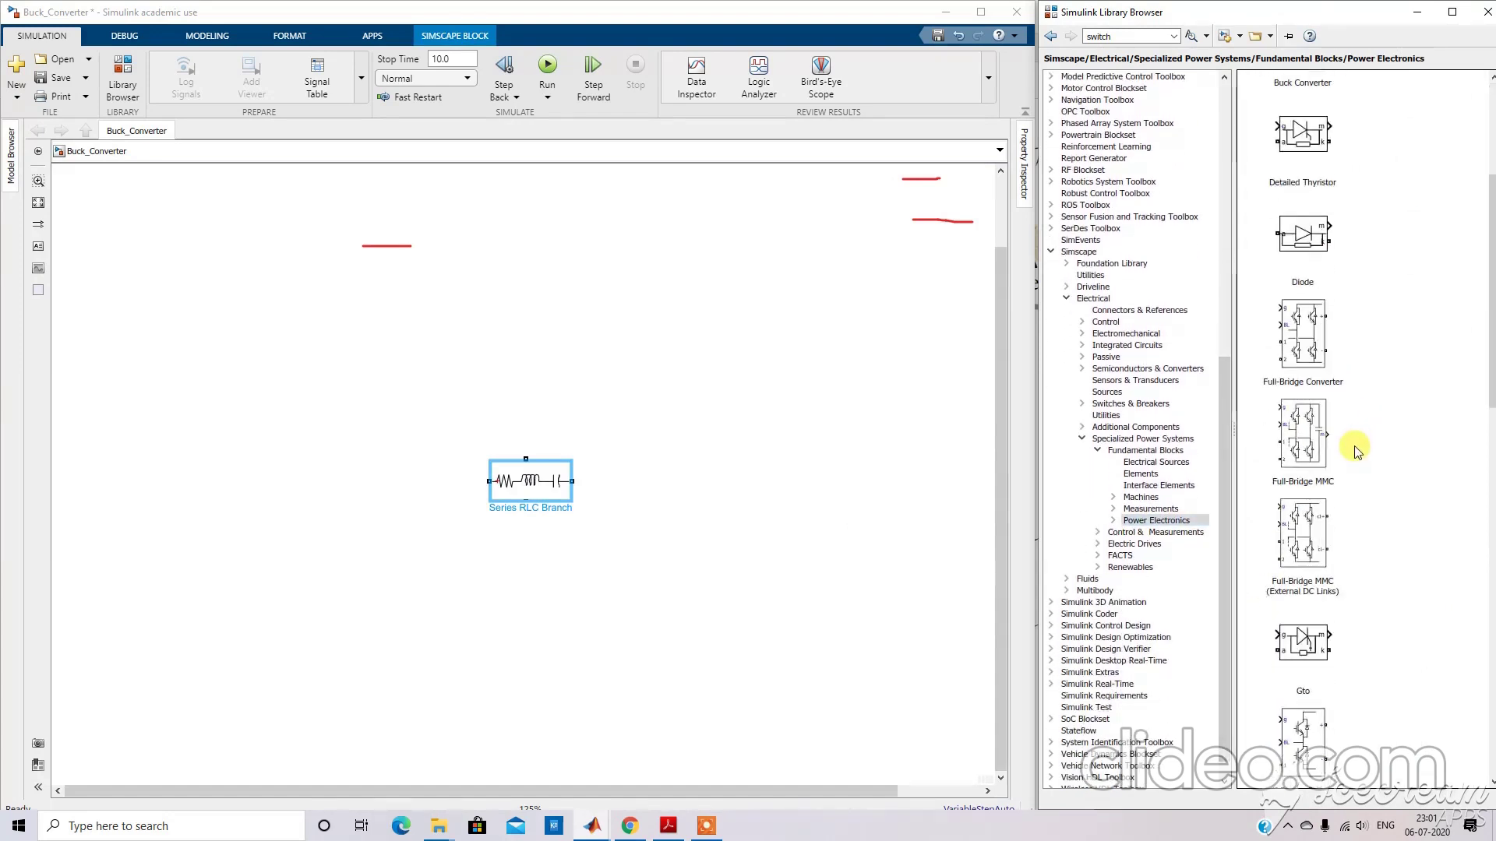
{"action": "scroll", "coordinate": [1356, 449], "scroll_direction": "down", "scroll_amount": 4}
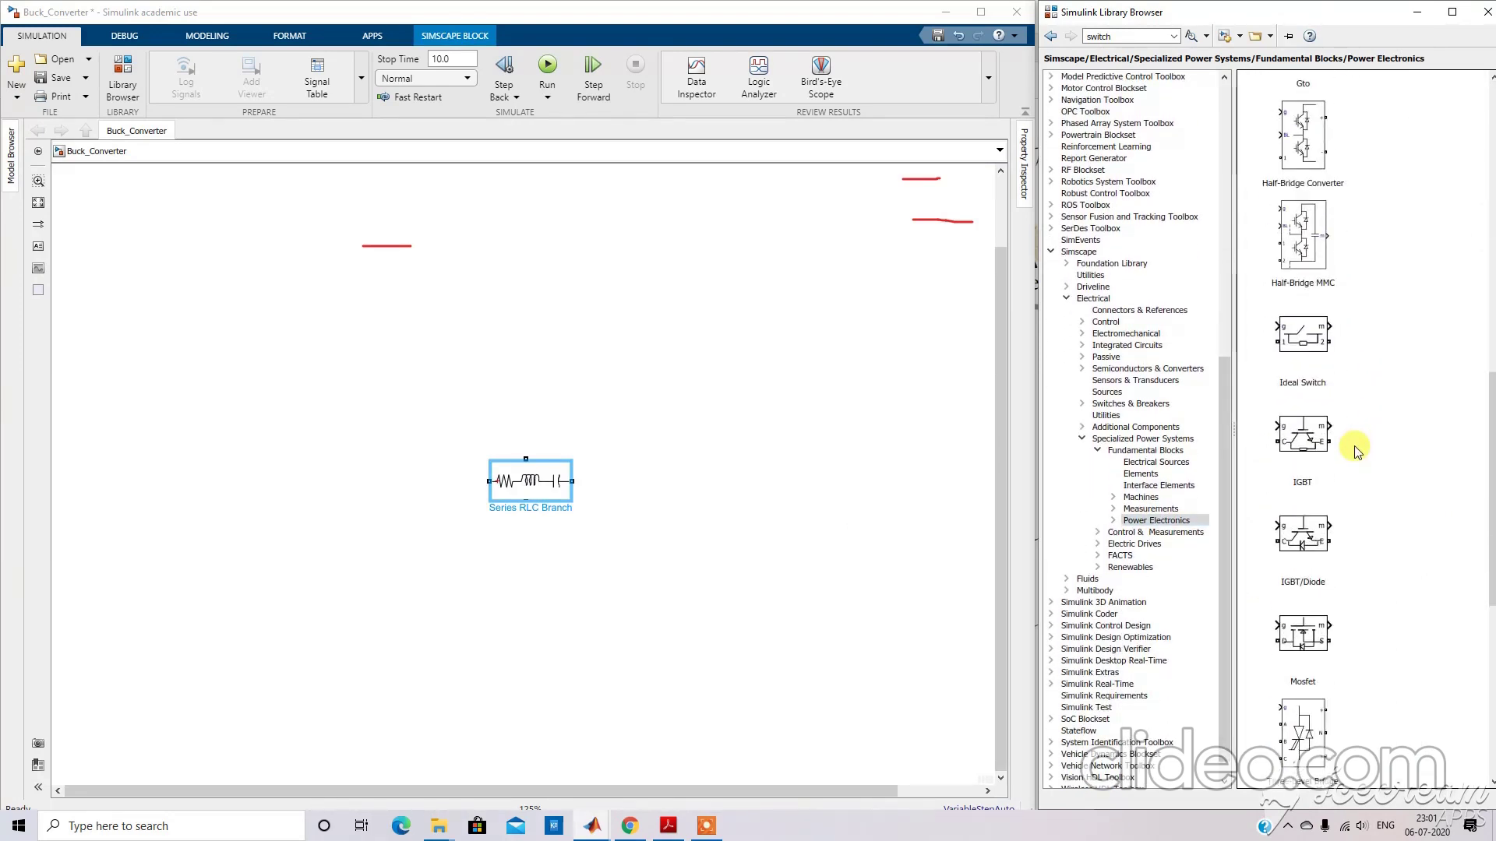
{"action": "left_click", "coordinate": [1297, 436]}
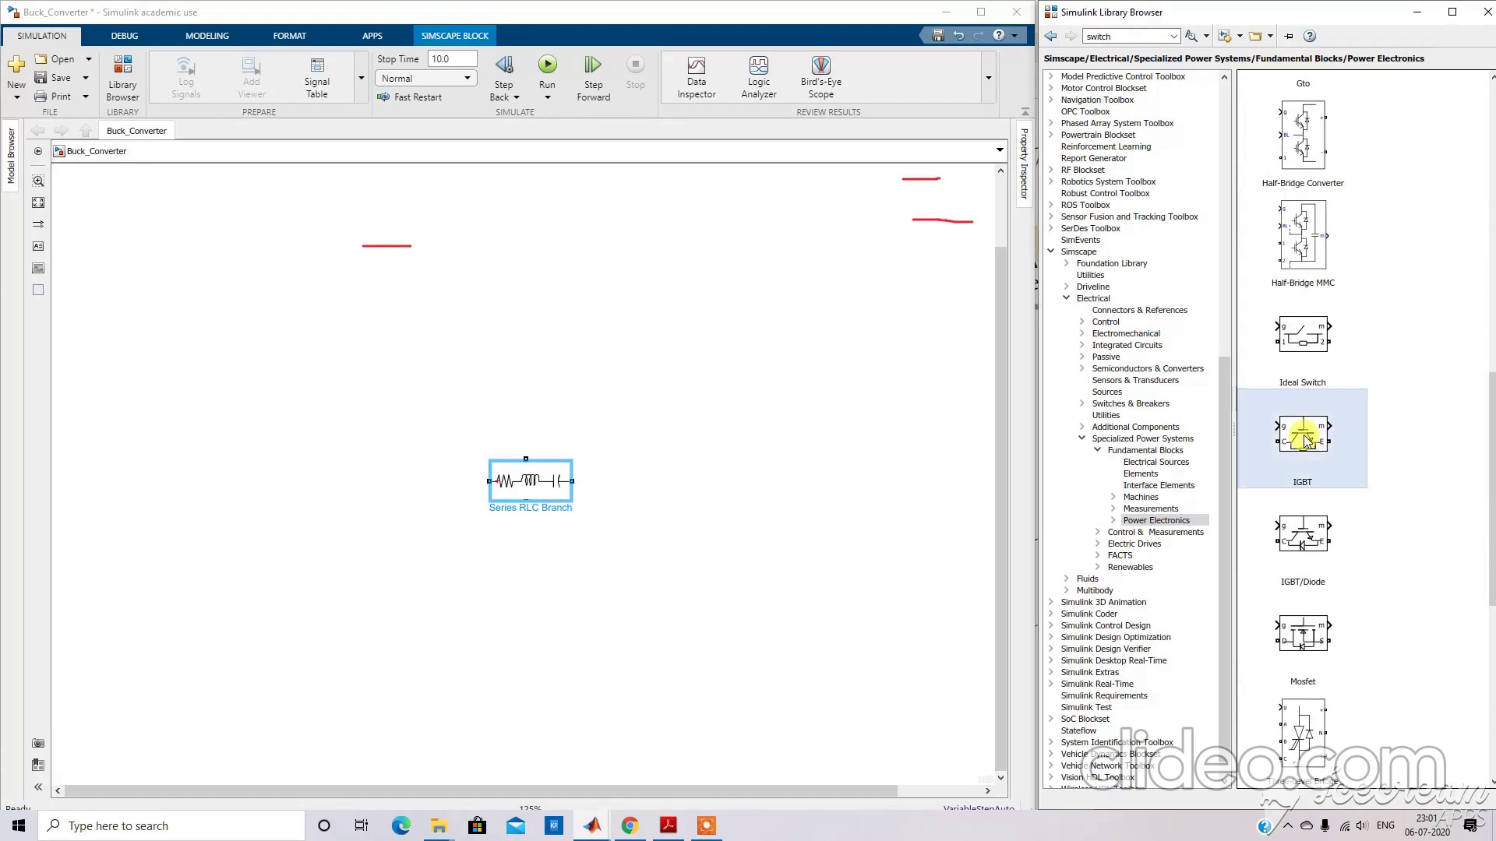
{"action": "right_click", "coordinate": [1262, 434]}
{"action": "left_click", "coordinate": [1315, 448]}
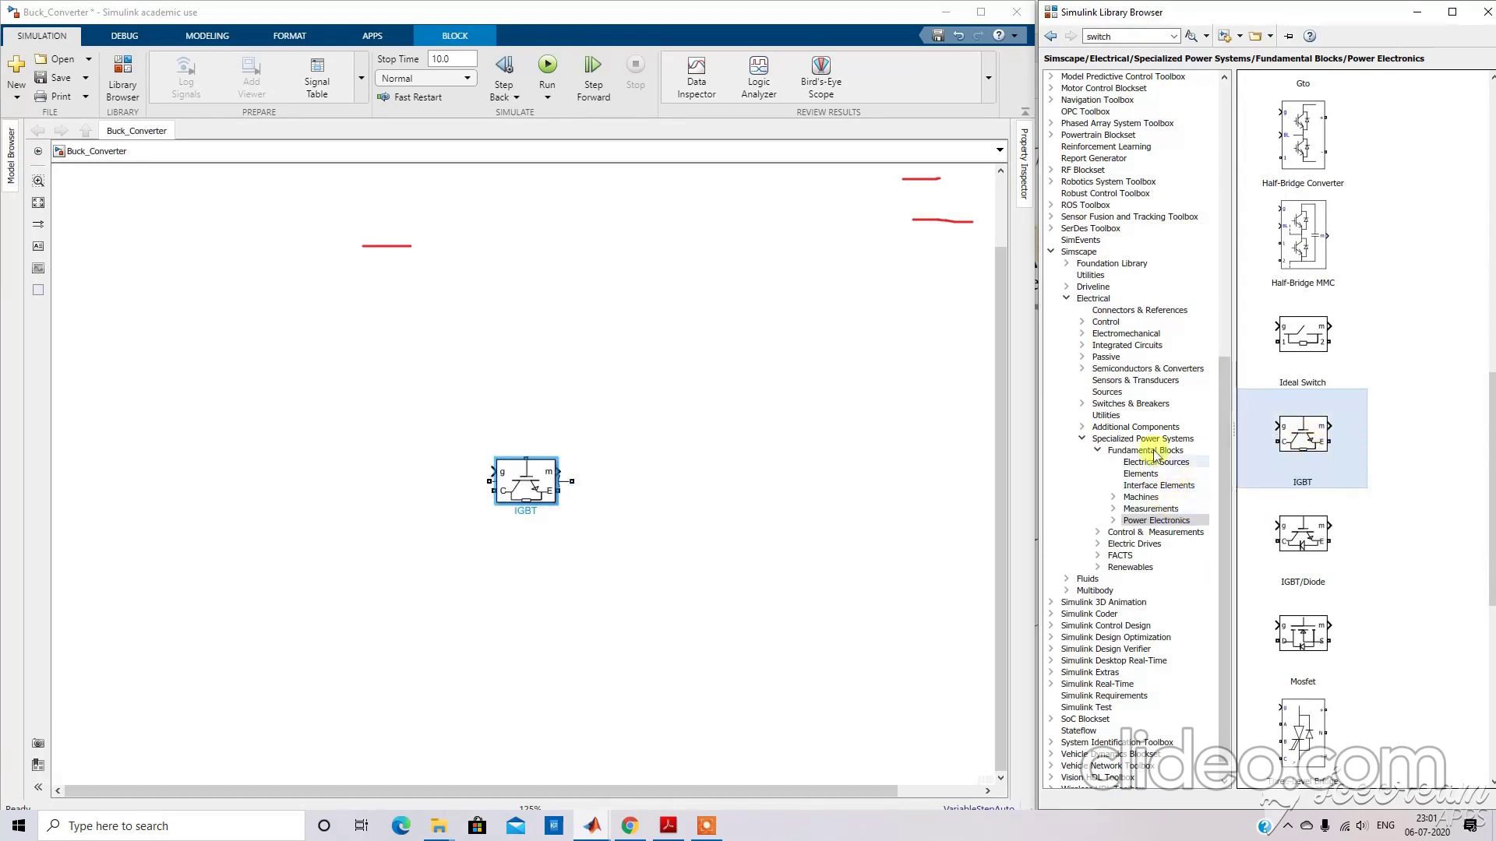
Spread out the three stacked blocks and wire the DC Voltage Source's positive terminal to the IGBT's collector.
{"action": "left_click", "coordinate": [544, 488]}
{"action": "left_click_drag", "start_coordinate": [545, 488], "coordinate": [705, 438]}
{"action": "left_click", "coordinate": [524, 484]}
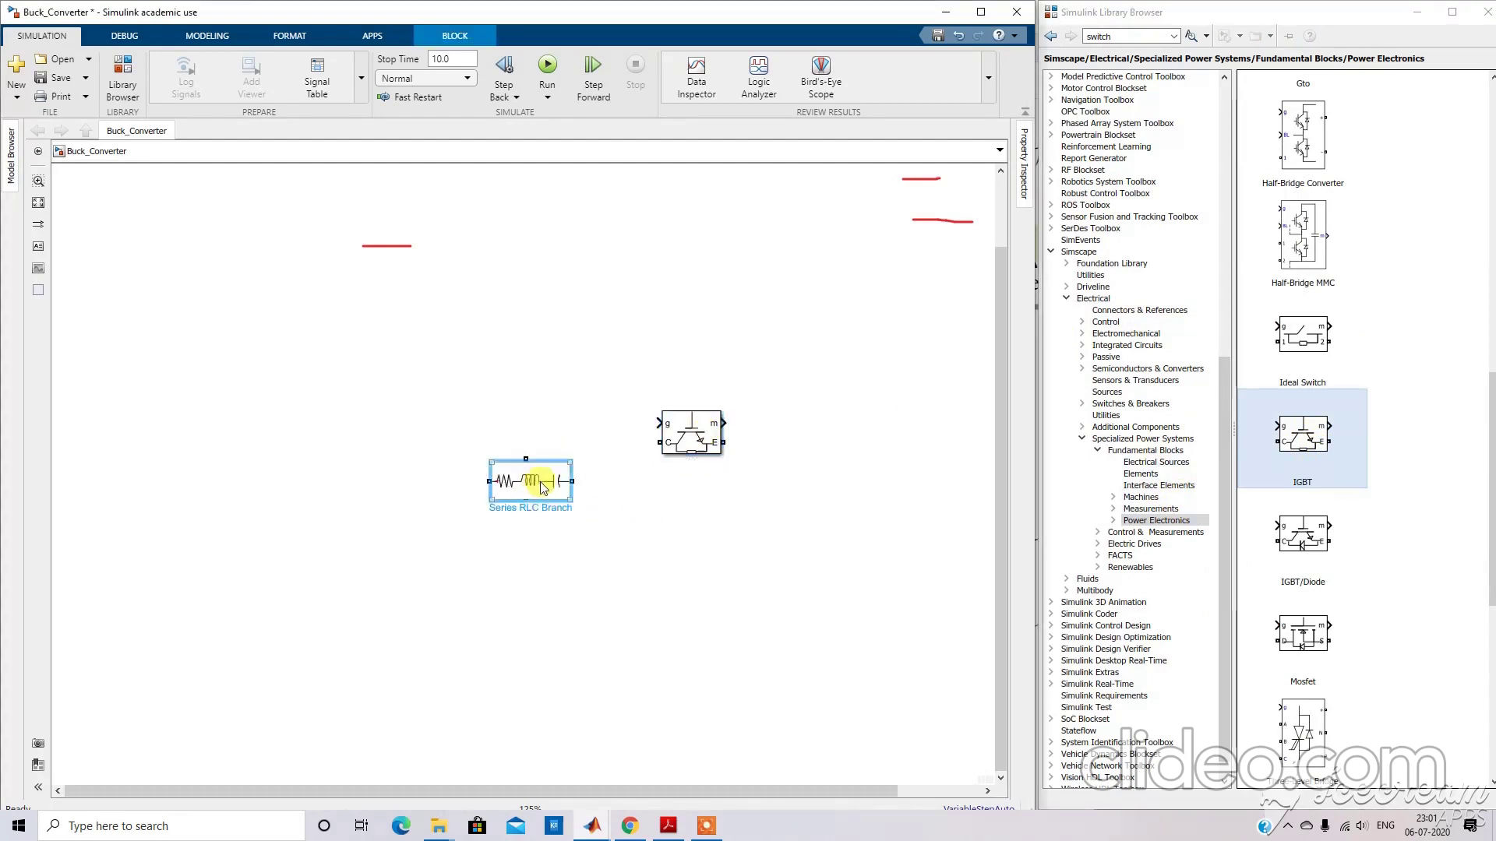
{"action": "left_click_drag", "start_coordinate": [524, 484], "coordinate": [207, 544]}
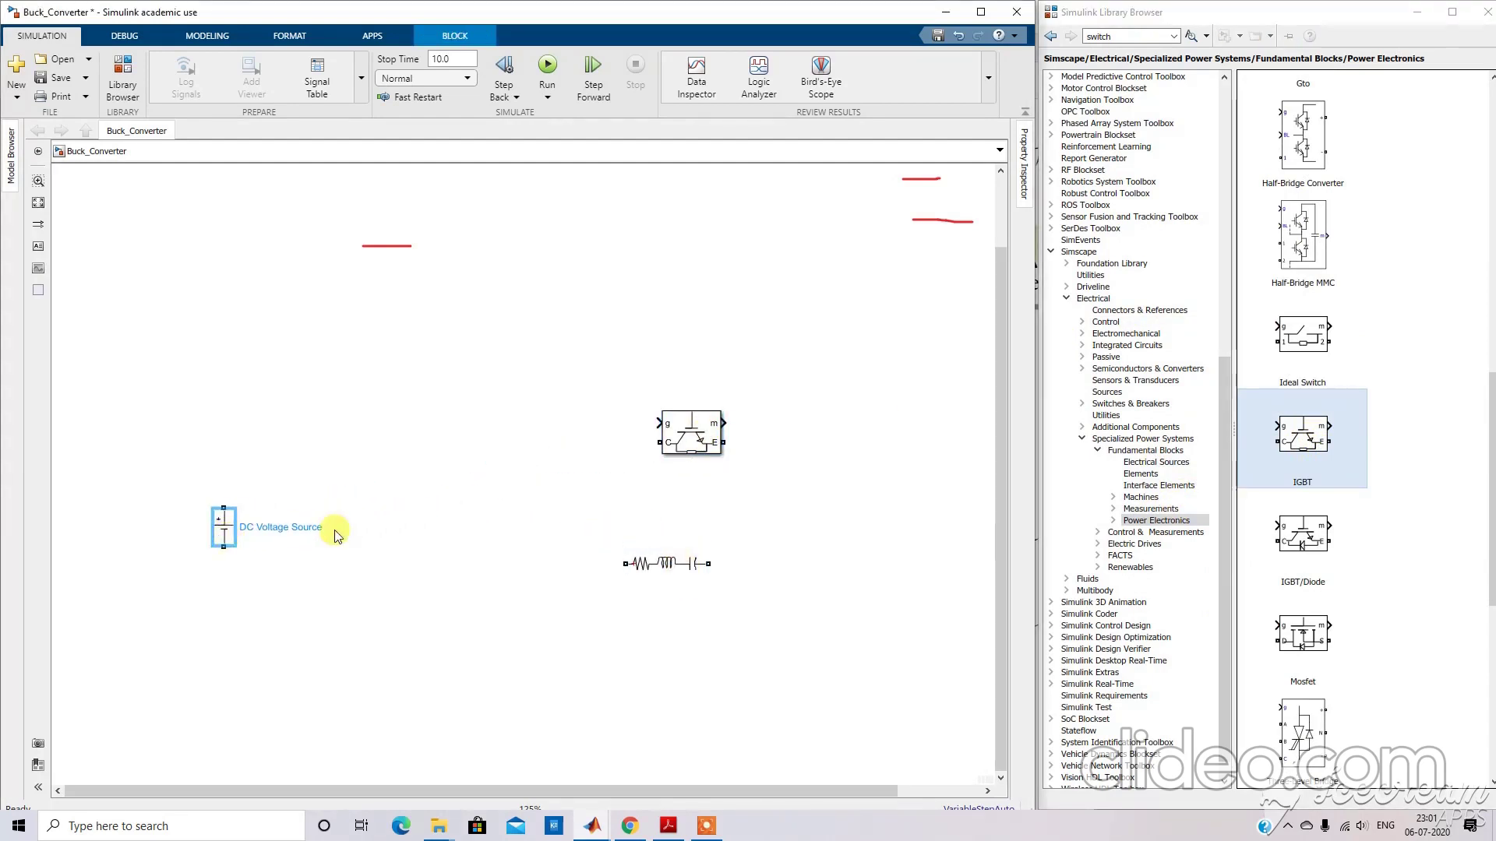
{"action": "left_click_drag", "start_coordinate": [689, 441], "coordinate": [405, 476]}
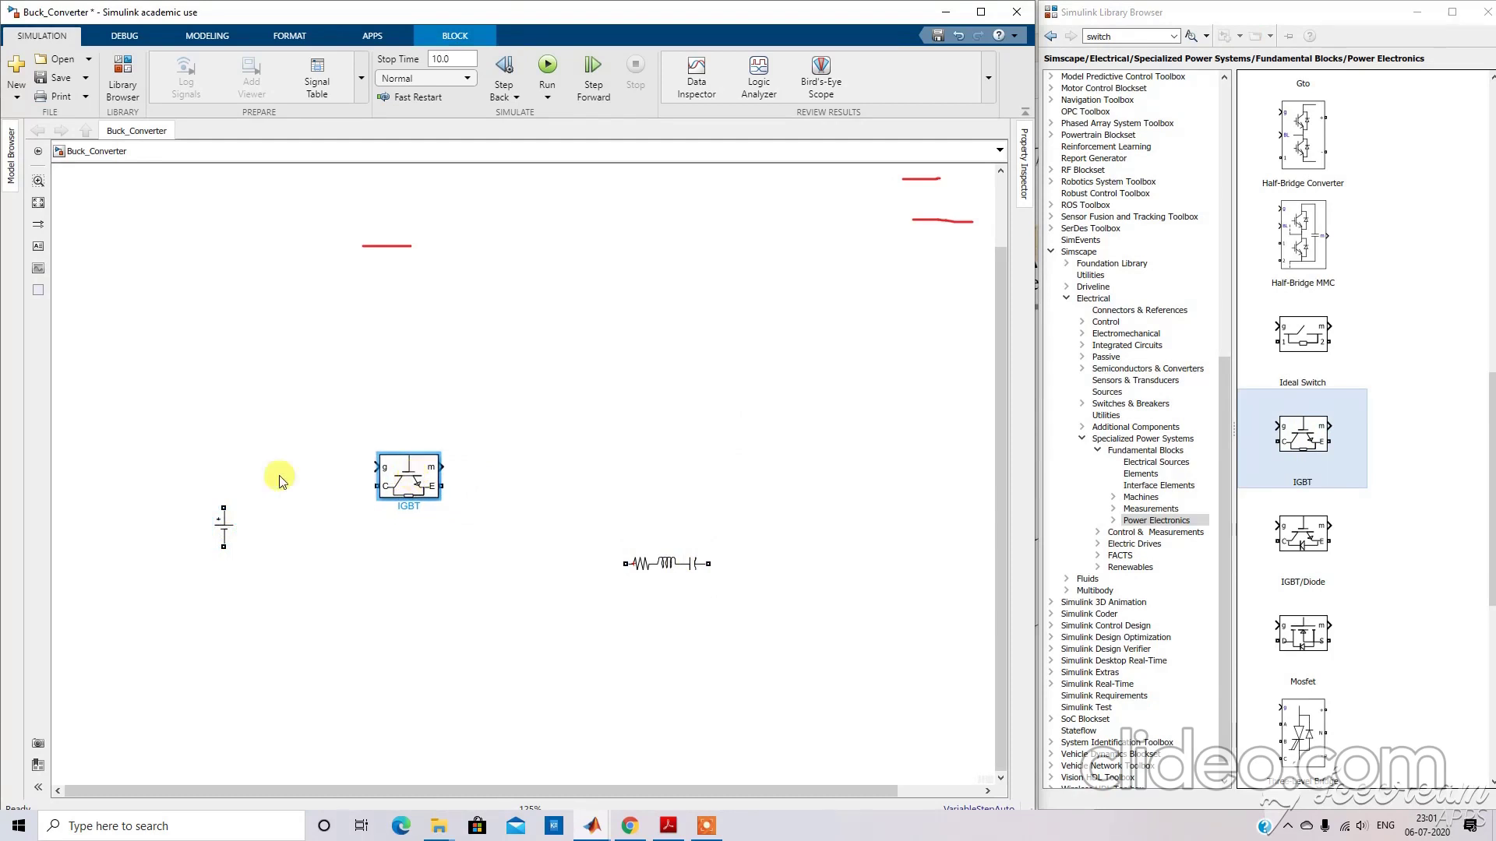
{"action": "left_click_drag", "start_coordinate": [278, 495], "coordinate": [331, 508]}
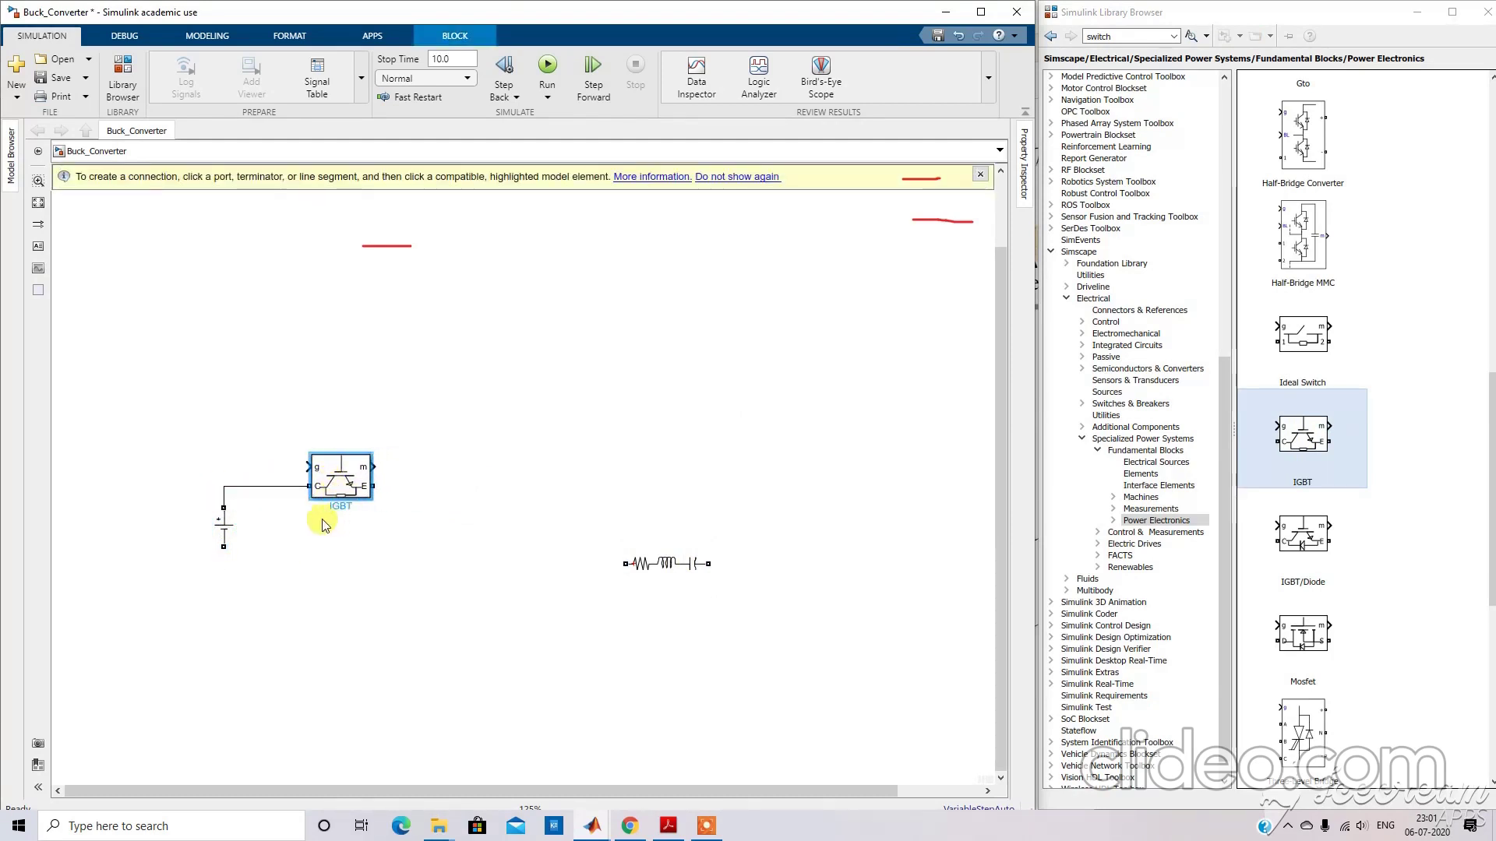
Move the Series RLC Branch closer to the IGBT and set its branch type to L.
{"action": "left_click_drag", "start_coordinate": [657, 554], "coordinate": [497, 541]}
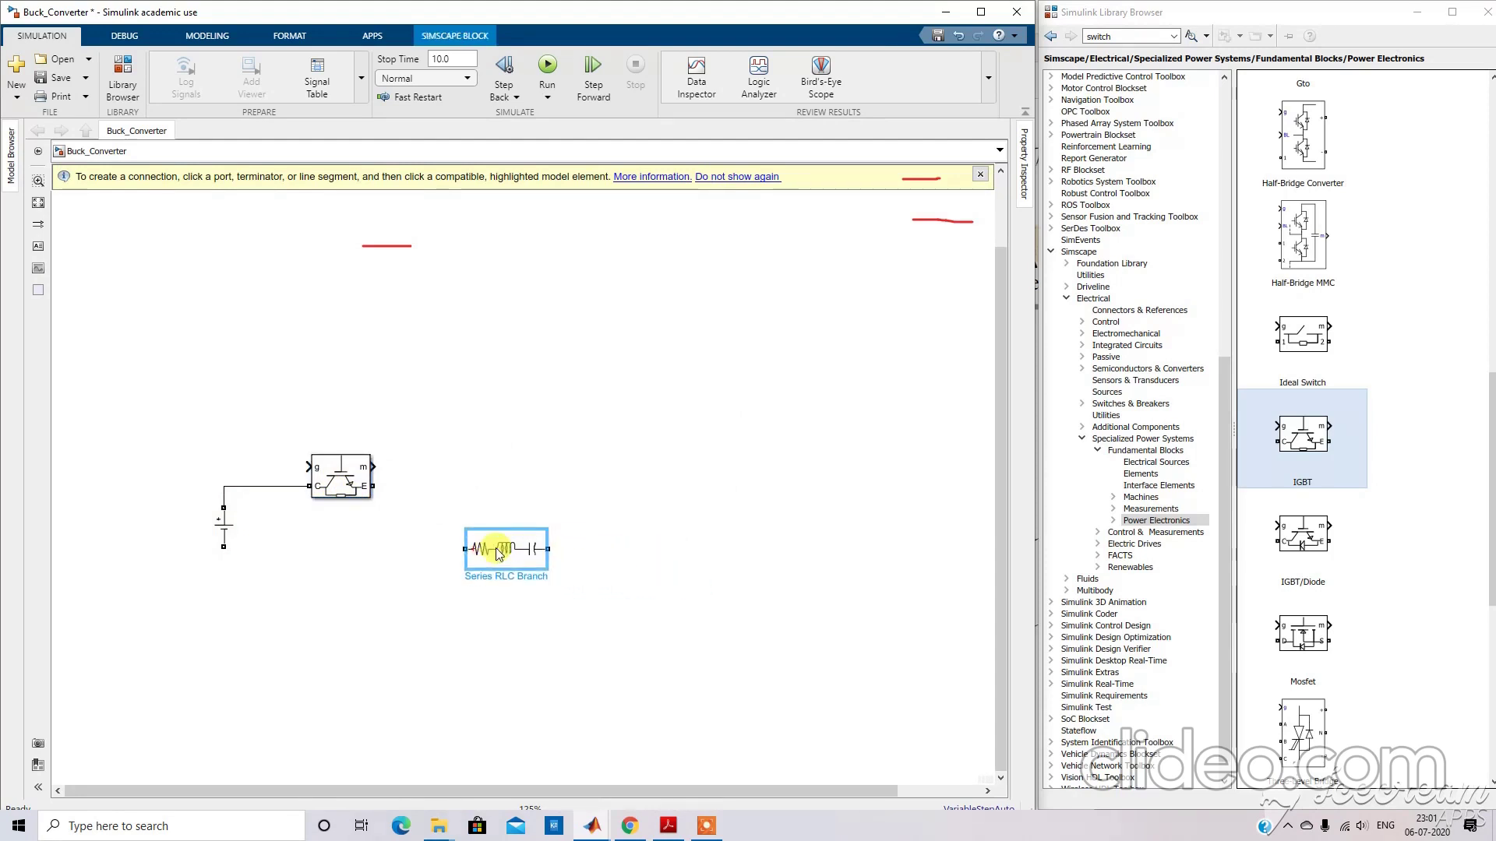
{"action": "double_click", "coordinate": [540, 548]}
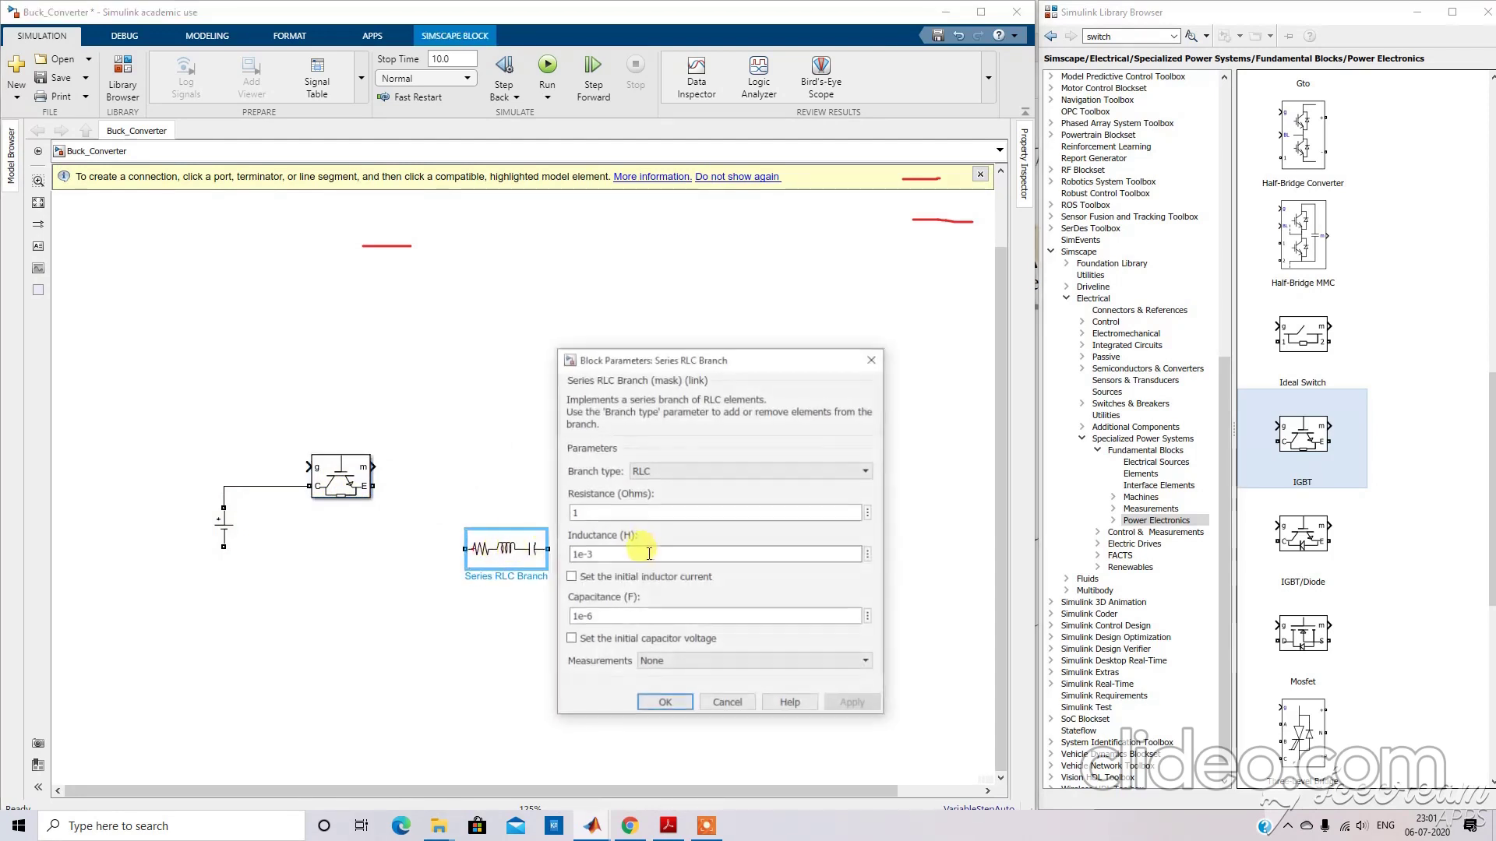
{"action": "left_click", "coordinate": [666, 470]}
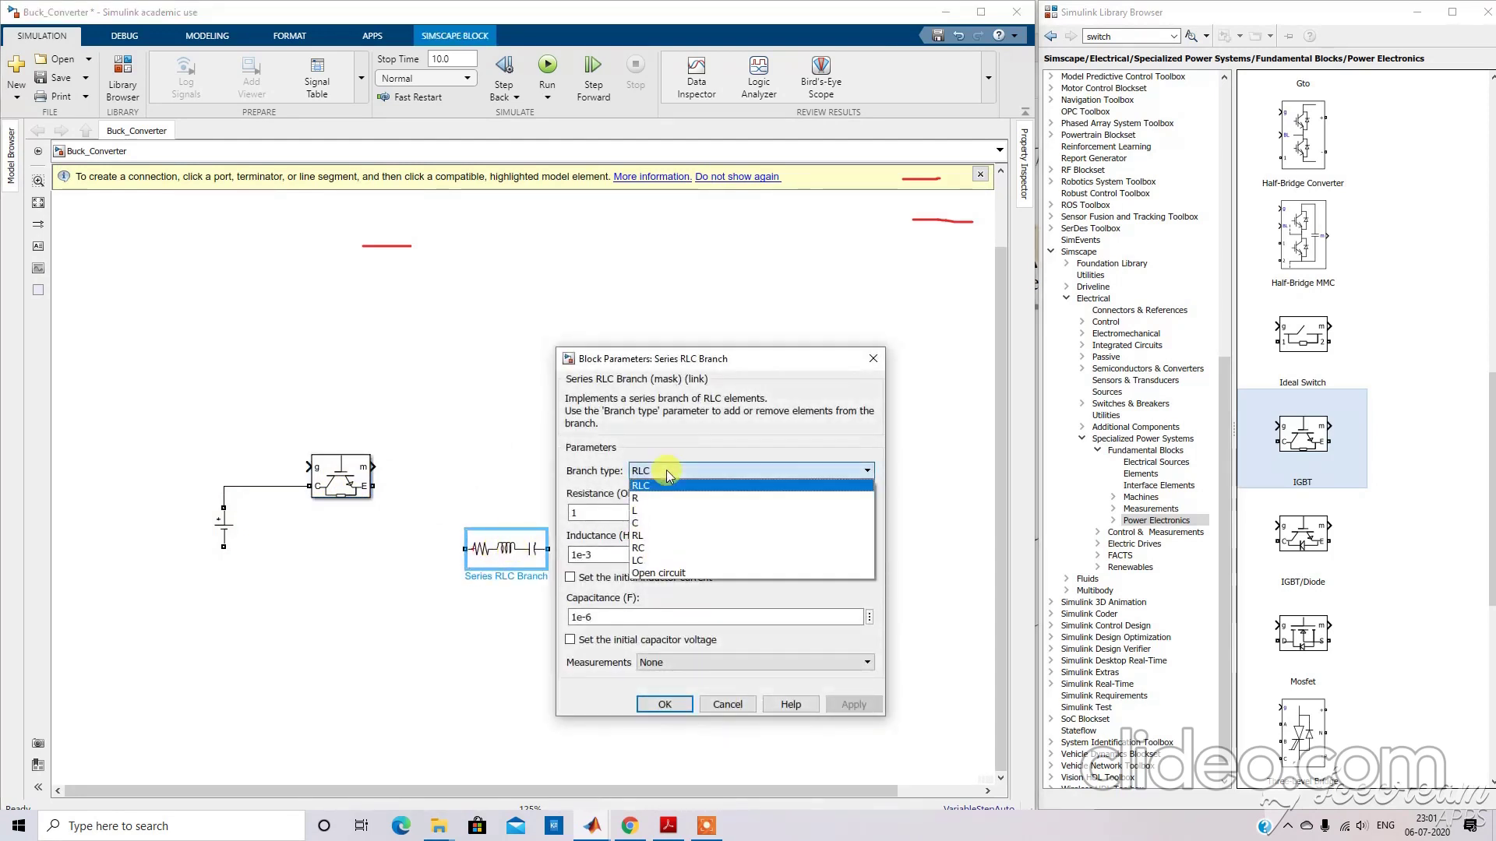
{"action": "left_click", "coordinate": [667, 511]}
{"action": "left_click", "coordinate": [854, 600]}
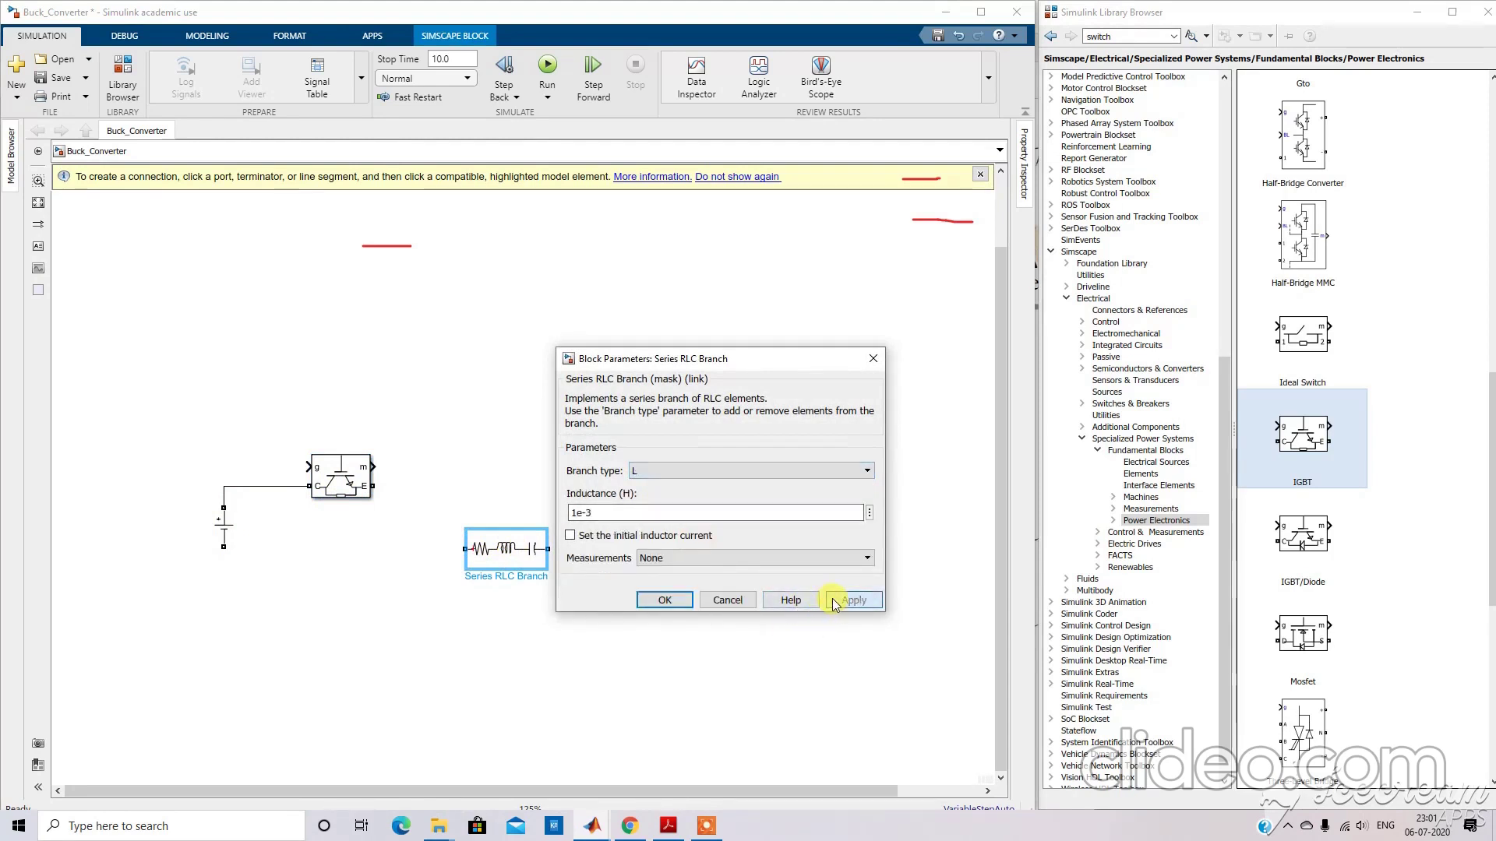
{"action": "left_click", "coordinate": [664, 600]}
Duplicate the inductor branch, rotate the copy to vertical and set its branch type to C.
{"action": "left_click_drag", "start_coordinate": [537, 551], "coordinate": [610, 553]}
{"action": "key", "text": "ctrl+r"}
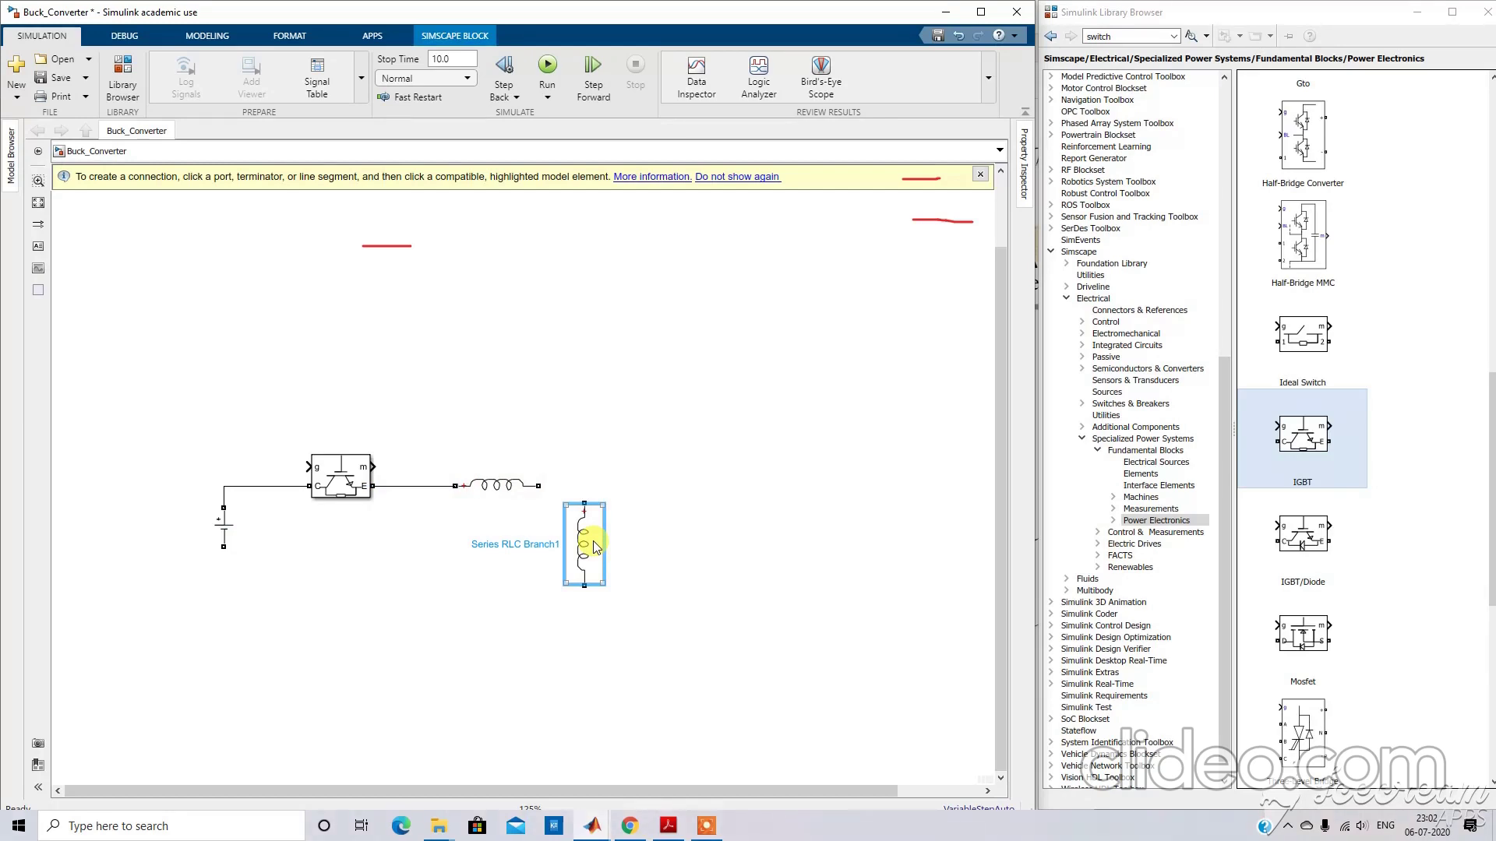
{"action": "double_click", "coordinate": [594, 546]}
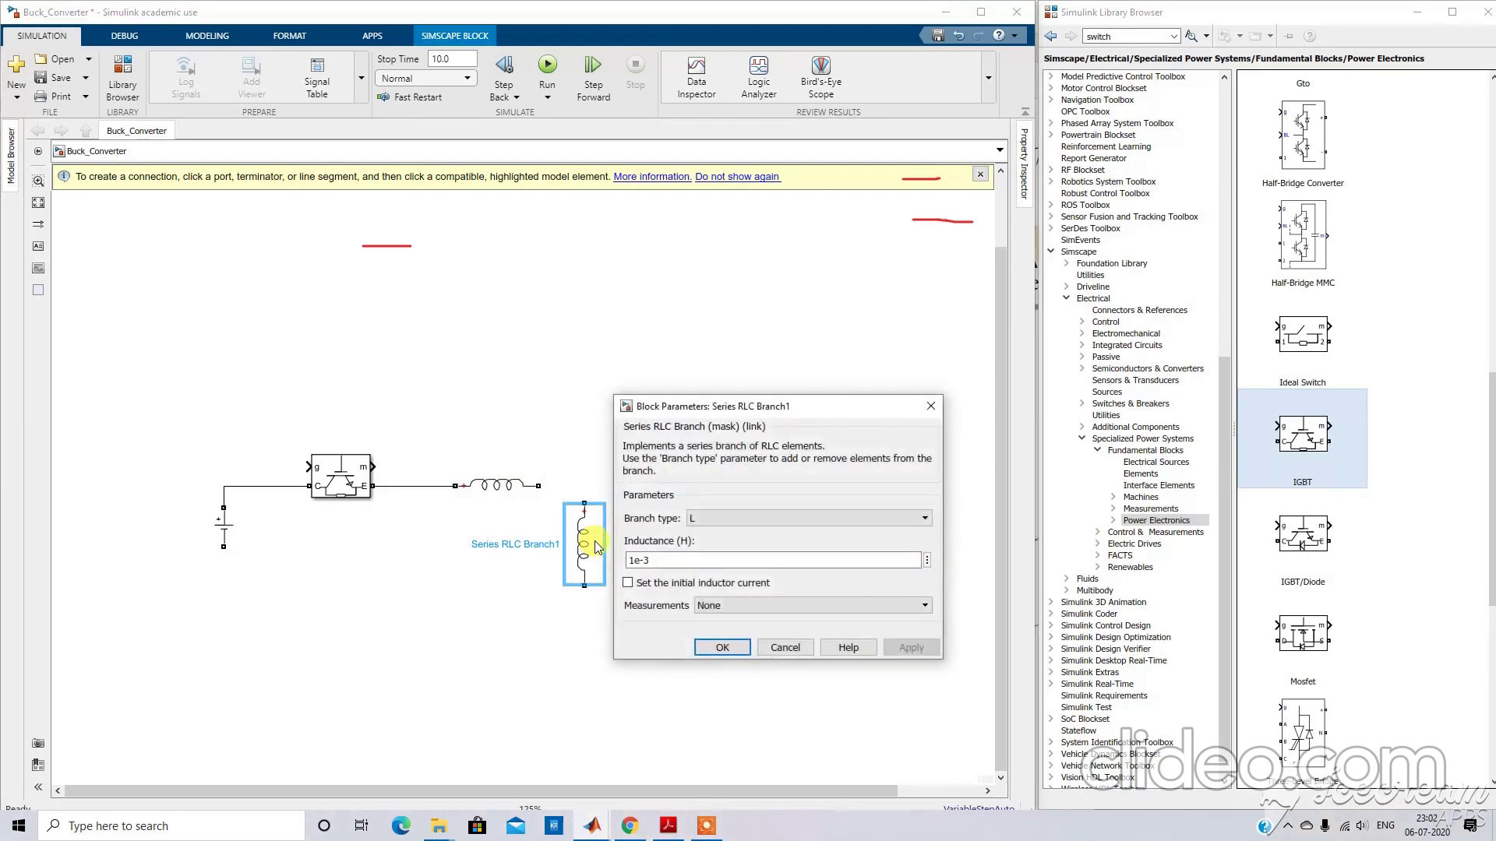
{"action": "left_click", "coordinate": [721, 516]}
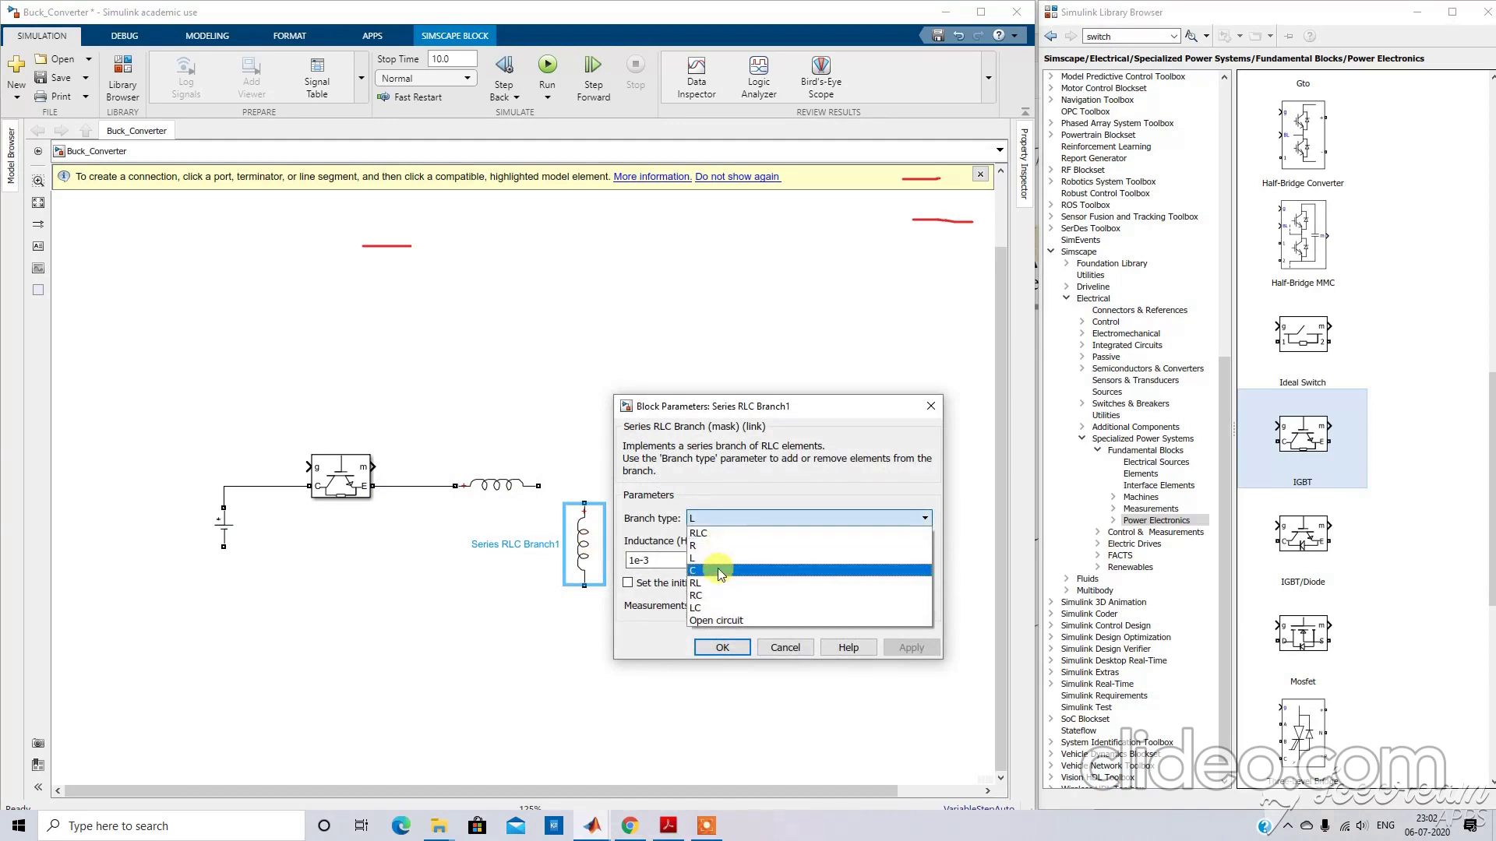
{"action": "left_click", "coordinate": [701, 571]}
{"action": "left_click", "coordinate": [909, 649]}
{"action": "left_click", "coordinate": [724, 649]}
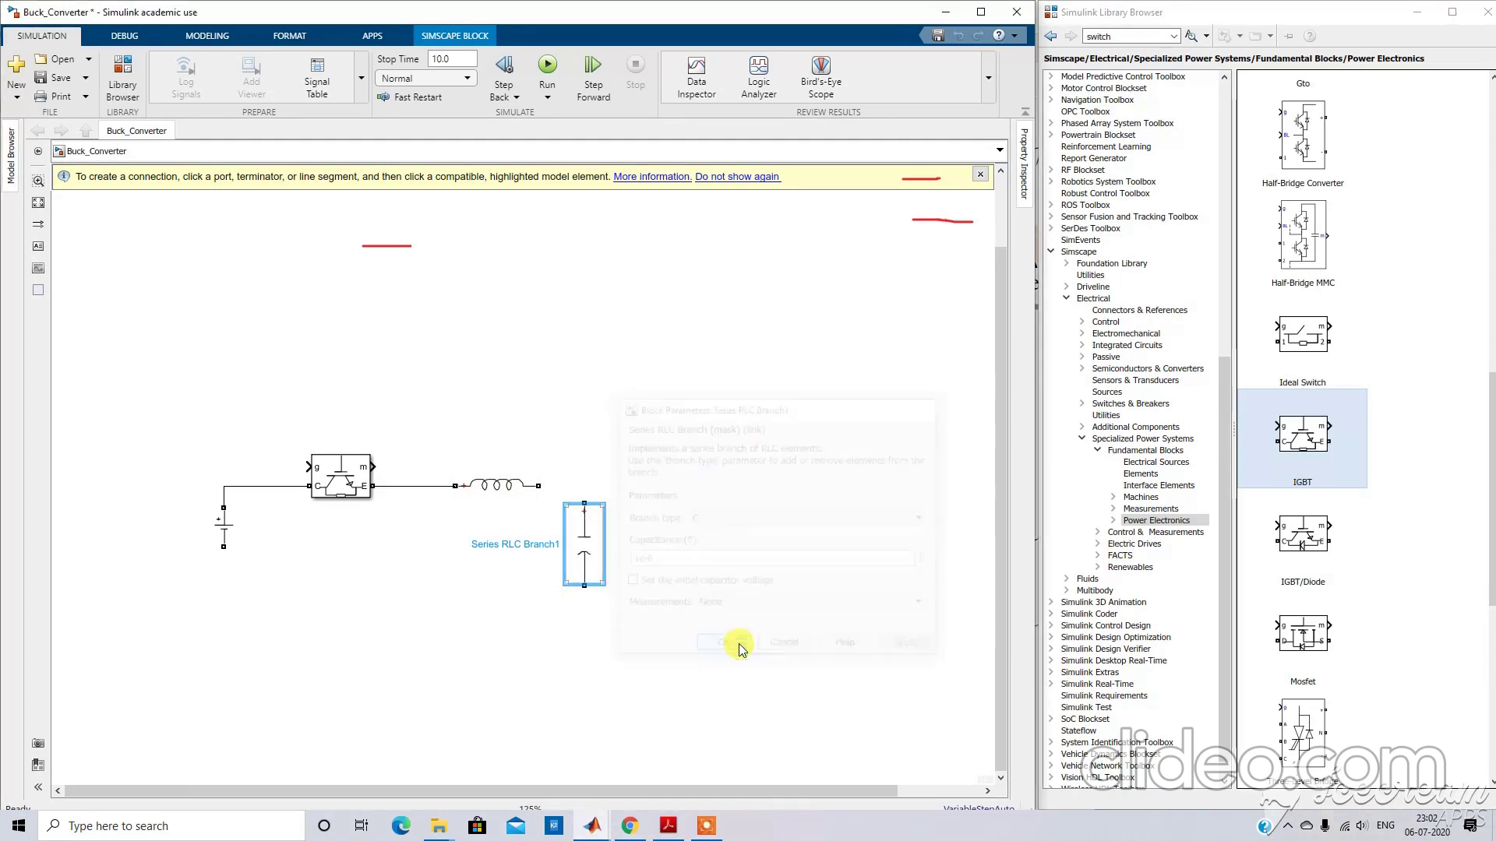
Duplicate the capacitor branch beside itself and wire the original capacitor's upper terminal to the inductor's output.
{"action": "left_click_drag", "start_coordinate": [585, 543], "coordinate": [588, 561]}
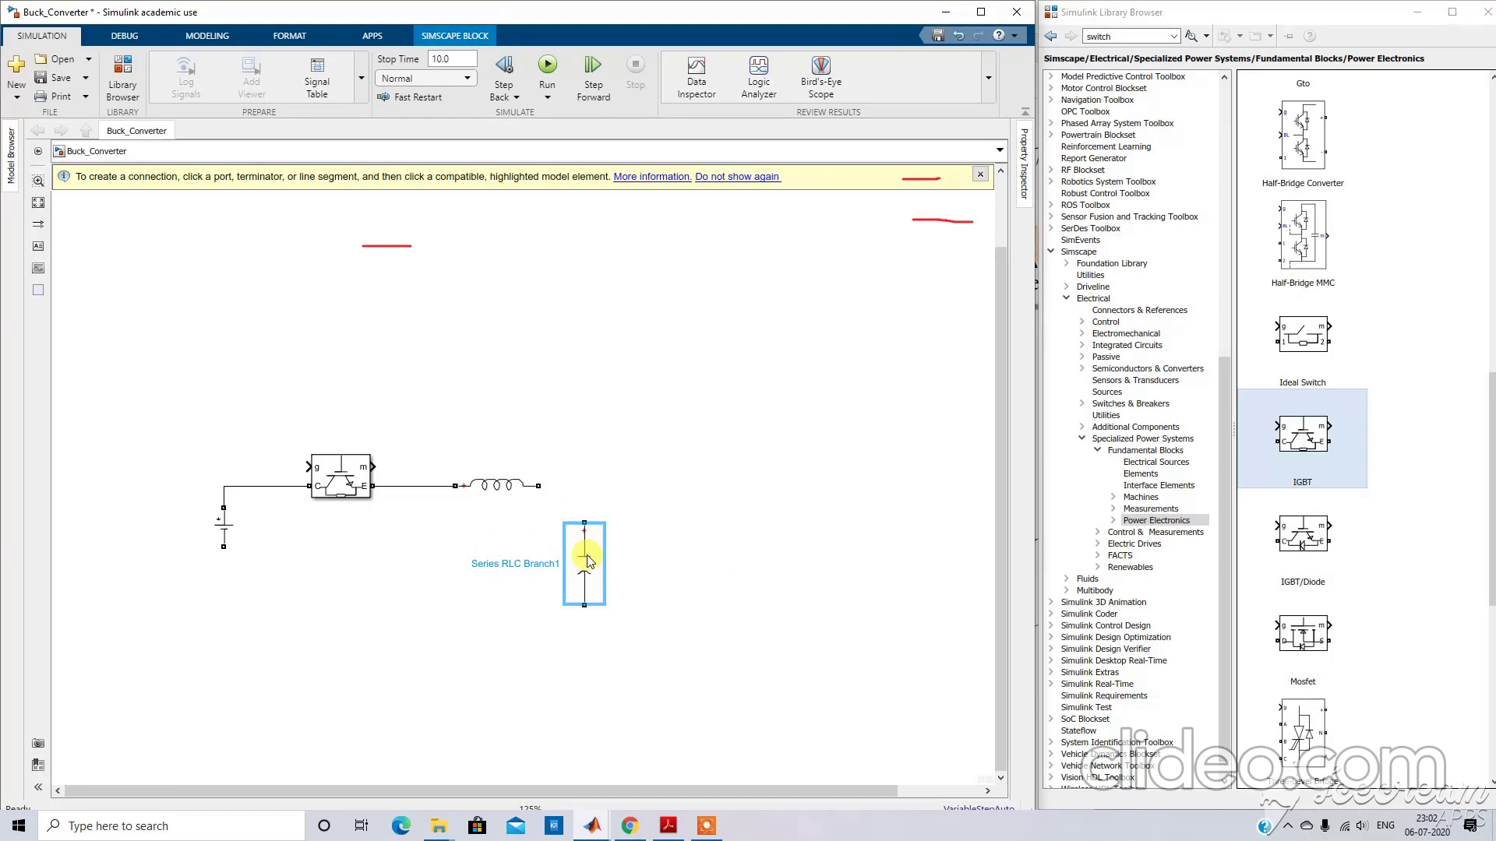
{"action": "left_click_drag", "start_coordinate": [586, 555], "coordinate": [664, 554]}
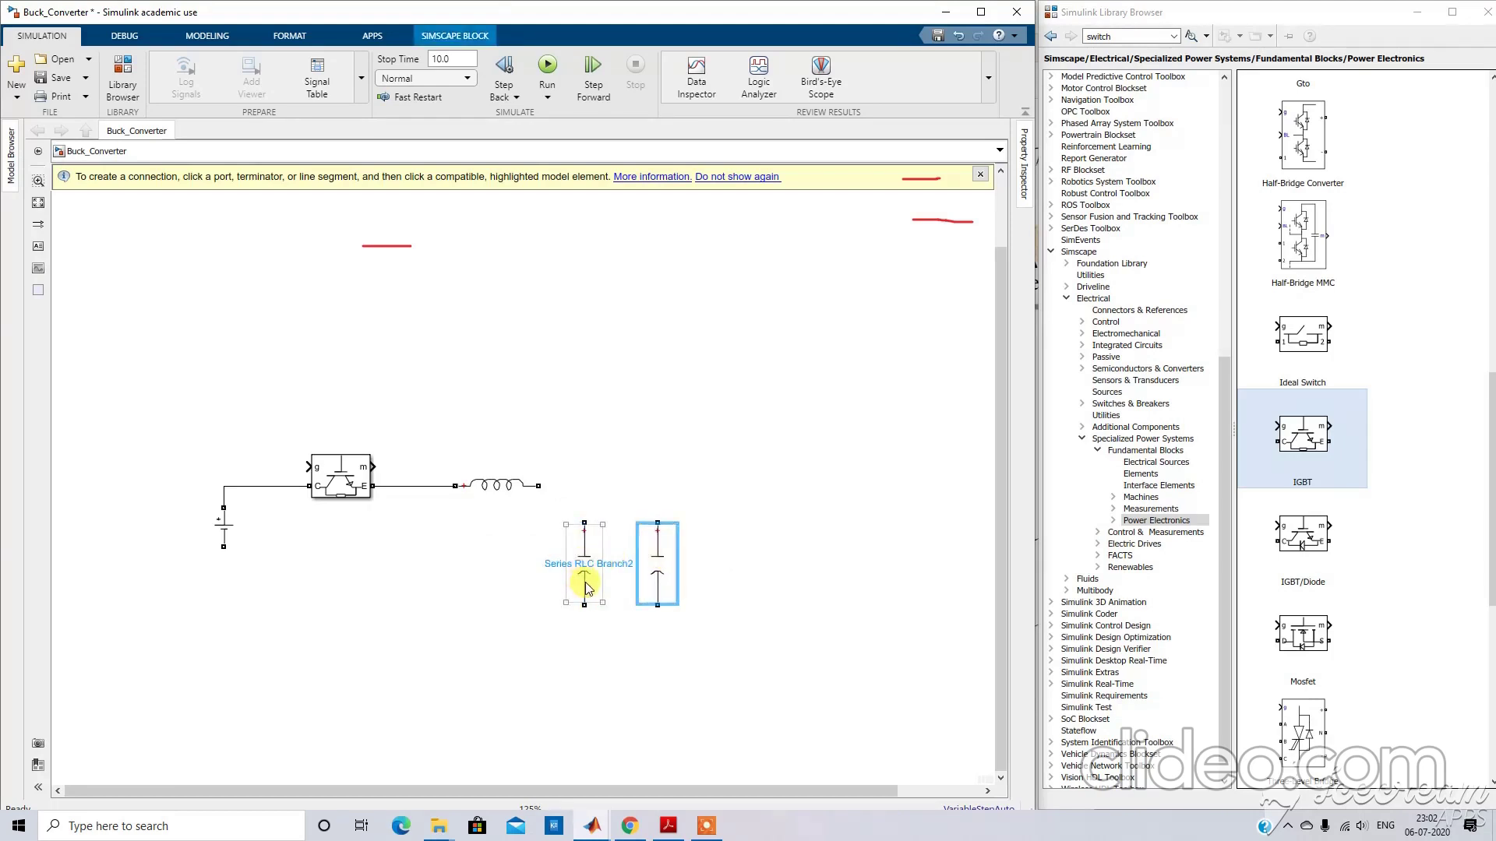
{"action": "left_click_drag", "start_coordinate": [586, 586], "coordinate": [569, 572]}
{"action": "left_click", "coordinate": [564, 506]}
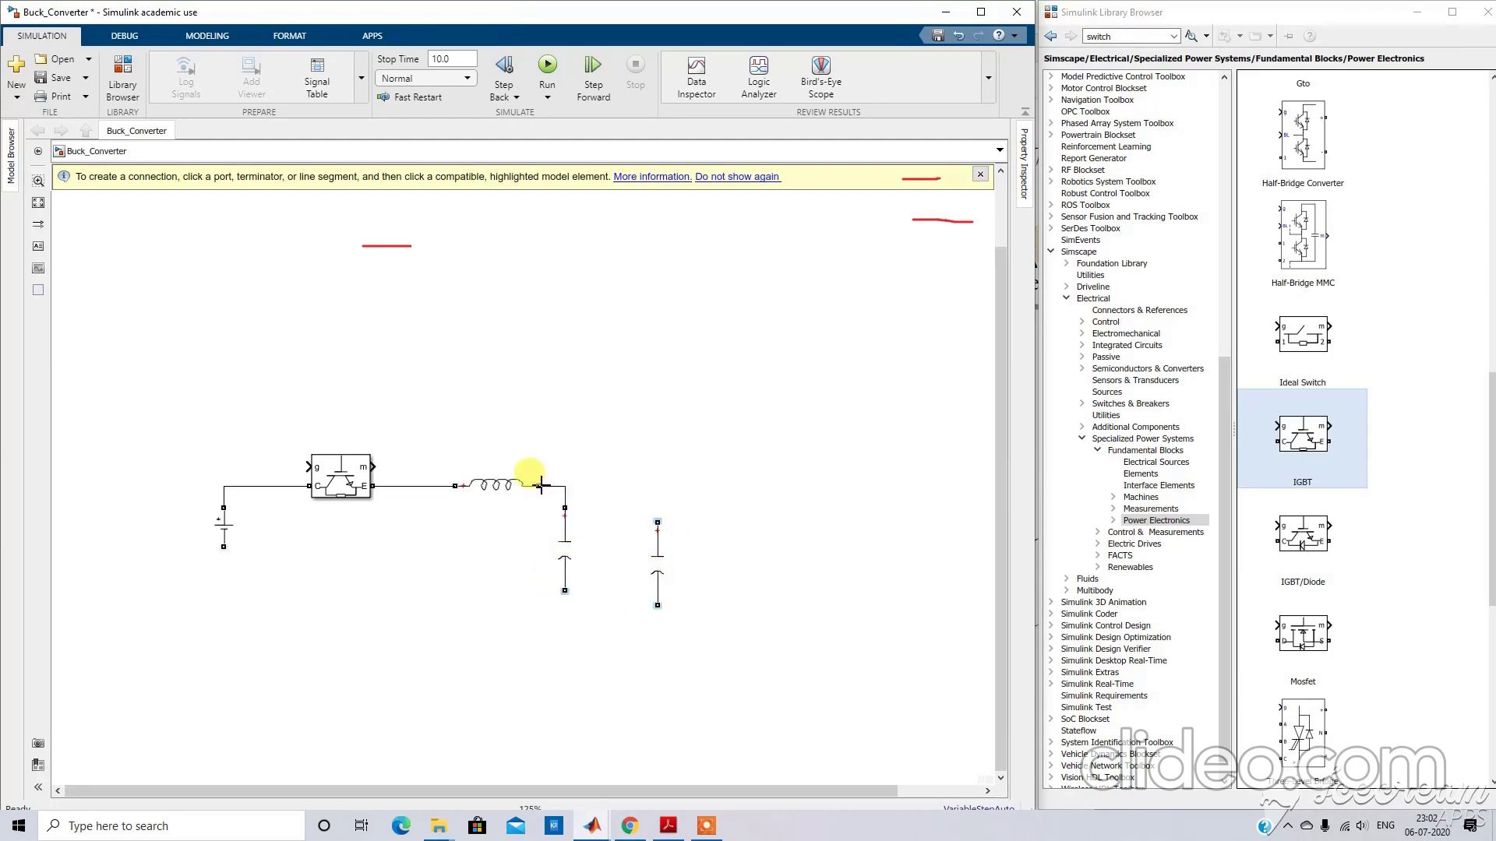
Set the branch type of the duplicated capacitor branch to R for the load.
{"action": "double_click", "coordinate": [664, 577]}
{"action": "left_click", "coordinate": [795, 544]}
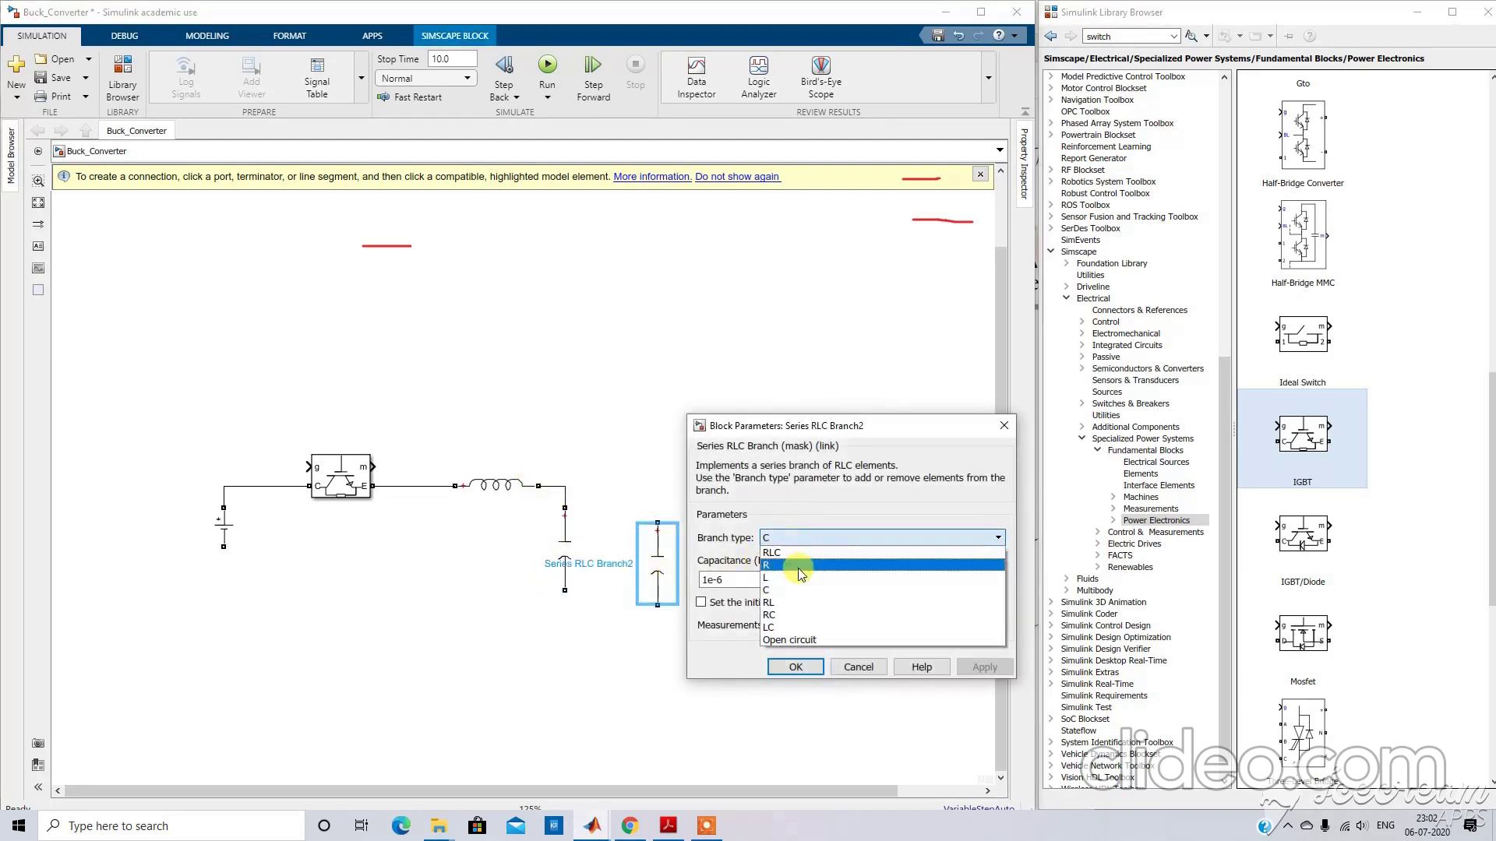
{"action": "left_click", "coordinate": [797, 564]}
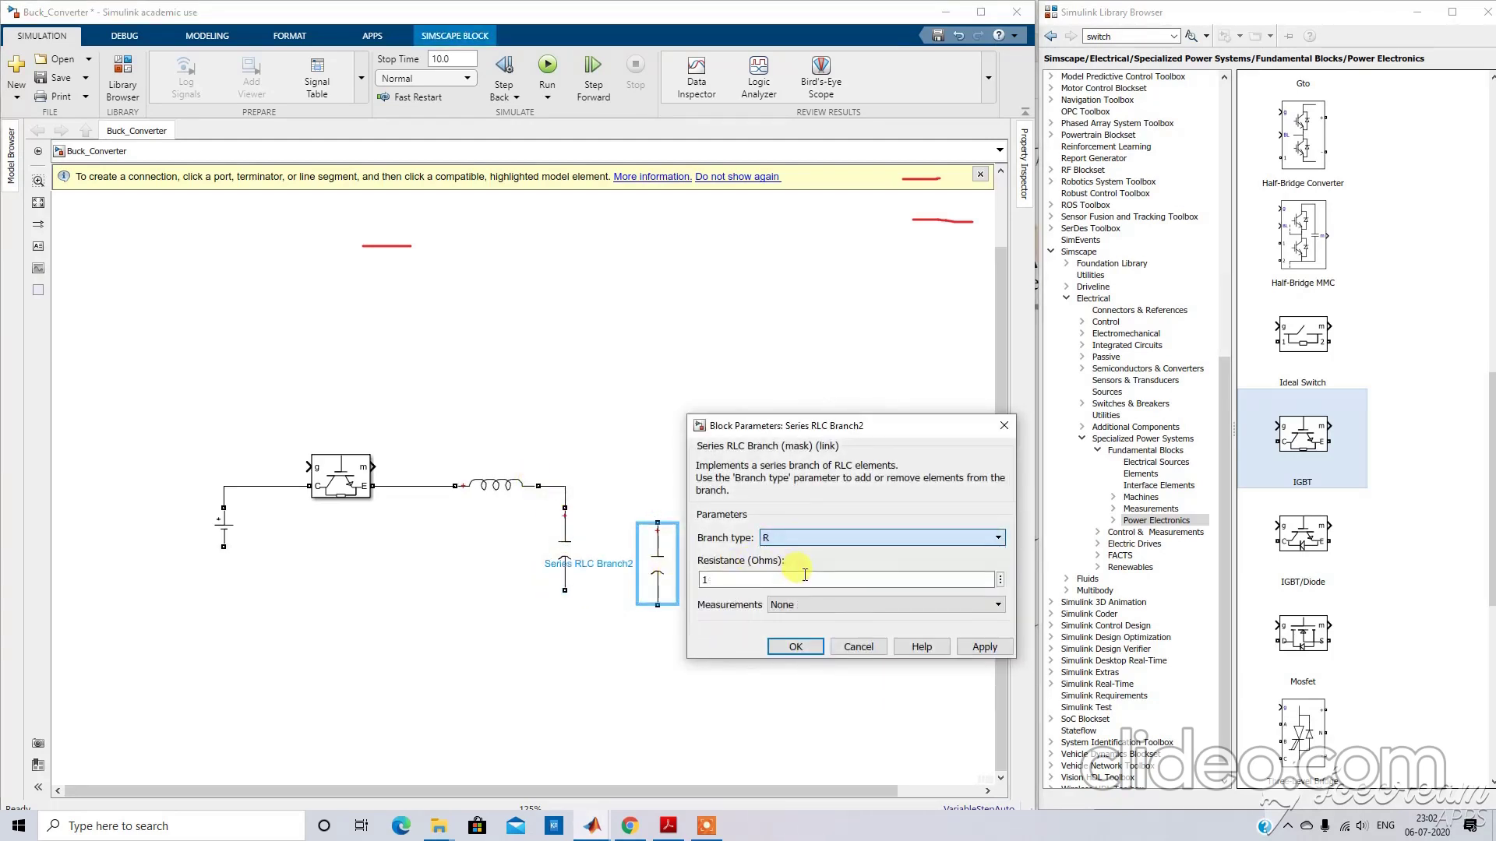
{"action": "left_click", "coordinate": [796, 647]}
Wire the load resistor in parallel with the capacitor and connect their lower terminals back to the DC source's negative terminal.
{"action": "left_click_drag", "start_coordinate": [664, 571], "coordinate": [566, 484]}
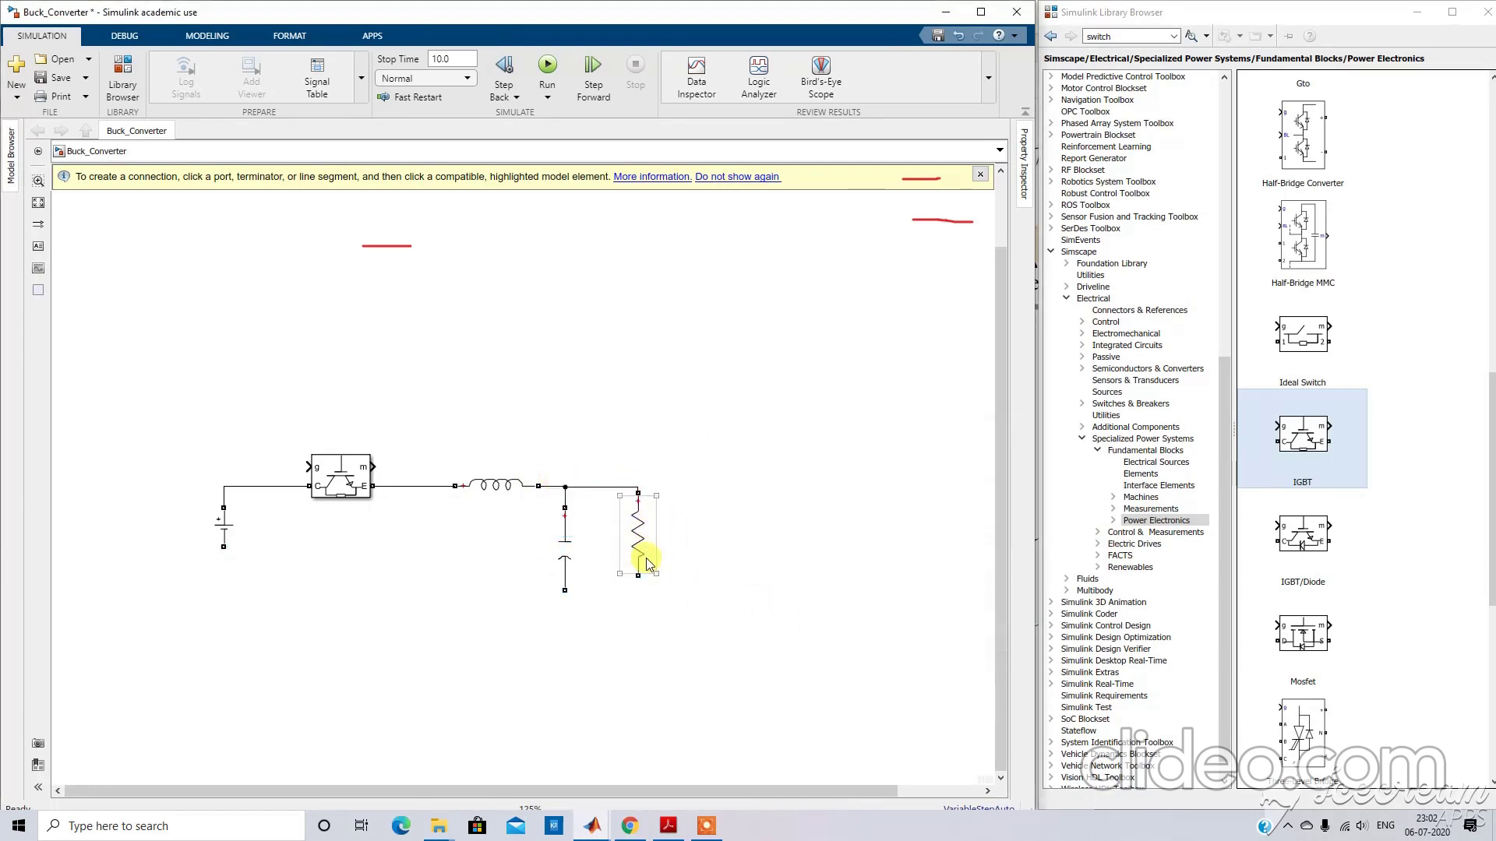
{"action": "left_click_drag", "start_coordinate": [644, 561], "coordinate": [218, 559]}
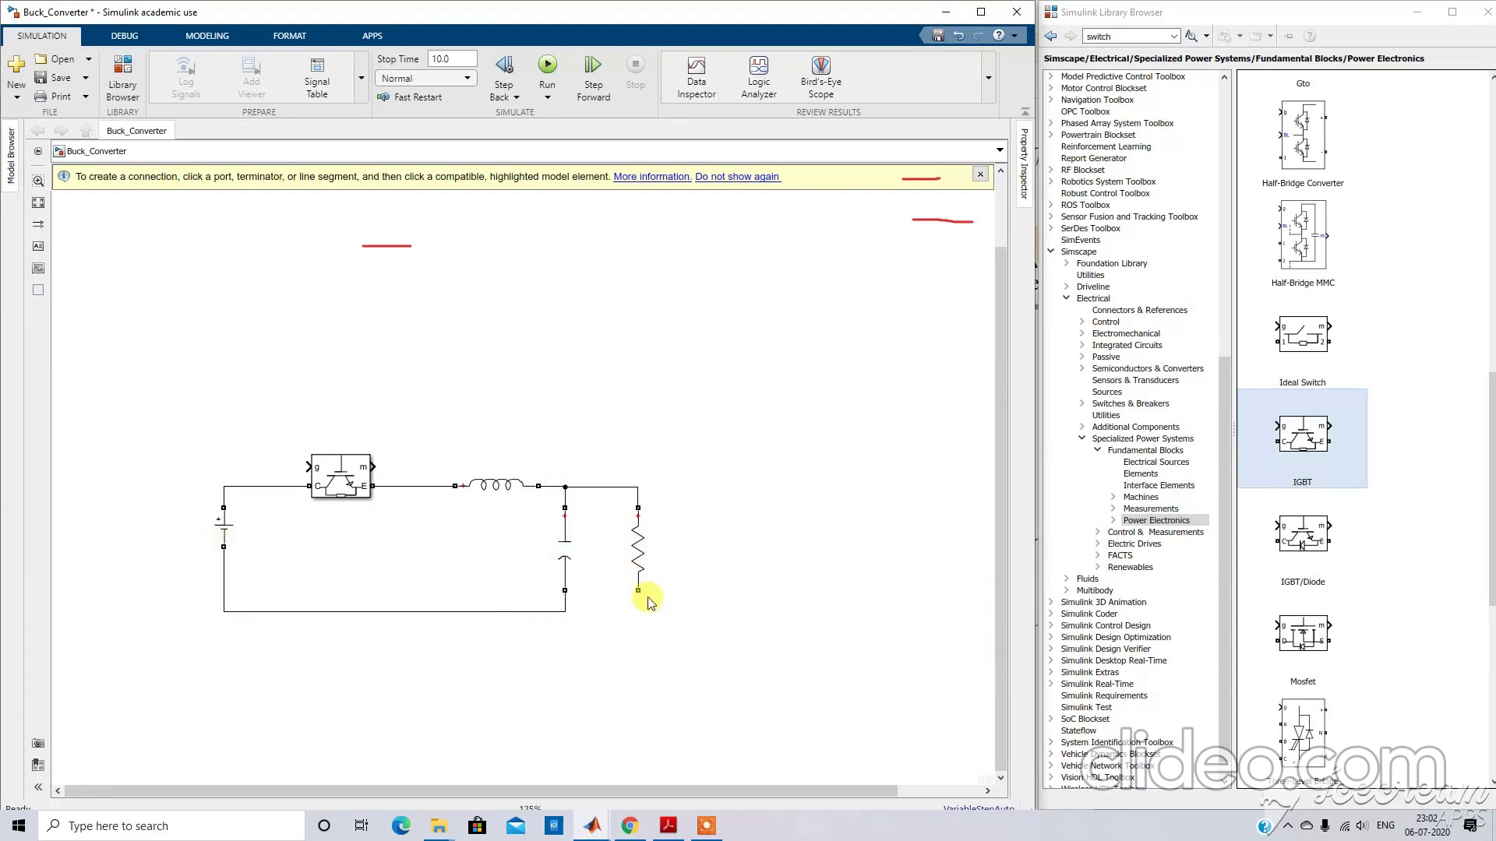
{"action": "left_click_drag", "start_coordinate": [638, 590], "coordinate": [562, 608]}
Add a Diode from the Power Electronics library, rotate it cathode-up and place it below the line between the IGBT and the inductor.
{"action": "scroll", "coordinate": [1426, 511], "scroll_direction": "down", "scroll_amount": 10}
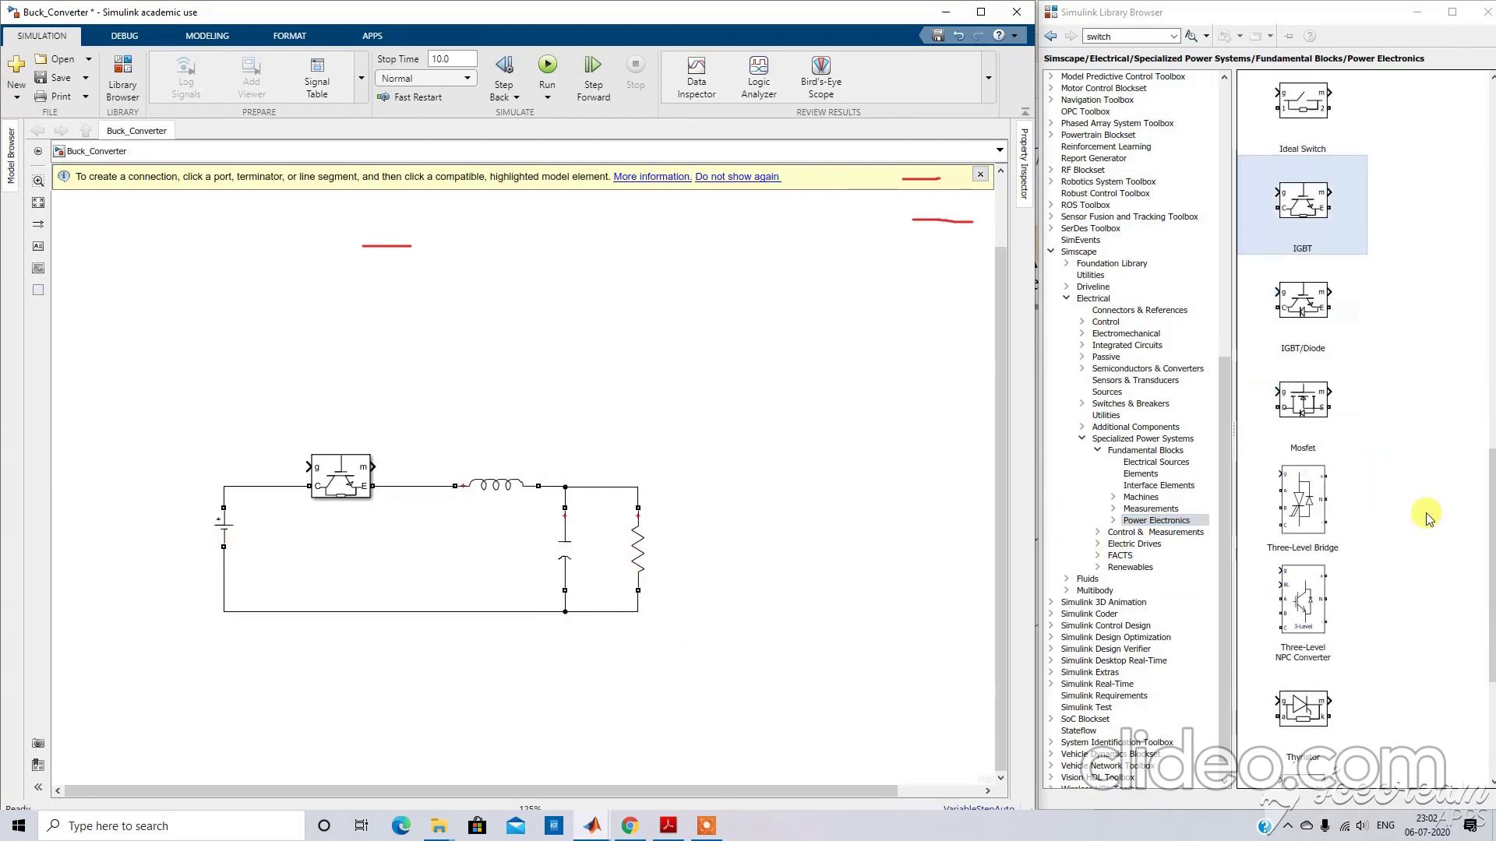
{"action": "scroll", "coordinate": [1425, 518], "scroll_direction": "up", "scroll_amount": 8}
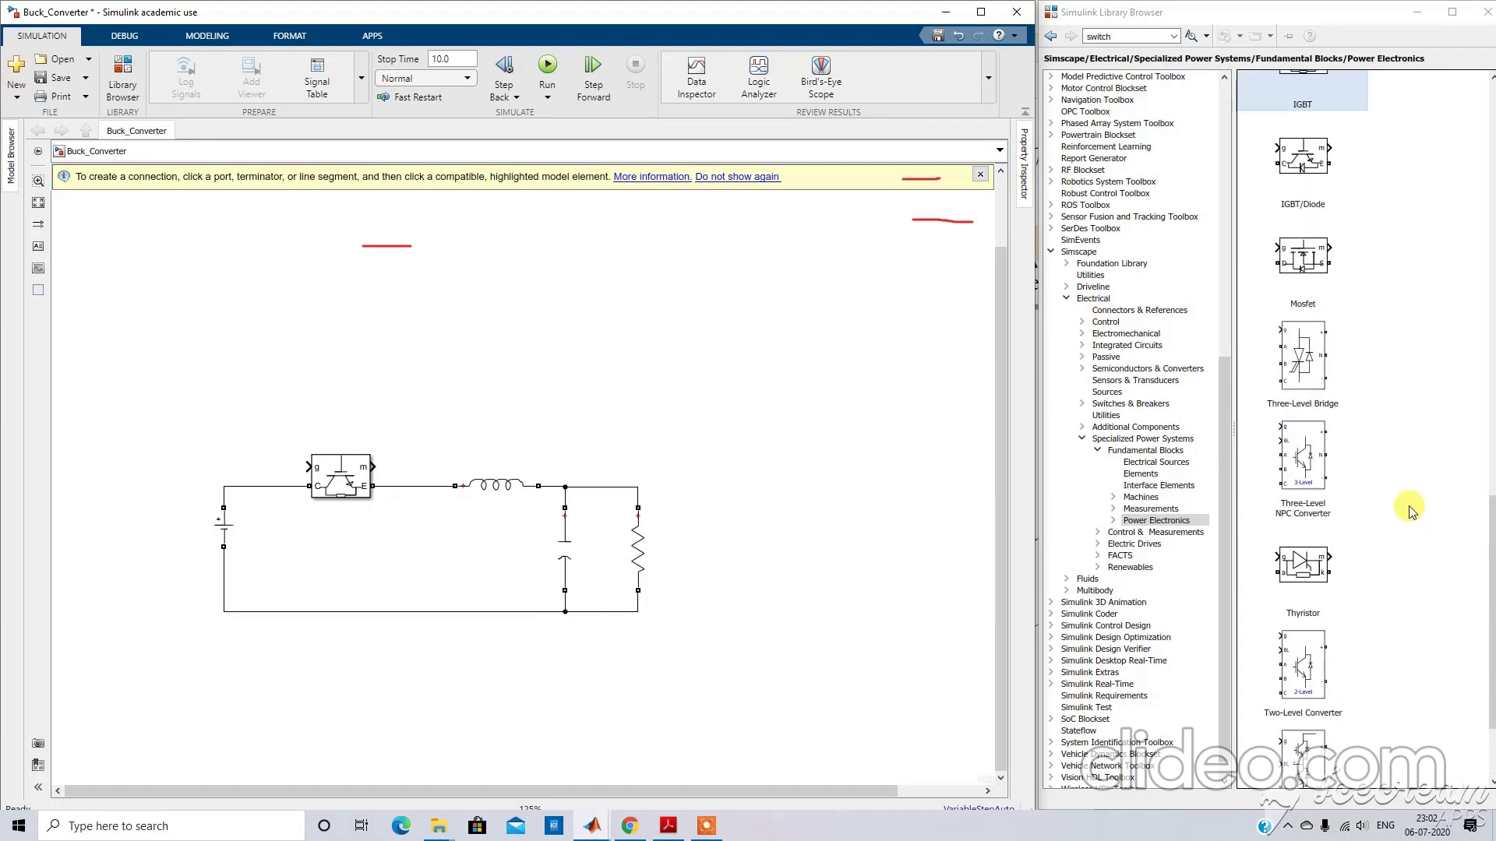
{"action": "scroll", "coordinate": [1410, 510], "scroll_direction": "up", "scroll_amount": 6}
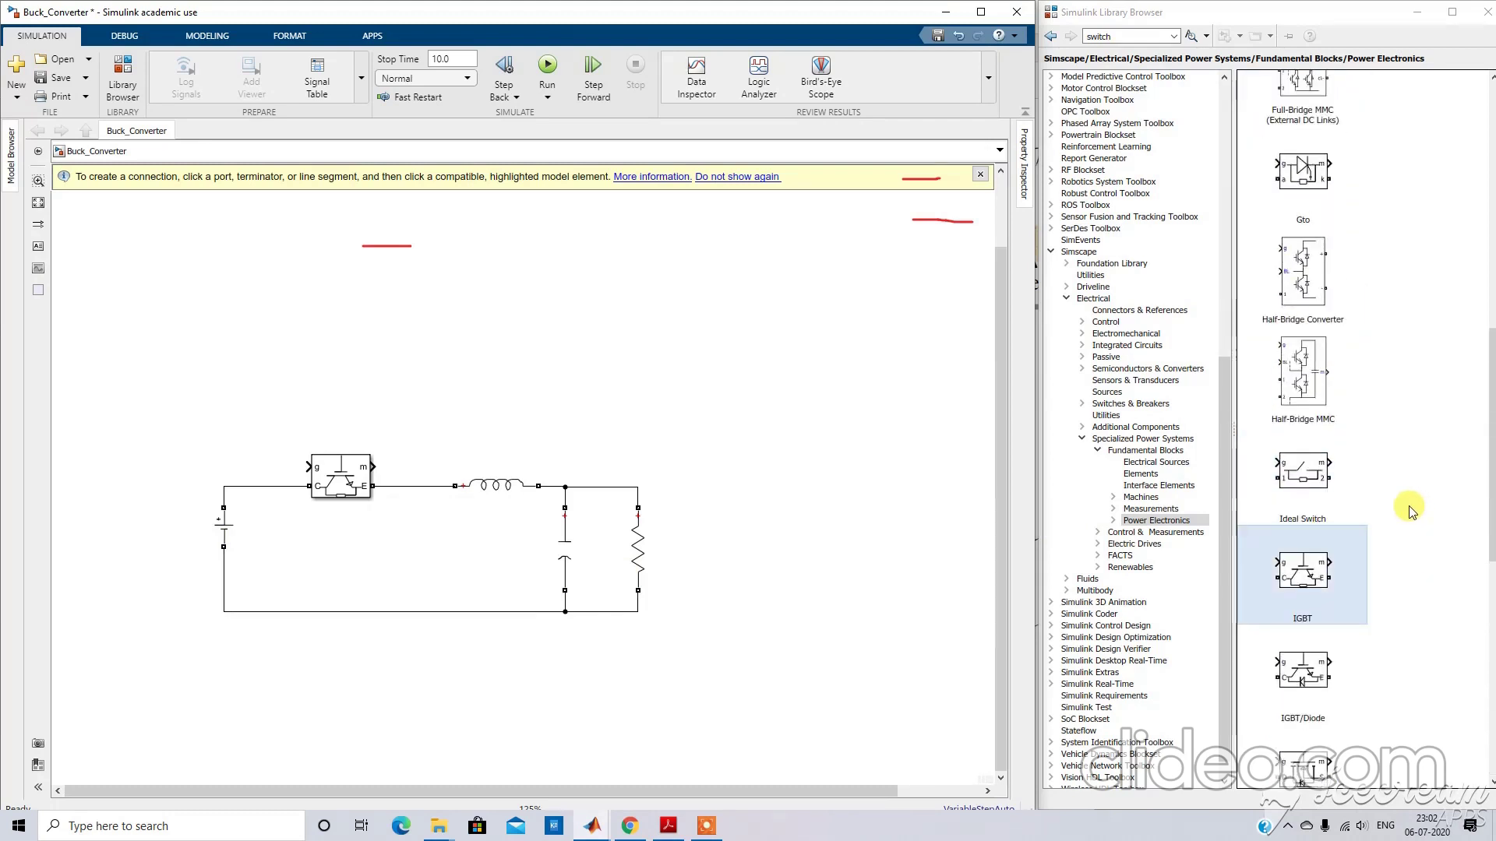
{"action": "left_click_drag", "start_coordinate": [1335, 322], "coordinate": [518, 401]}
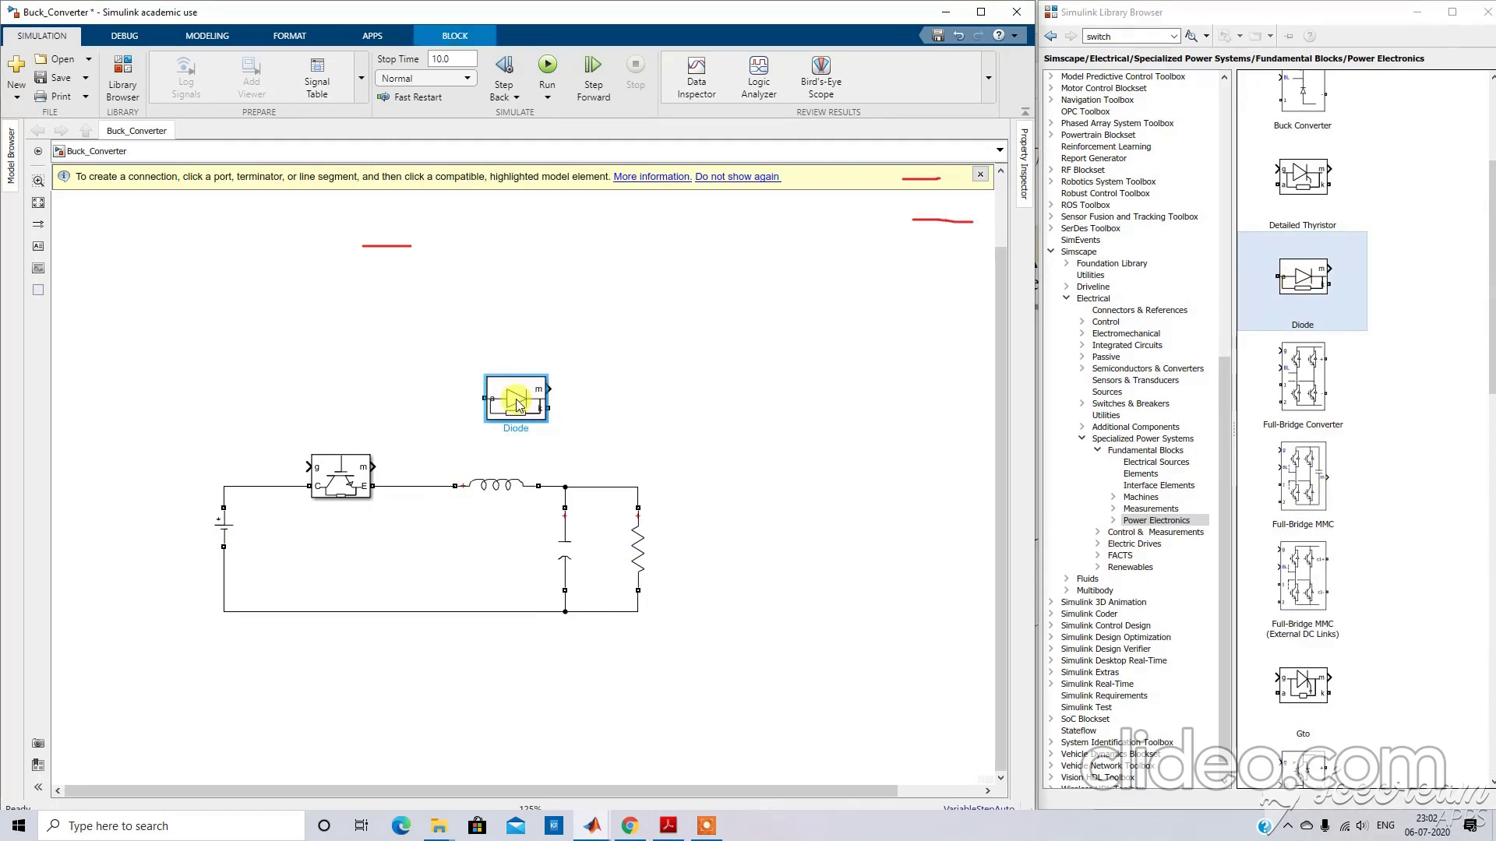
{"action": "key", "text": "ctrl+r"}
{"action": "key", "text": "ctrl+r"}
{"action": "key", "text": "ctrl+r"}
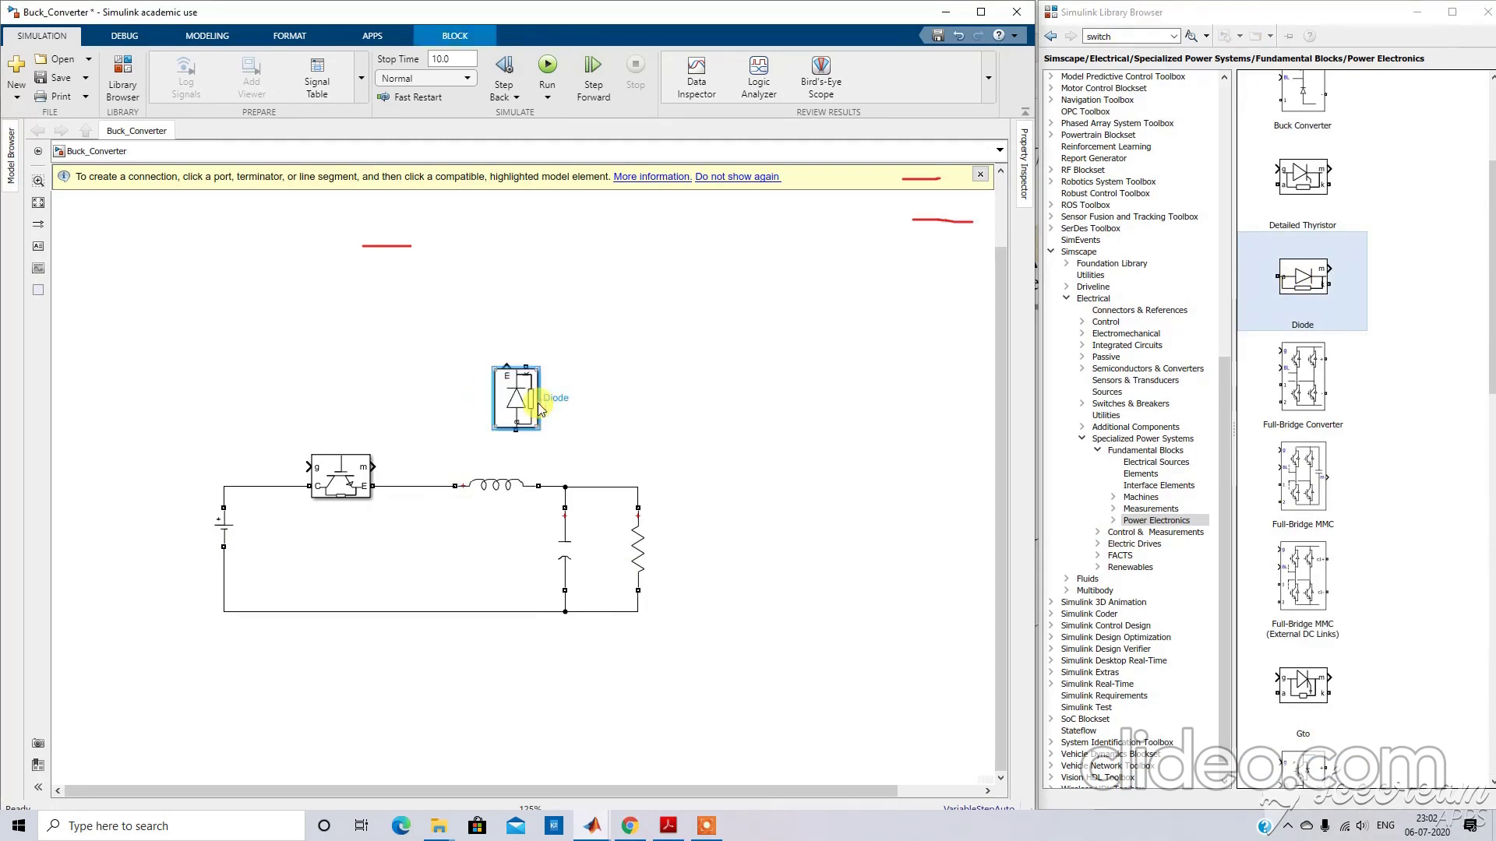
{"action": "left_click_drag", "start_coordinate": [527, 404], "coordinate": [403, 556]}
Hide the diode's measurement port and wire the diode between the IGBT-inductor line and the return line.
{"action": "double_click", "coordinate": [418, 554]}
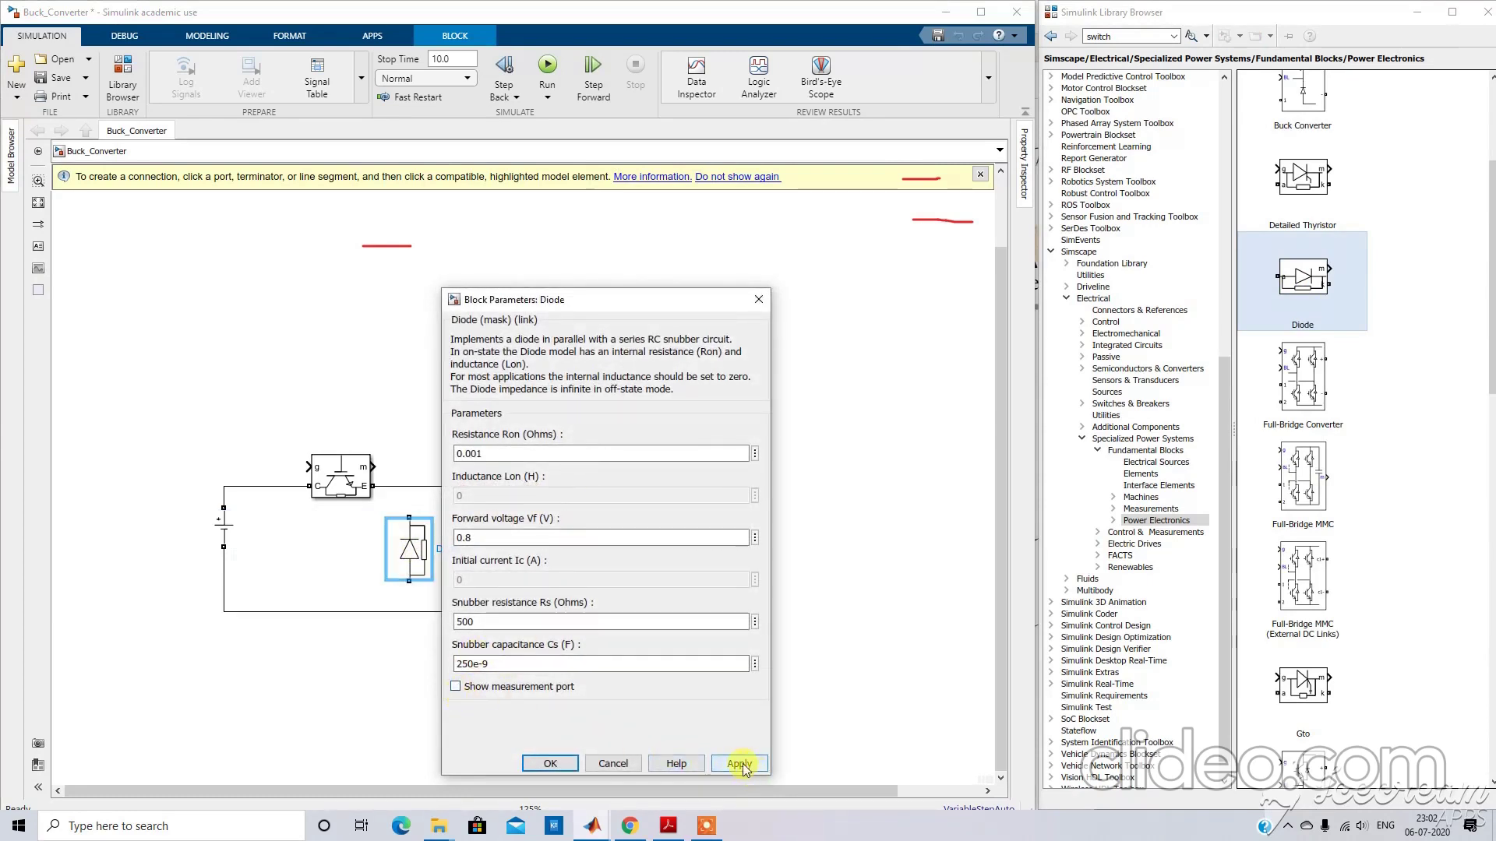
{"action": "left_click", "coordinate": [740, 765]}
{"action": "left_click", "coordinate": [557, 765]}
{"action": "left_click_drag", "start_coordinate": [409, 518], "coordinate": [409, 486]}
{"action": "left_click", "coordinate": [414, 561]}
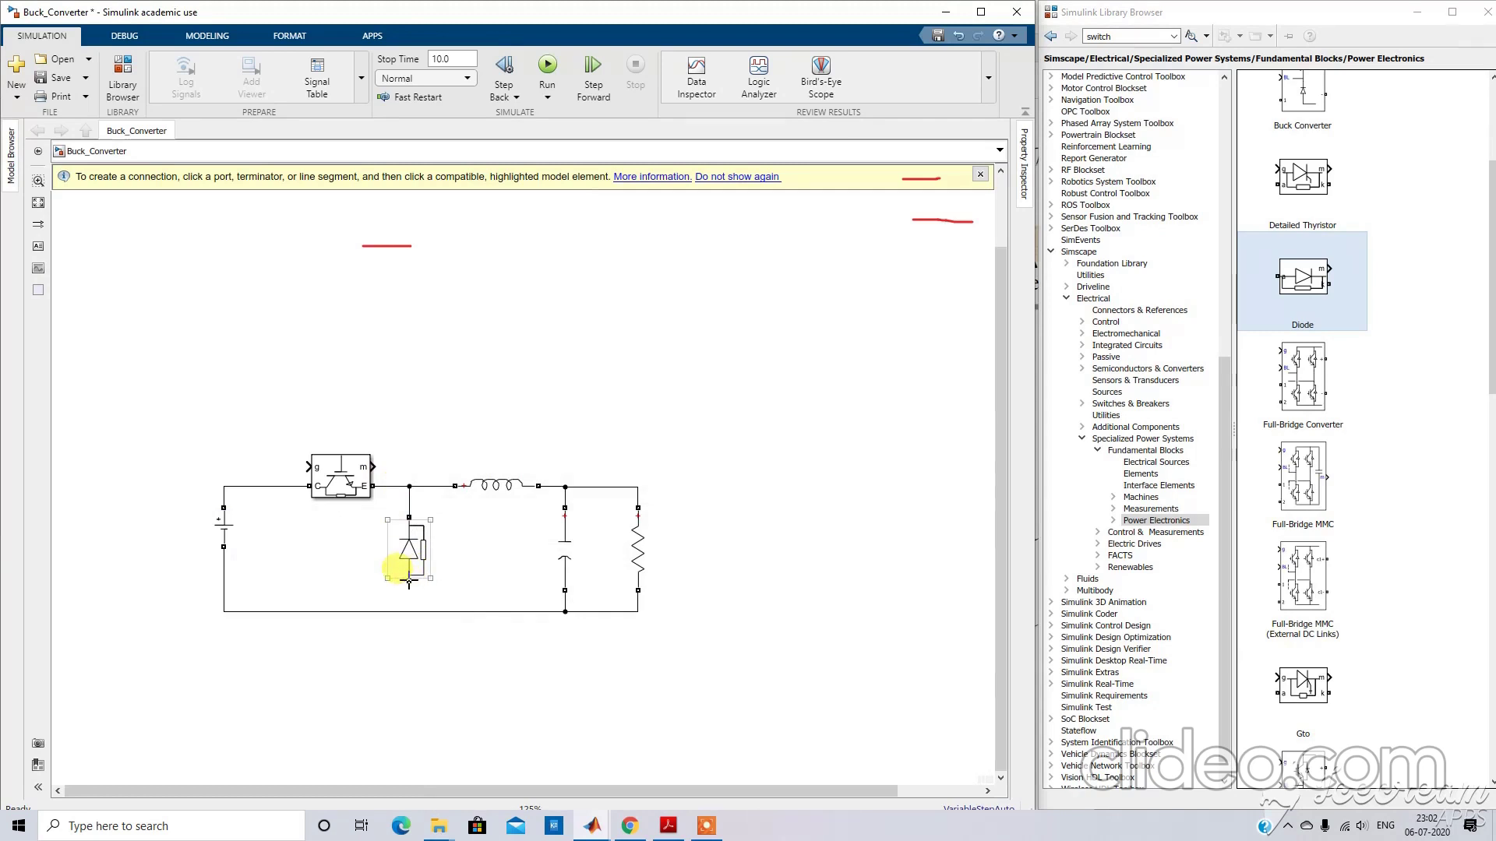
{"action": "left_click_drag", "start_coordinate": [409, 581], "coordinate": [409, 611]}
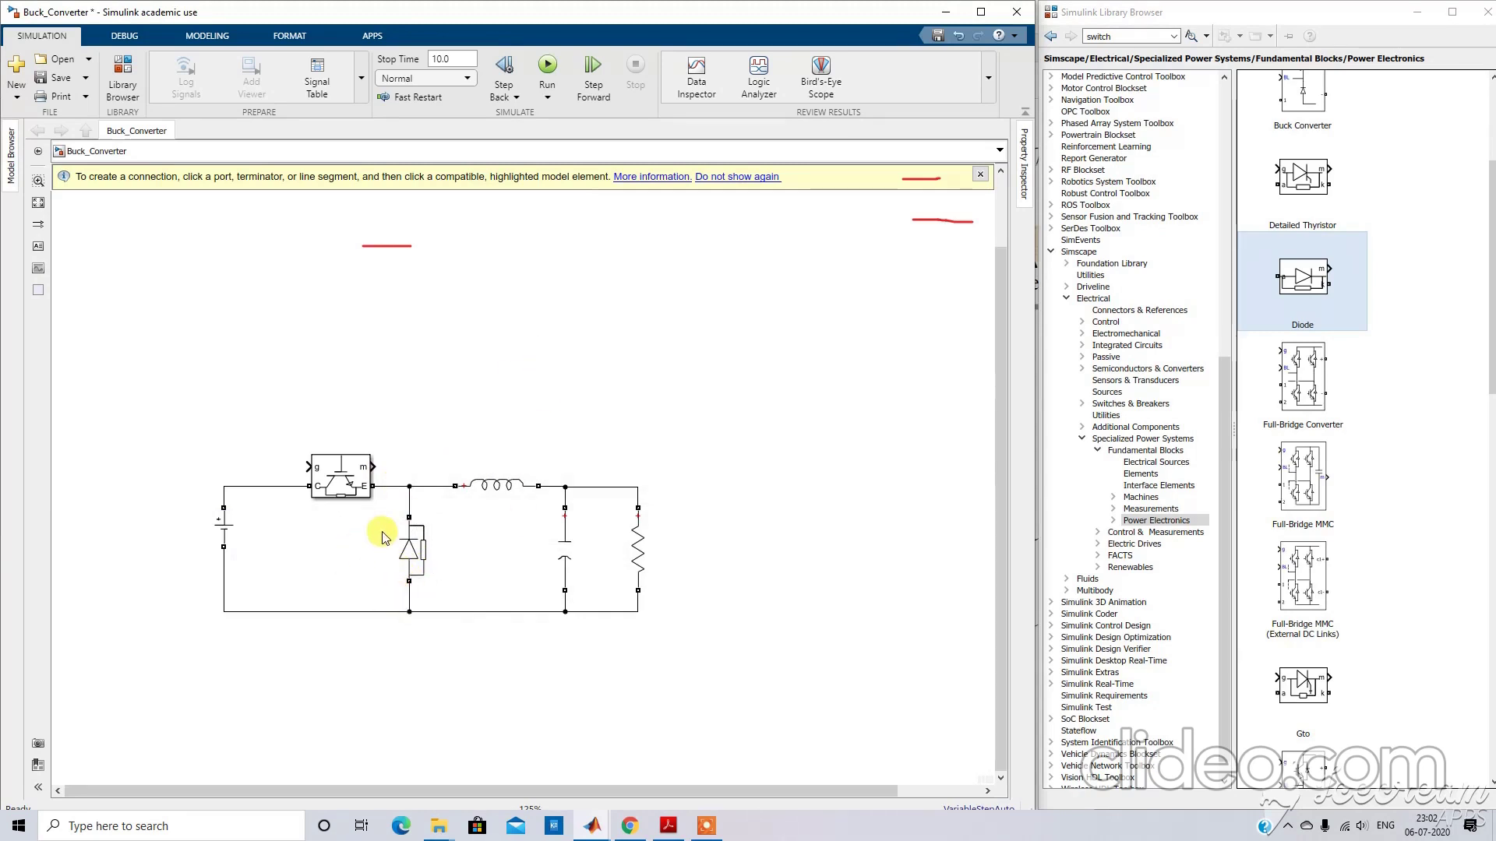
Look up the input voltage in Copy of 1.pdf.pdf and set the DC Voltage Source's amplitude to 50 V in the Simulink model.
{"action": "mouse_move", "coordinate": [671, 831]}
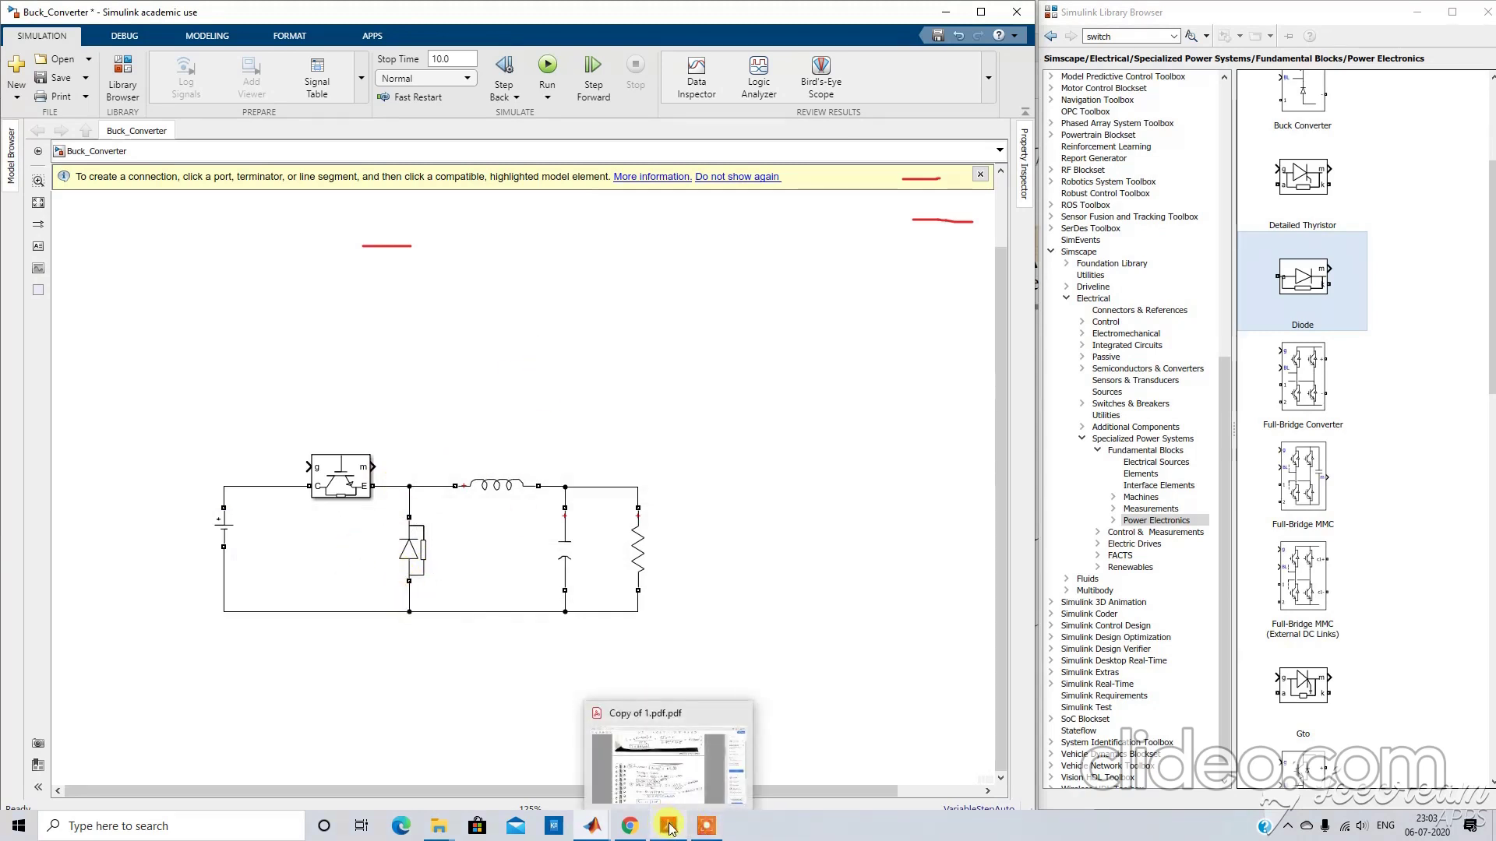
{"action": "left_click", "coordinate": [662, 754]}
{"action": "scroll", "coordinate": [1106, 724], "scroll_direction": "up", "scroll_amount": 10}
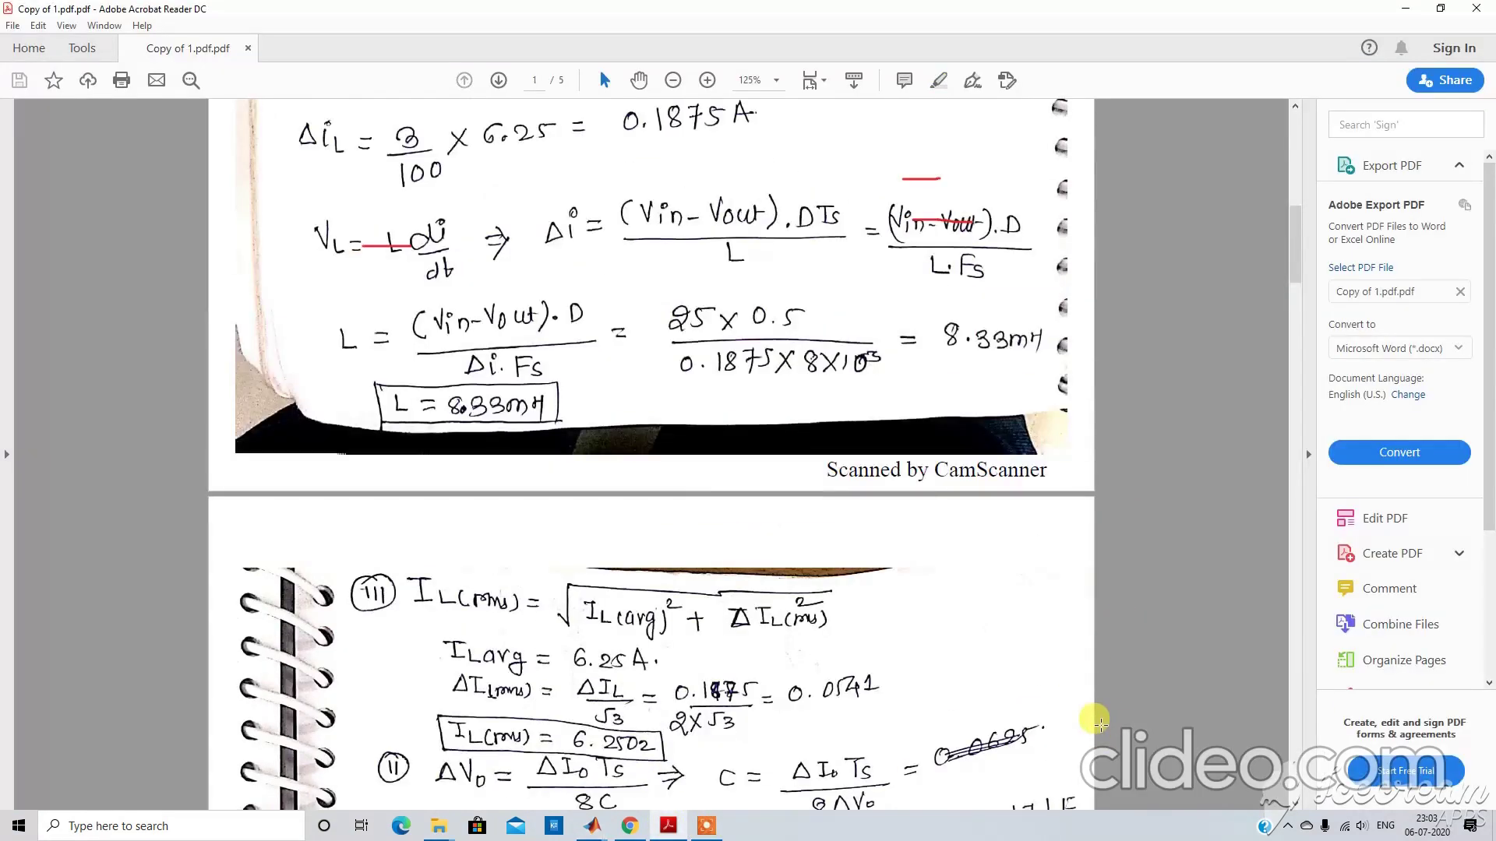
{"action": "scroll", "coordinate": [1102, 728], "scroll_direction": "up", "scroll_amount": 8}
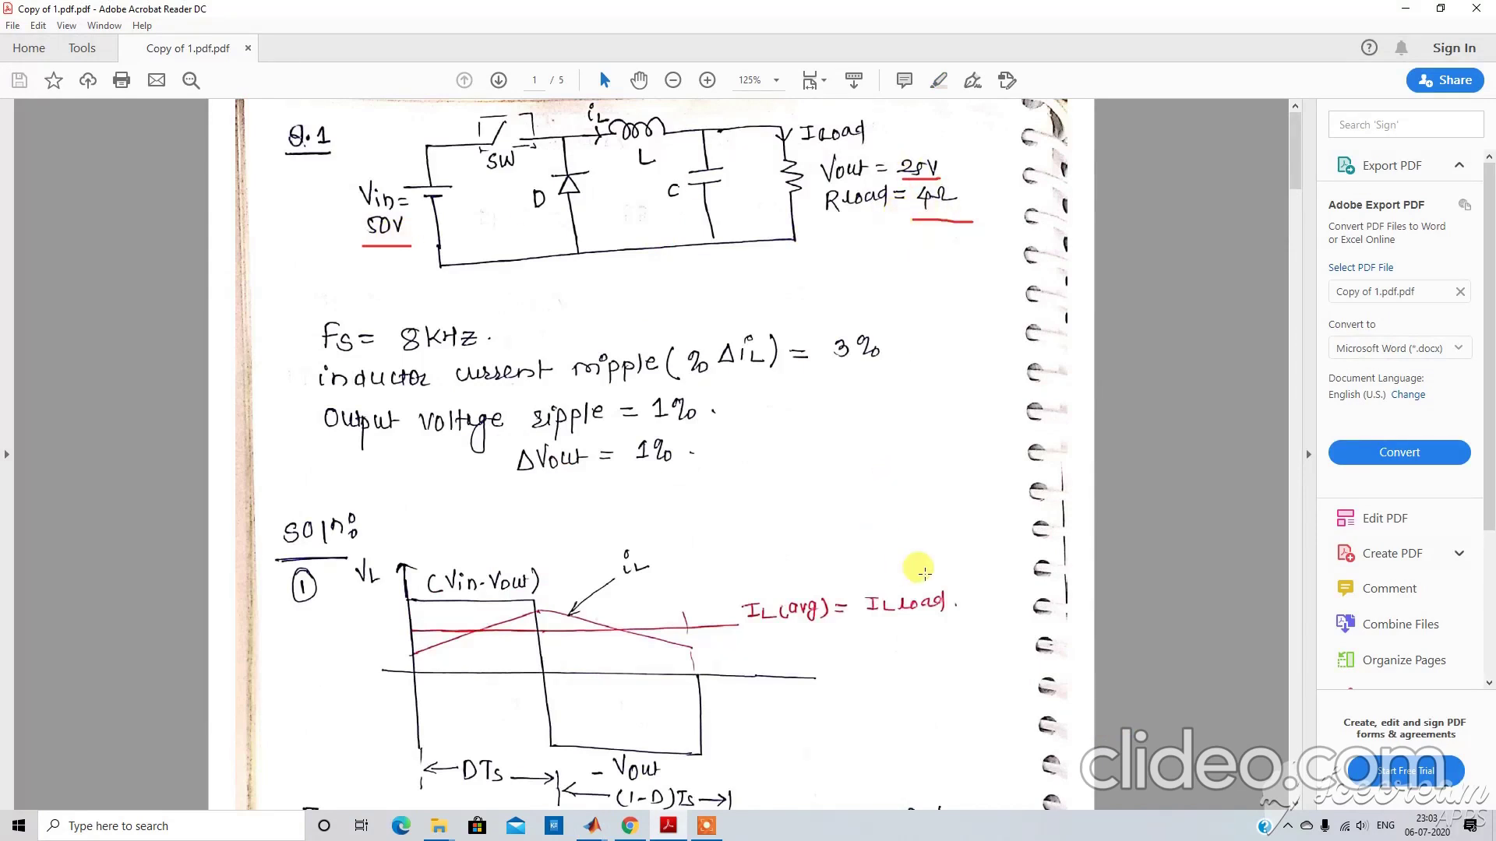
{"action": "mouse_move", "coordinate": [600, 832]}
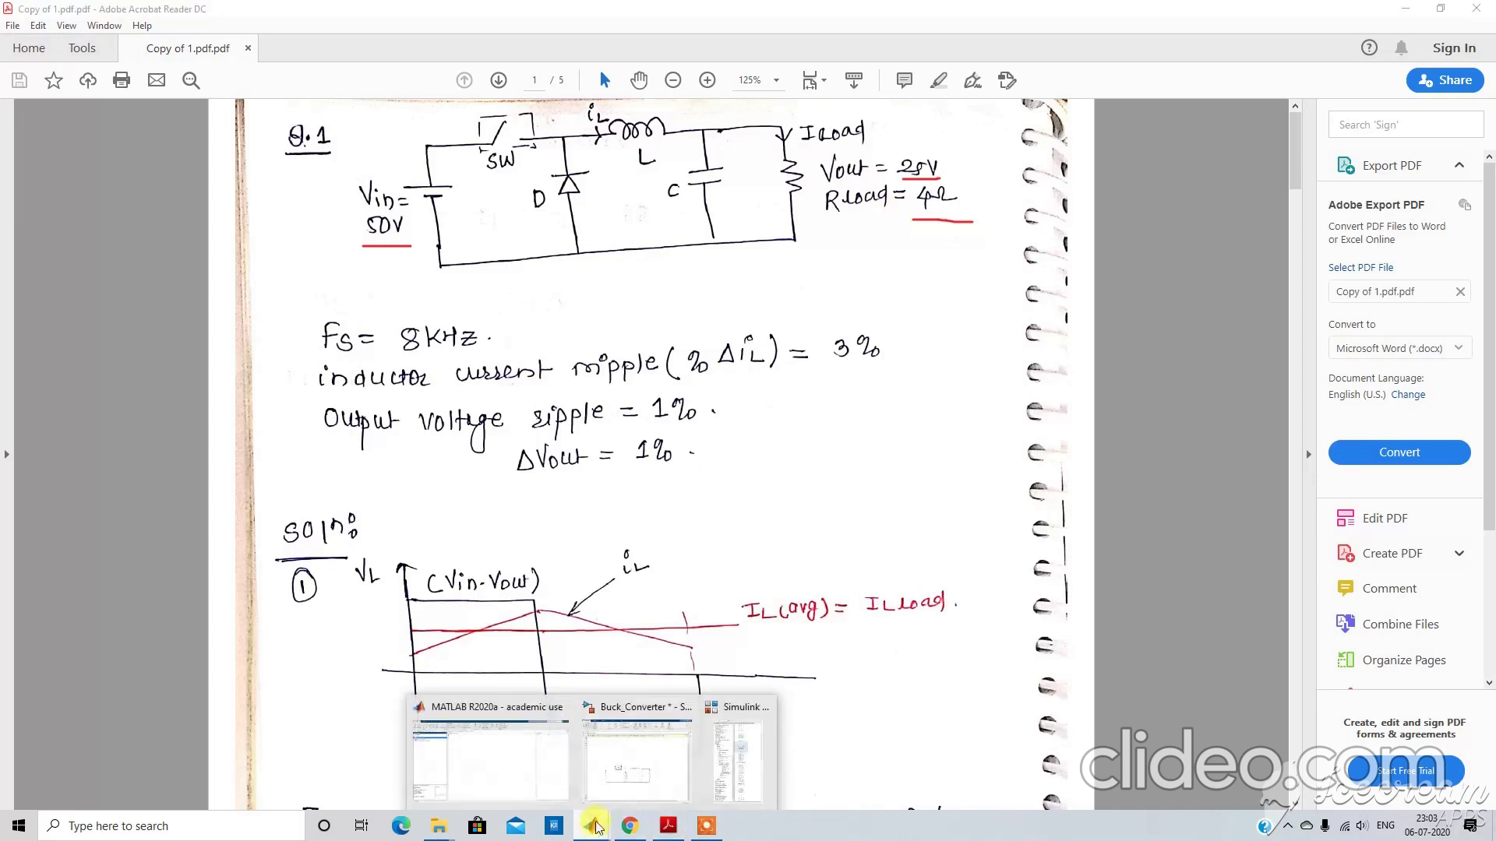
{"action": "left_click", "coordinate": [648, 770]}
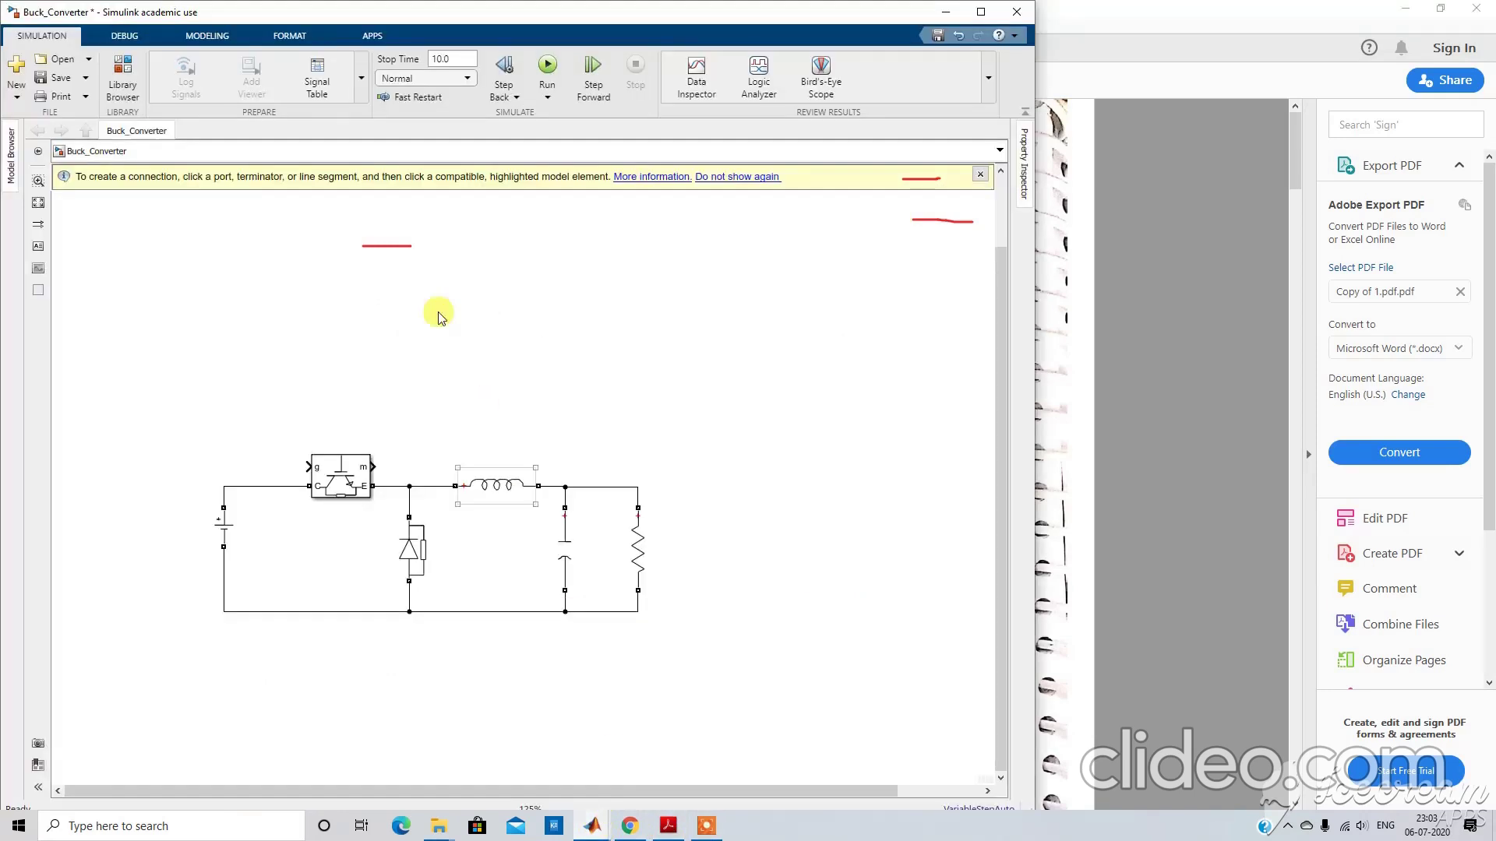
{"action": "double_click", "coordinate": [224, 521]}
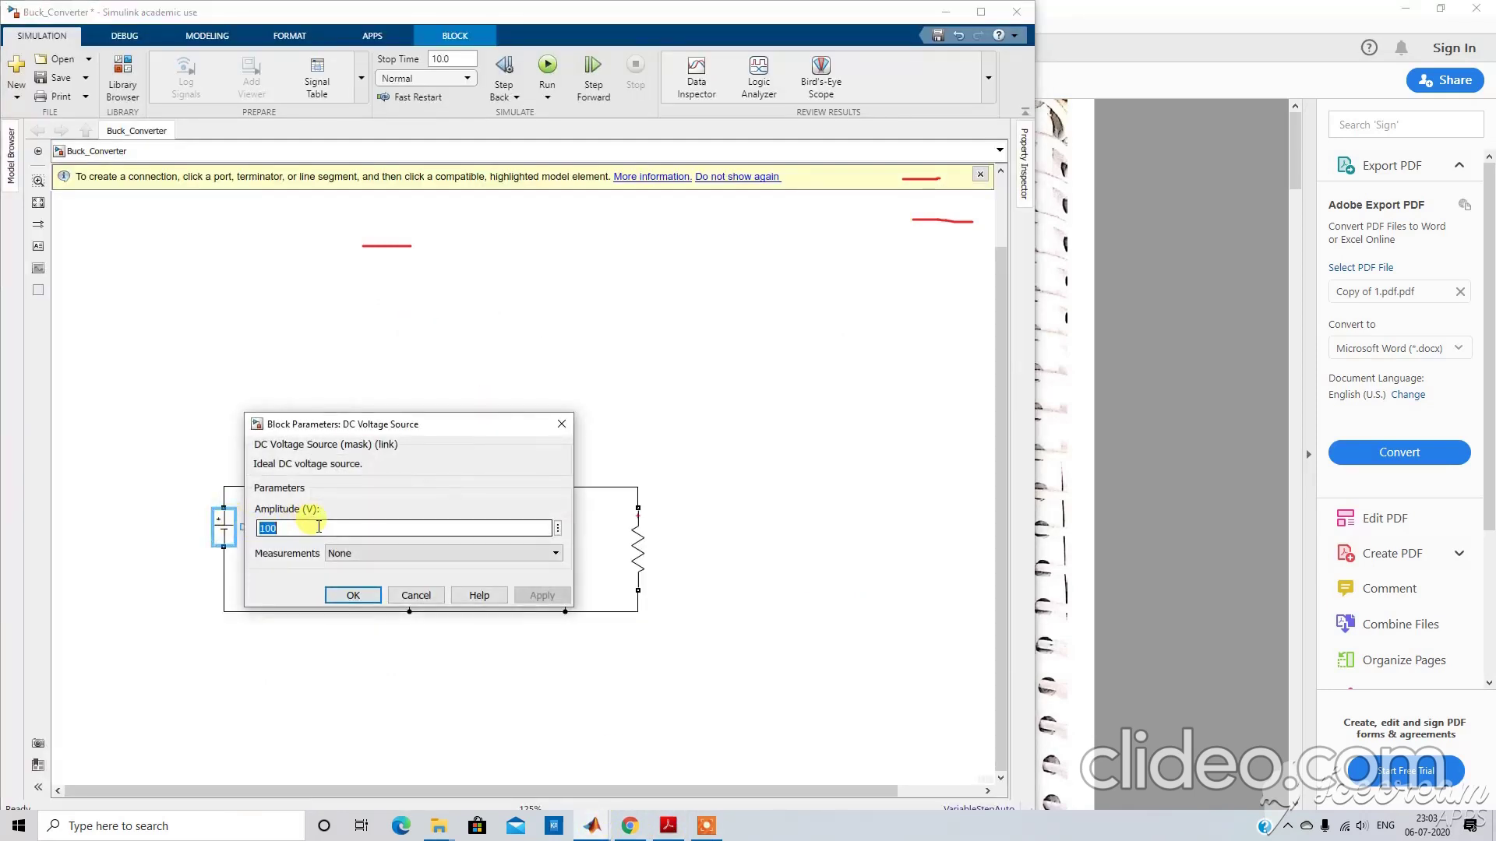
{"action": "key", "text": "BackSpace"}
{"action": "type", "text": "50"}
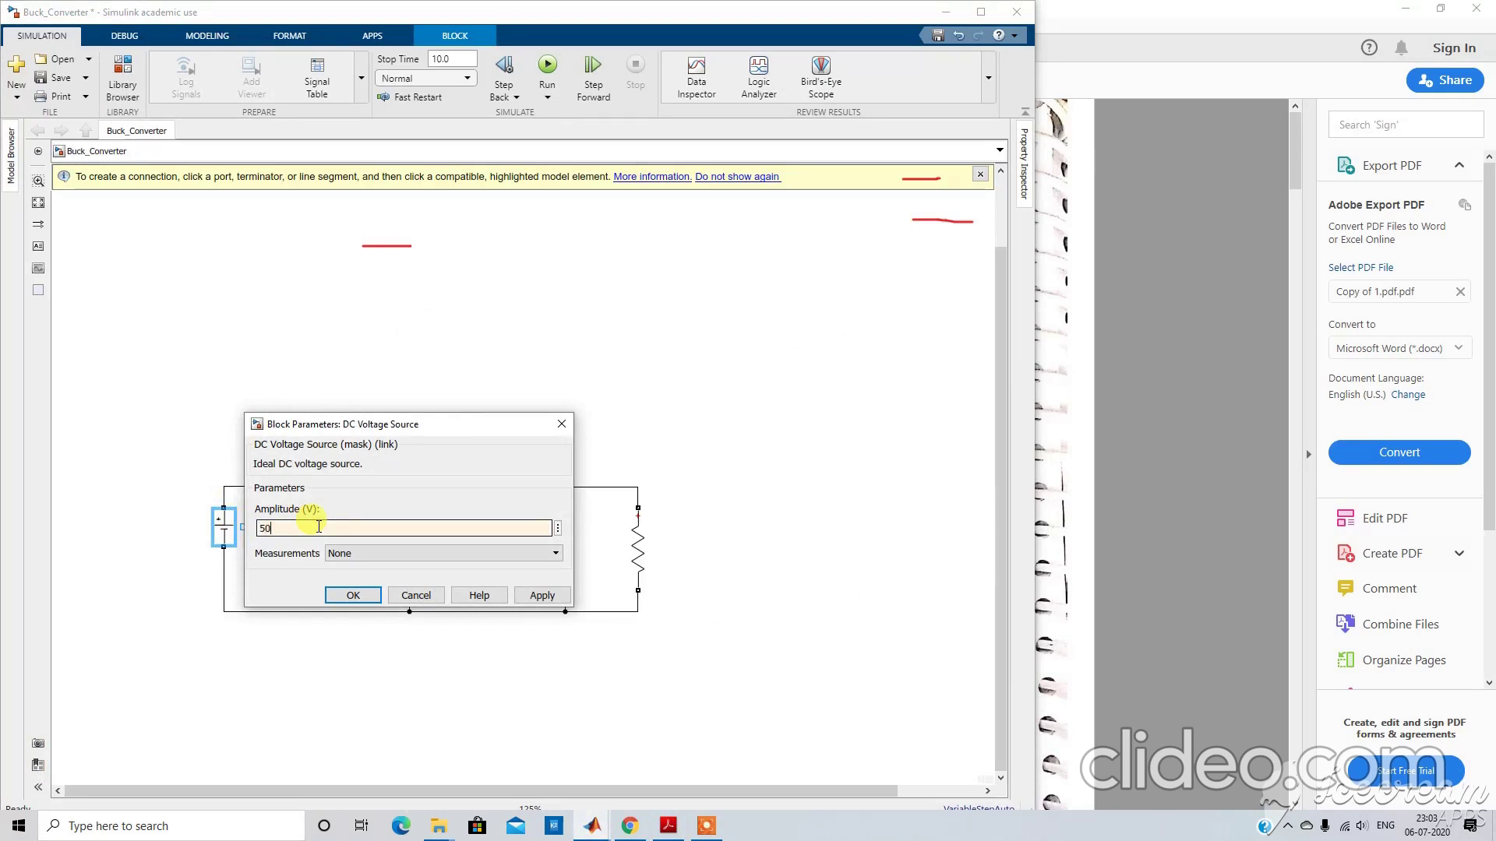
{"action": "left_click", "coordinate": [351, 596]}
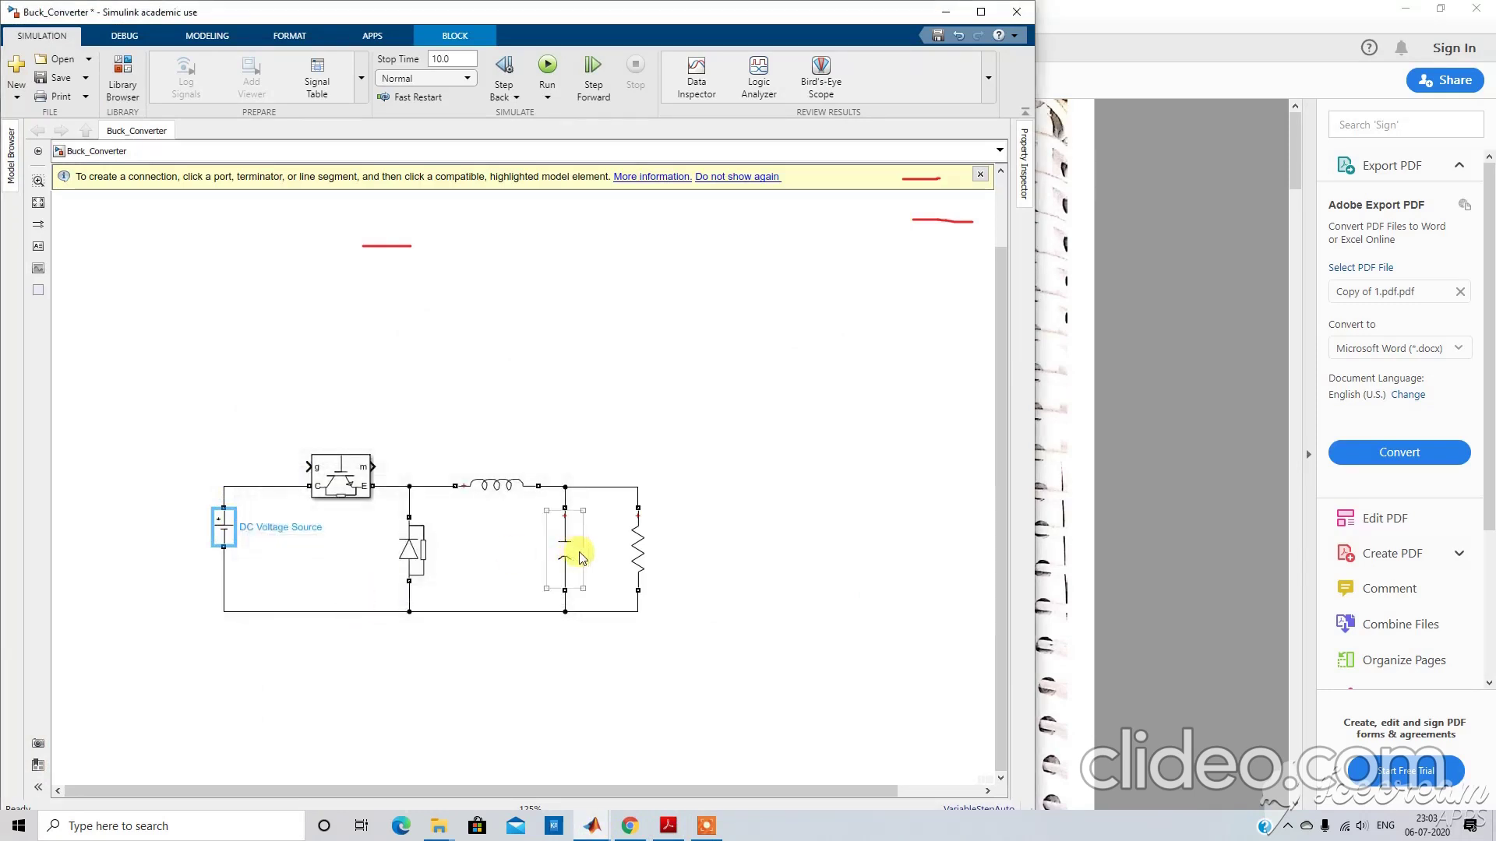
Set the load resistor's resistance to 4 ohms.
{"action": "double_click", "coordinate": [638, 549]}
{"action": "double_click", "coordinate": [711, 573]}
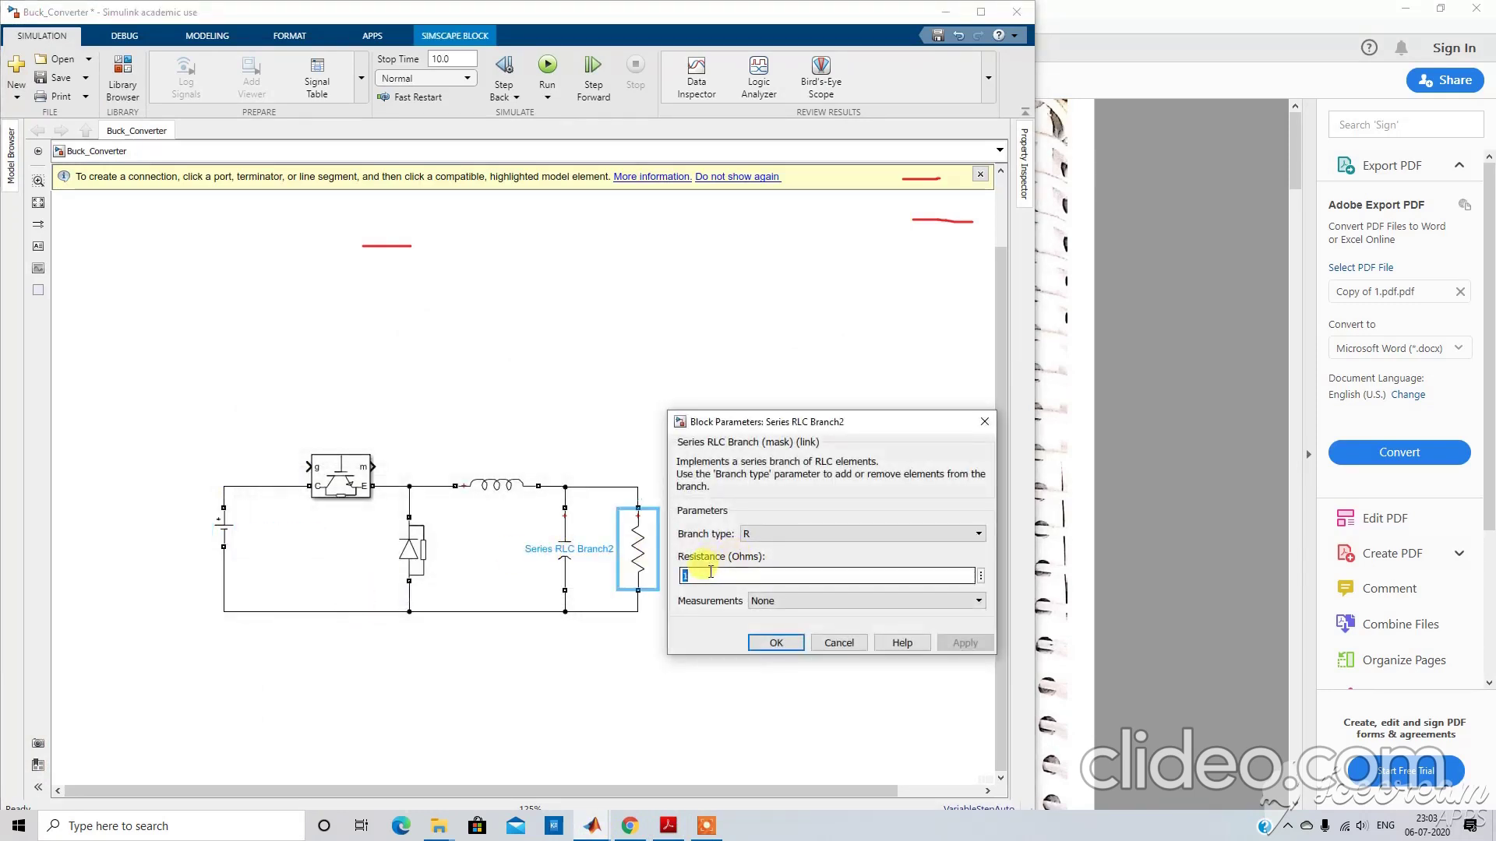
{"action": "type", "text": "4"}
{"action": "left_click", "coordinate": [965, 643]}
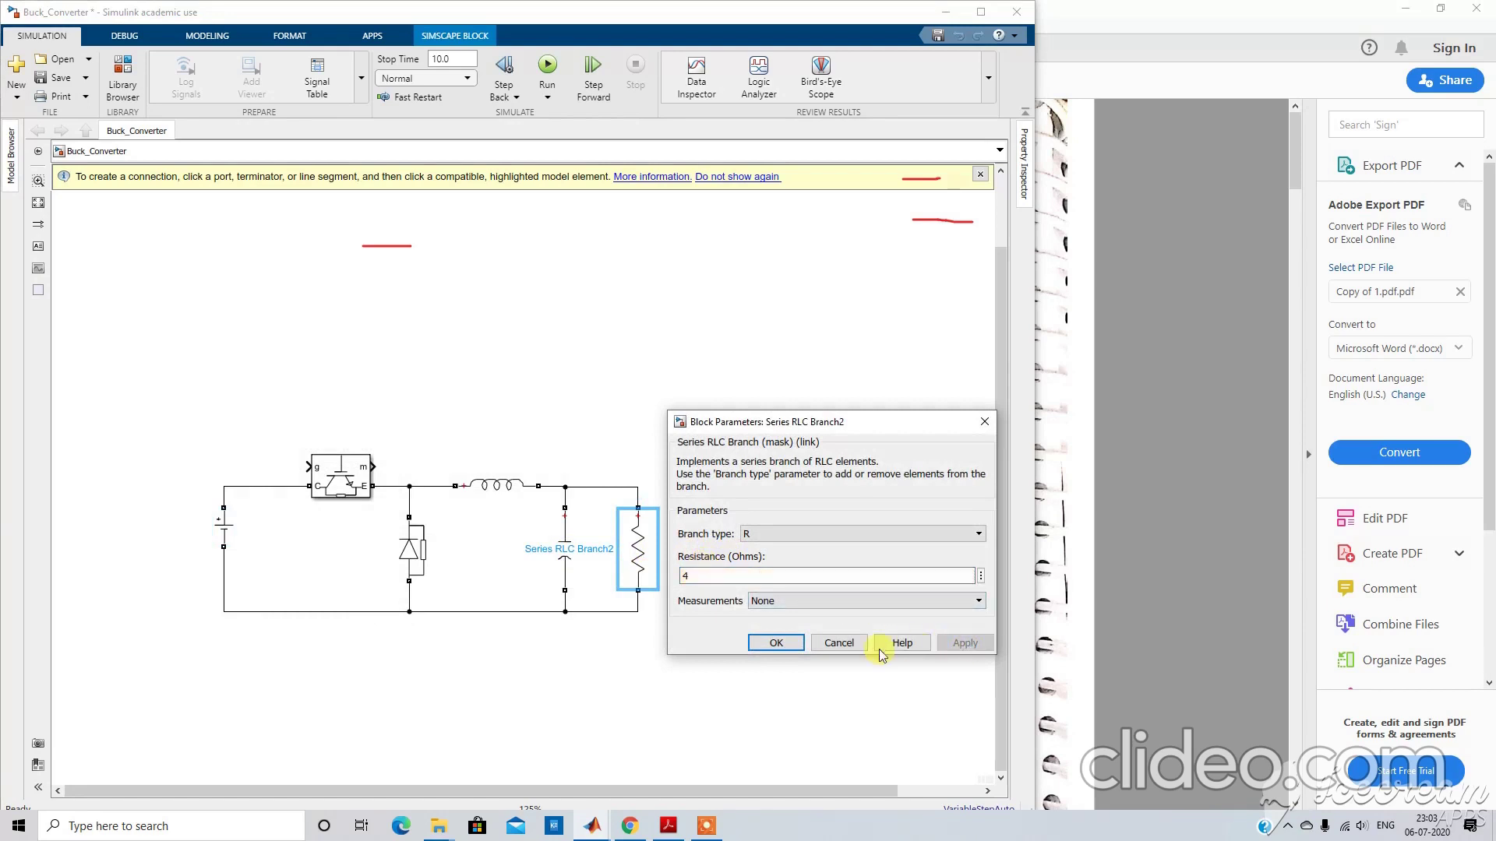
{"action": "left_click", "coordinate": [776, 643]}
Look up the calculated inductance and capacitance in Copy of 1.pdf.pdf and set the inductor's inductance to 8.33e-3 H in the Simulink model.
{"action": "mouse_move", "coordinate": [684, 828]}
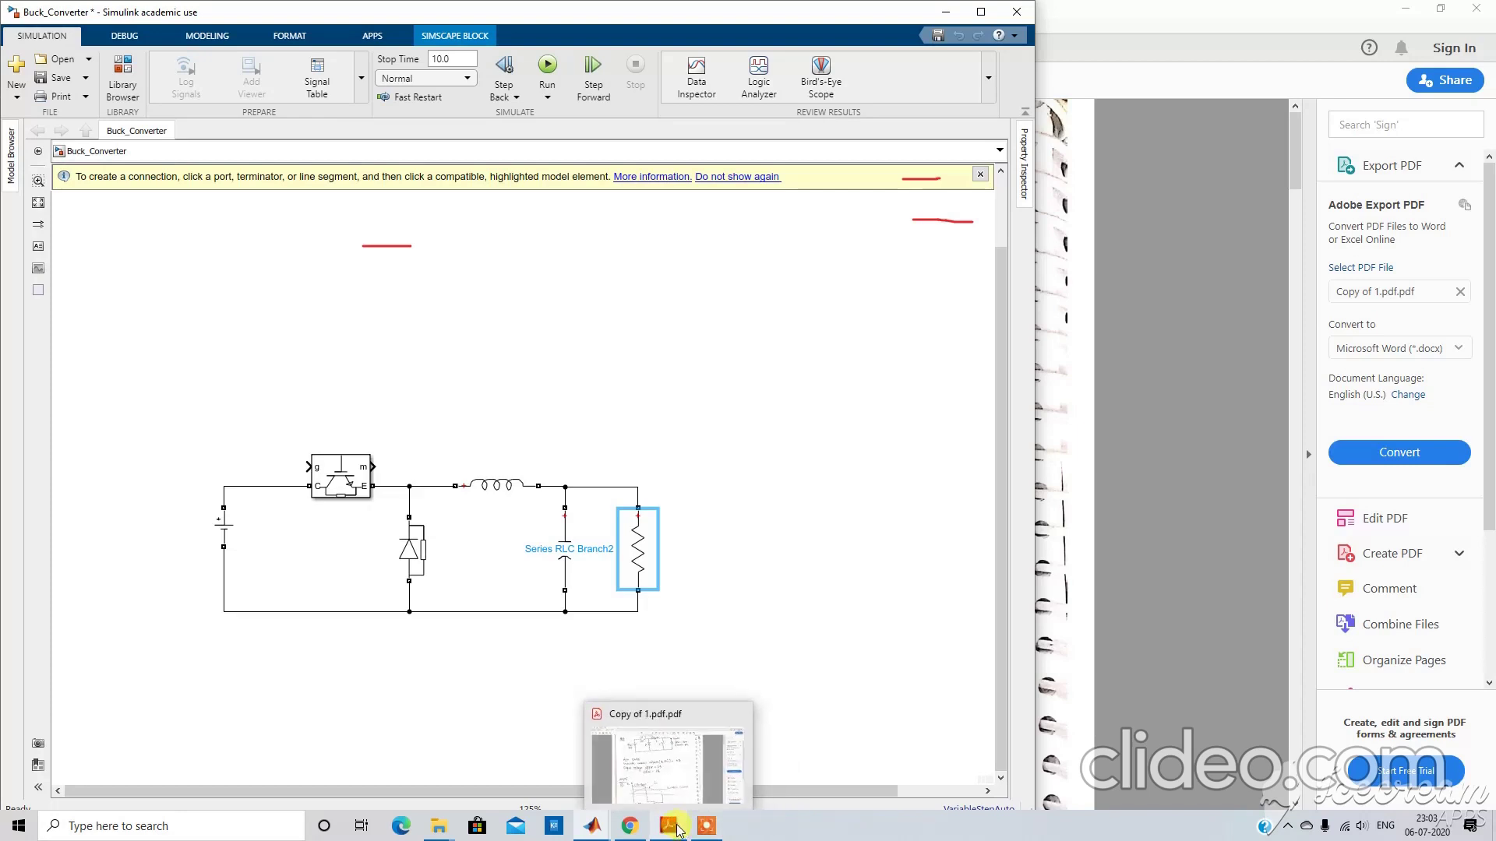
{"action": "left_click", "coordinate": [682, 772]}
{"action": "scroll", "coordinate": [721, 577], "scroll_direction": "down", "scroll_amount": 10}
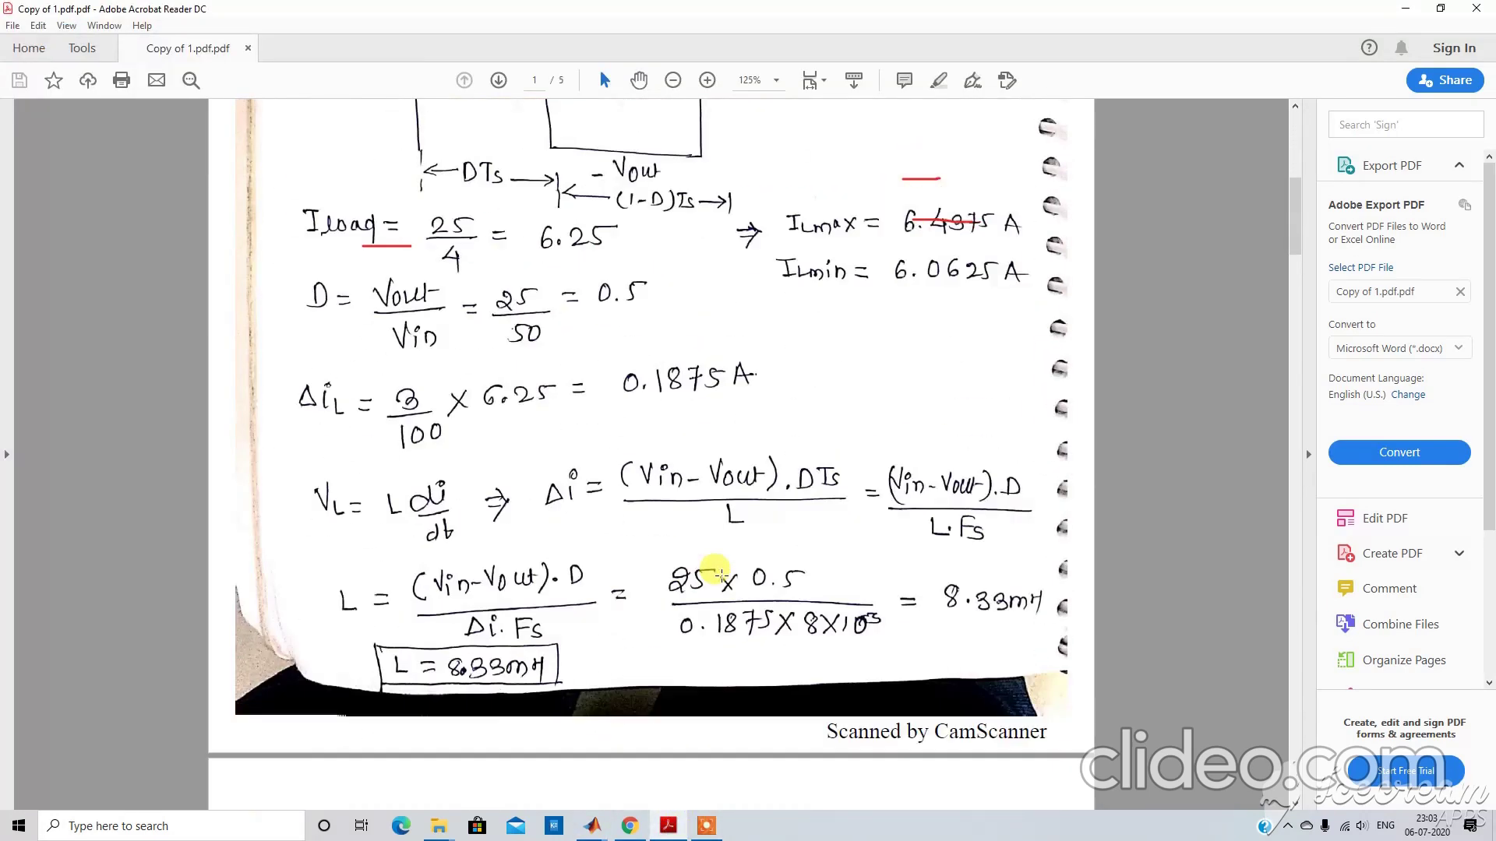
{"action": "scroll", "coordinate": [658, 635], "scroll_direction": "down", "scroll_amount": 9}
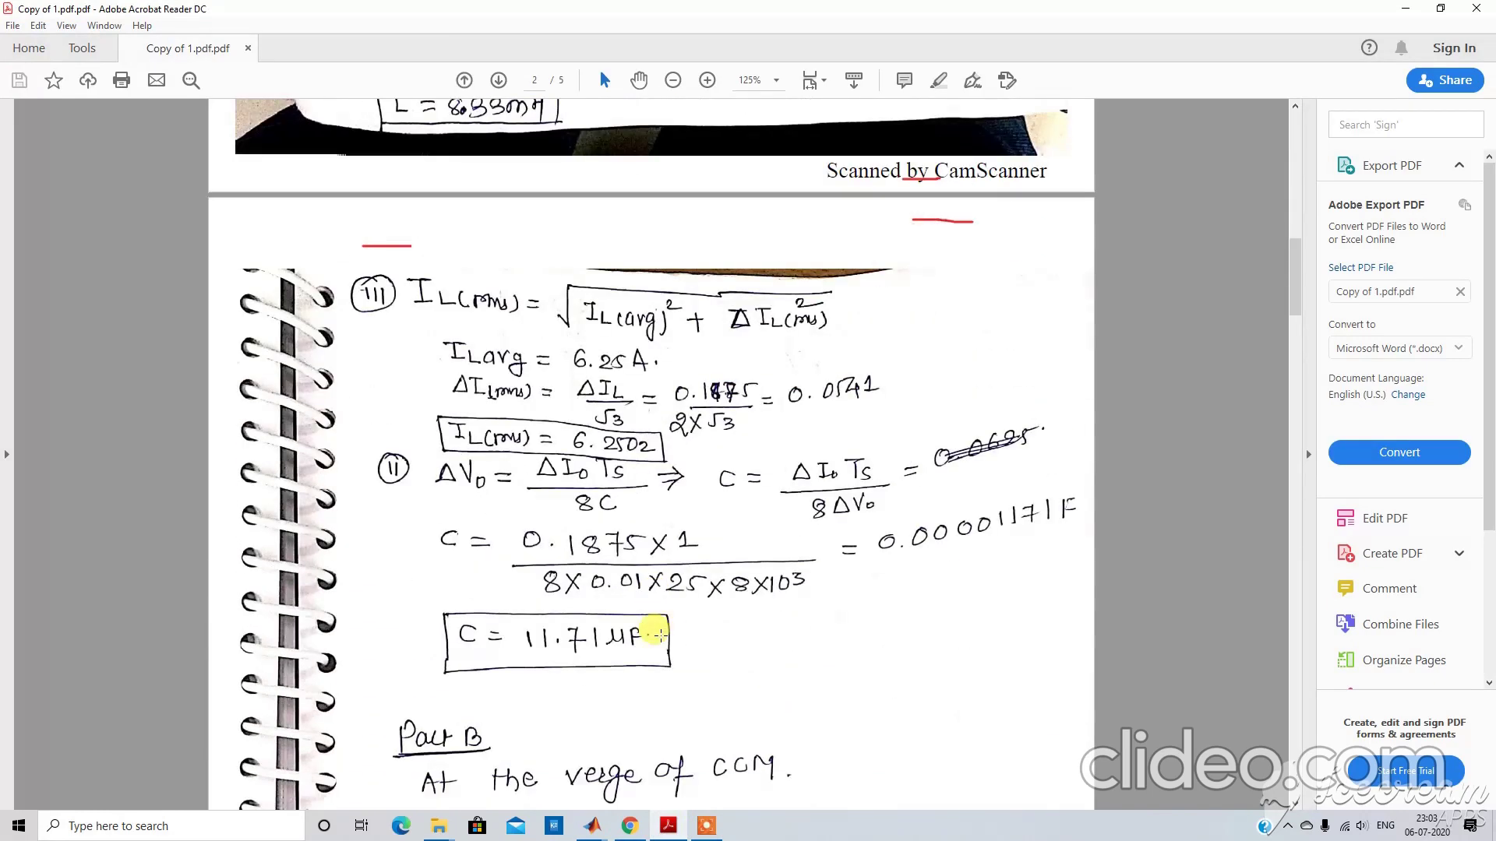
{"action": "scroll", "coordinate": [659, 635], "scroll_direction": "down", "scroll_amount": 2}
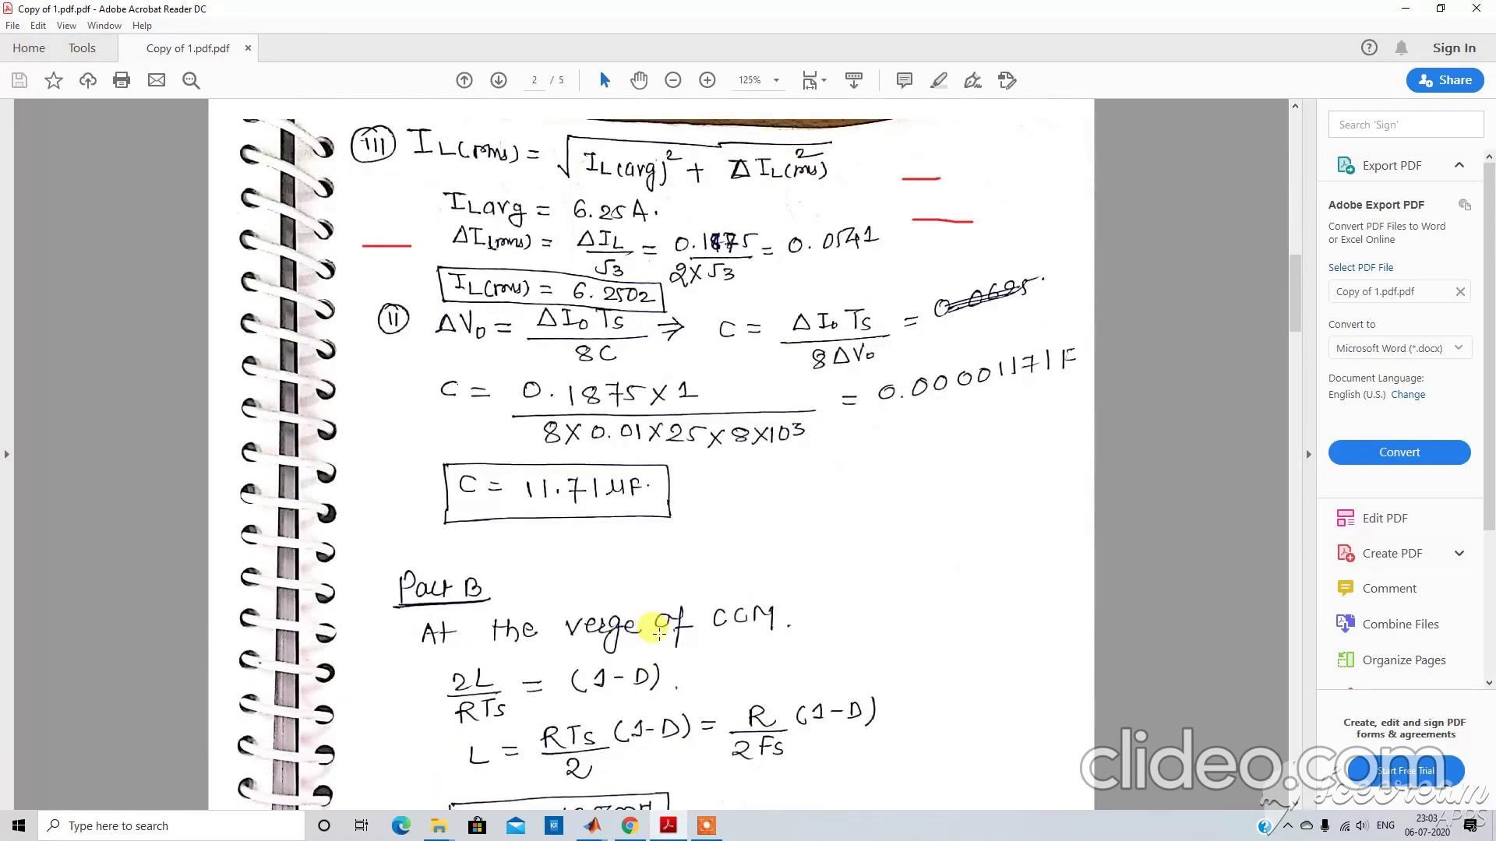
{"action": "left_click", "coordinate": [595, 826]}
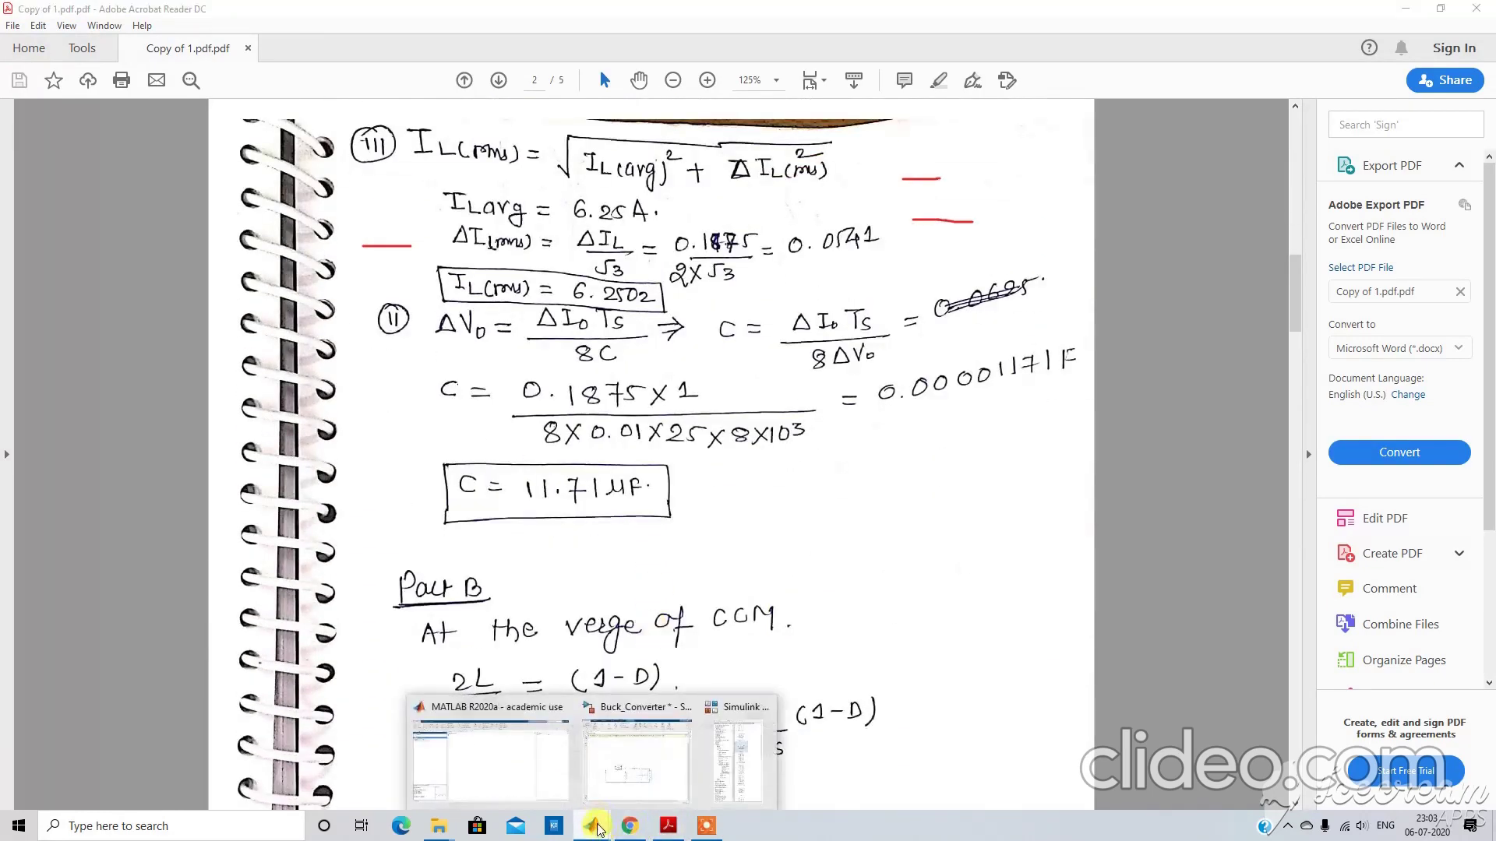
{"action": "left_click", "coordinate": [634, 764]}
{"action": "left_click", "coordinate": [489, 480]}
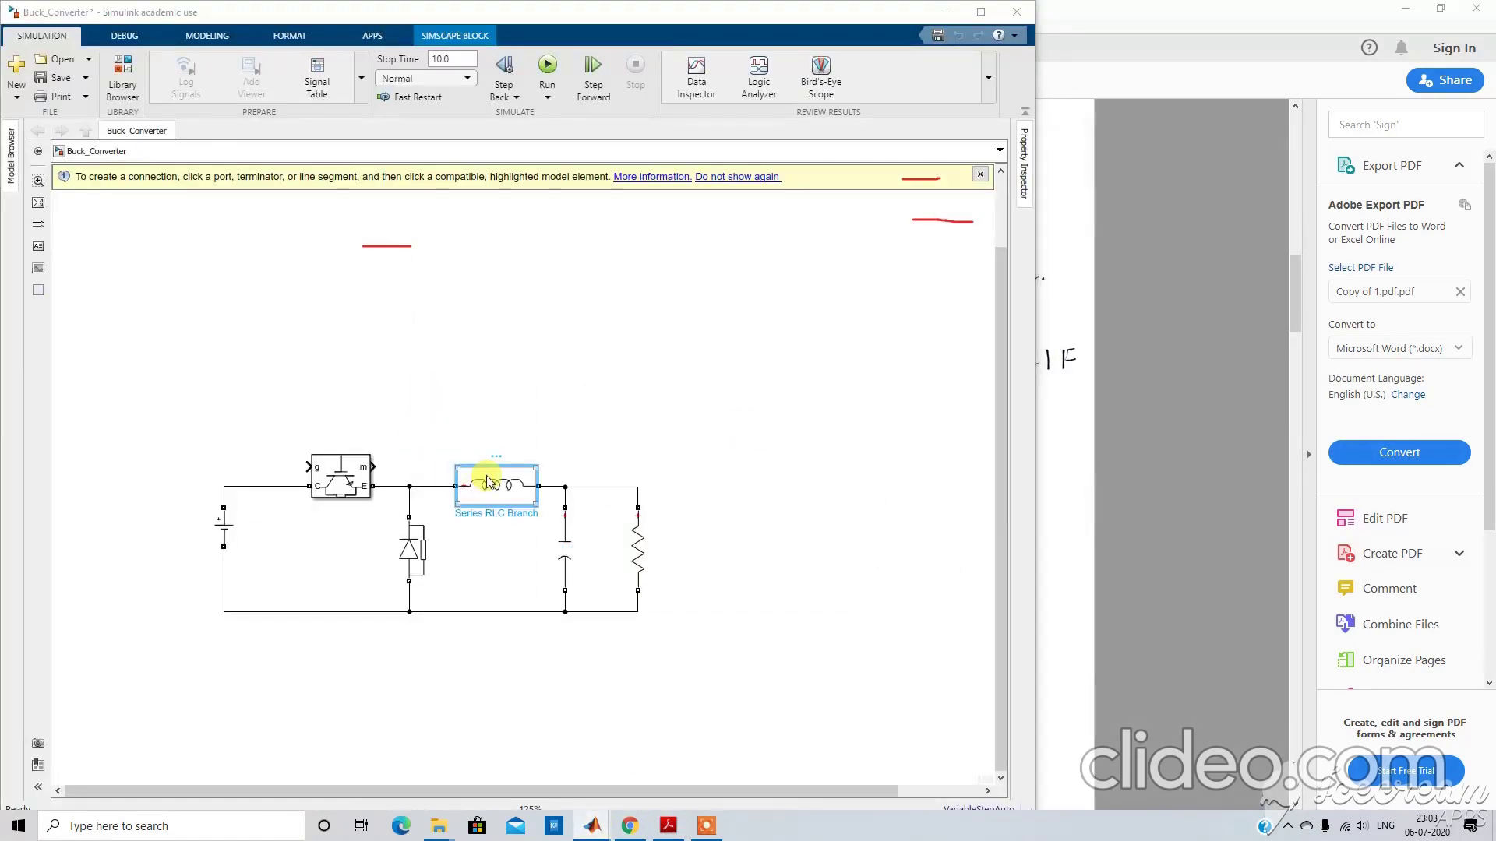
{"action": "double_click", "coordinate": [488, 481]}
{"action": "left_click", "coordinate": [565, 503]}
{"action": "left_click", "coordinate": [569, 504]}
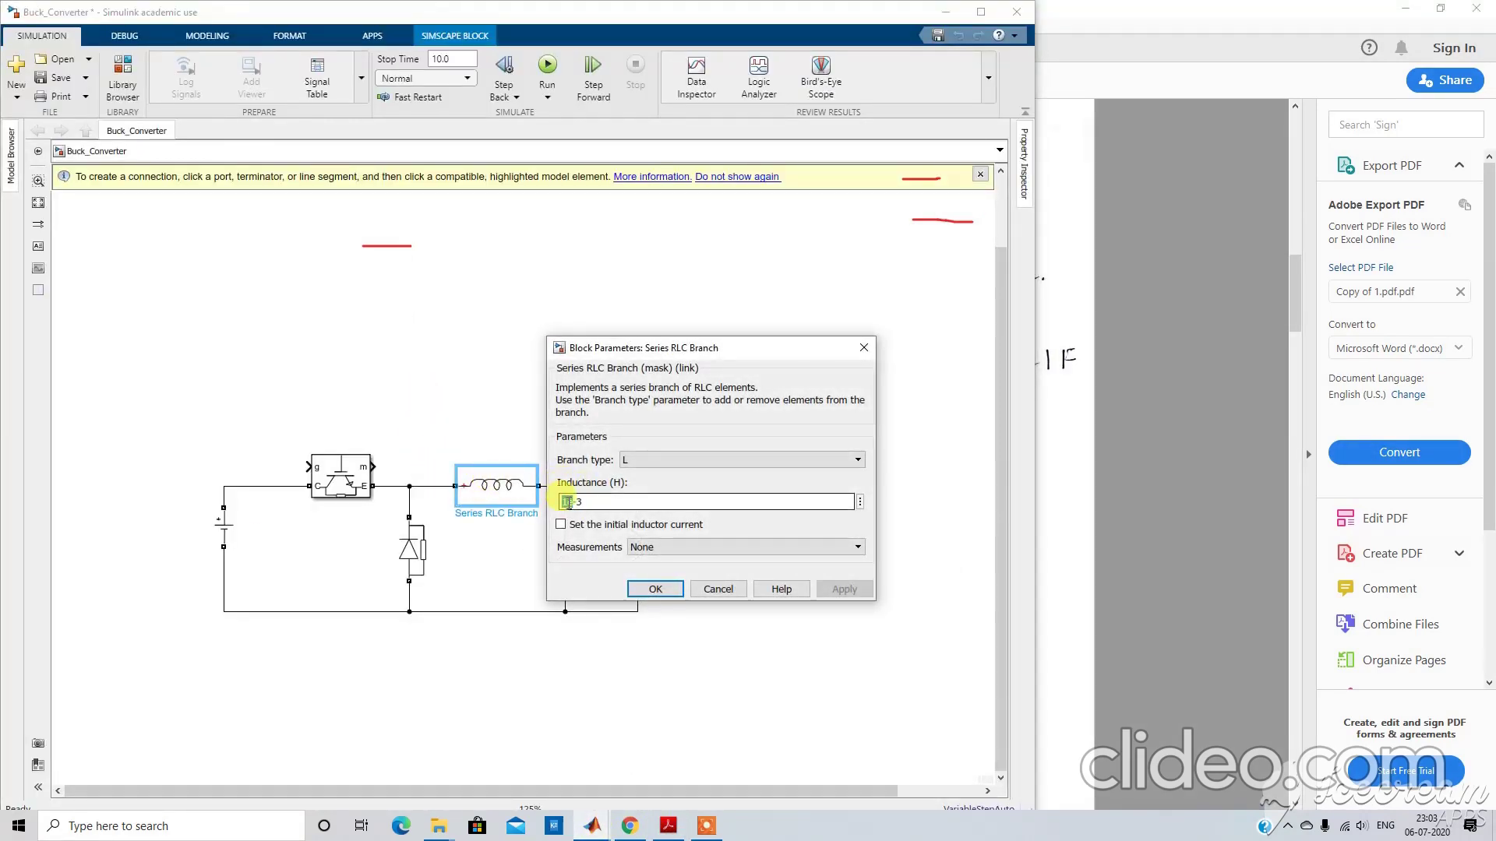
{"action": "key", "text": "BackSpace"}
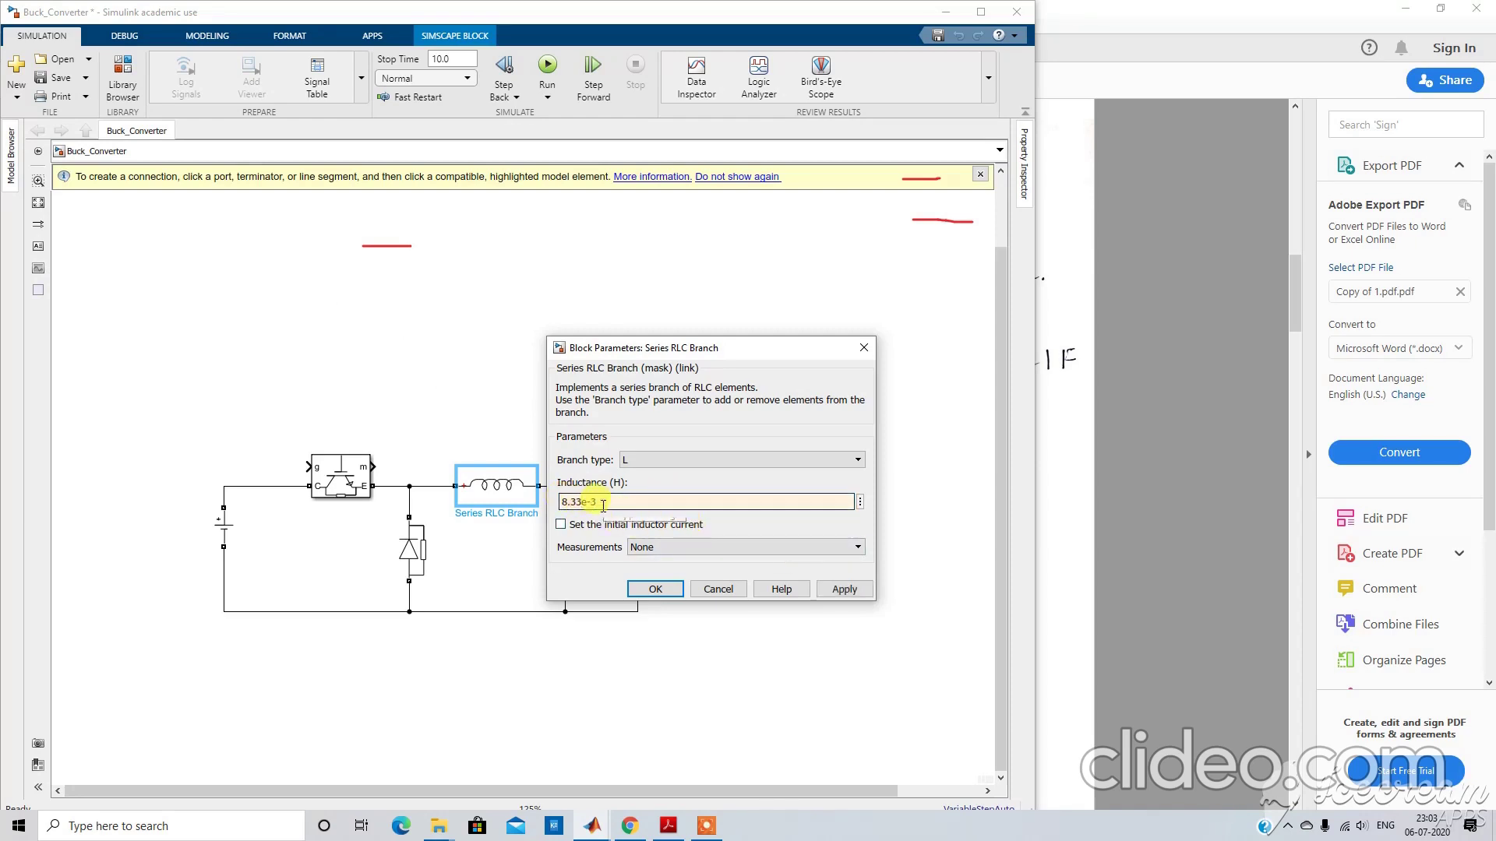
{"action": "left_click", "coordinate": [844, 589]}
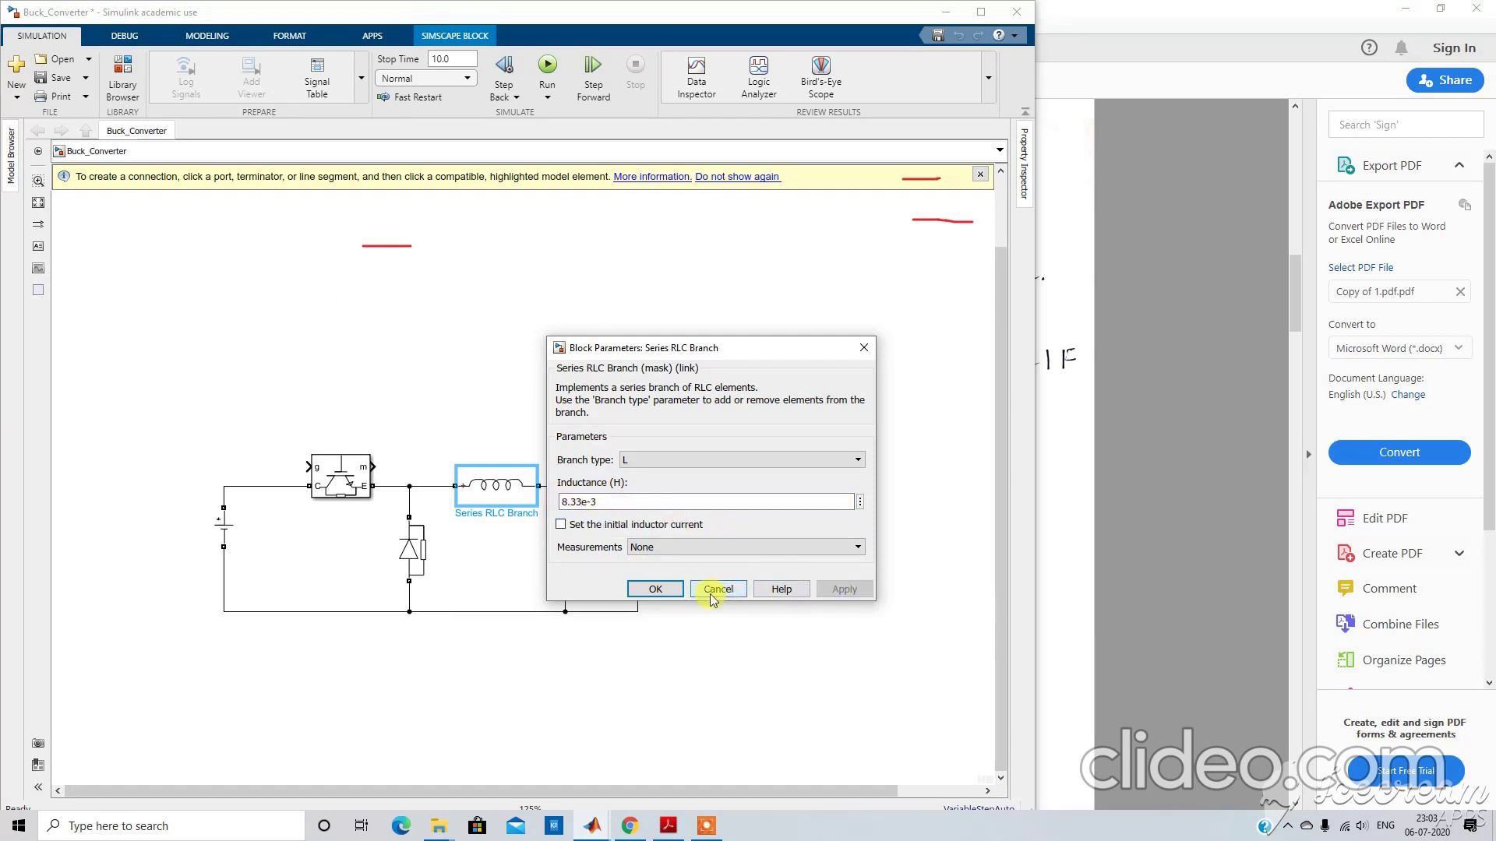
{"action": "left_click", "coordinate": [654, 589]}
Set the capacitor's capacitance to 11.71e-6 F.
{"action": "double_click", "coordinate": [579, 563]}
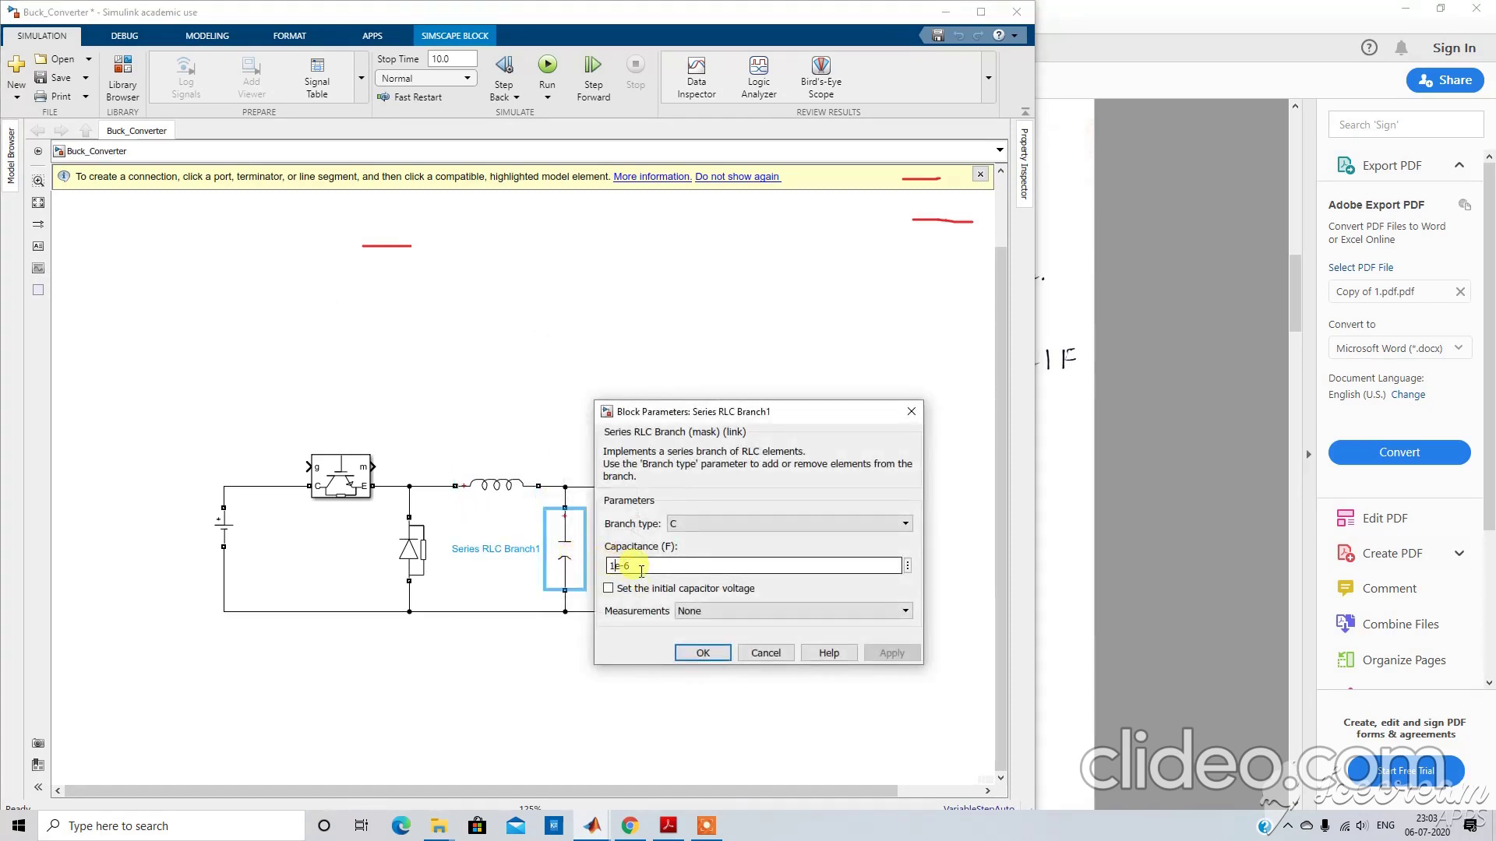
{"action": "type", "text": "11.7"}
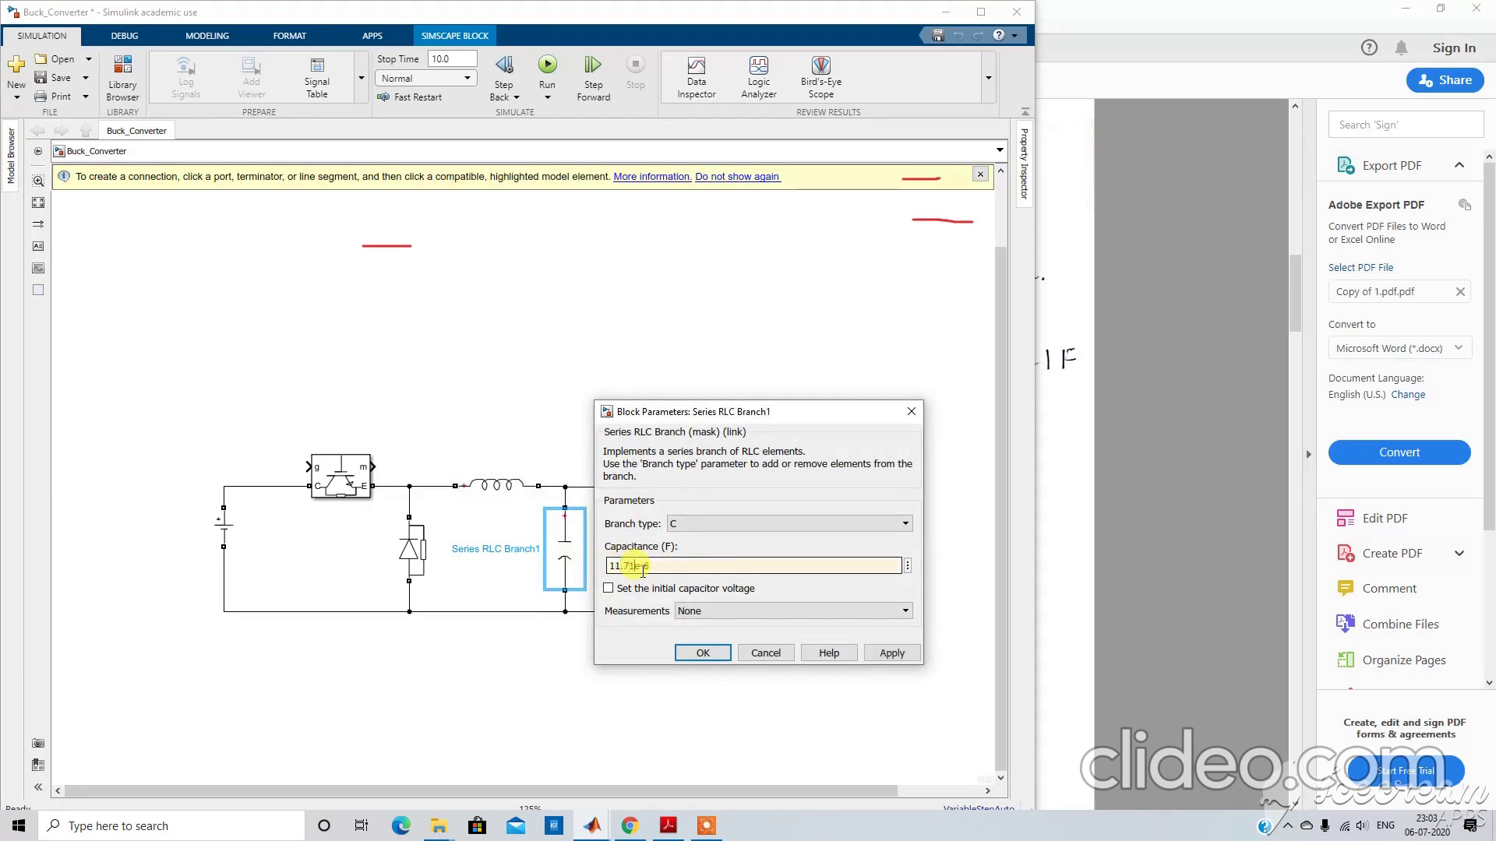
{"action": "left_click", "coordinate": [886, 659]}
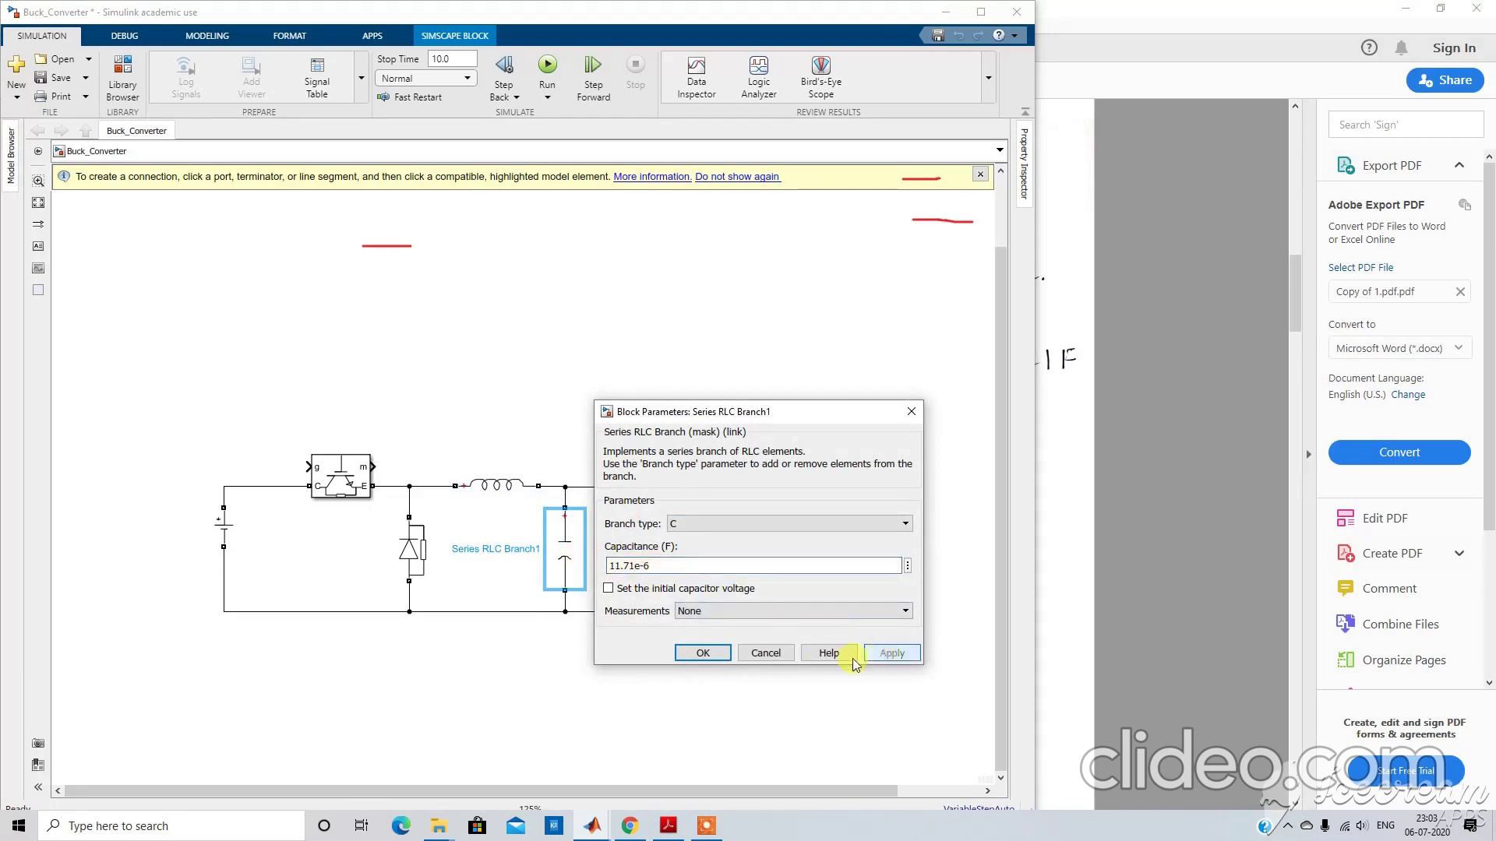
{"action": "left_click", "coordinate": [703, 653]}
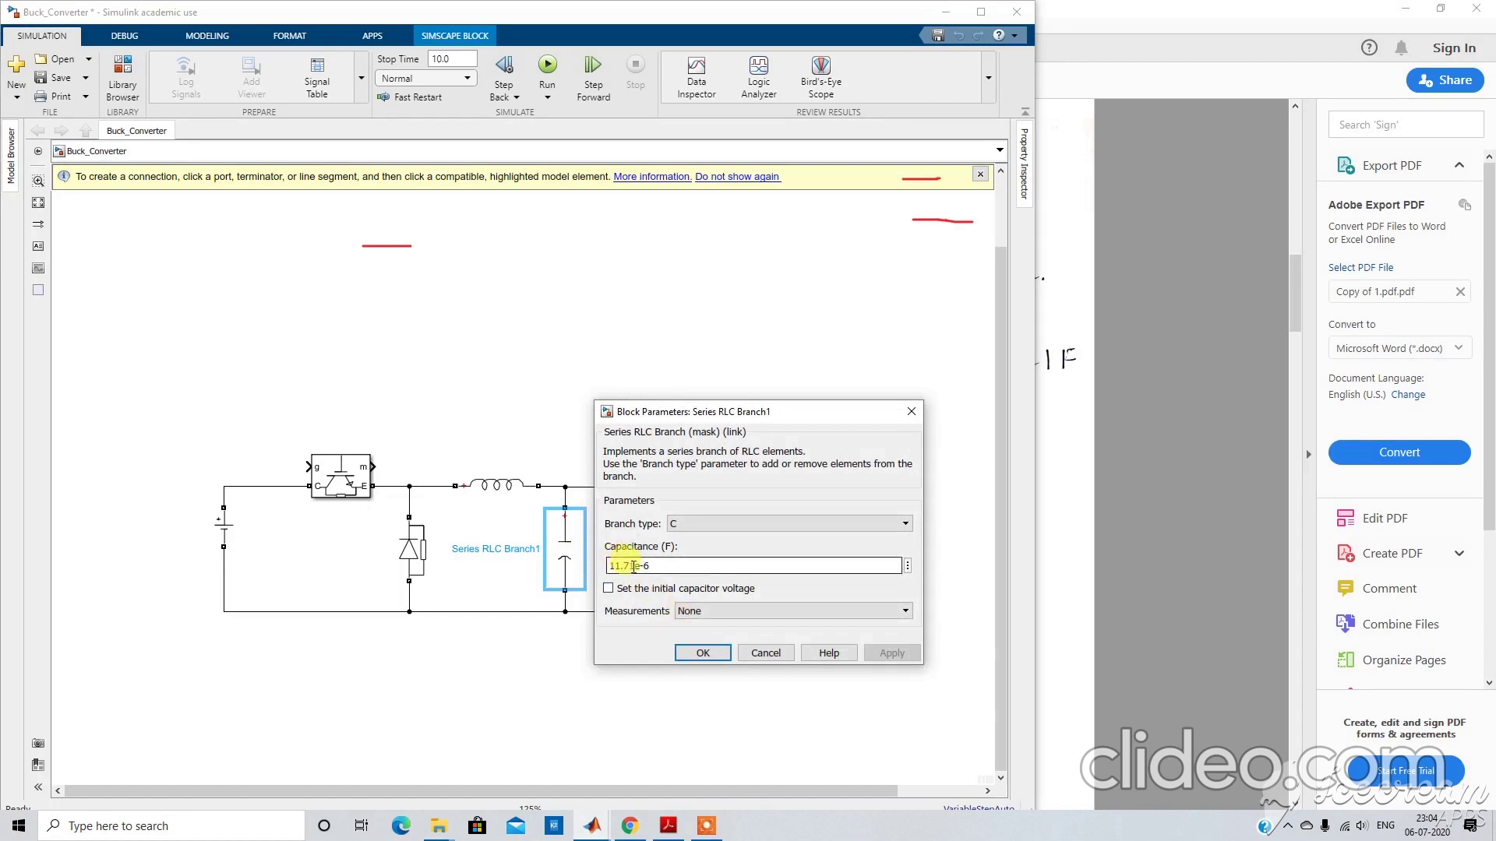
{"action": "left_click", "coordinate": [709, 651]}
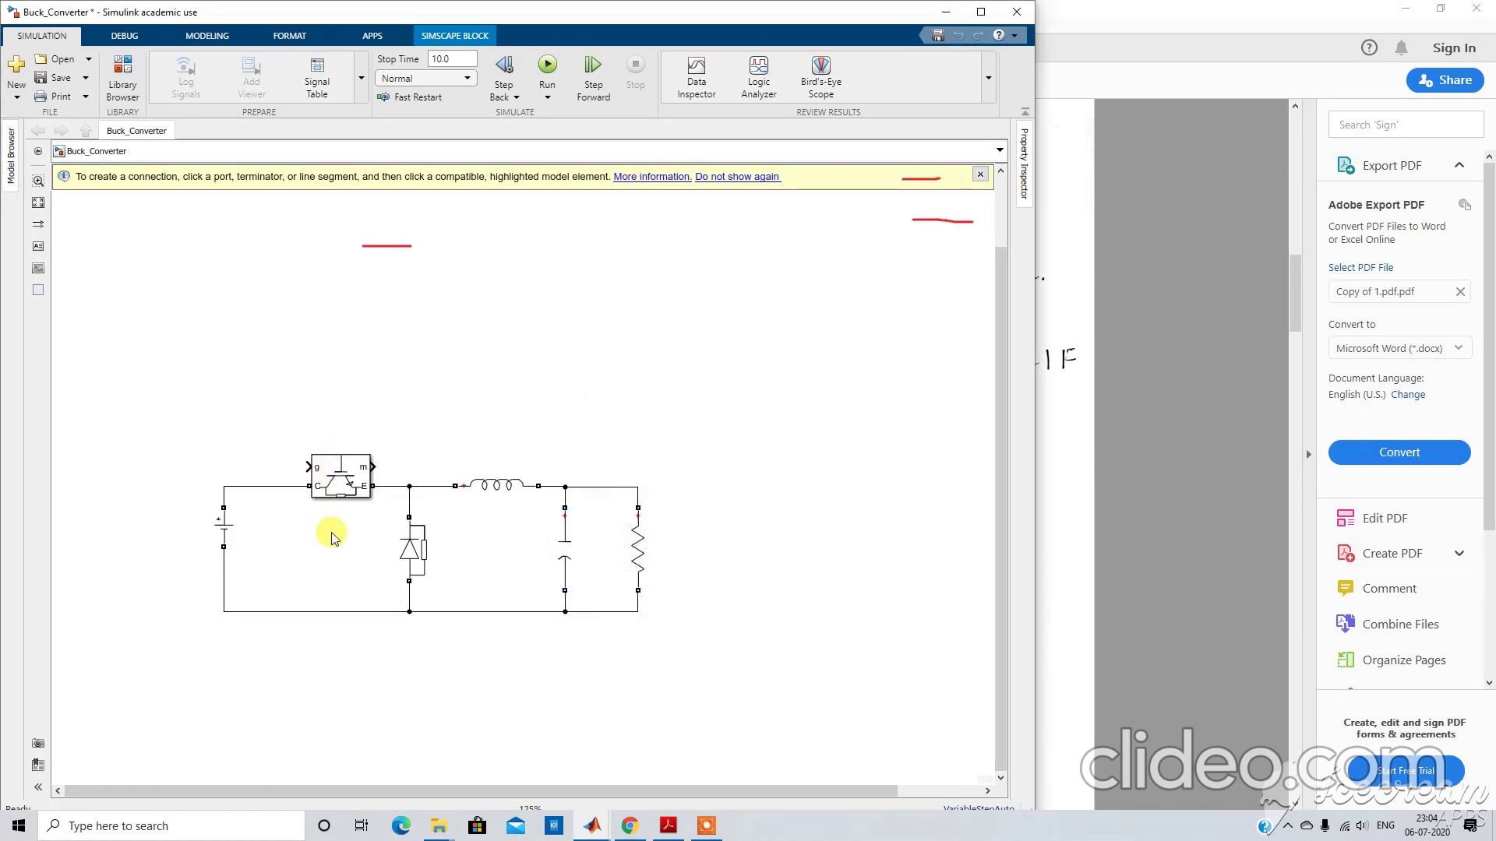
{"action": "left_click", "coordinate": [333, 537]}
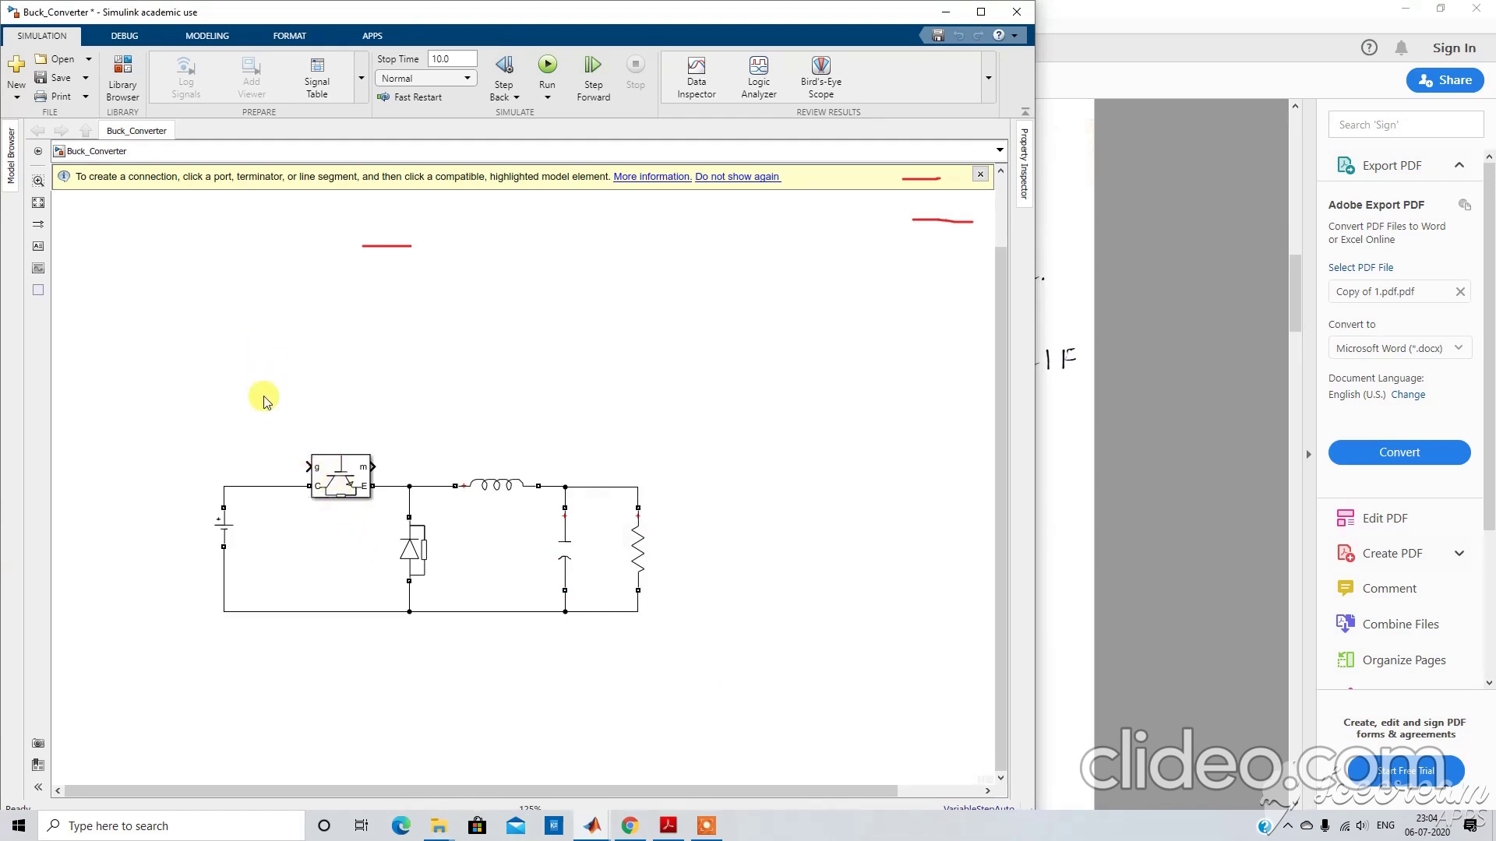
Add a Pulse Generator from the Simulink Sources library above the DC source and connect its output to the IGBT's gate port.
{"action": "left_click", "coordinate": [125, 74]}
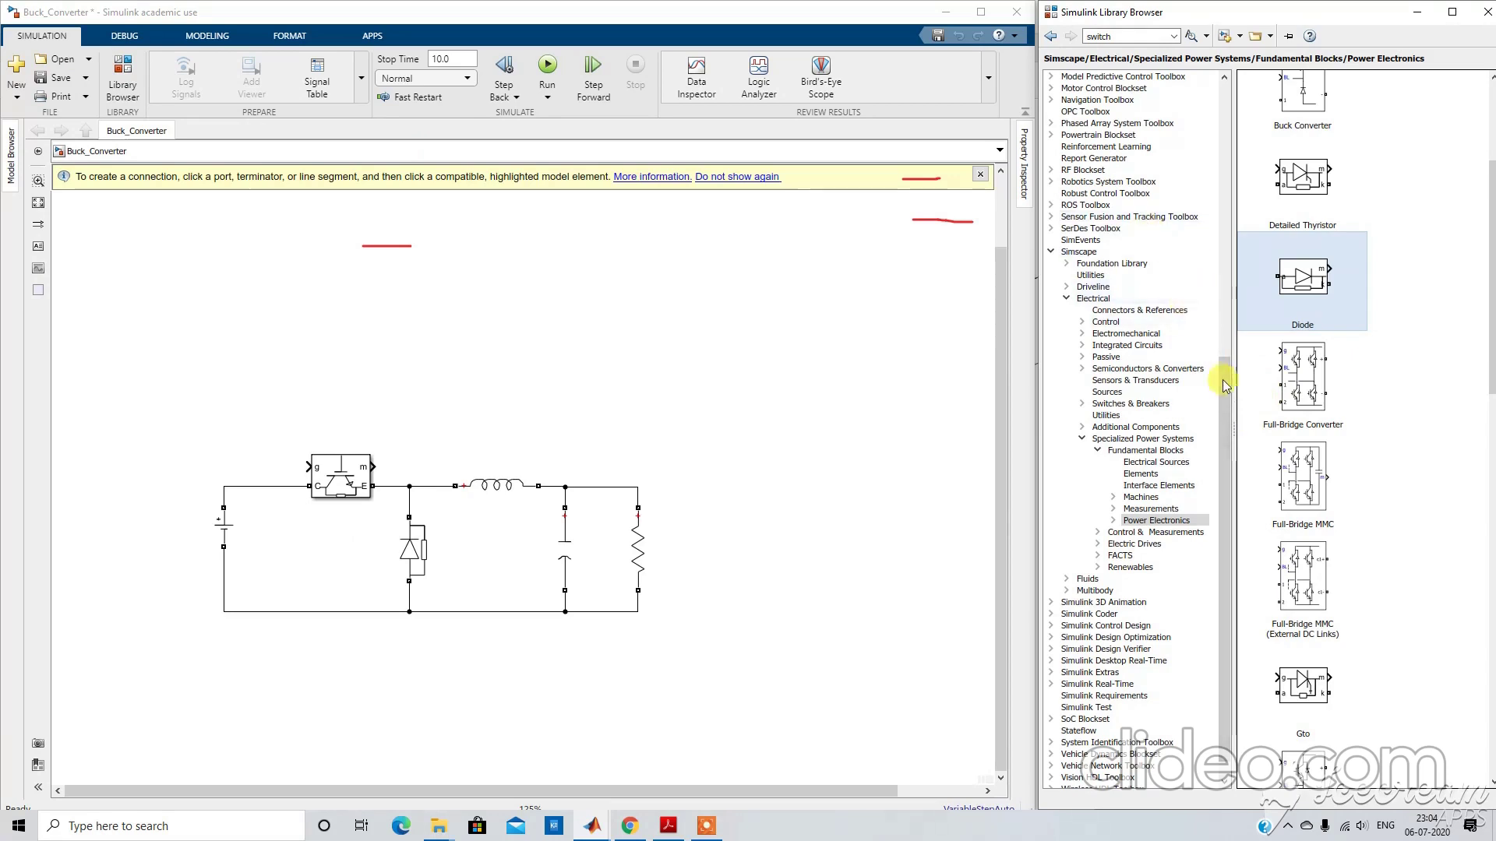
{"action": "left_click_drag", "start_coordinate": [1231, 412], "coordinate": [1231, 222]}
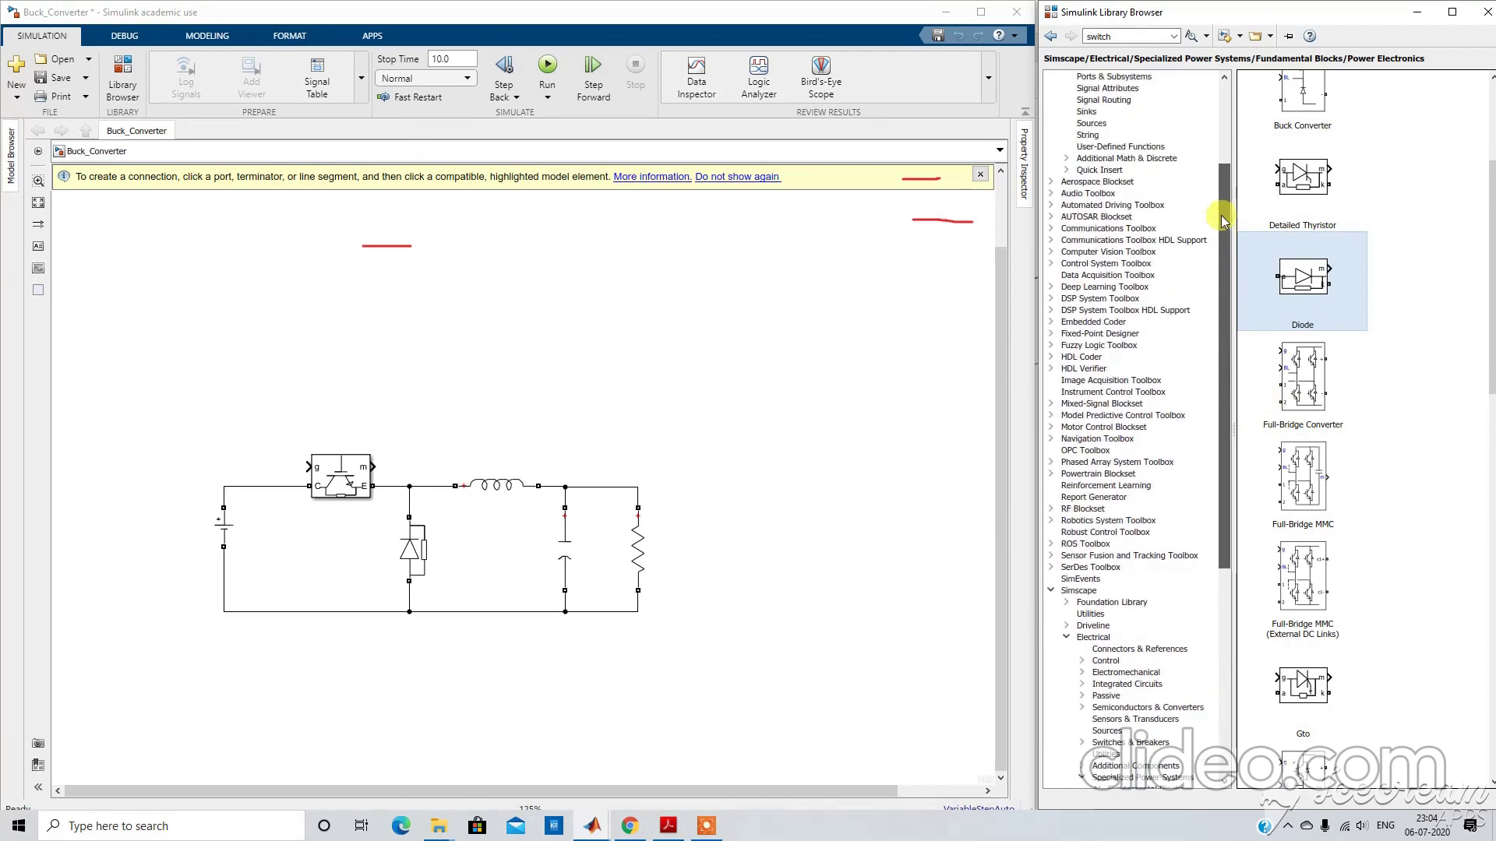
{"action": "left_click", "coordinate": [1090, 124]}
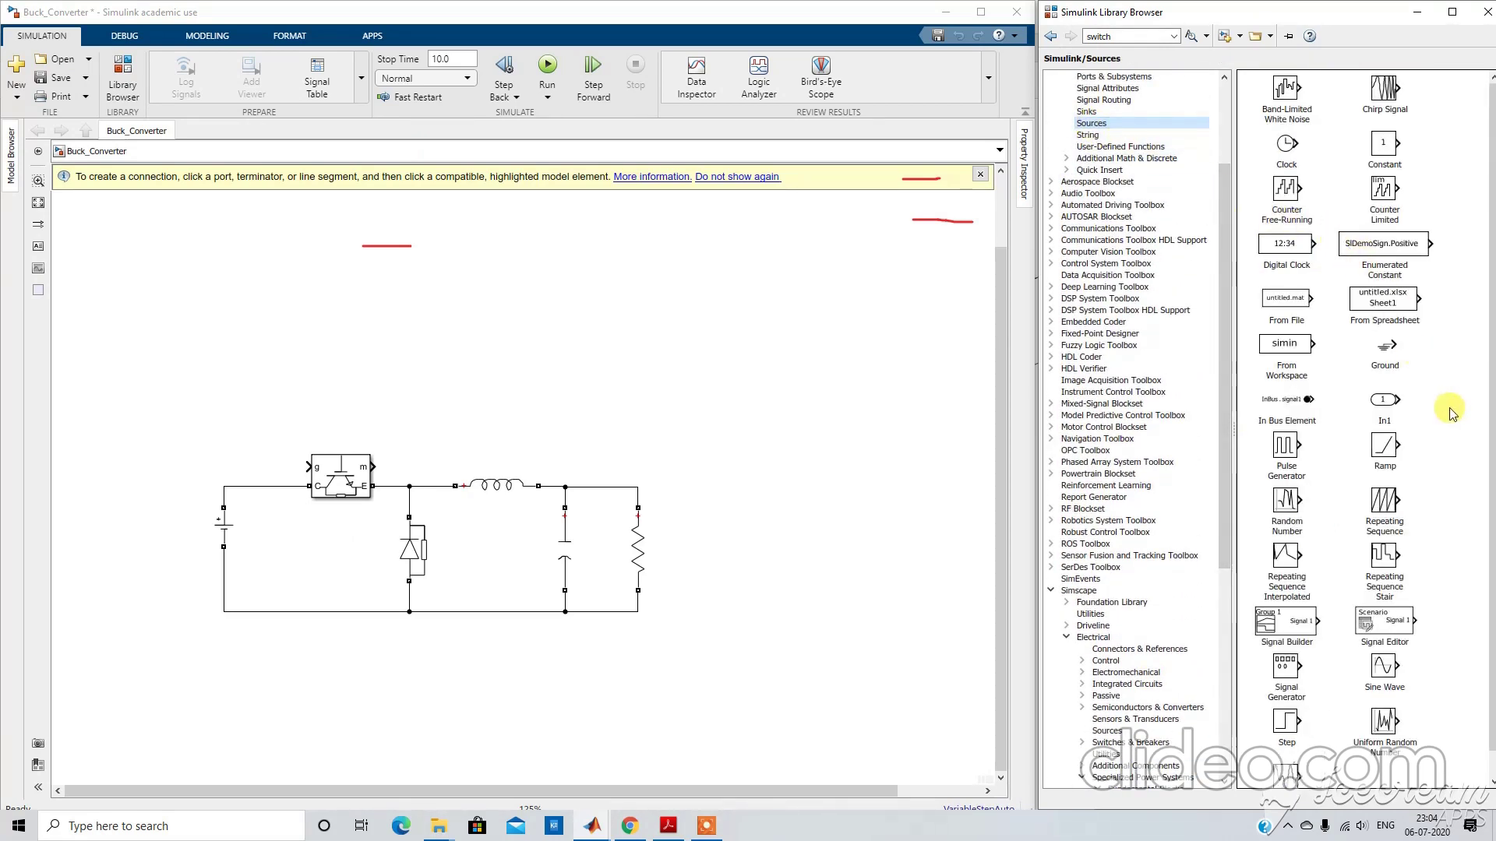
{"action": "left_click", "coordinate": [1289, 452]}
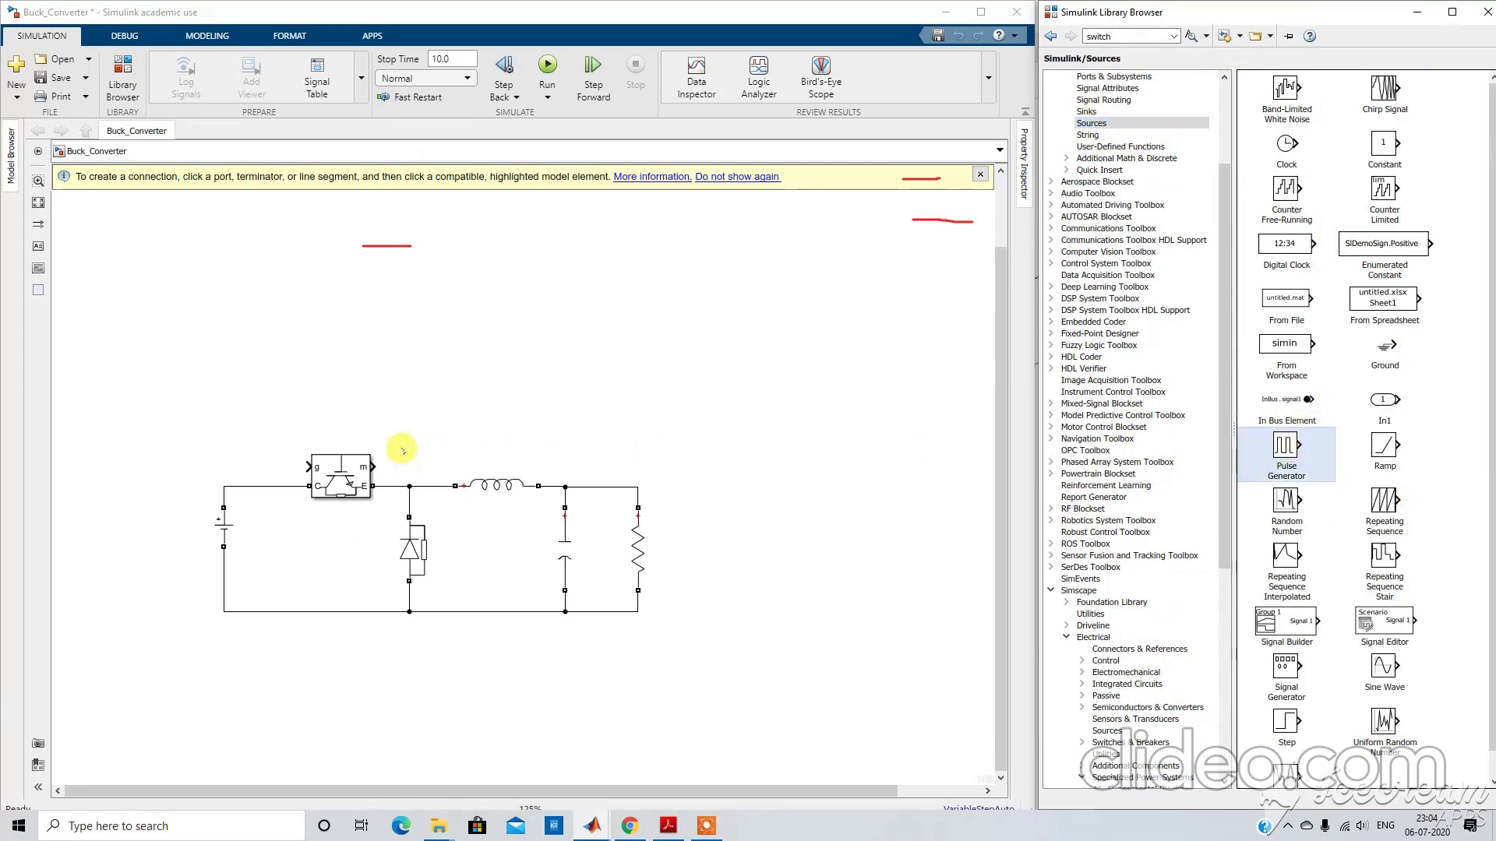
{"action": "left_click_drag", "start_coordinate": [282, 433], "coordinate": [247, 428]}
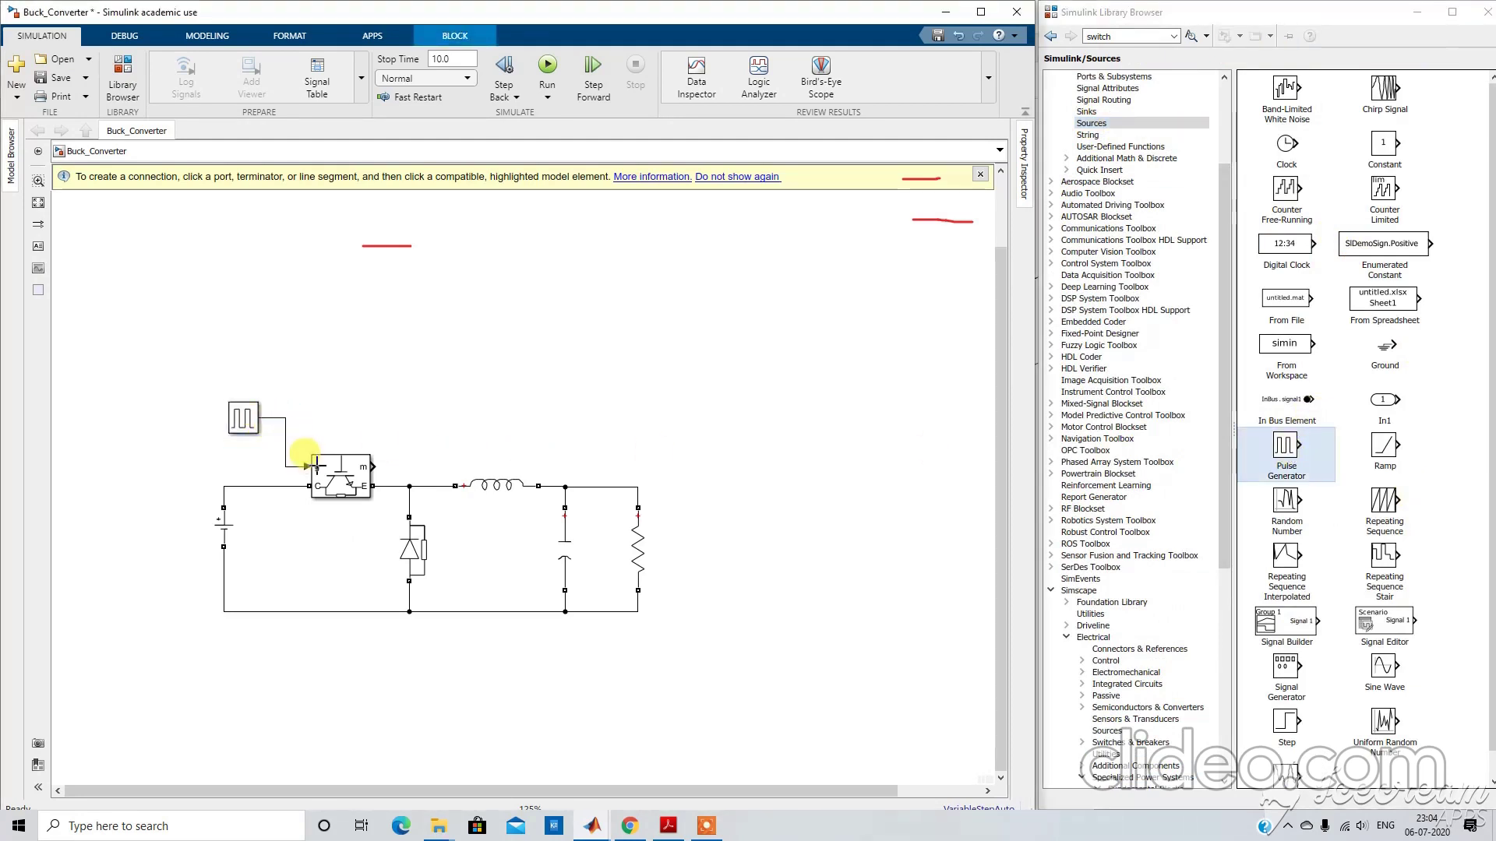
Look up the switching frequency in Copy of 1.pdf.pdf and set the Pulse Generator's period to 1/8000 s in the Simulink model.
{"action": "left_click", "coordinate": [668, 828]}
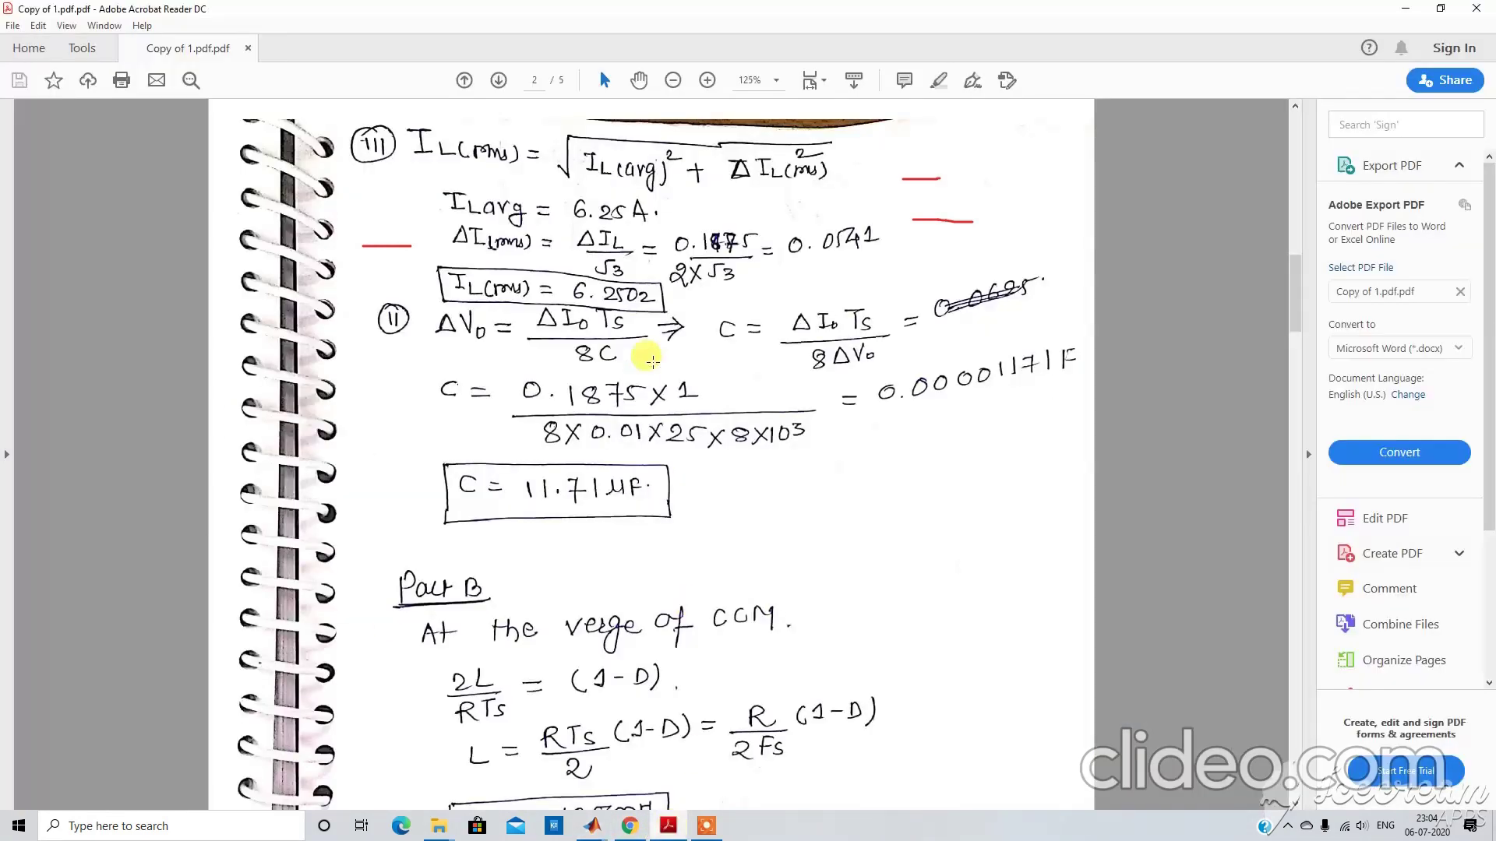
{"action": "scroll", "coordinate": [899, 571], "scroll_direction": "up", "scroll_amount": 10}
{"action": "scroll", "coordinate": [899, 571], "scroll_direction": "up", "scroll_amount": 4}
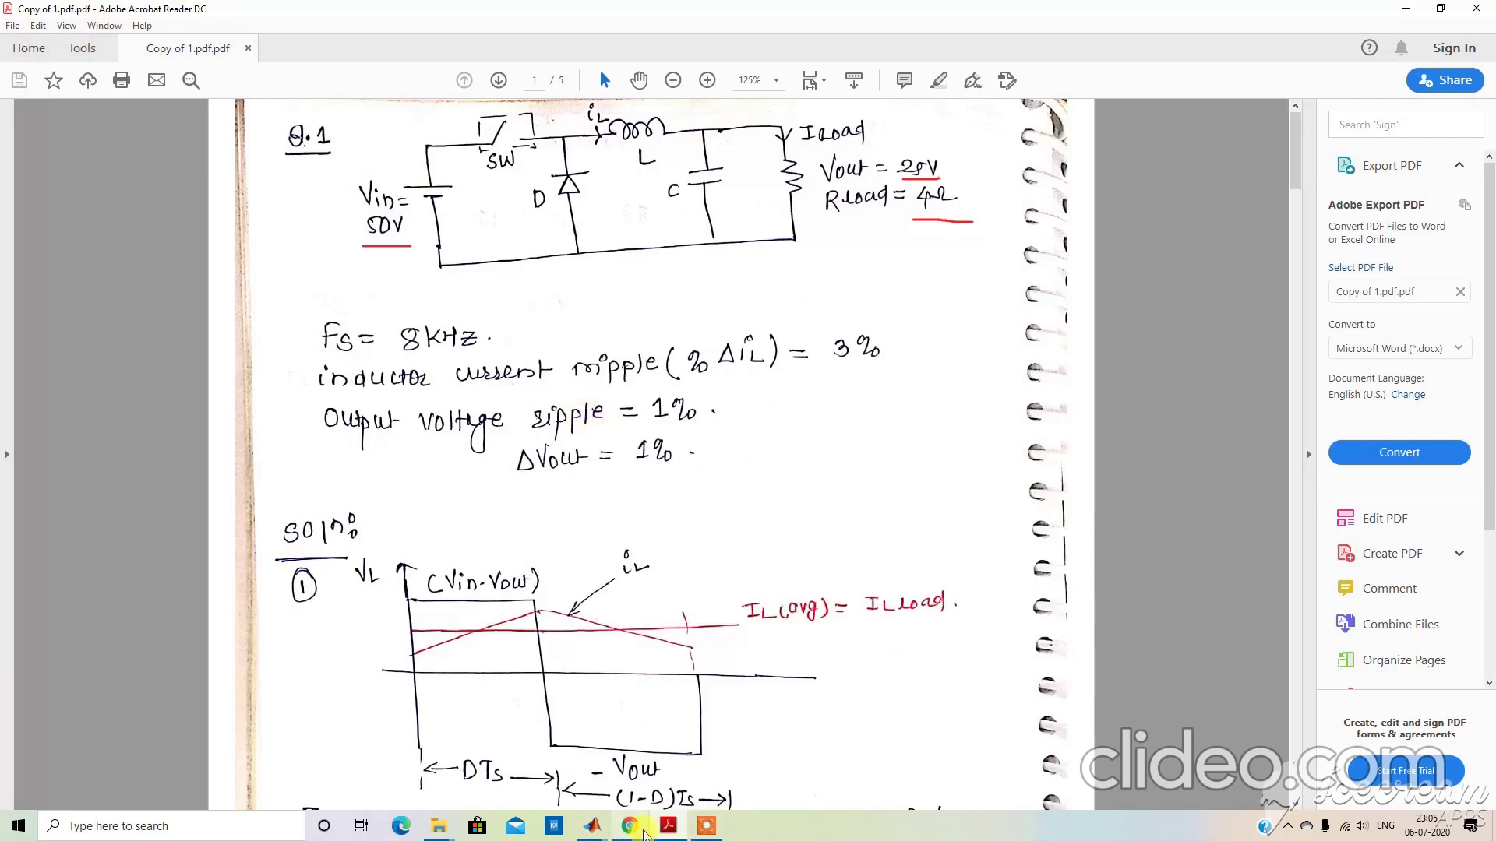
{"action": "mouse_move", "coordinate": [600, 830]}
{"action": "left_click", "coordinate": [684, 752]}
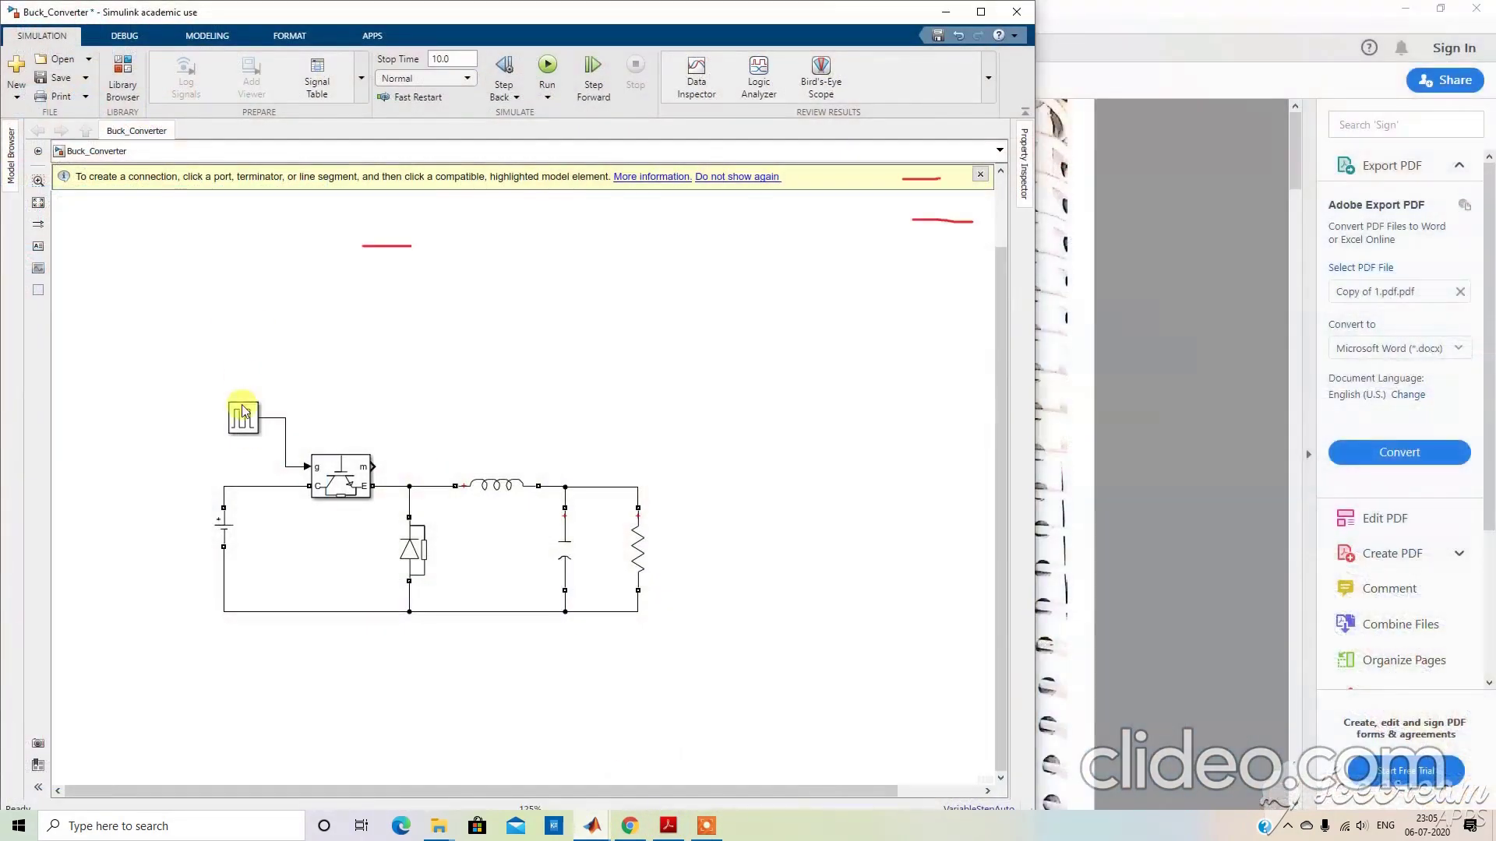
{"action": "double_click", "coordinate": [252, 427]}
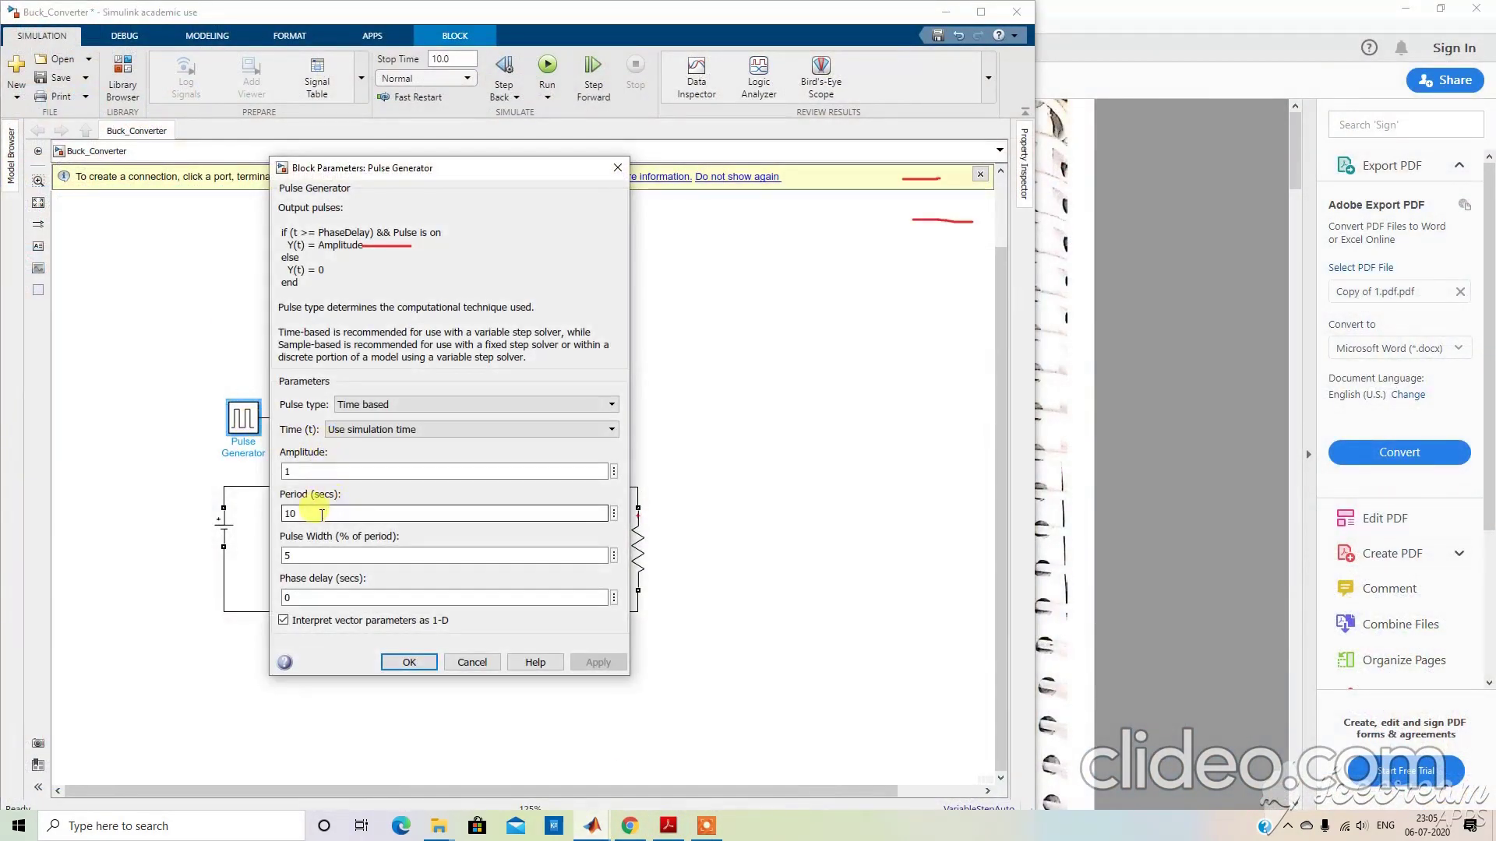
{"action": "key", "text": "BackSpace"}
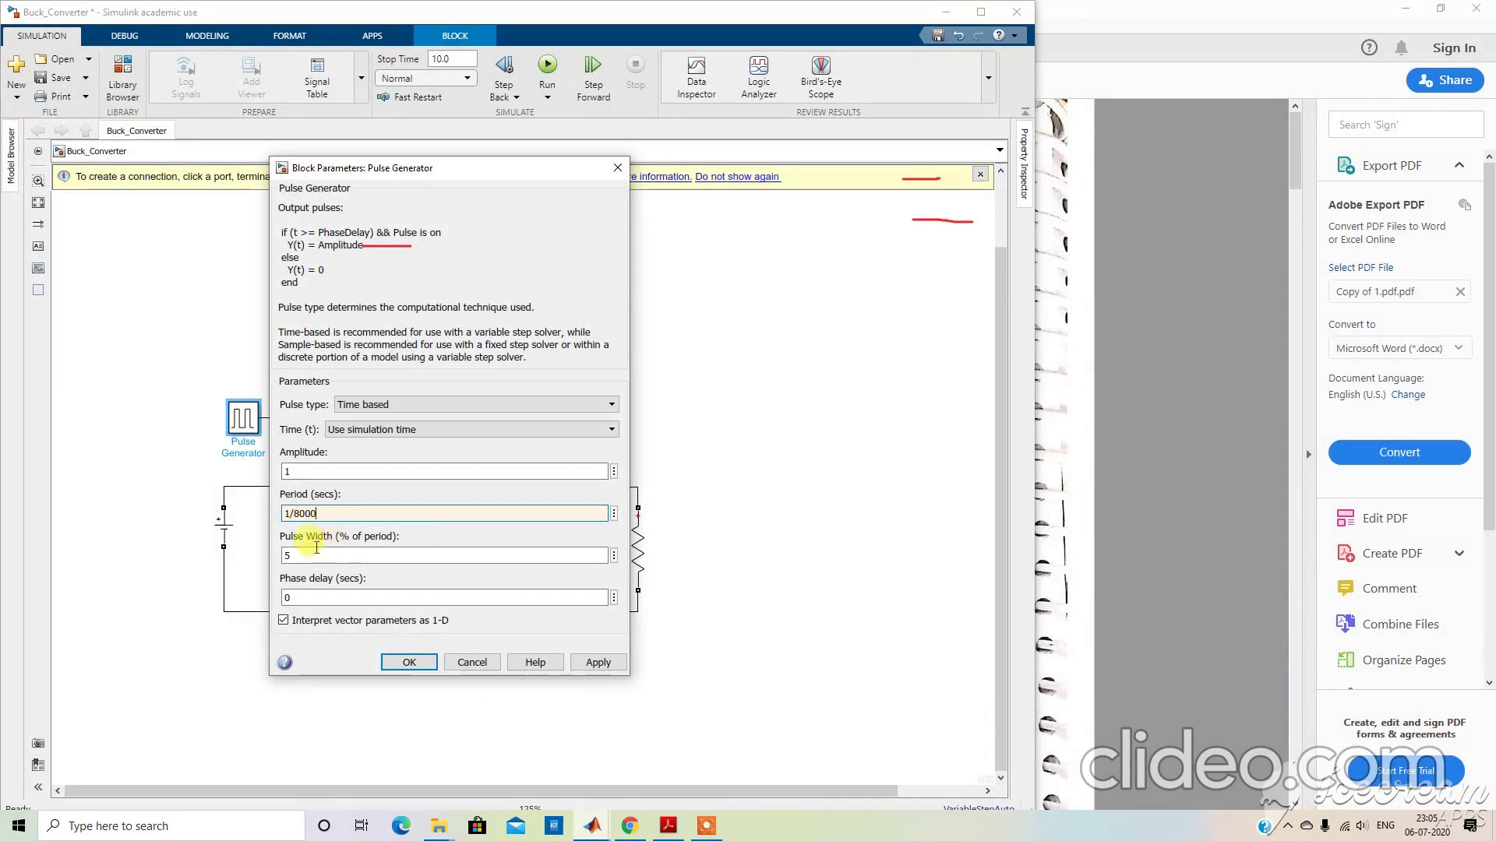
Find the duty cycle calculation in Copy of 1.pdf.pdf and underline the value of D in red with the screen recorder's drawing tool.
{"action": "left_click", "coordinate": [668, 825]}
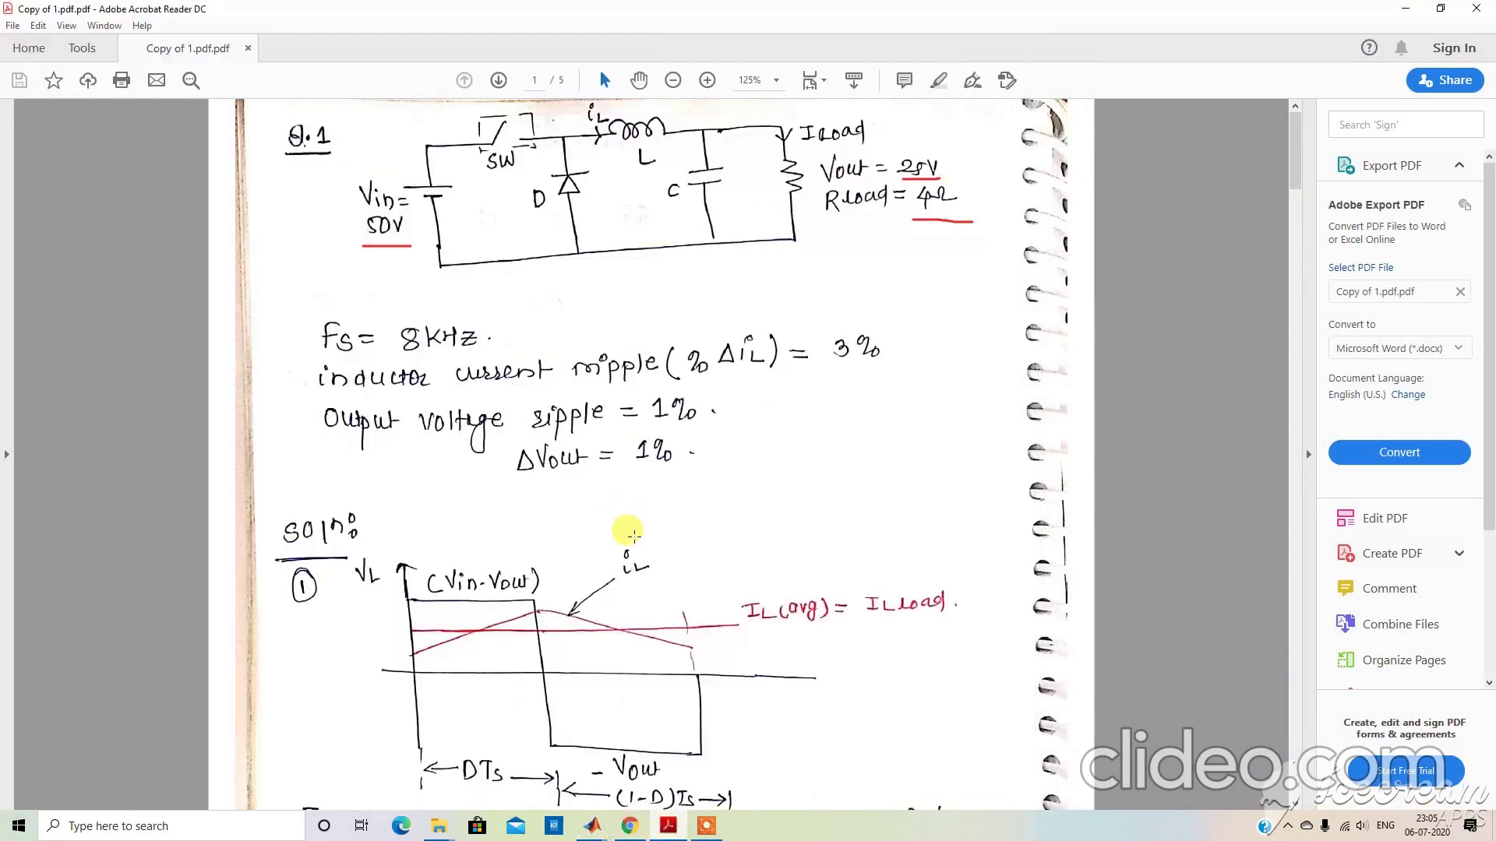
{"action": "scroll", "coordinate": [631, 537], "scroll_direction": "down", "scroll_amount": 10}
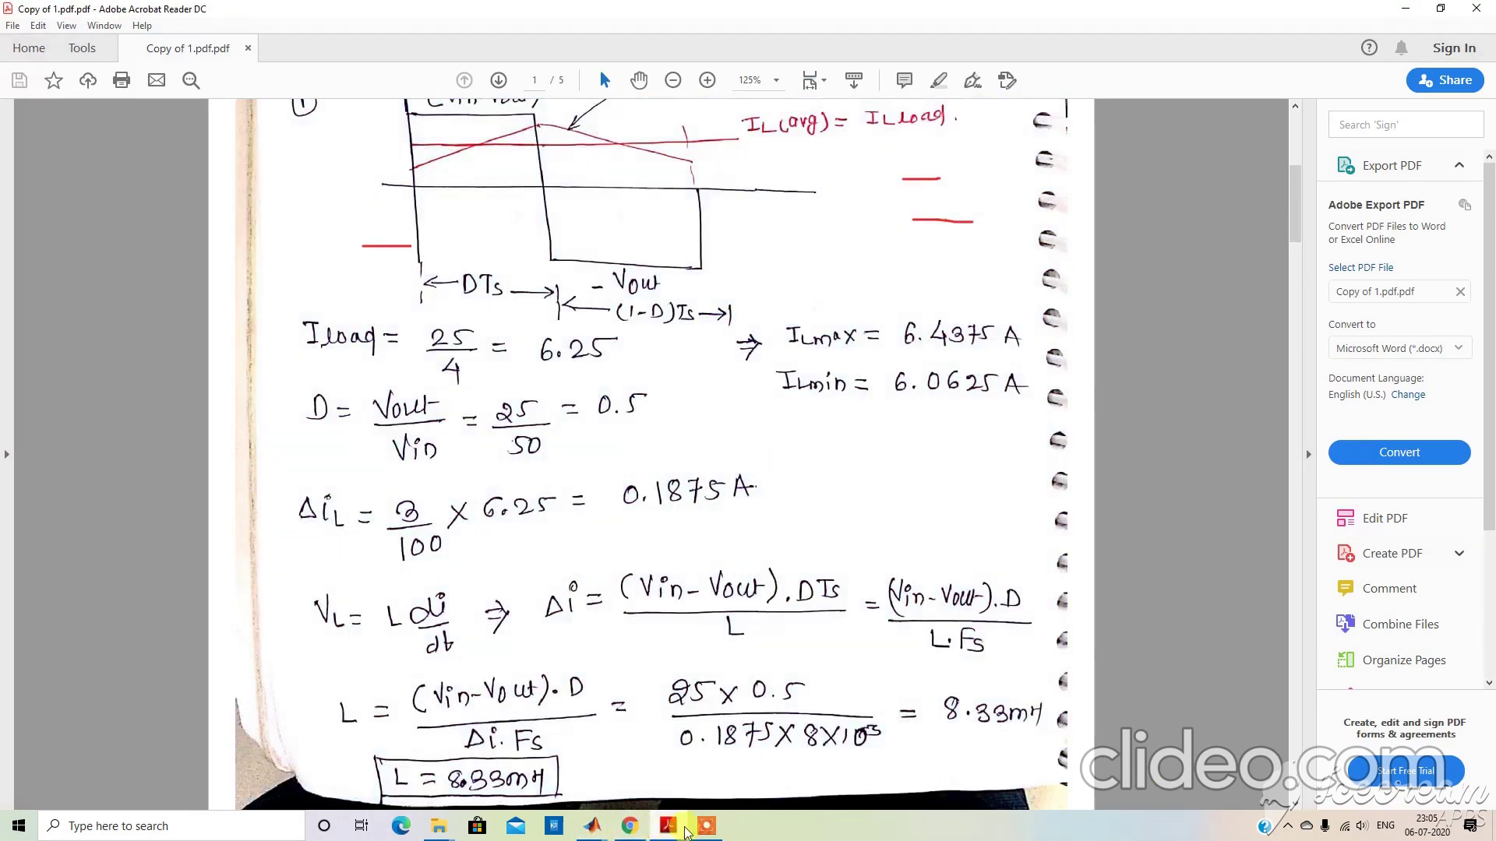
{"action": "left_click", "coordinate": [706, 826]}
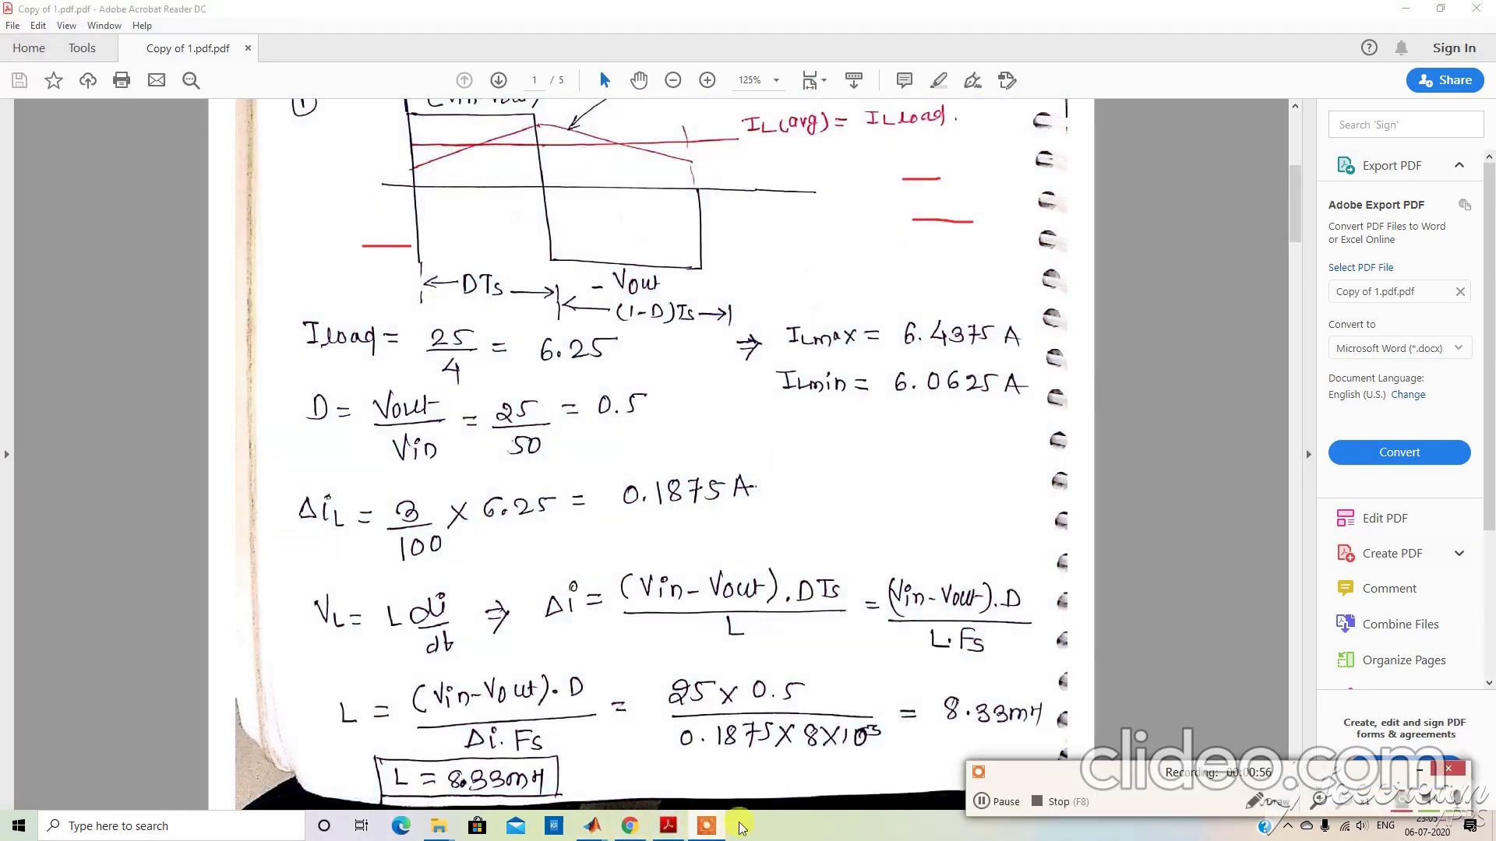
{"action": "left_click", "coordinate": [1263, 804]}
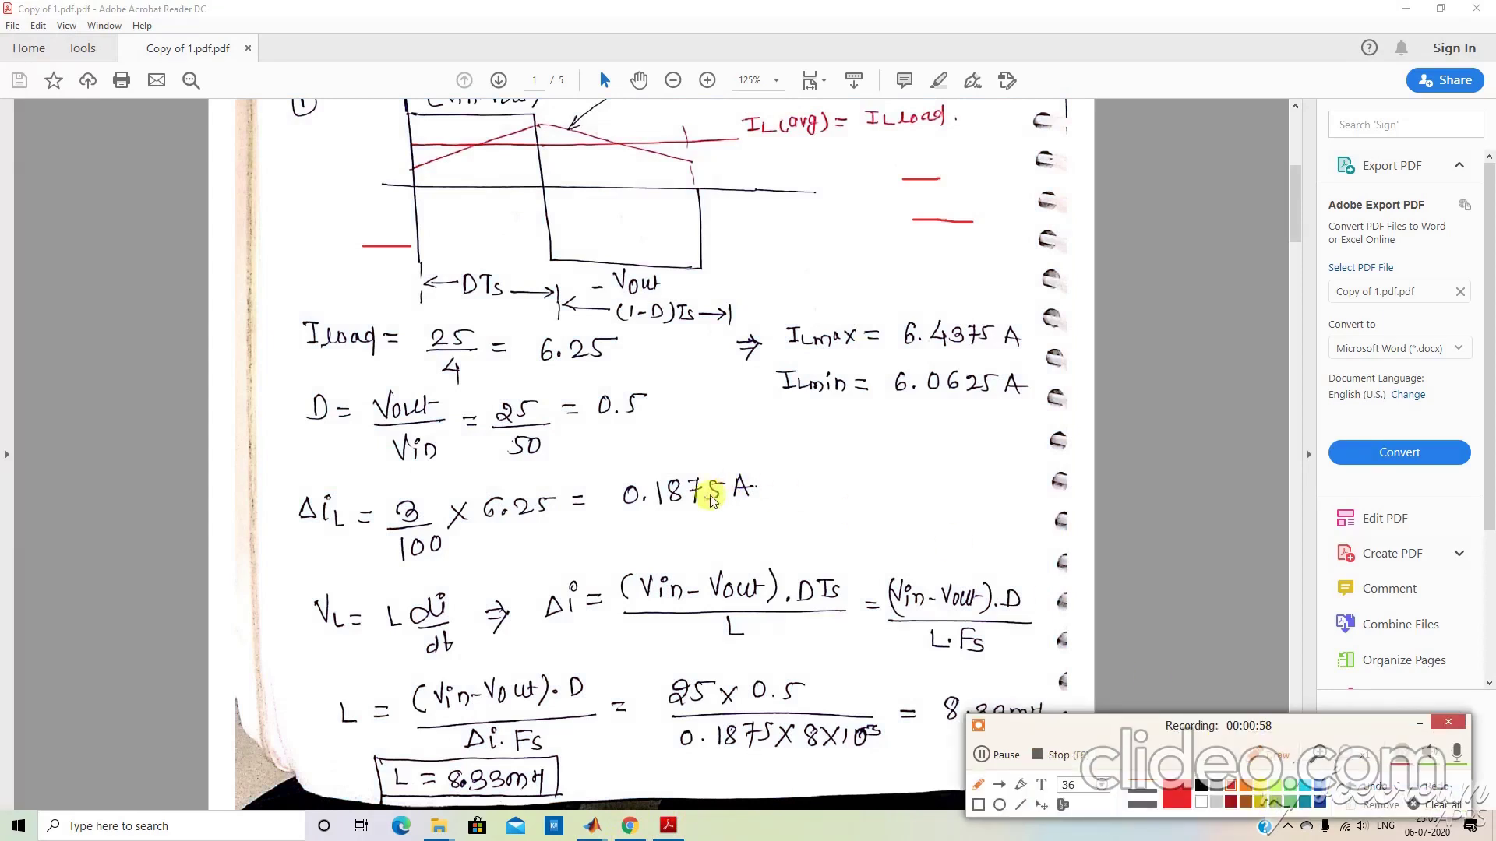
{"action": "left_click_drag", "start_coordinate": [604, 422], "coordinate": [683, 421]}
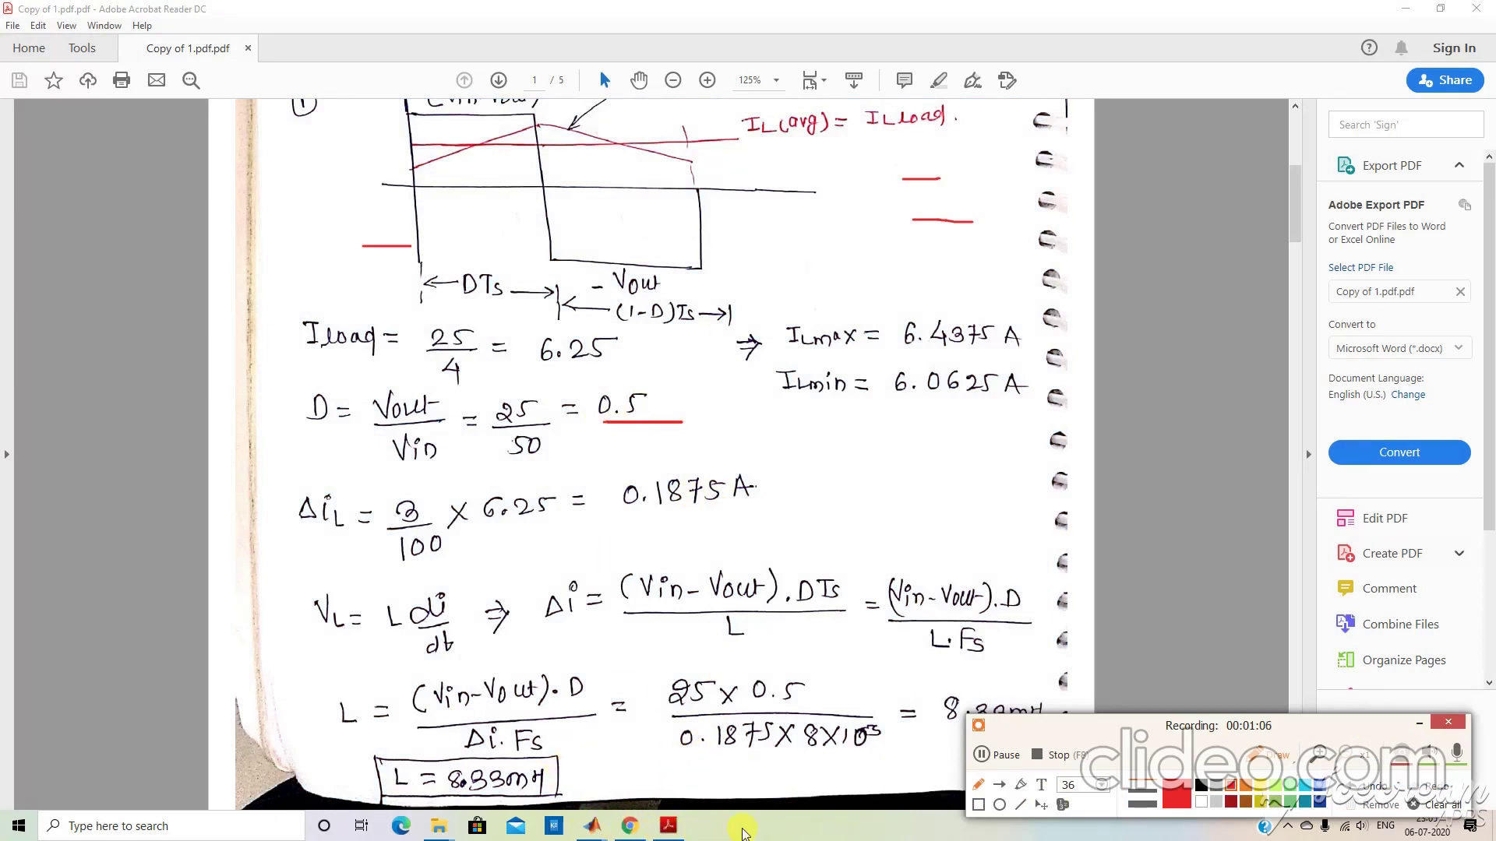
{"action": "left_click", "coordinate": [1419, 729]}
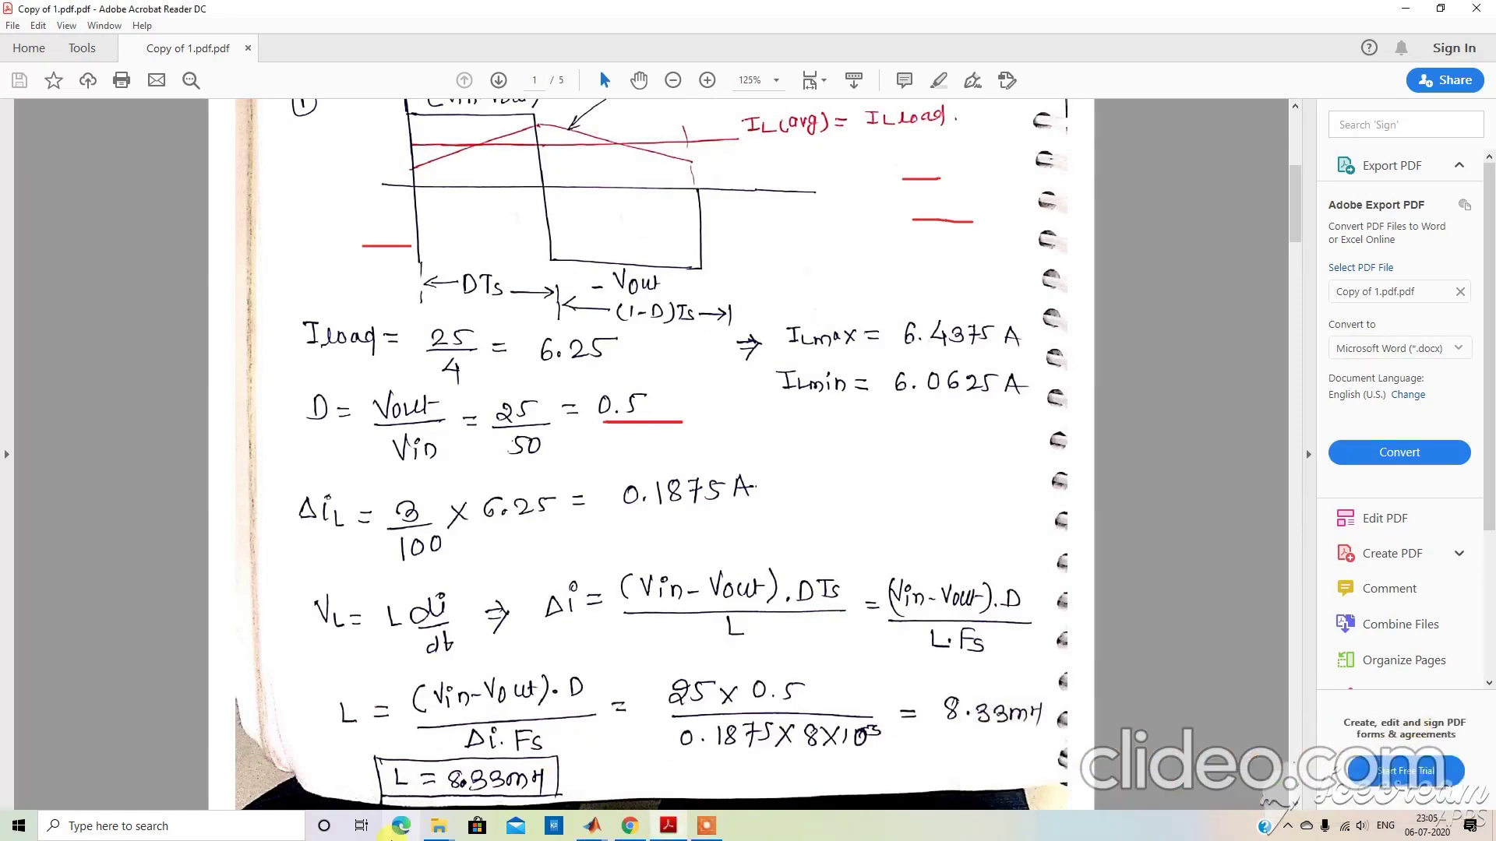
Return to the Simulink model, set the Pulse Generator's pulse width to 50% of the period and apply the parameters.
{"action": "mouse_move", "coordinate": [592, 823]}
{"action": "left_click", "coordinate": [572, 753]}
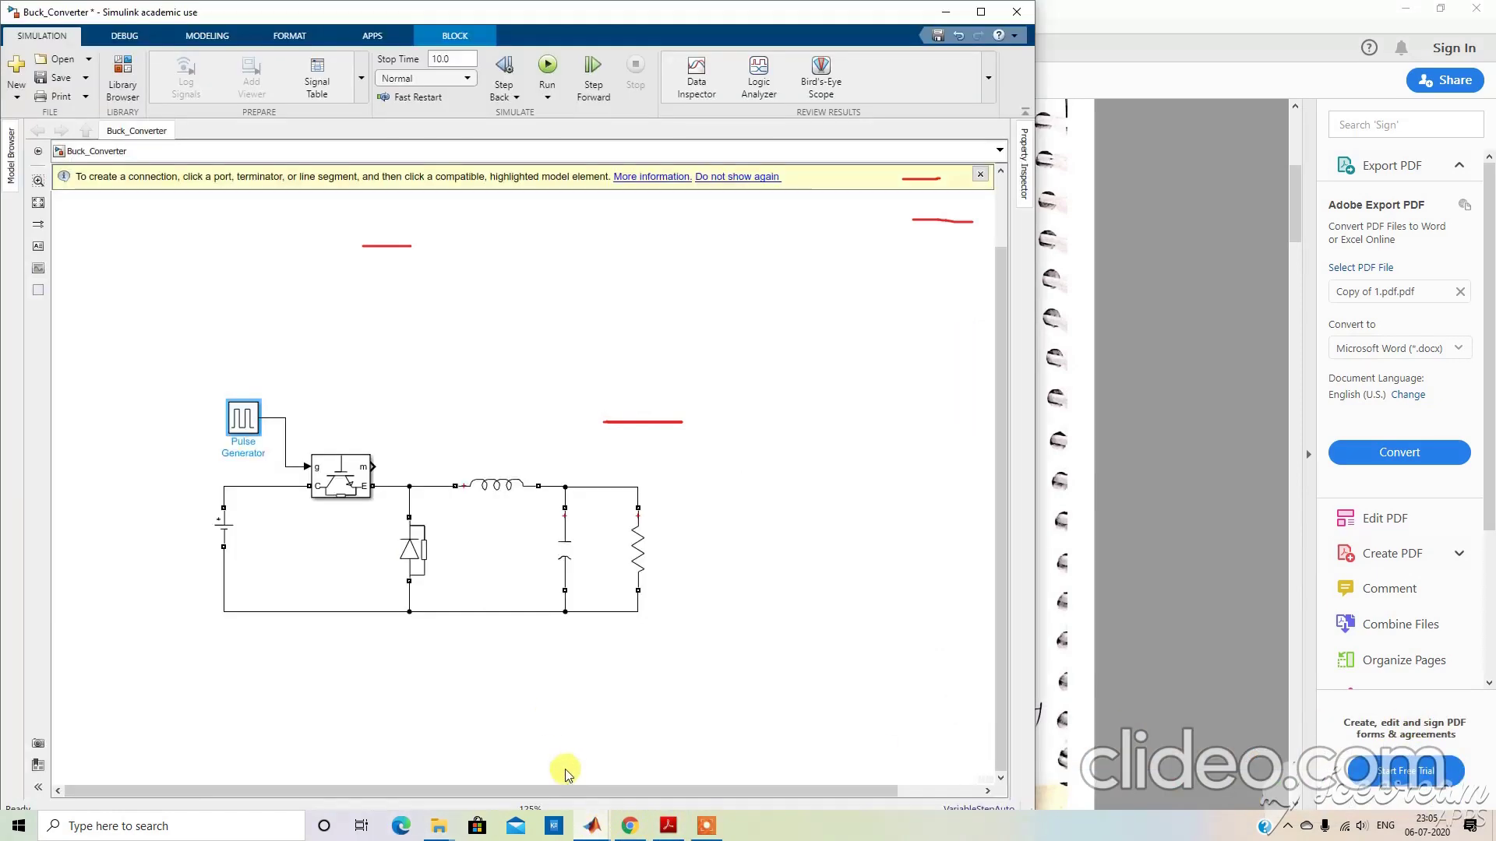
{"action": "double_click", "coordinate": [246, 420]}
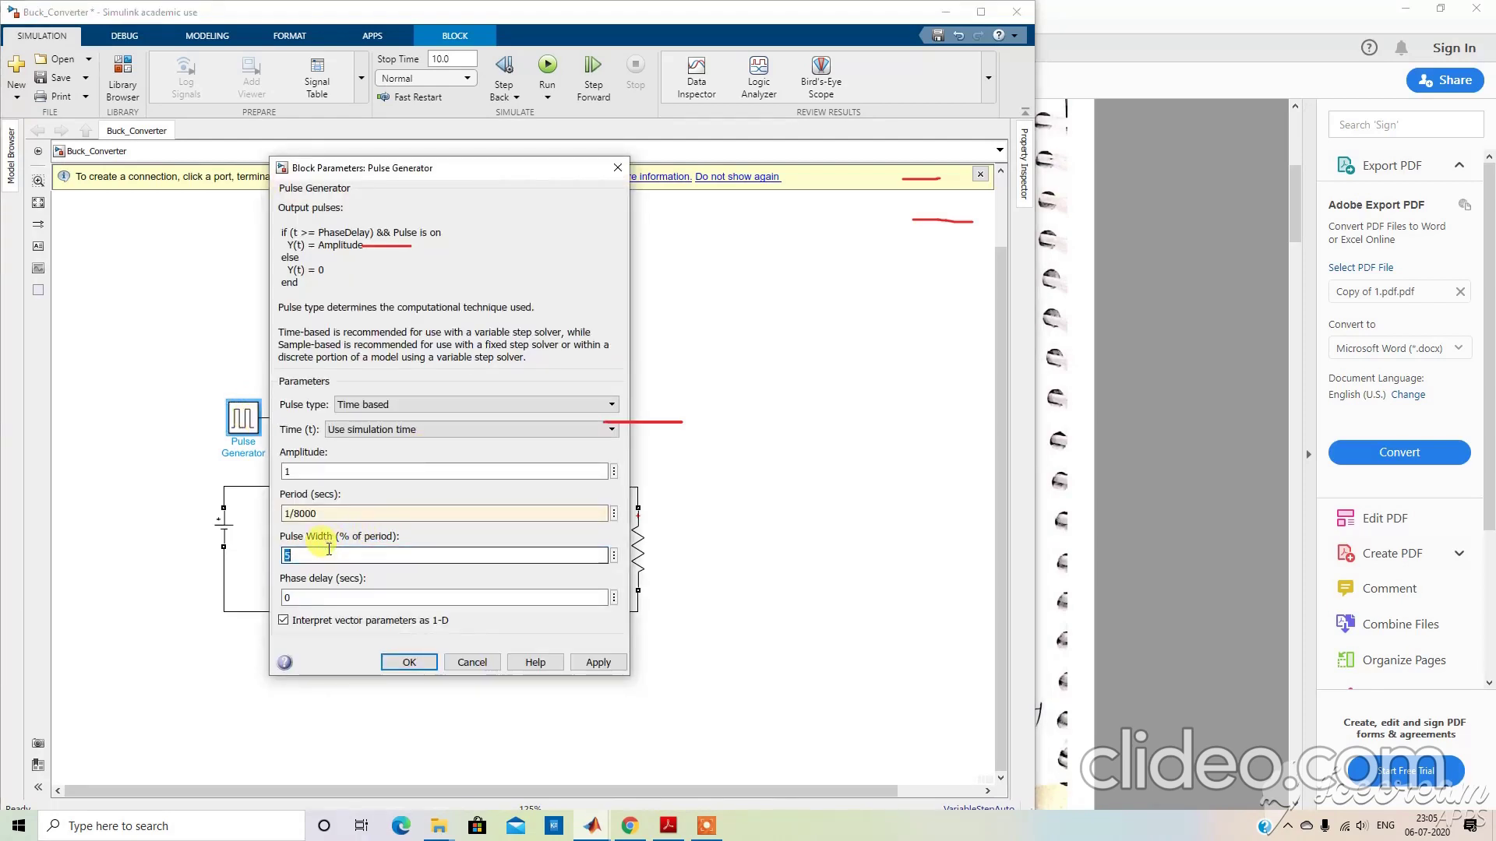
{"action": "type", "text": "0"}
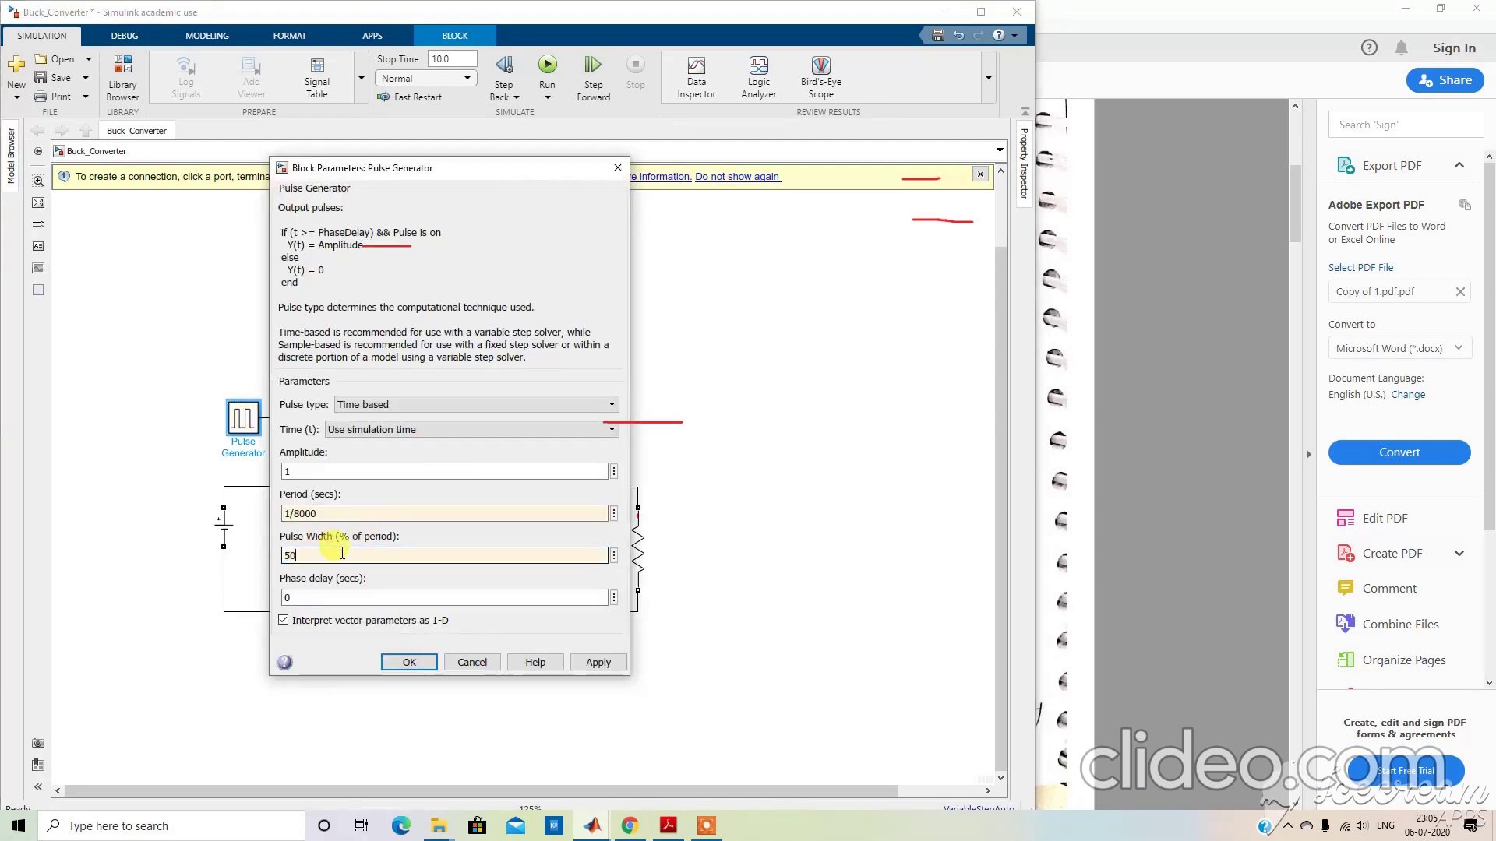
{"action": "left_click", "coordinate": [597, 663]}
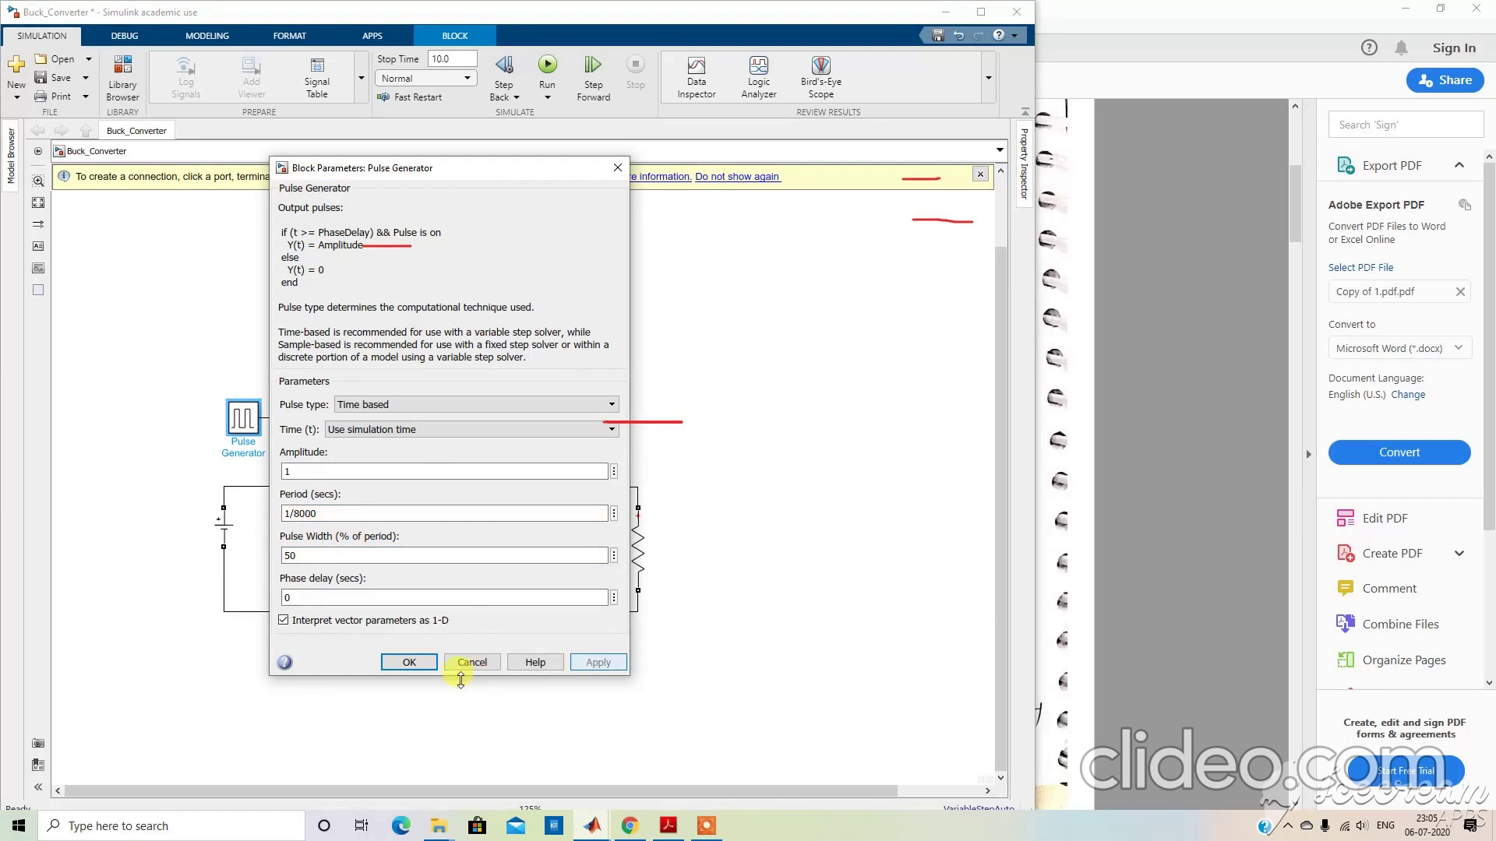
Close the Pulse Generator parameters and clear all red underlines with the screen recorder's drawing tool.
{"action": "left_click", "coordinate": [409, 662]}
{"action": "left_click", "coordinate": [706, 826]}
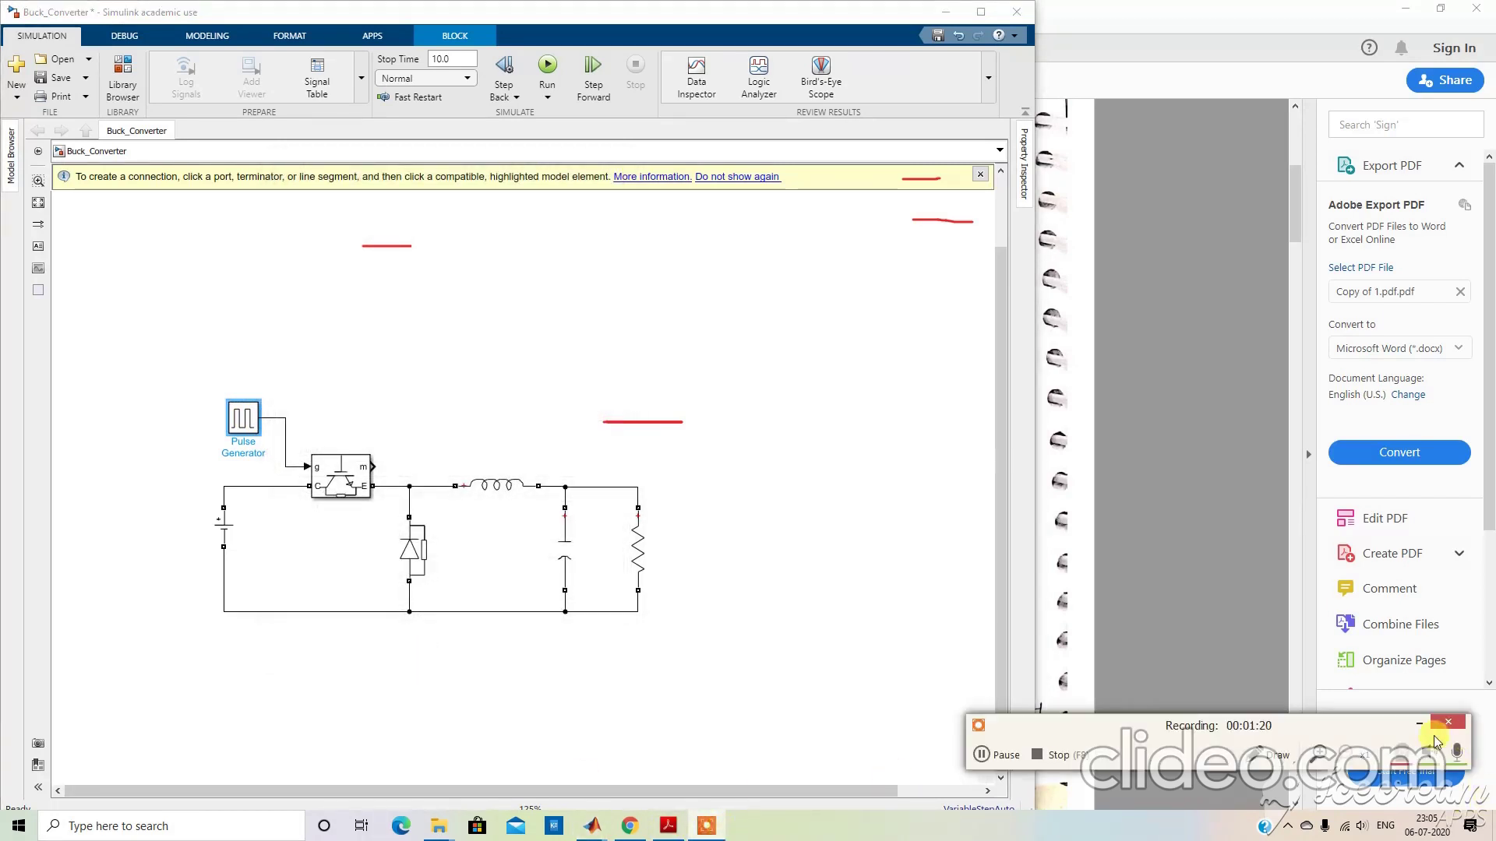
{"action": "left_click", "coordinate": [1268, 756]}
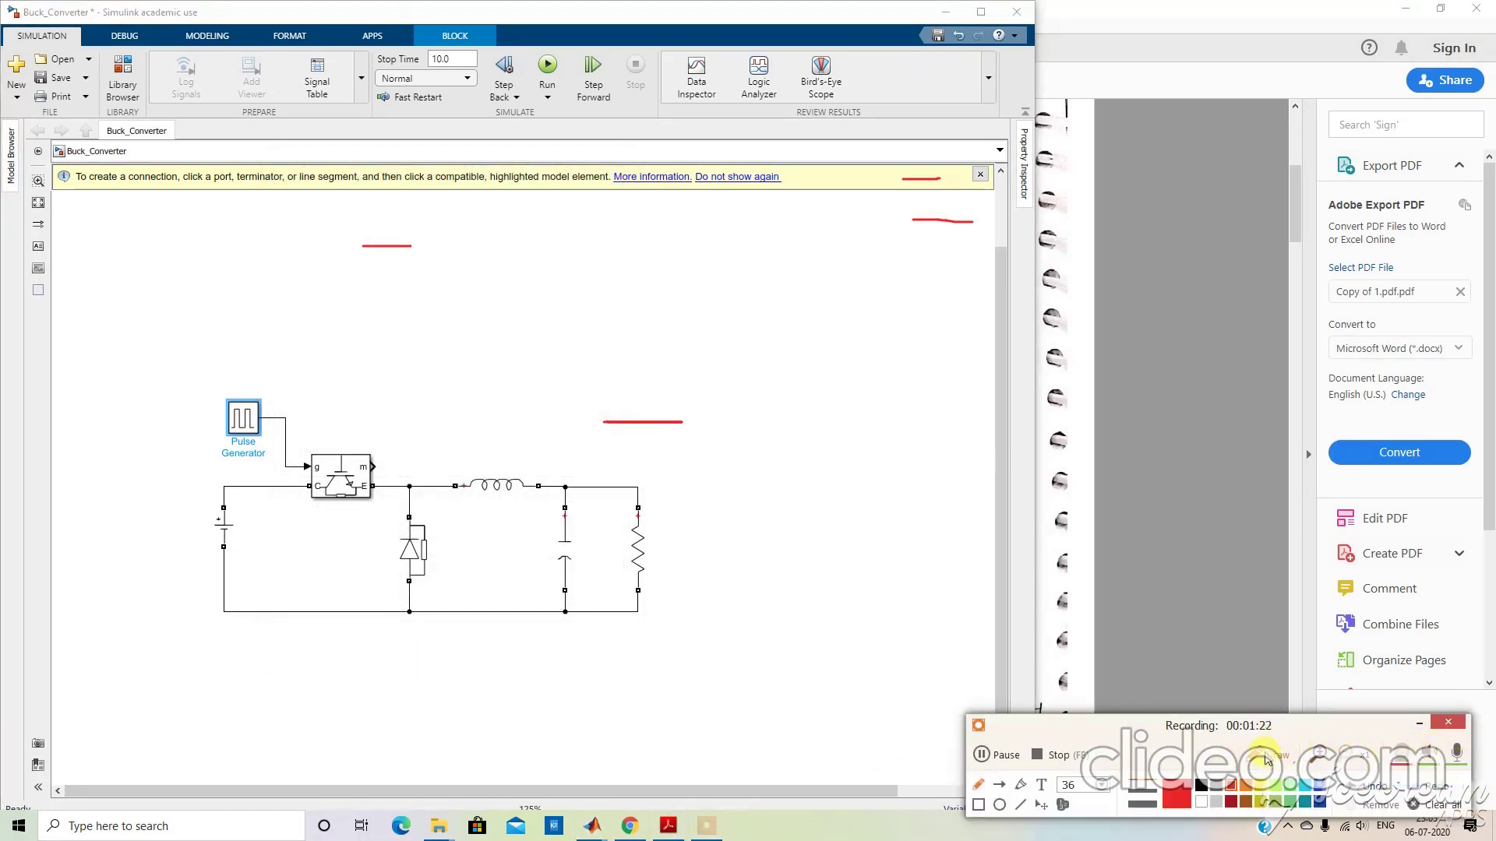
{"action": "left_click", "coordinate": [1440, 809]}
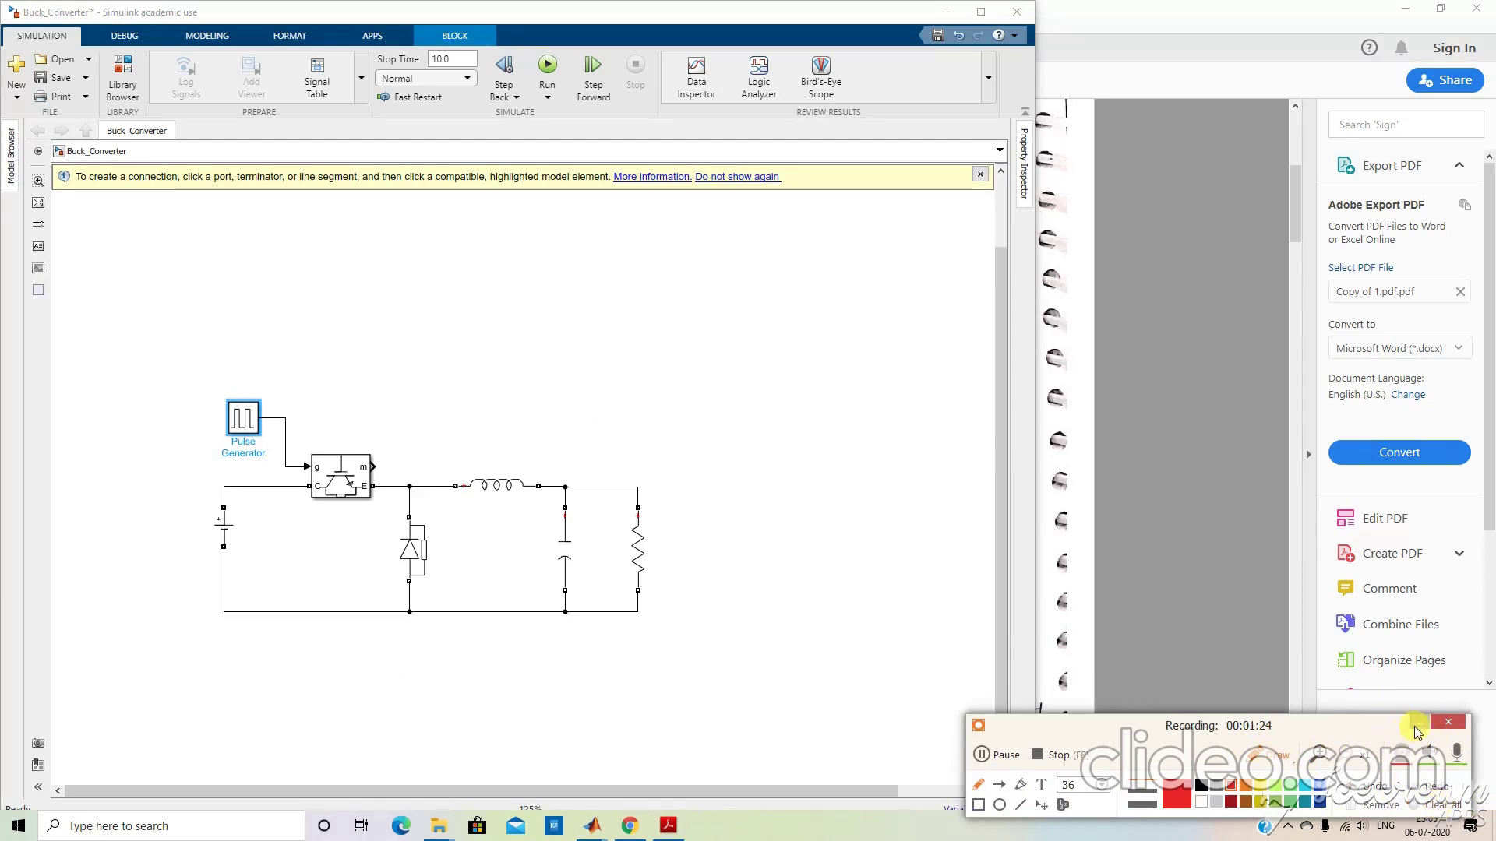
{"action": "left_click", "coordinate": [1418, 723]}
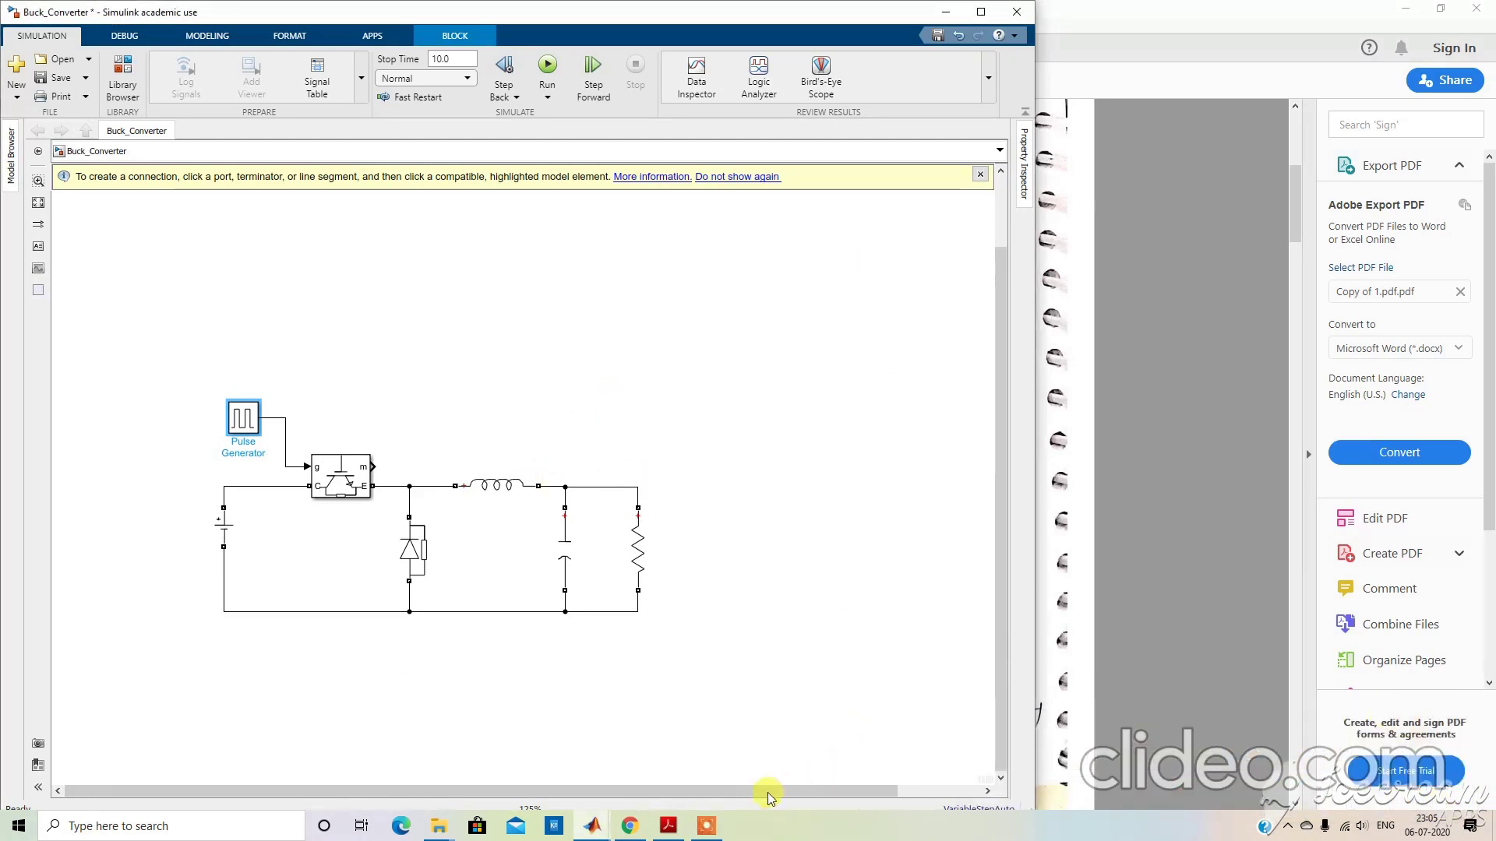
Review the Pulse Generator's and the DC Voltage Source's block parameters in the Simulink model.
{"action": "double_click", "coordinate": [247, 423]}
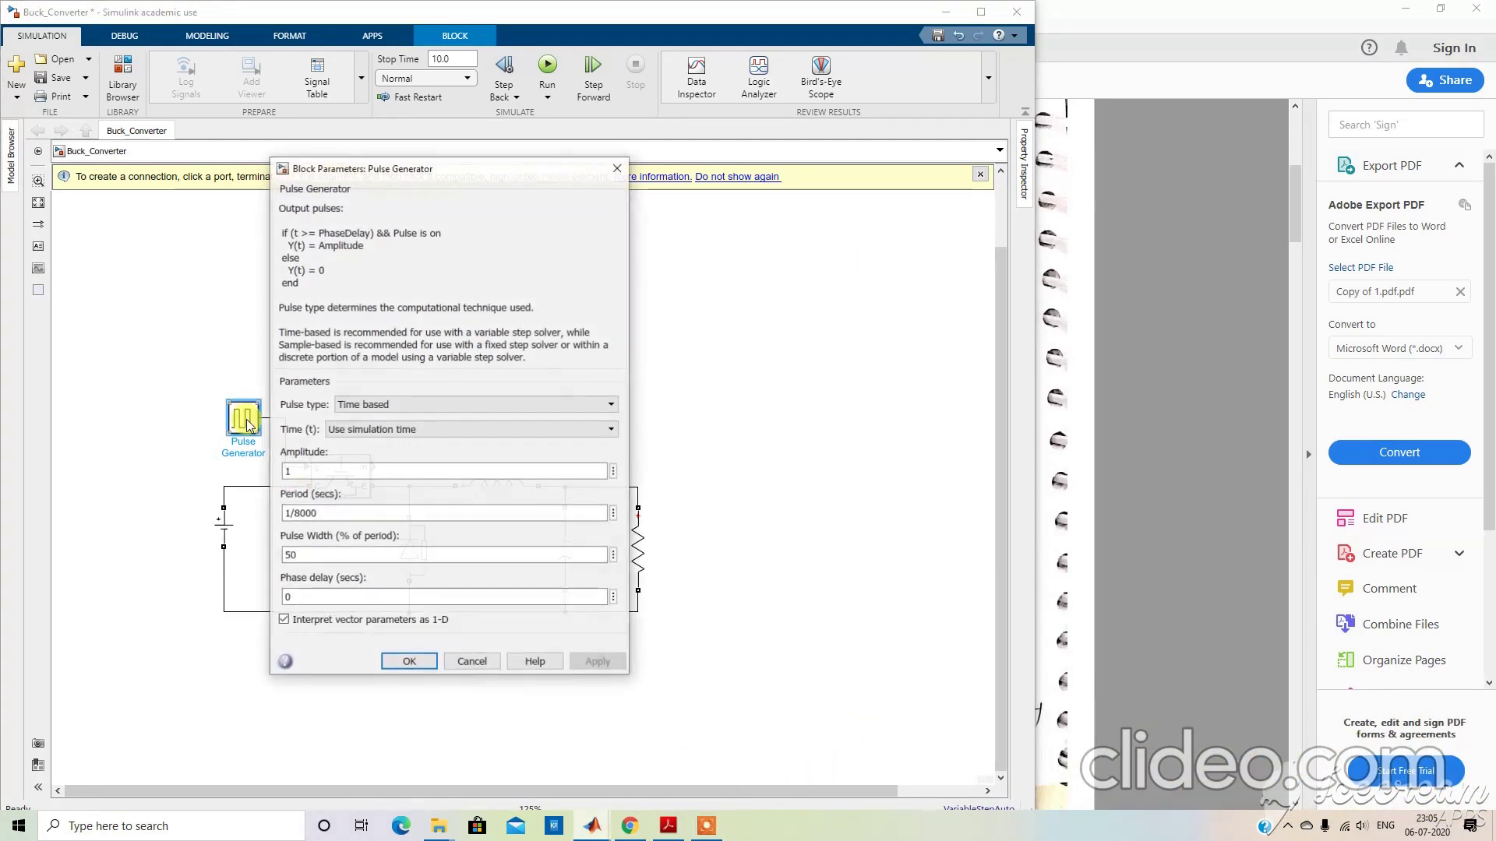
{"action": "left_click", "coordinate": [407, 662]}
{"action": "left_click", "coordinate": [224, 536]}
{"action": "double_click", "coordinate": [224, 536]}
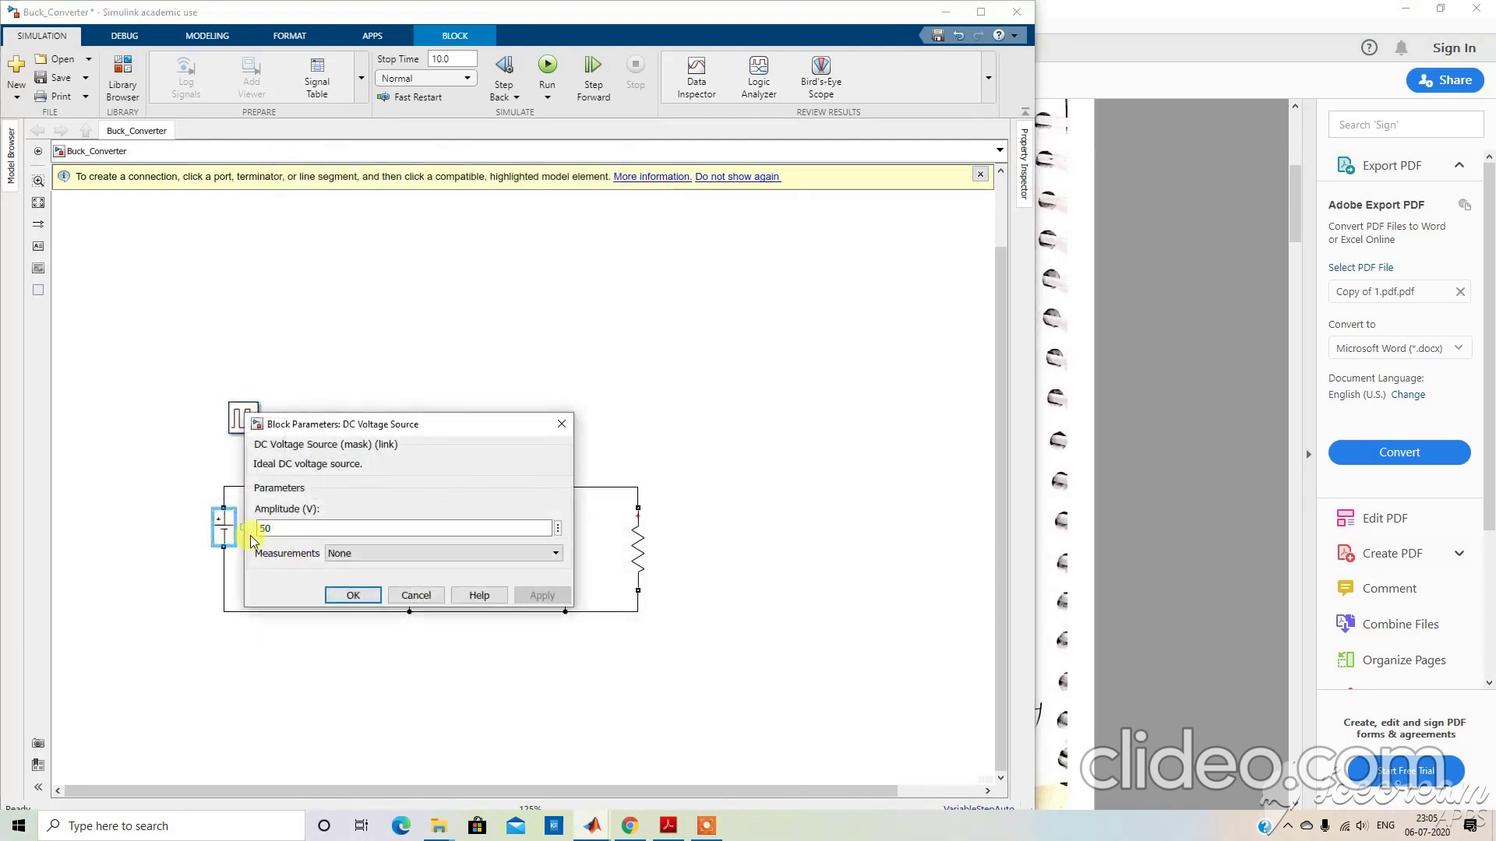
{"action": "left_click", "coordinate": [353, 596]}
{"action": "left_click", "coordinate": [430, 539]}
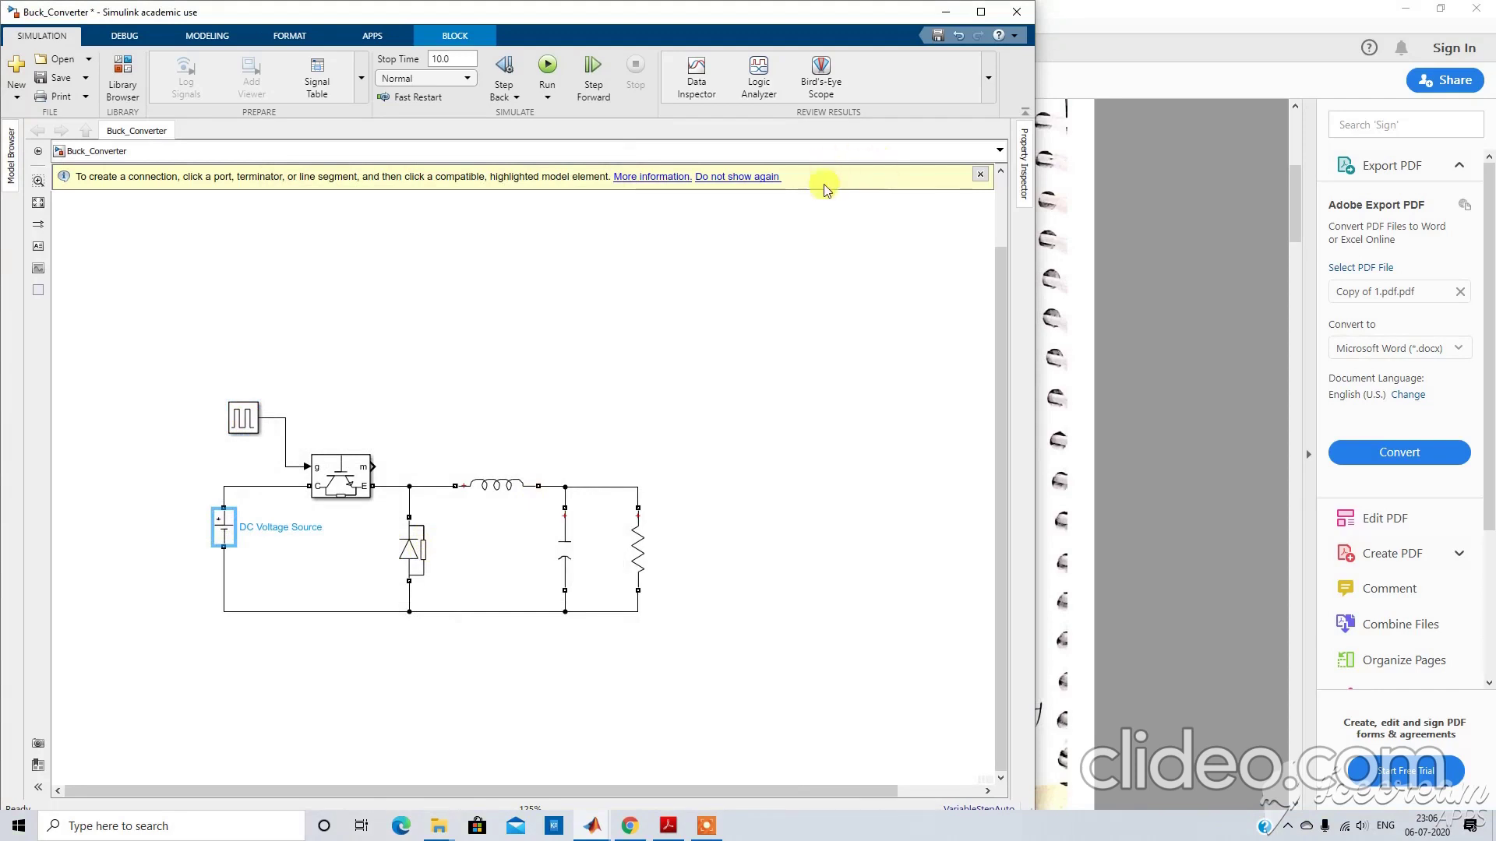
Add a powergui block to the empty canvas area above and to the right of the circuit.
{"action": "left_click", "coordinate": [830, 232]}
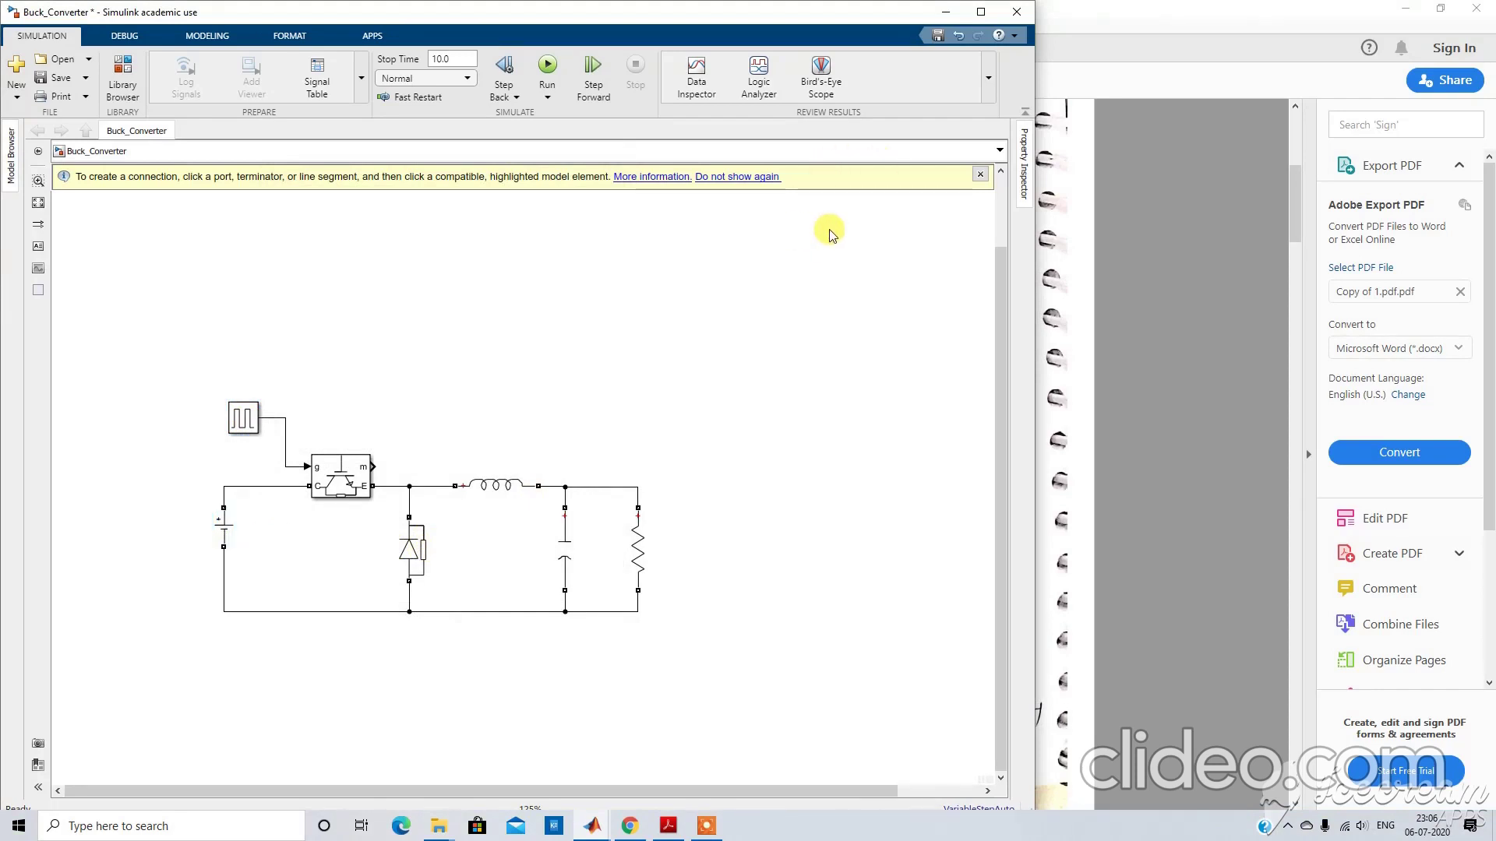
{"action": "type", "text": "pow"}
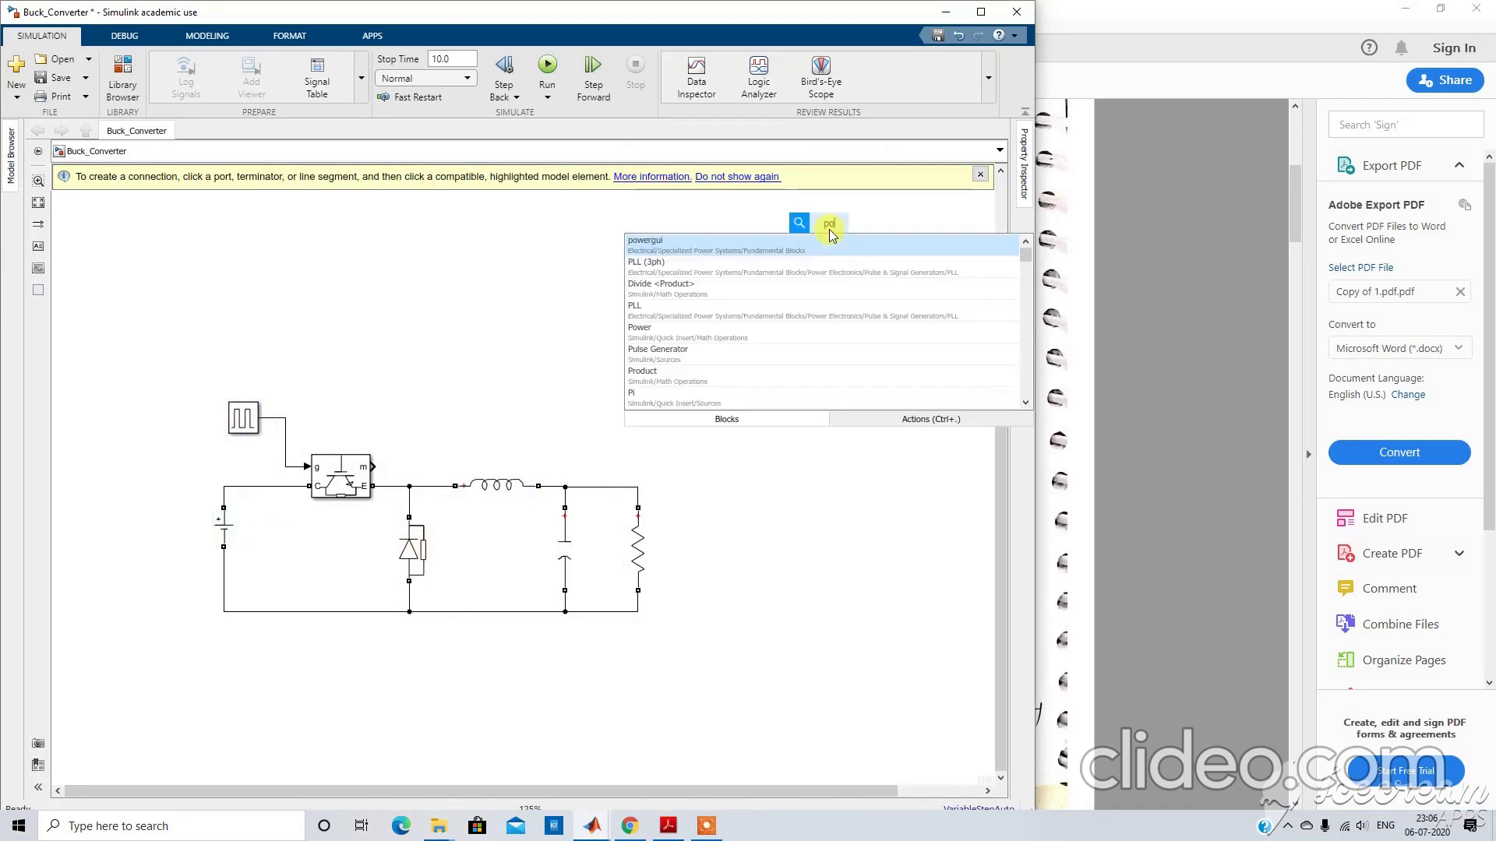
{"action": "left_click", "coordinate": [821, 249]}
{"action": "left_click_drag", "start_coordinate": [837, 224], "coordinate": [901, 228]}
Change the model's solver type to Fixed-step, replace the auto fixed-step size with a numeric value and apply the configuration.
{"action": "left_click", "coordinate": [212, 31]}
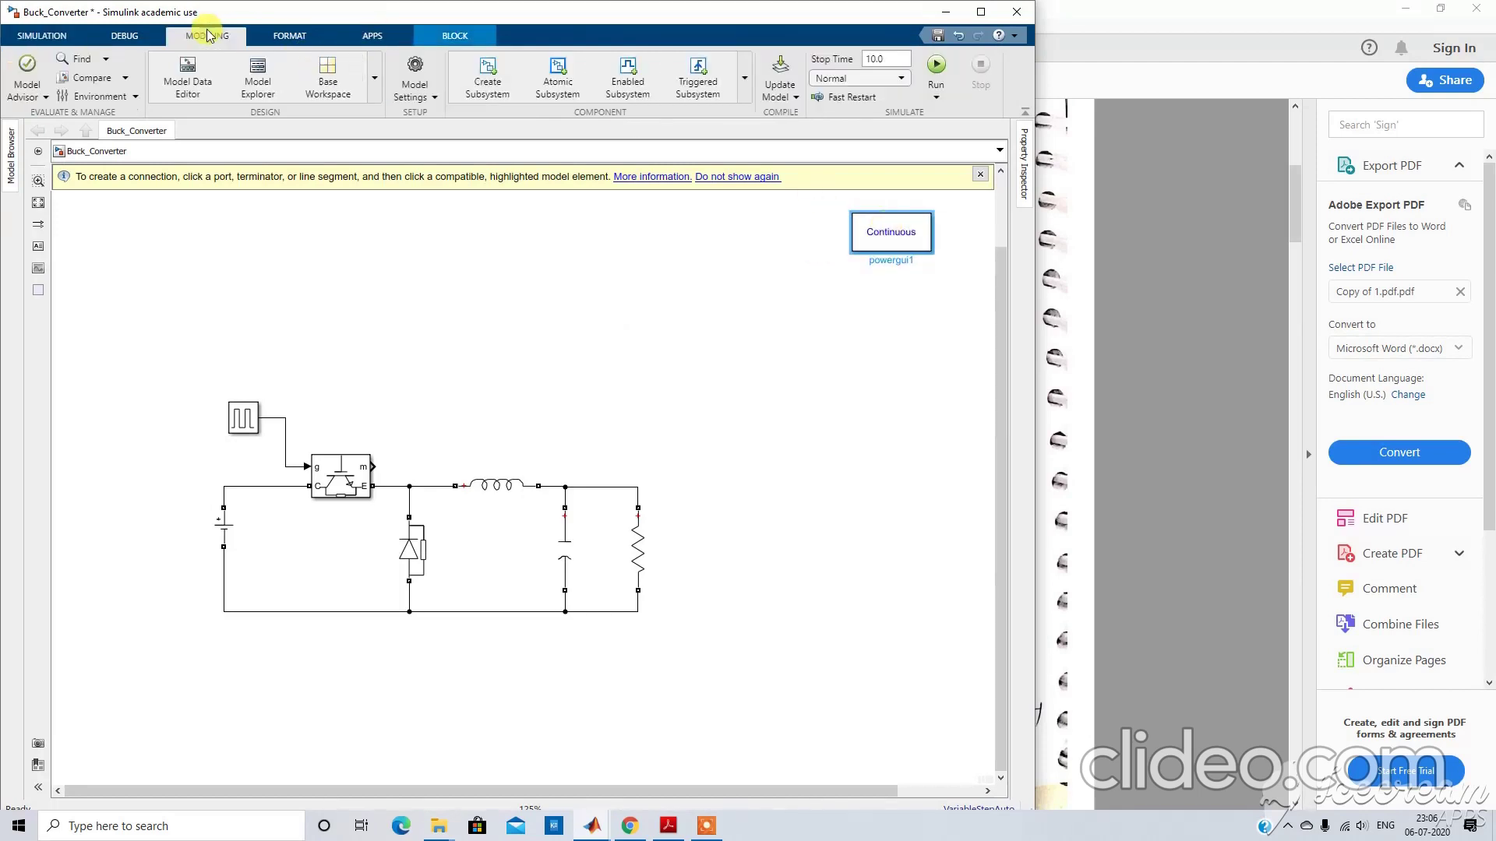
{"action": "left_click", "coordinate": [417, 64]}
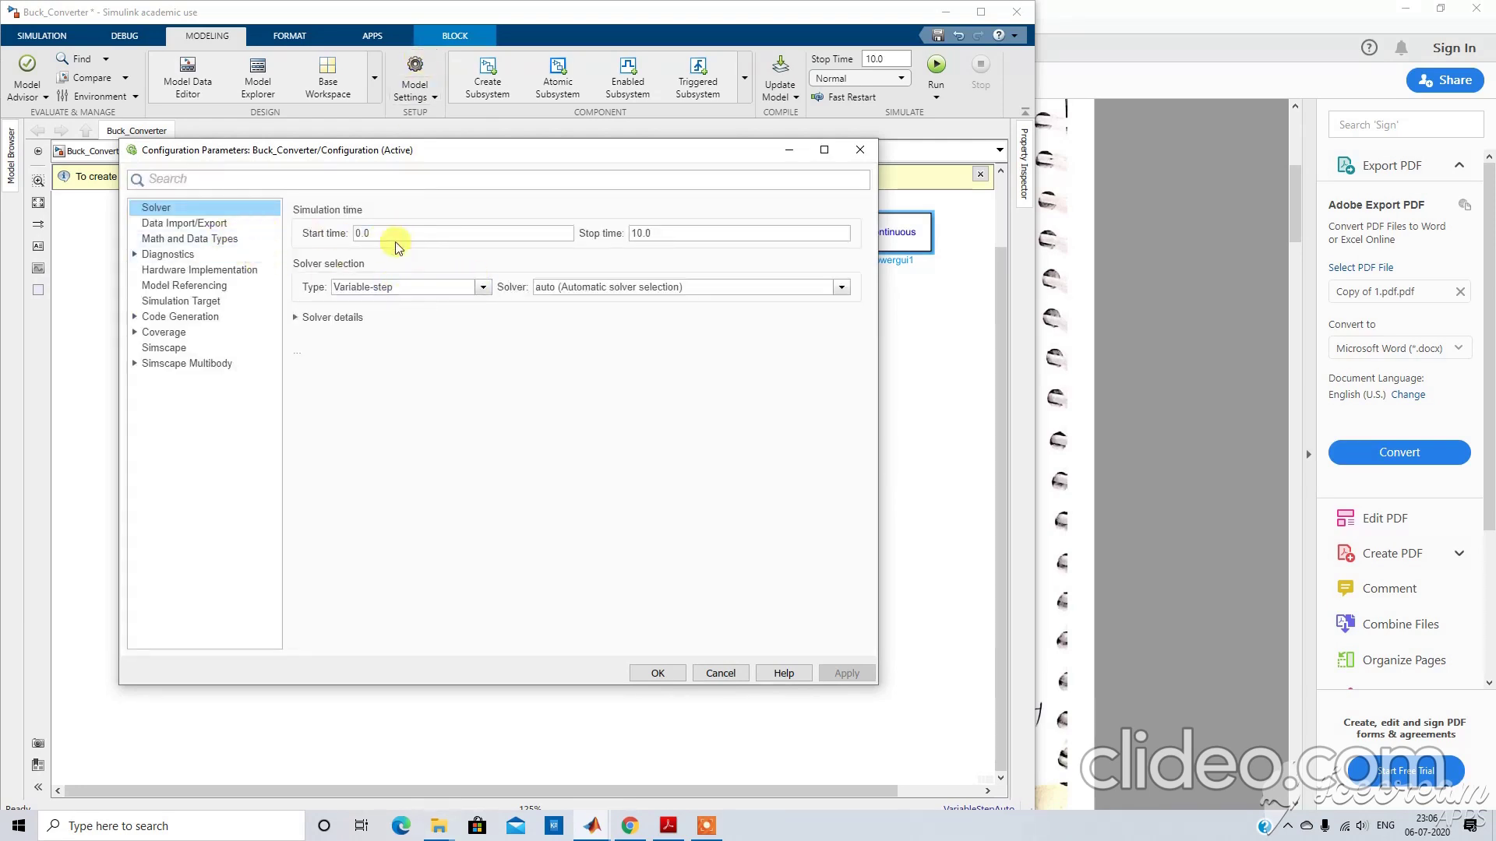
{"action": "left_click", "coordinate": [483, 289]}
{"action": "left_click", "coordinate": [437, 315]}
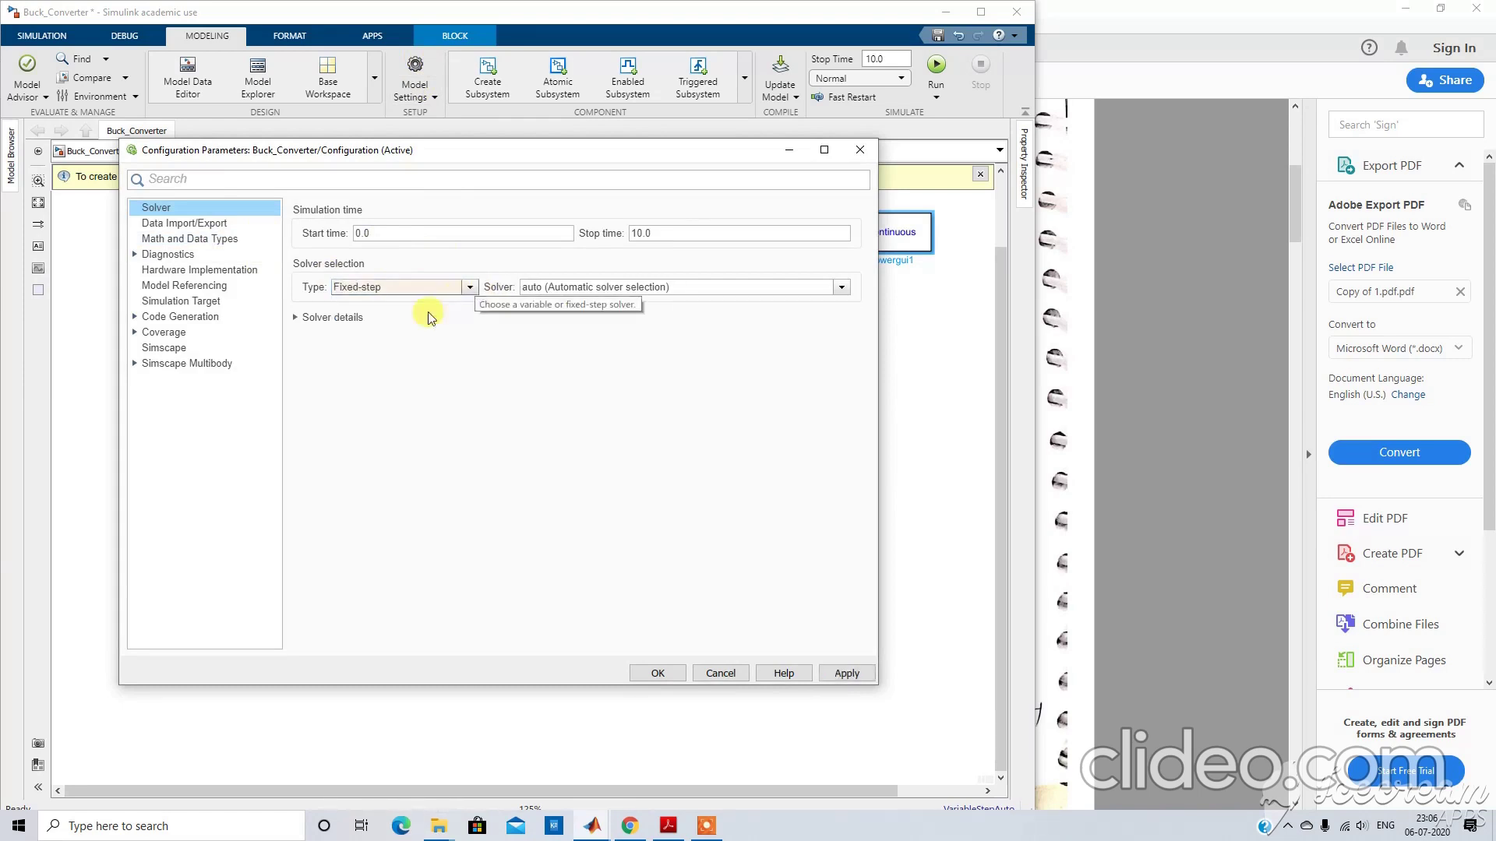
{"action": "left_click", "coordinate": [317, 317]}
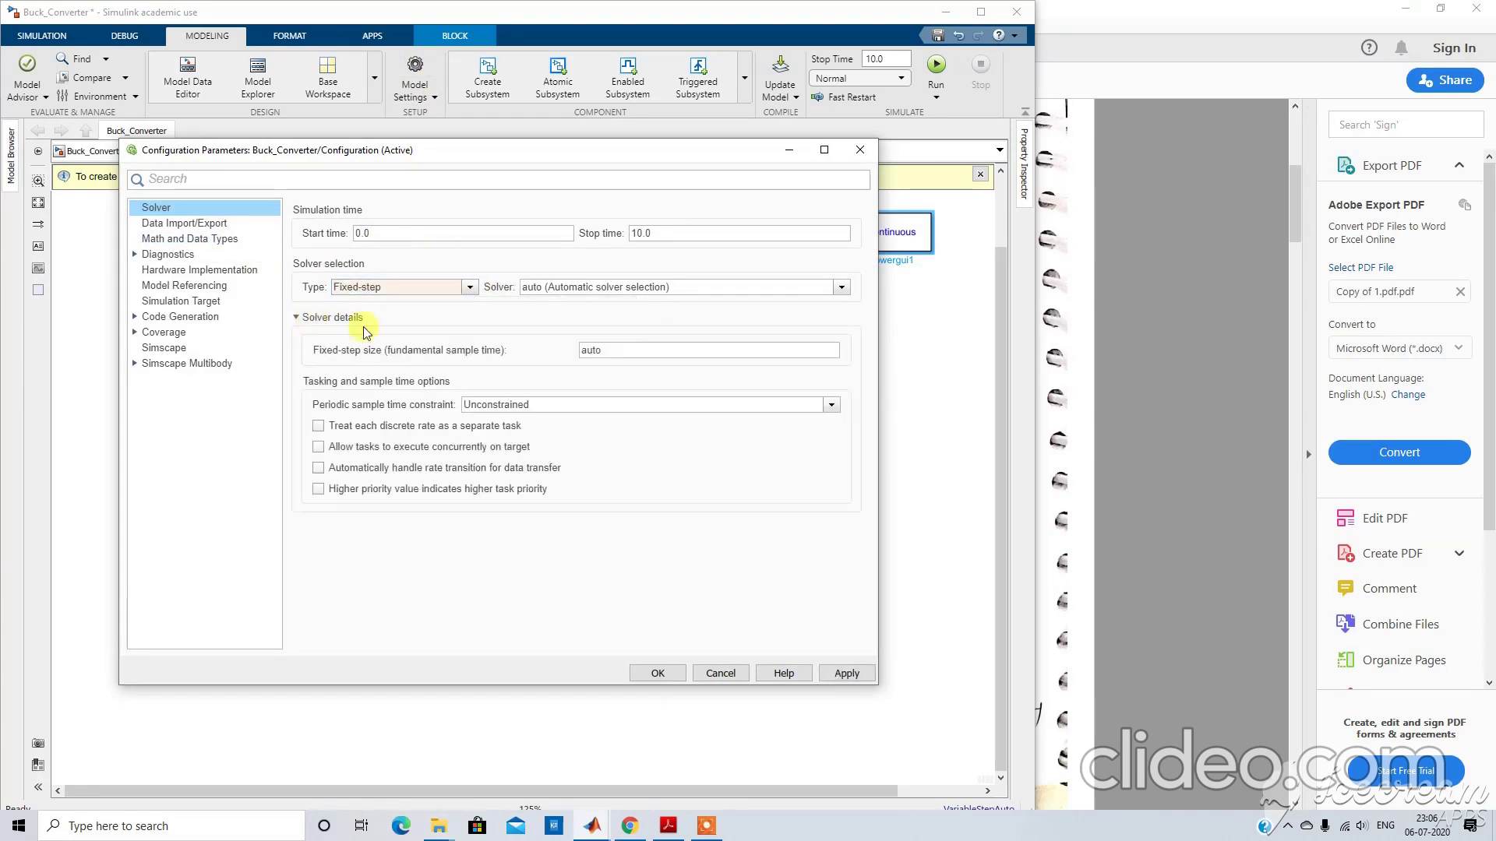
{"action": "double_click", "coordinate": [612, 350]}
{"action": "key", "text": "BackSpace"}
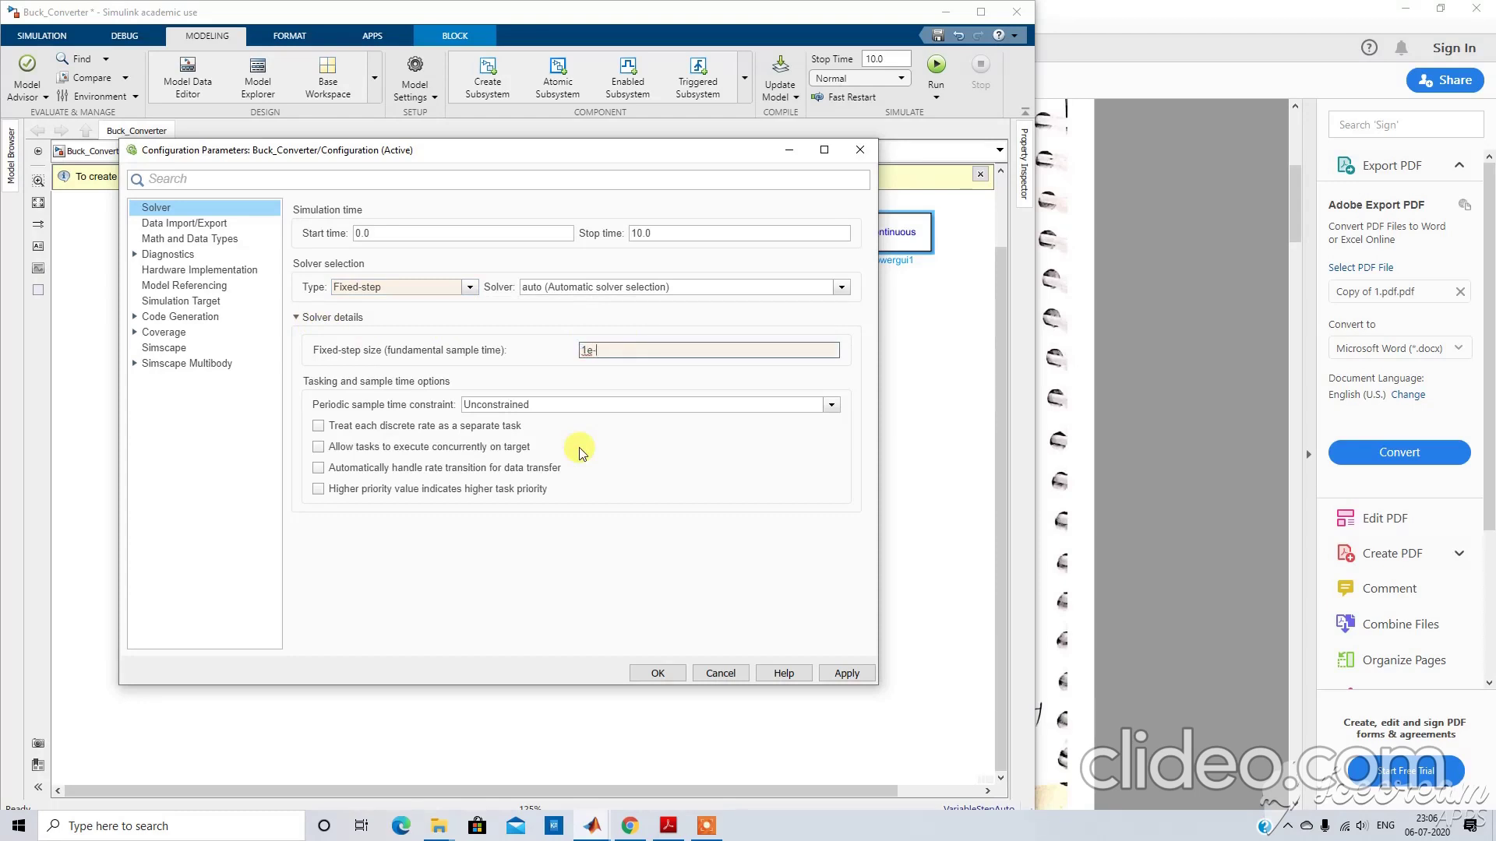
{"action": "left_click", "coordinate": [841, 675]}
{"action": "left_click", "coordinate": [658, 673]}
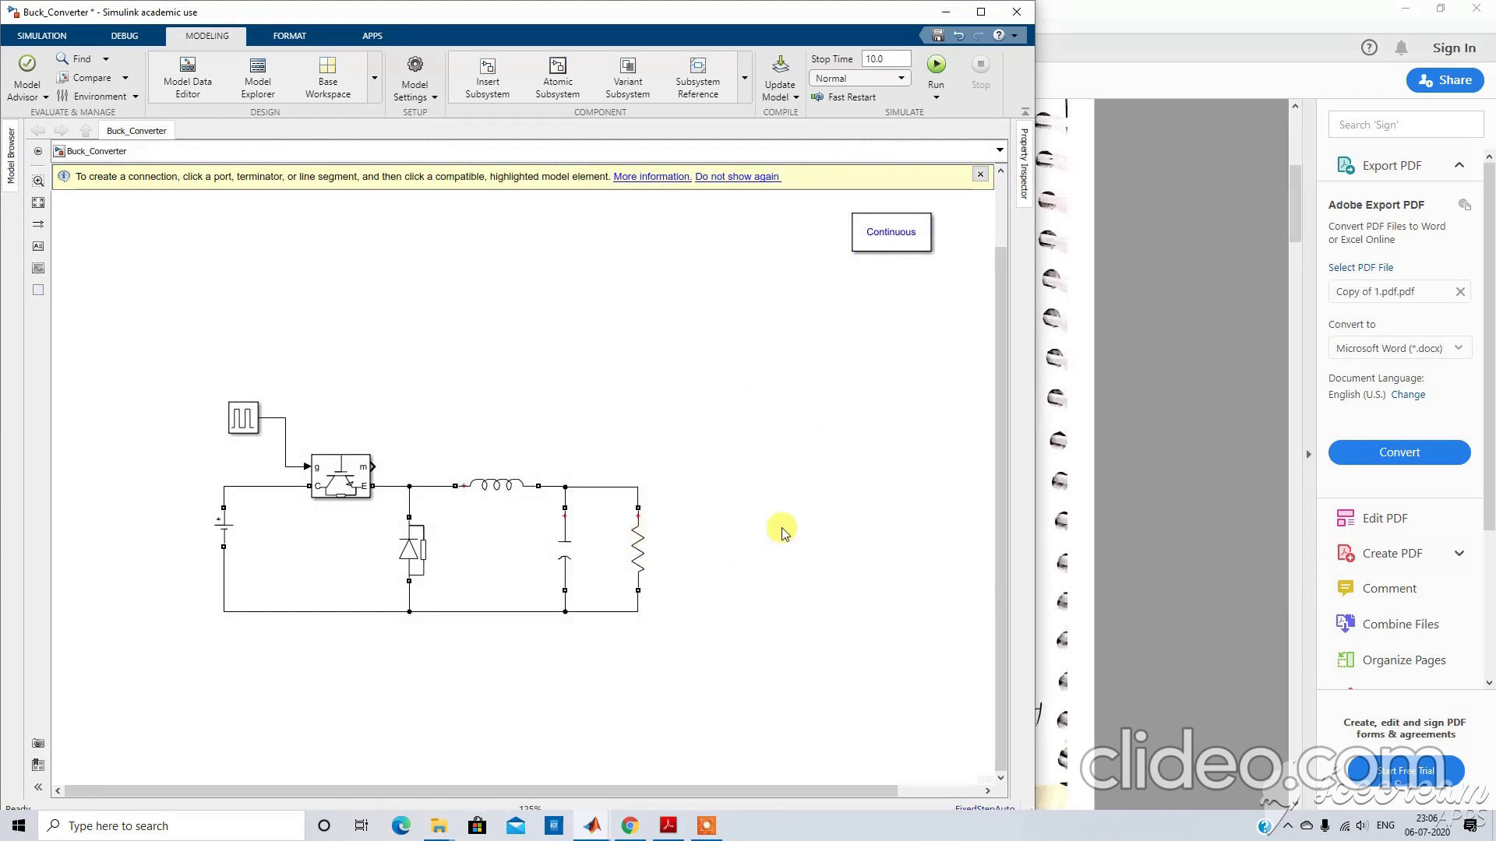
Add a Voltage Measurement and a Current Measurement block from the Specialized Power Systems Measurements library to the model.
{"action": "mouse_move", "coordinate": [596, 827]}
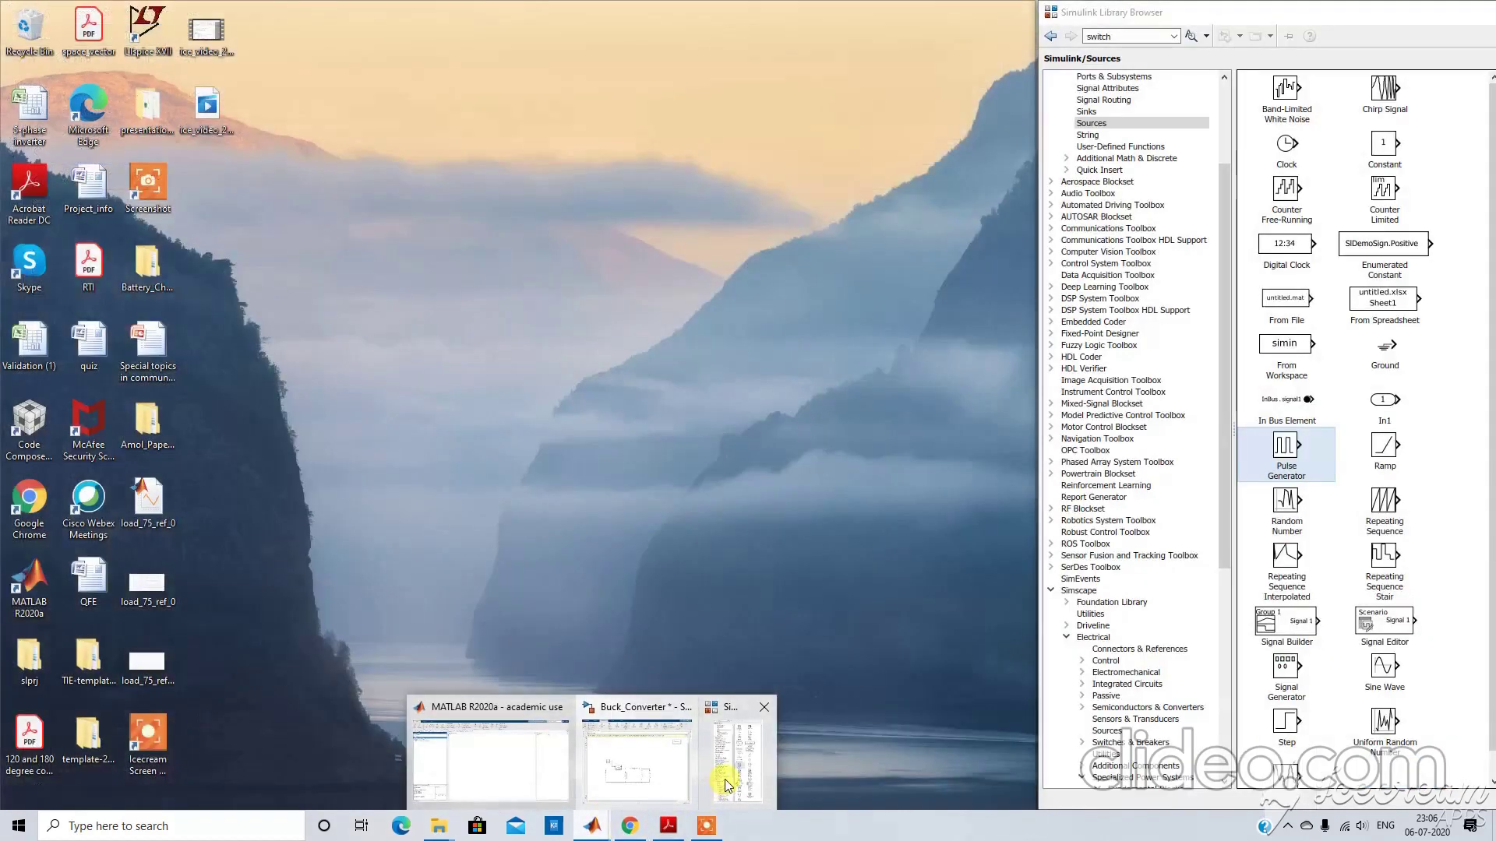
{"action": "left_click", "coordinate": [712, 785]}
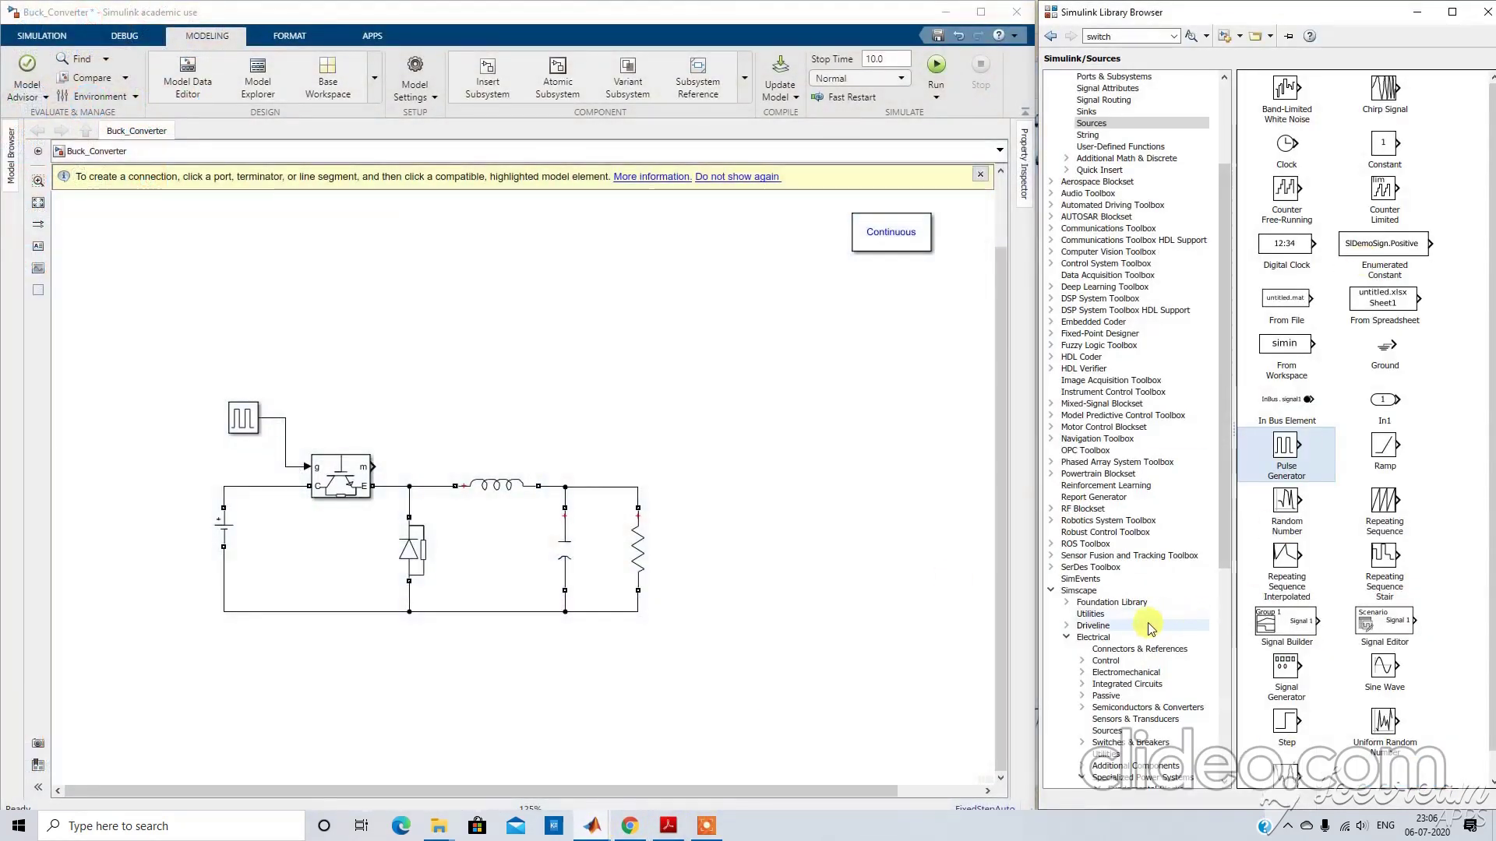
{"action": "left_click_drag", "start_coordinate": [1225, 479], "coordinate": [1249, 595]}
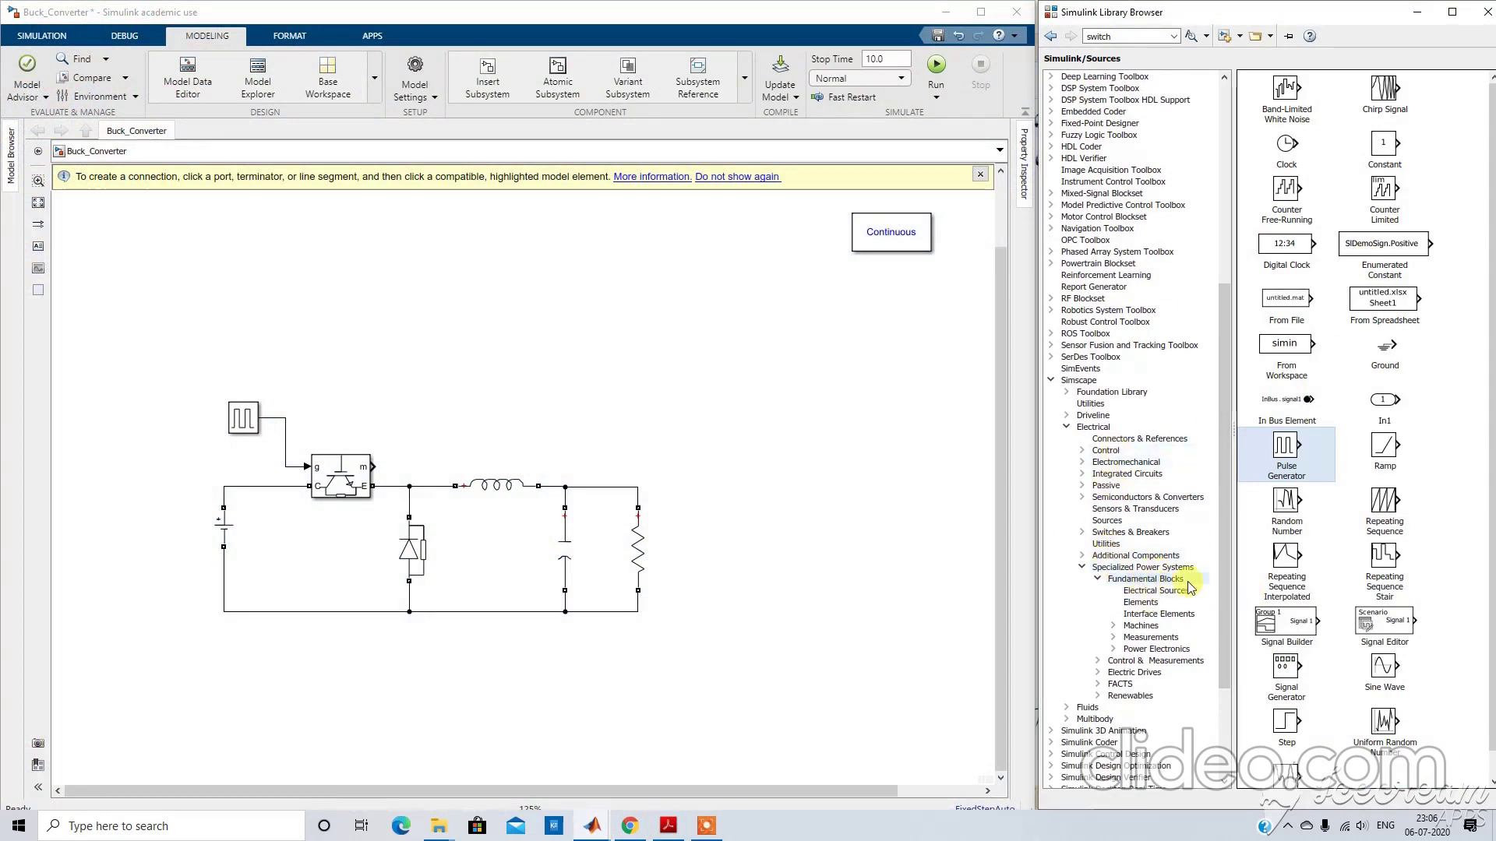
{"action": "left_click", "coordinate": [1160, 644]}
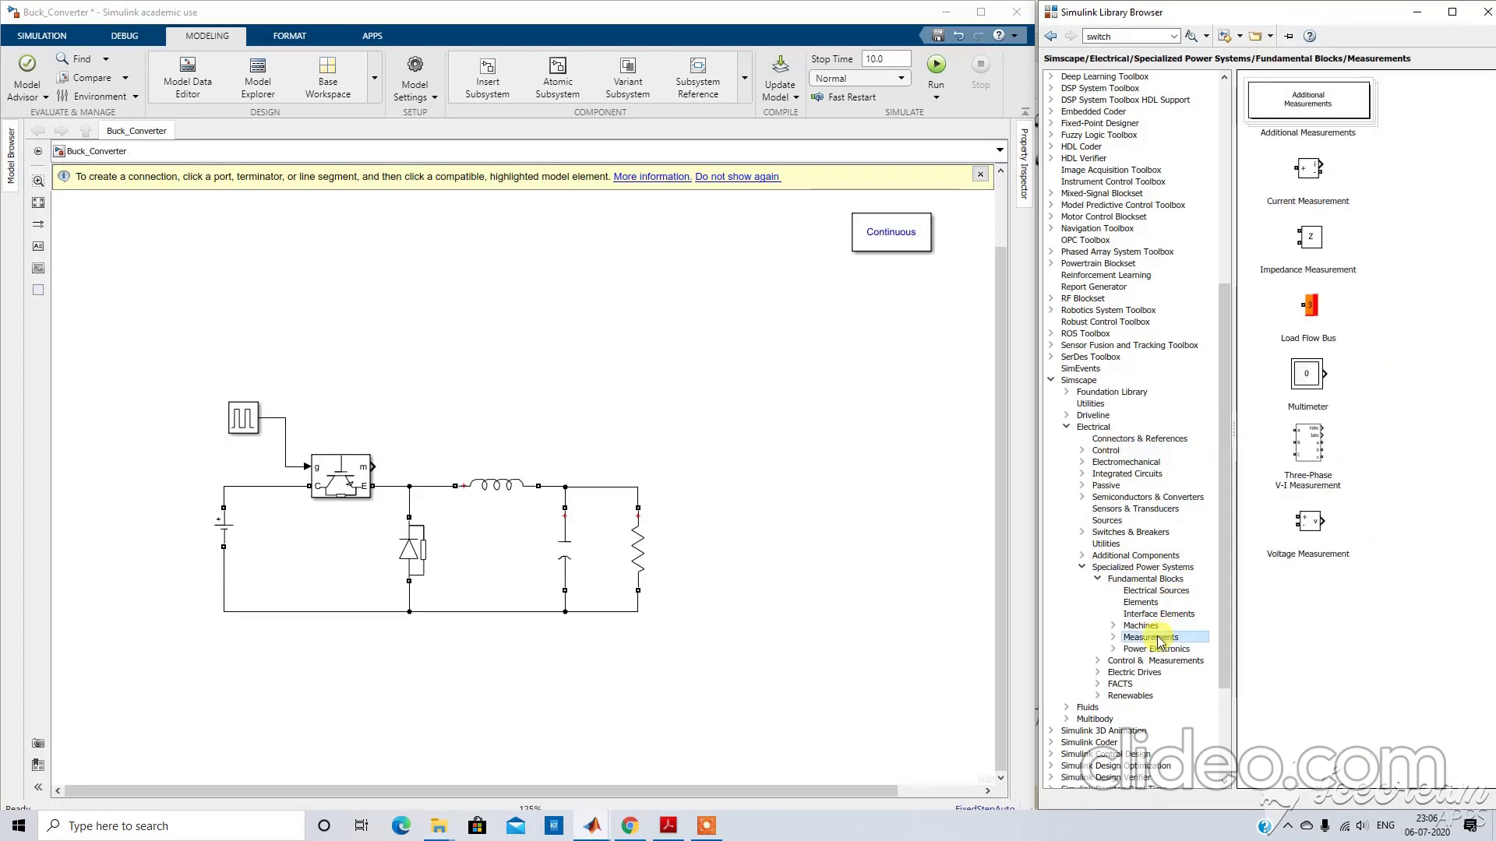
{"action": "right_click", "coordinate": [1316, 532]}
{"action": "left_click", "coordinate": [1325, 537]}
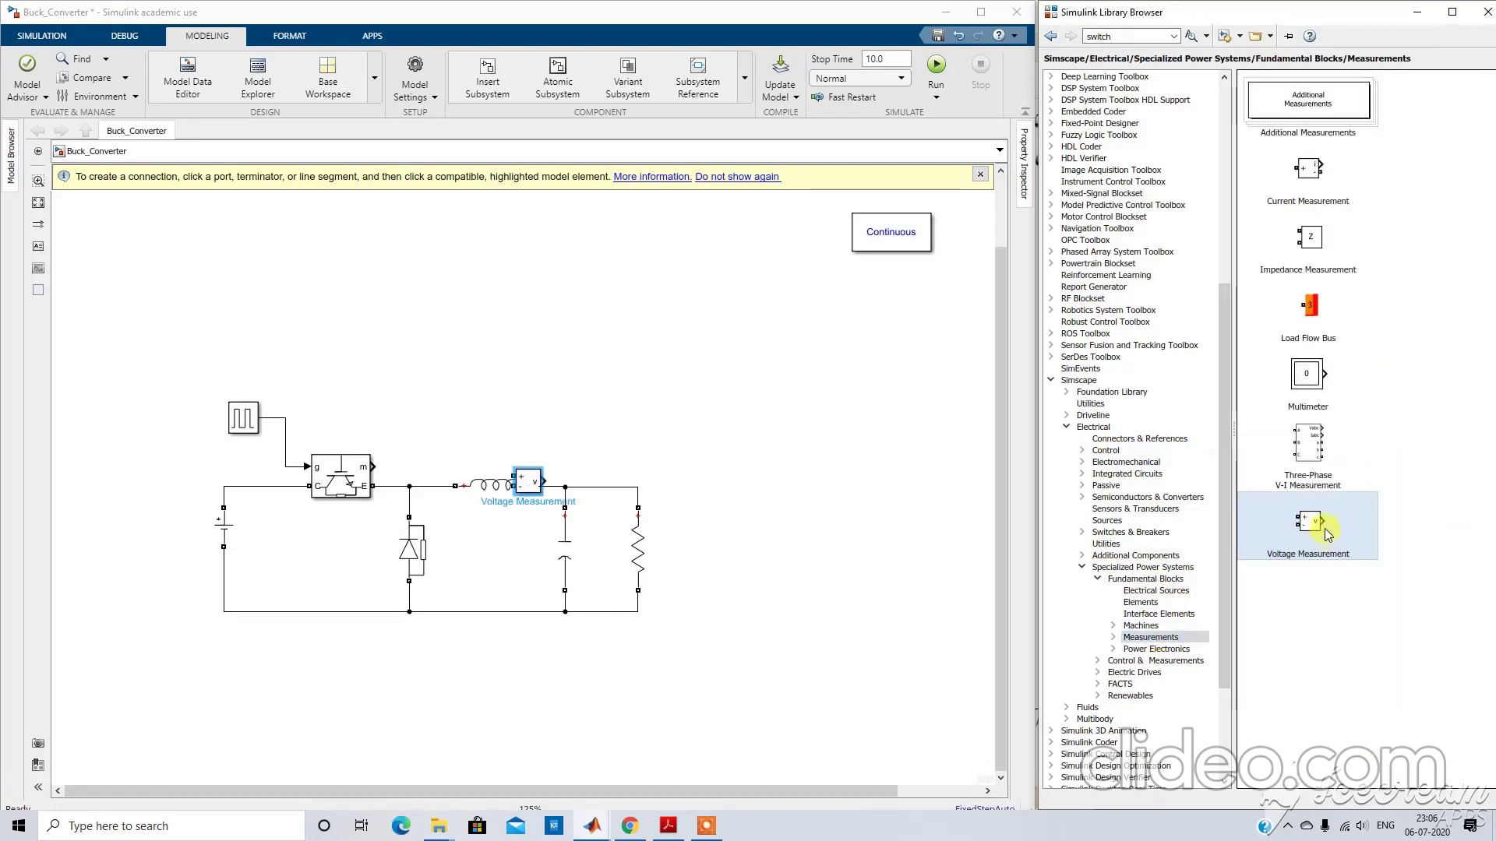
{"action": "left_click", "coordinate": [1307, 168]}
{"action": "right_click", "coordinate": [1309, 175]}
{"action": "left_click", "coordinate": [1317, 185]}
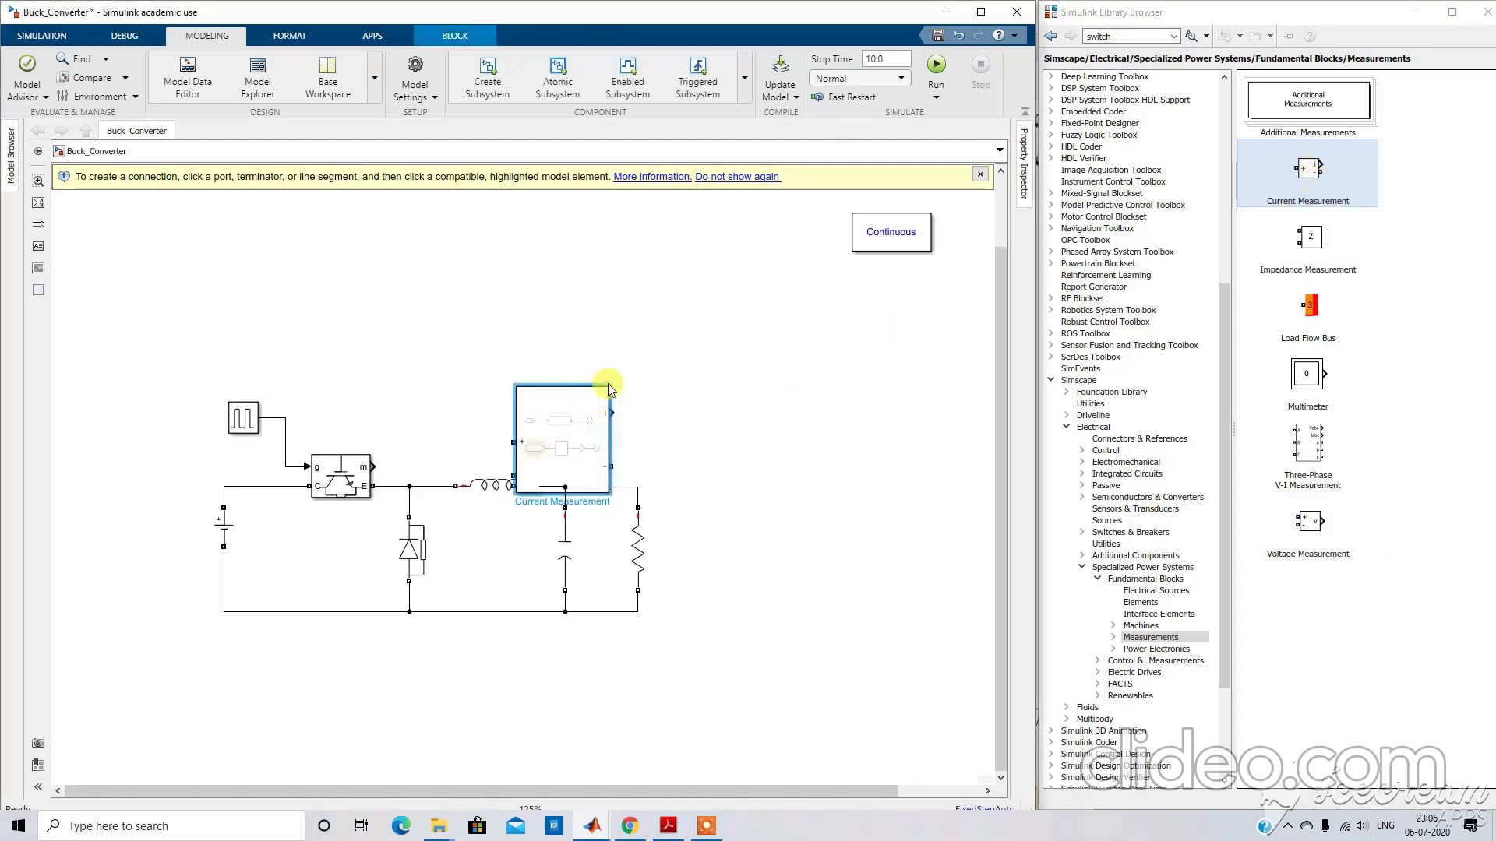
Shrink the Current Measurement block and move both measurement blocks onto empty canvas above the circuit.
{"action": "left_click_drag", "start_coordinate": [608, 387], "coordinate": [546, 463]}
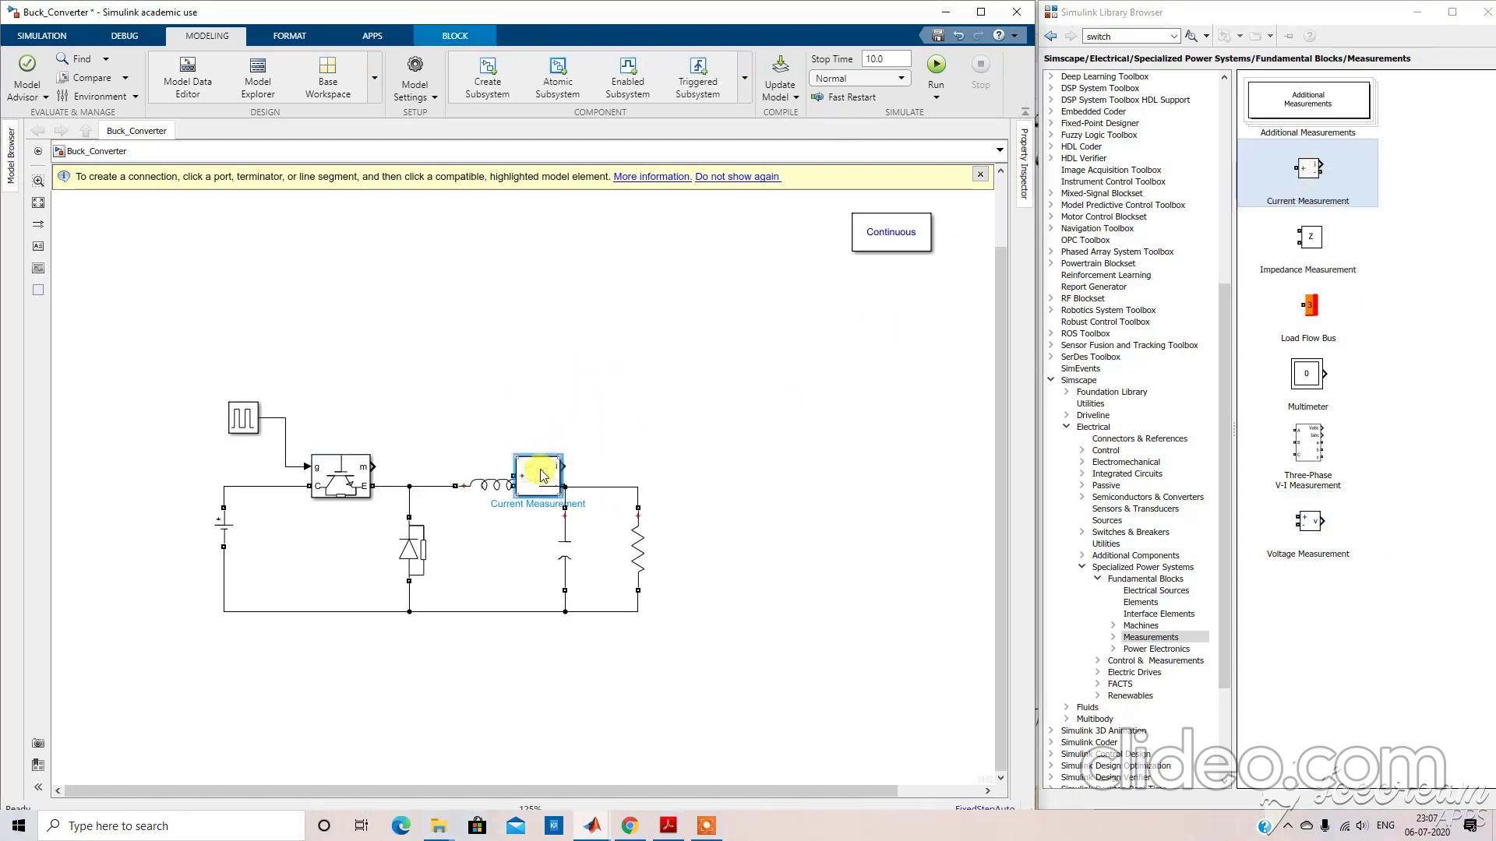
{"action": "key", "text": "ctrl+z"}
{"action": "key", "text": "ctrl+z"}
{"action": "key", "text": "ctrl+z"}
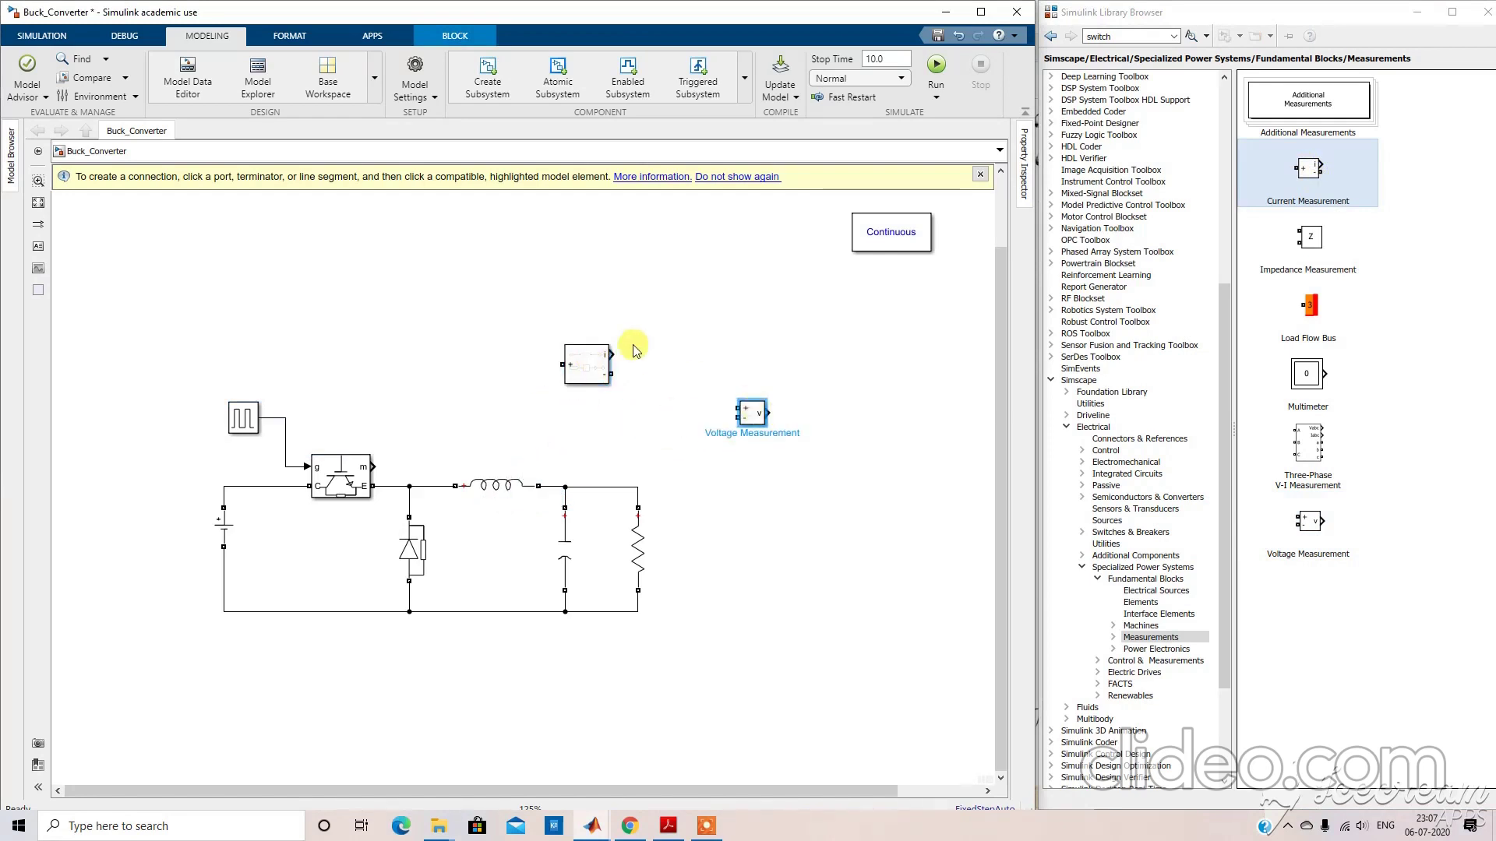
{"action": "left_click", "coordinate": [608, 347]}
{"action": "mouse_move", "coordinate": [610, 346]}
{"action": "left_mouse_down"}
{"action": "mouse_move", "coordinate": [584, 350]}
{"action": "mouse_move", "coordinate": [597, 360]}
{"action": "left_mouse_up"}
Place the Voltage Measurement block to the right of the load resistor and connect its terminals across the resistor.
{"action": "left_click", "coordinate": [748, 413]}
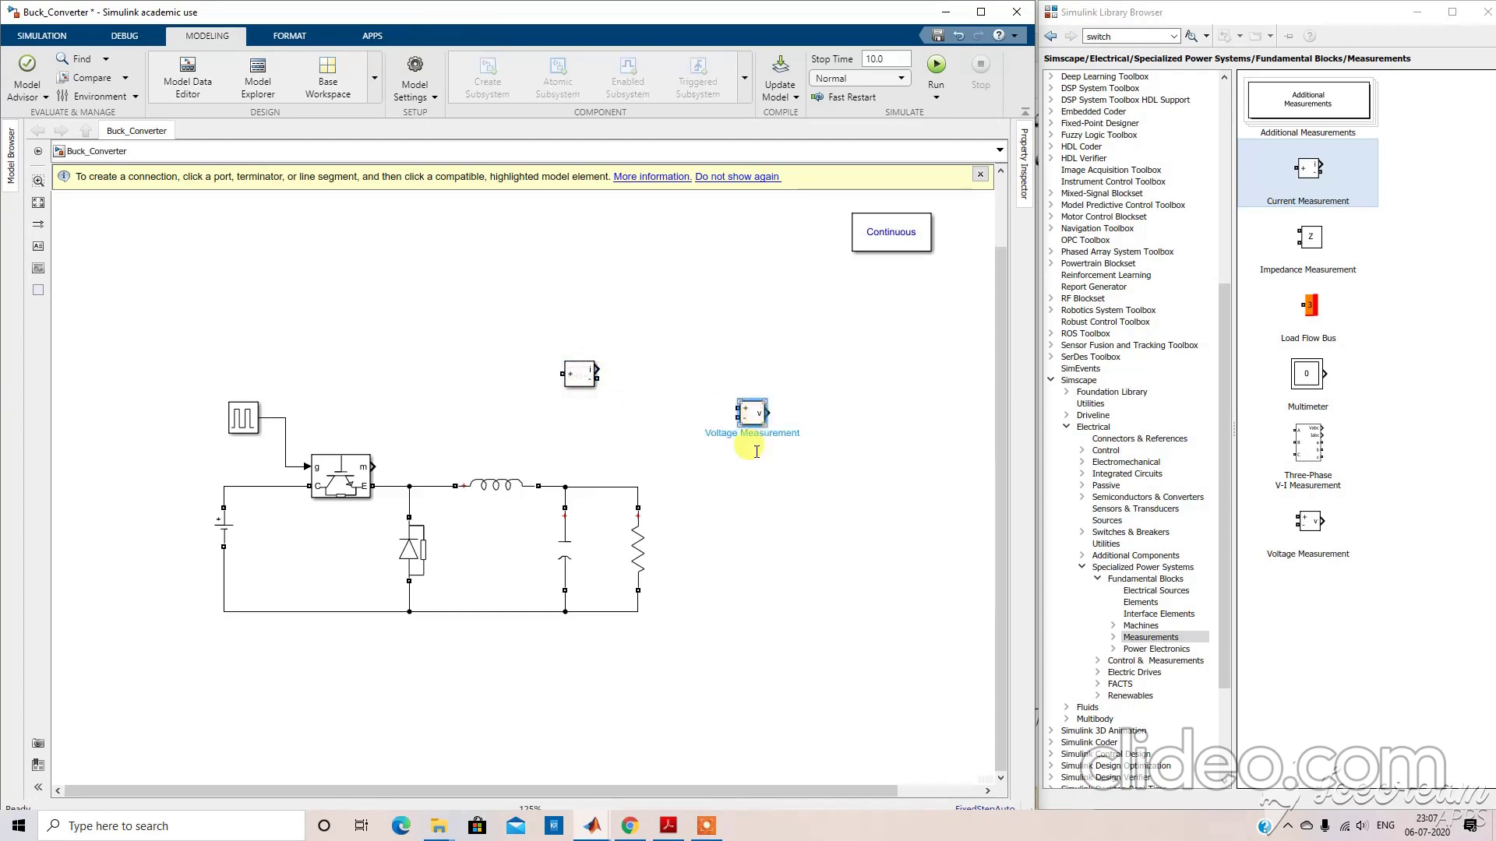
{"action": "left_click_drag", "start_coordinate": [752, 413], "coordinate": [638, 491]}
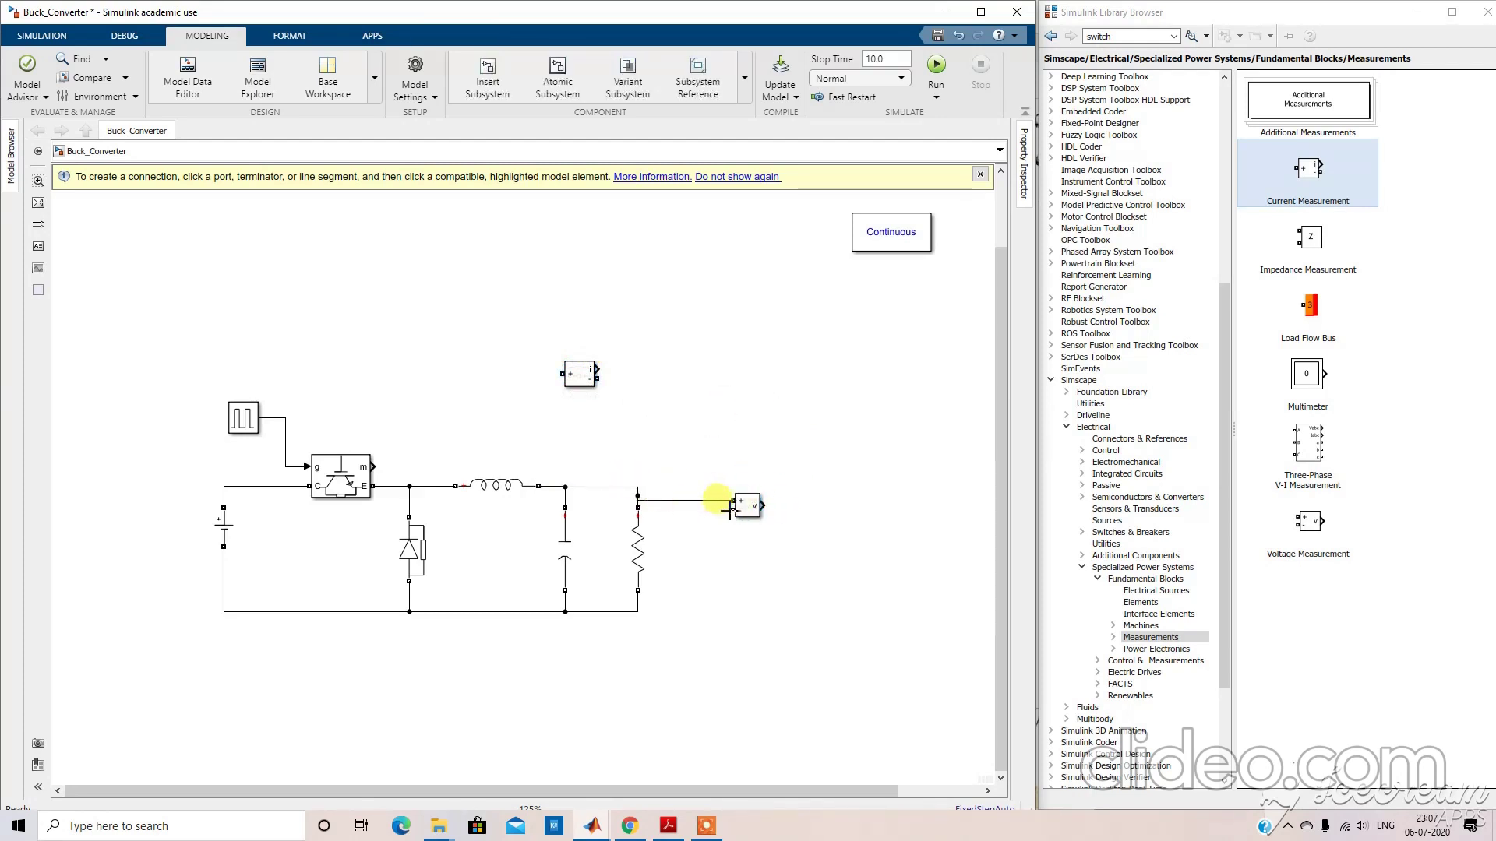
{"action": "left_click_drag", "start_coordinate": [730, 510], "coordinate": [639, 605]}
{"action": "left_click", "coordinate": [744, 499]}
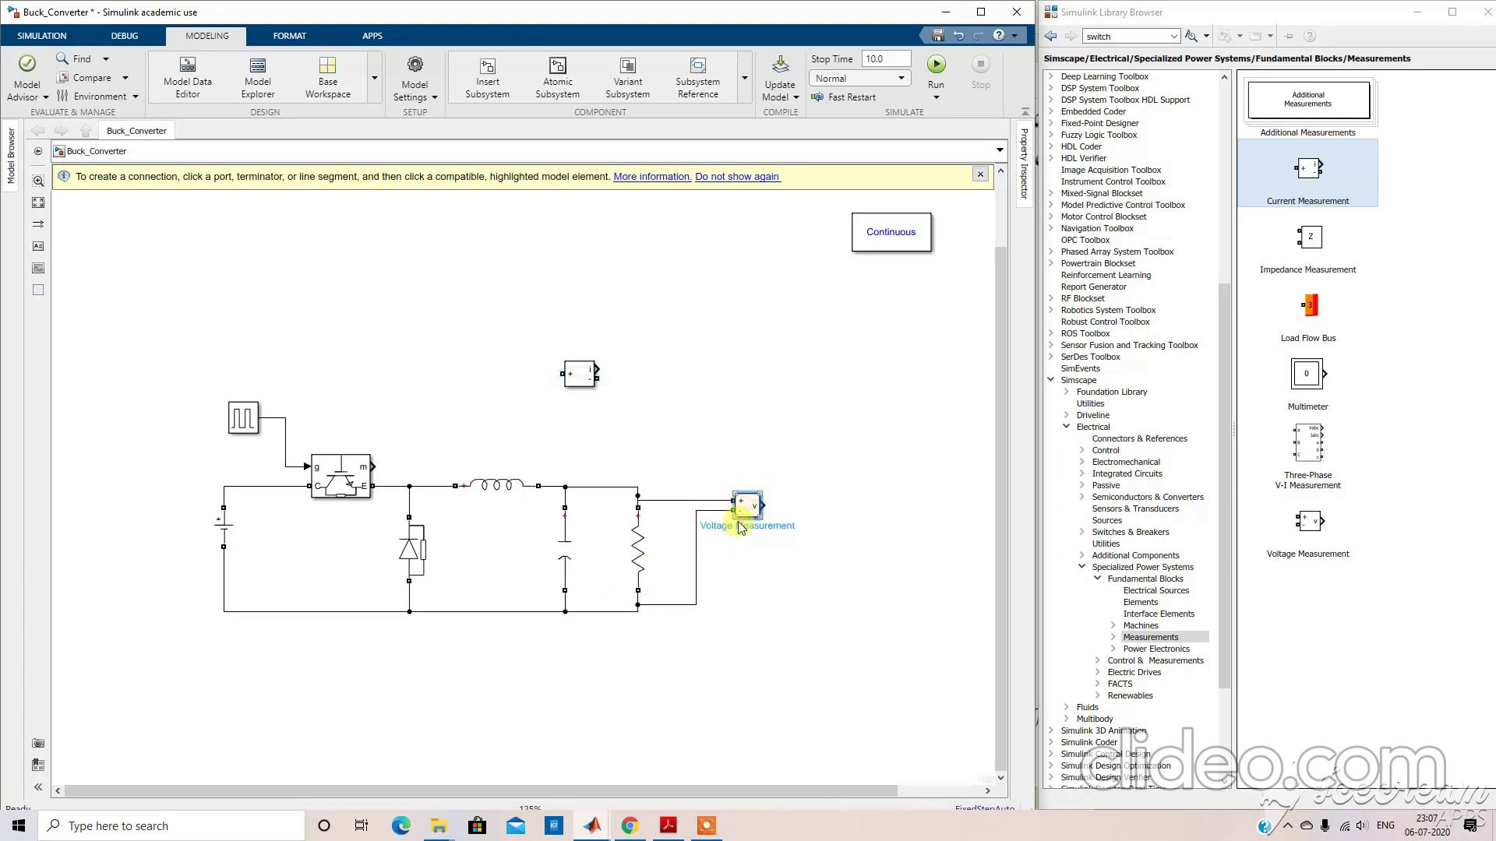
{"action": "left_click_drag", "start_coordinate": [741, 521], "coordinate": [726, 550]}
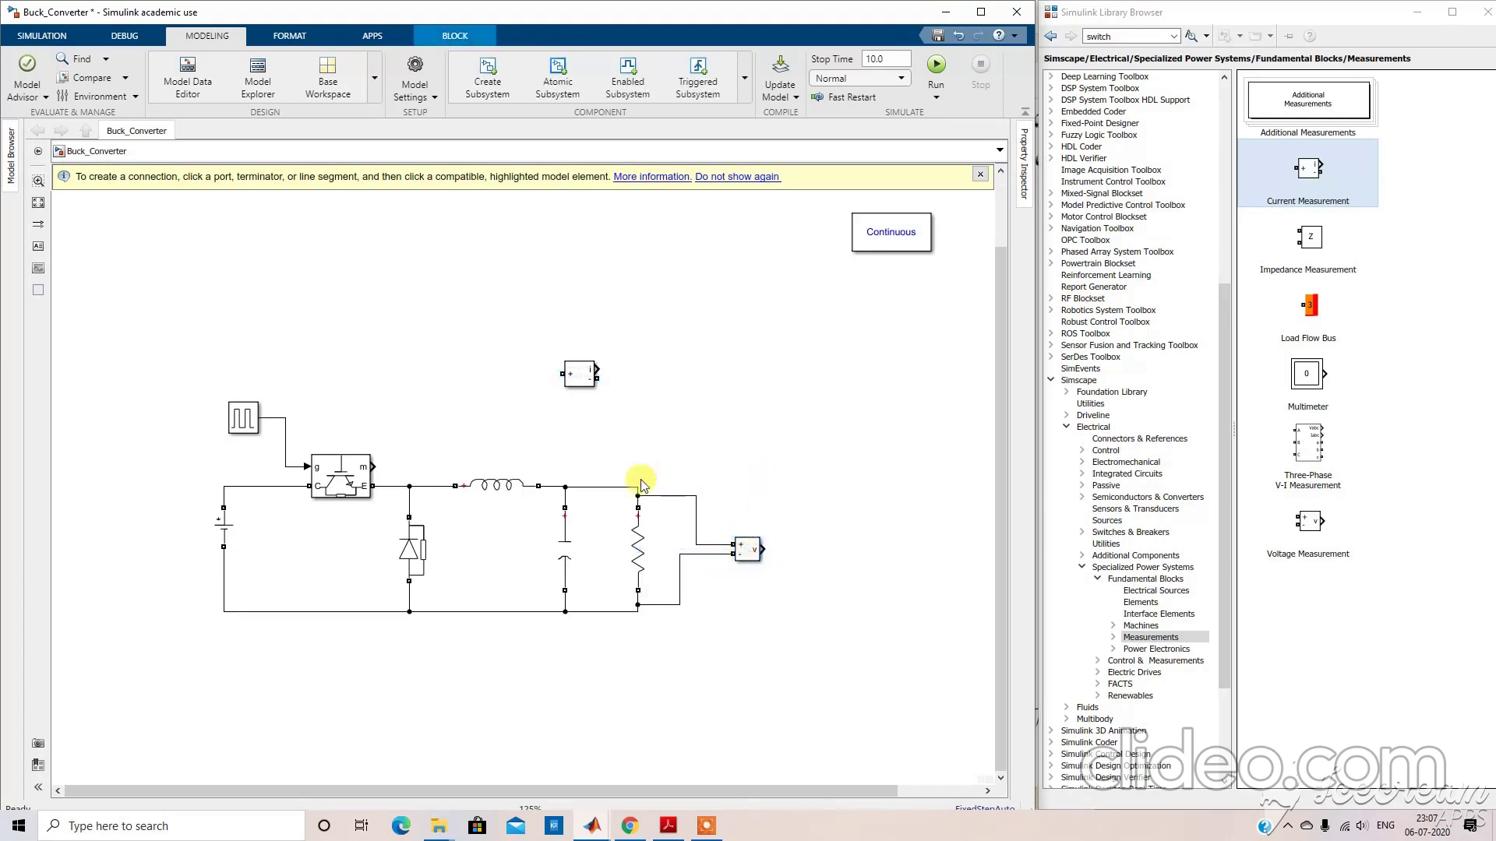
Insert the Current Measurement block in series between the IGBT-diode node and the inductor.
{"action": "left_click", "coordinate": [438, 494]}
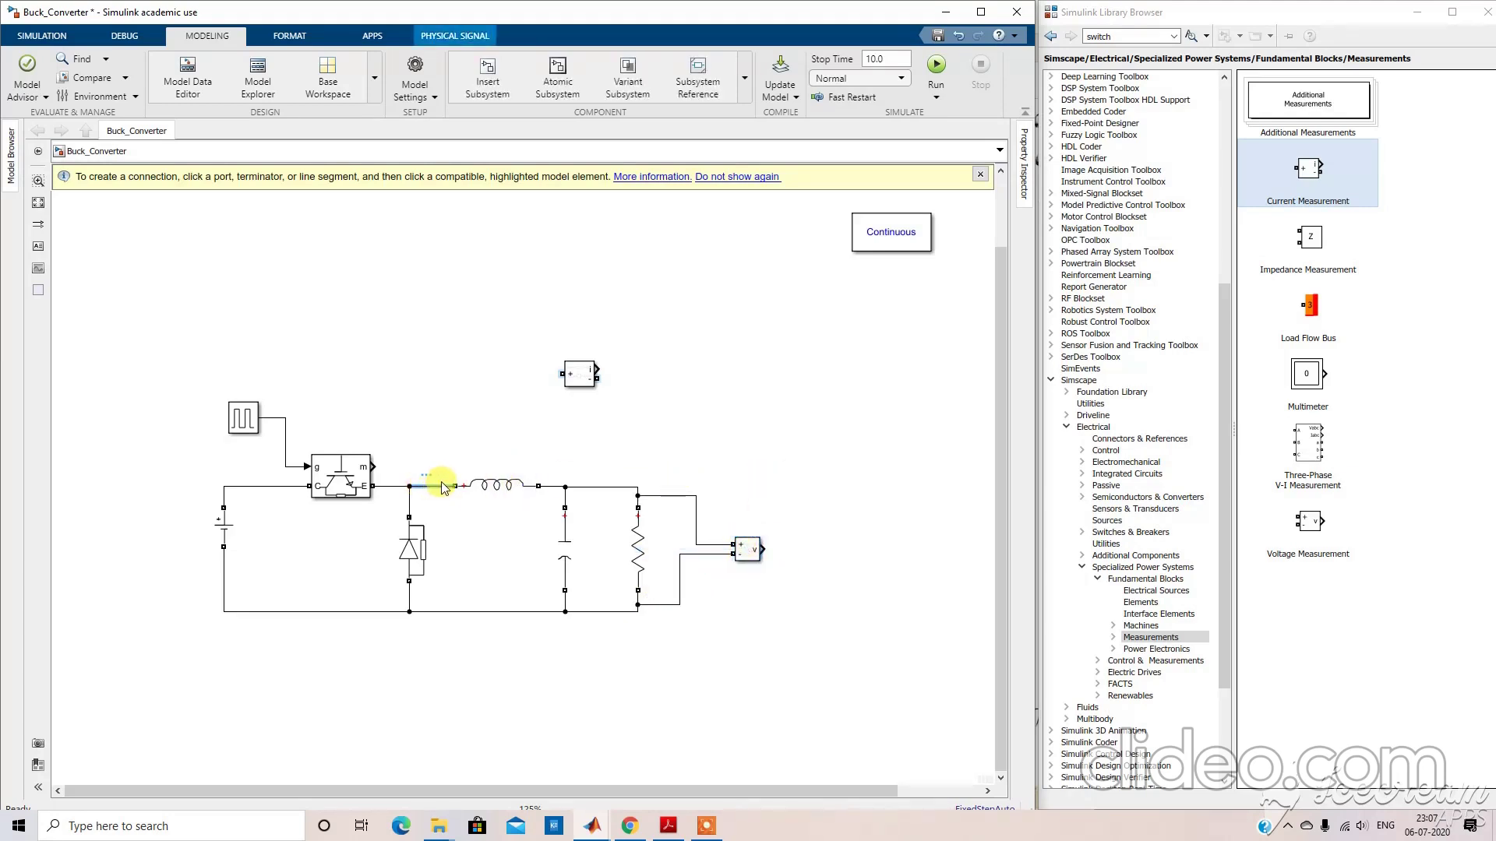
{"action": "left_click_drag", "start_coordinate": [578, 373], "coordinate": [450, 475]}
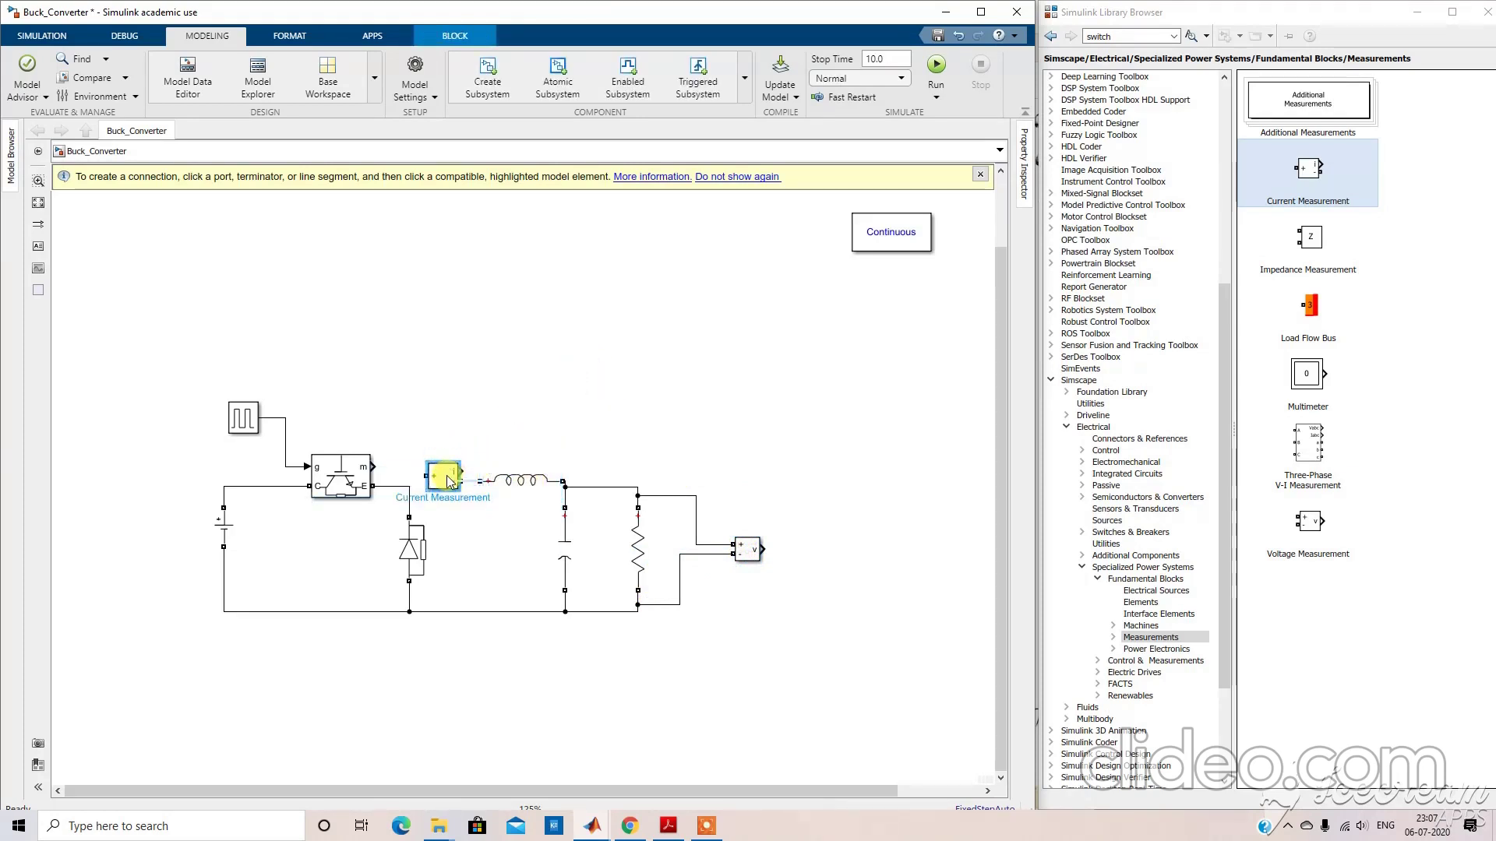
{"action": "left_click", "coordinate": [391, 472]}
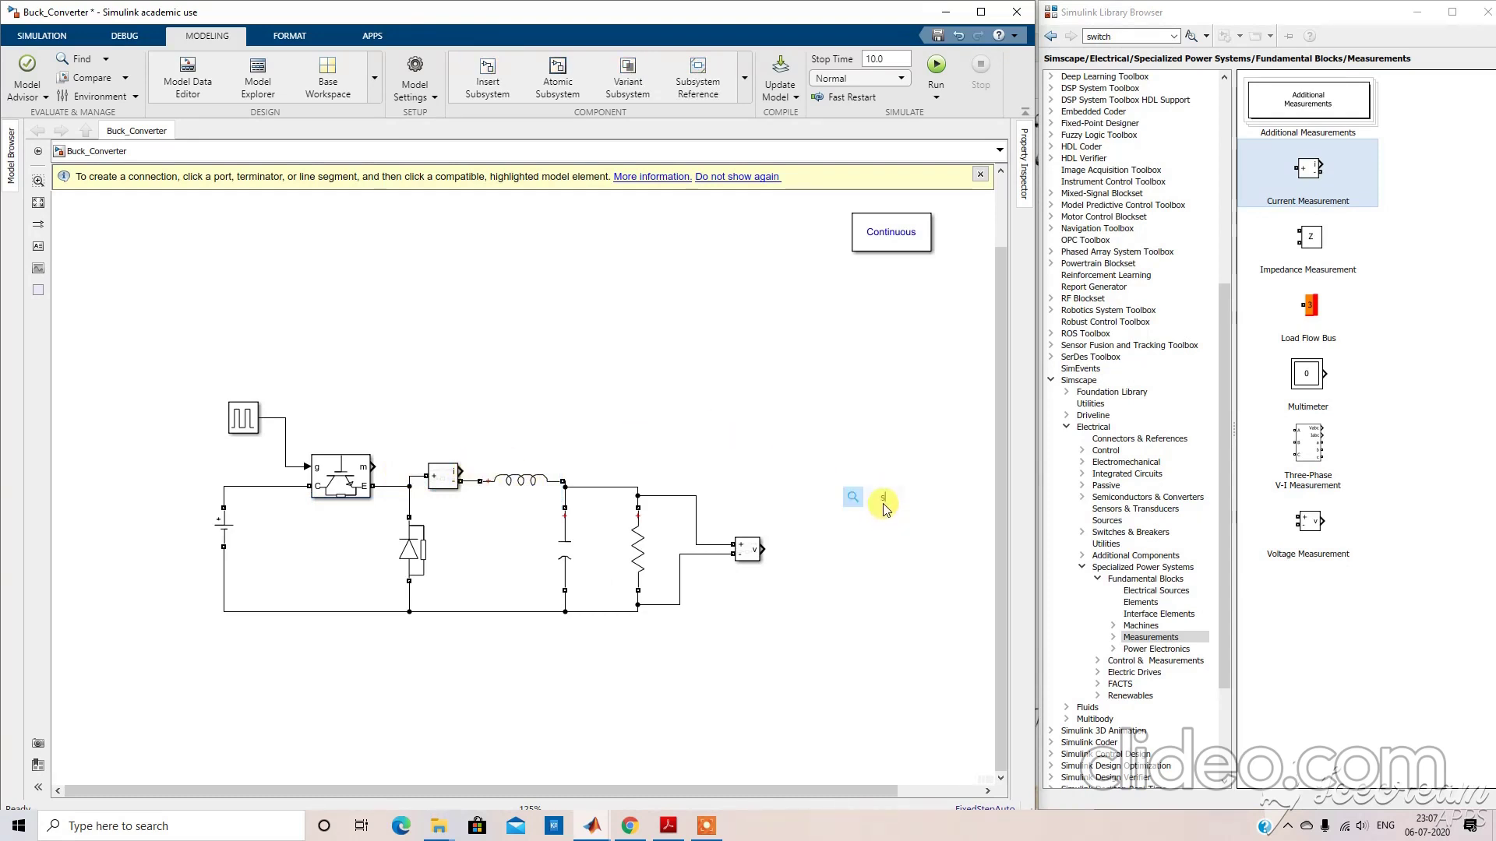
Add a Scope to the right of the Voltage Measurement block and set its number of input ports to 2.
{"action": "left_click", "coordinate": [843, 514]}
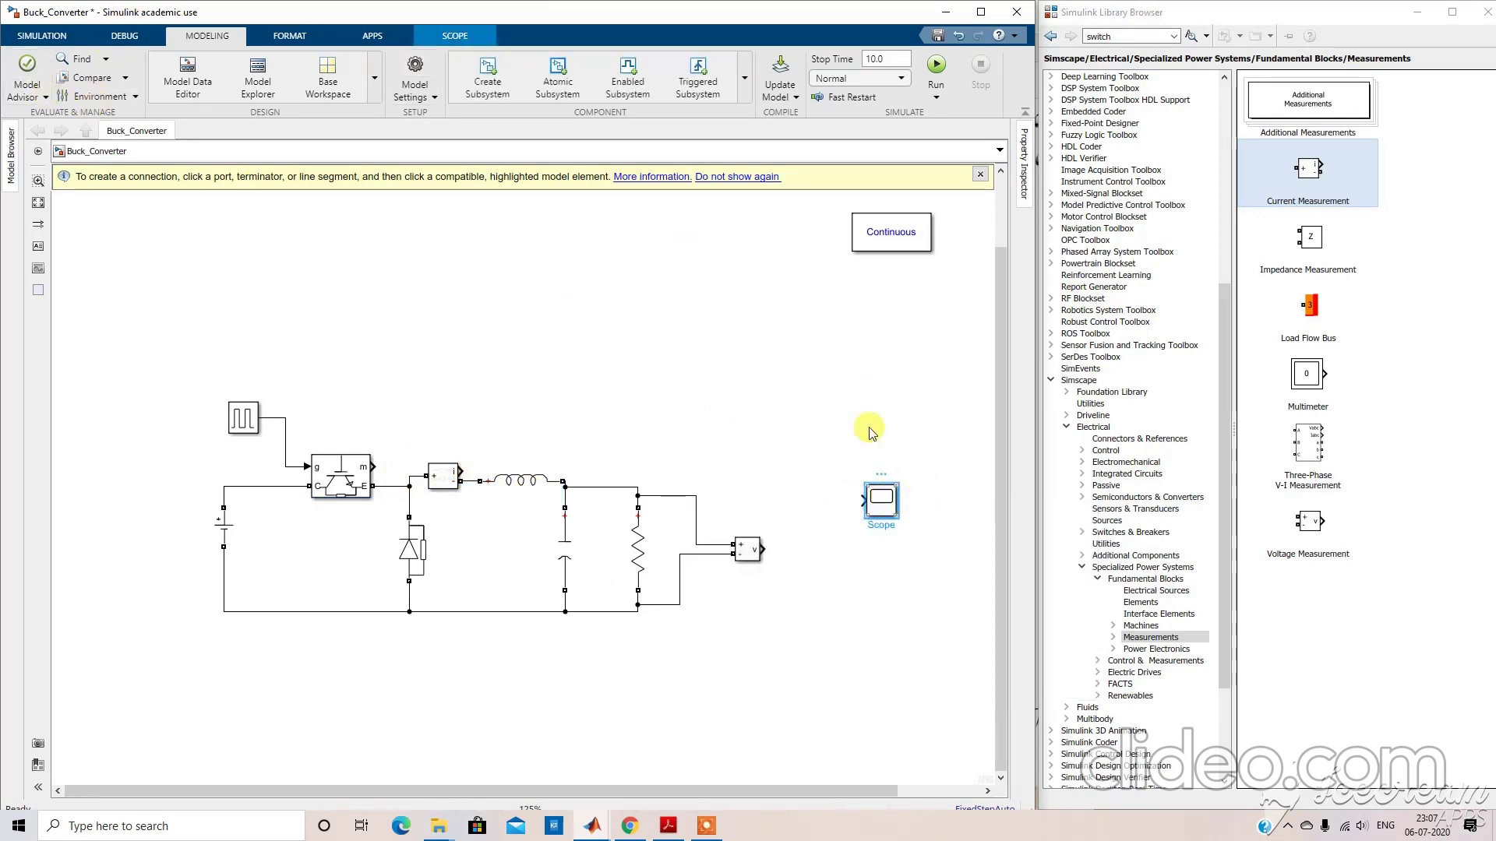
{"action": "double_click", "coordinate": [876, 503]}
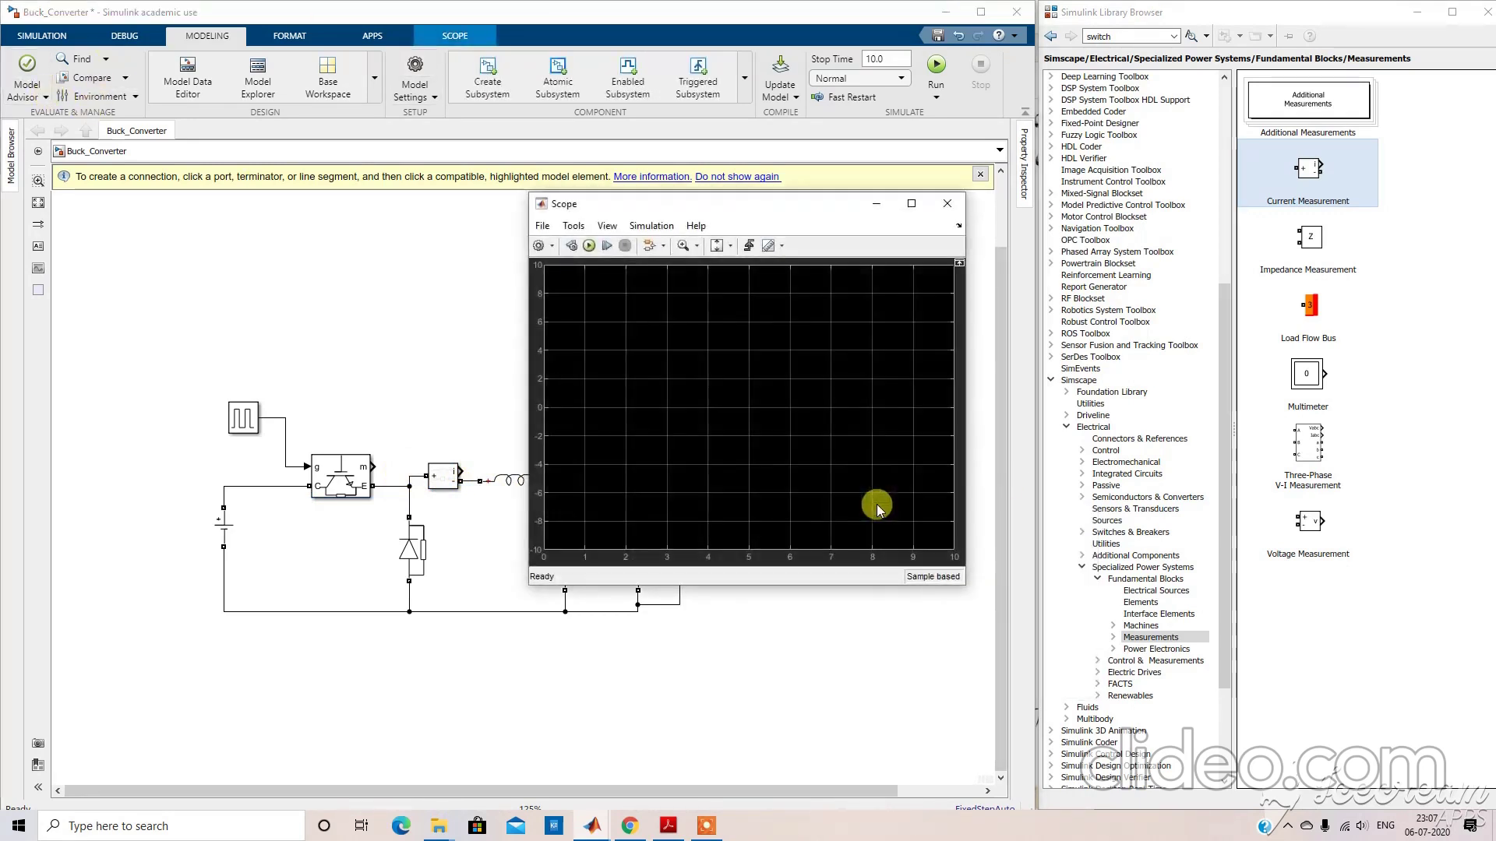
{"action": "left_click", "coordinate": [537, 245]}
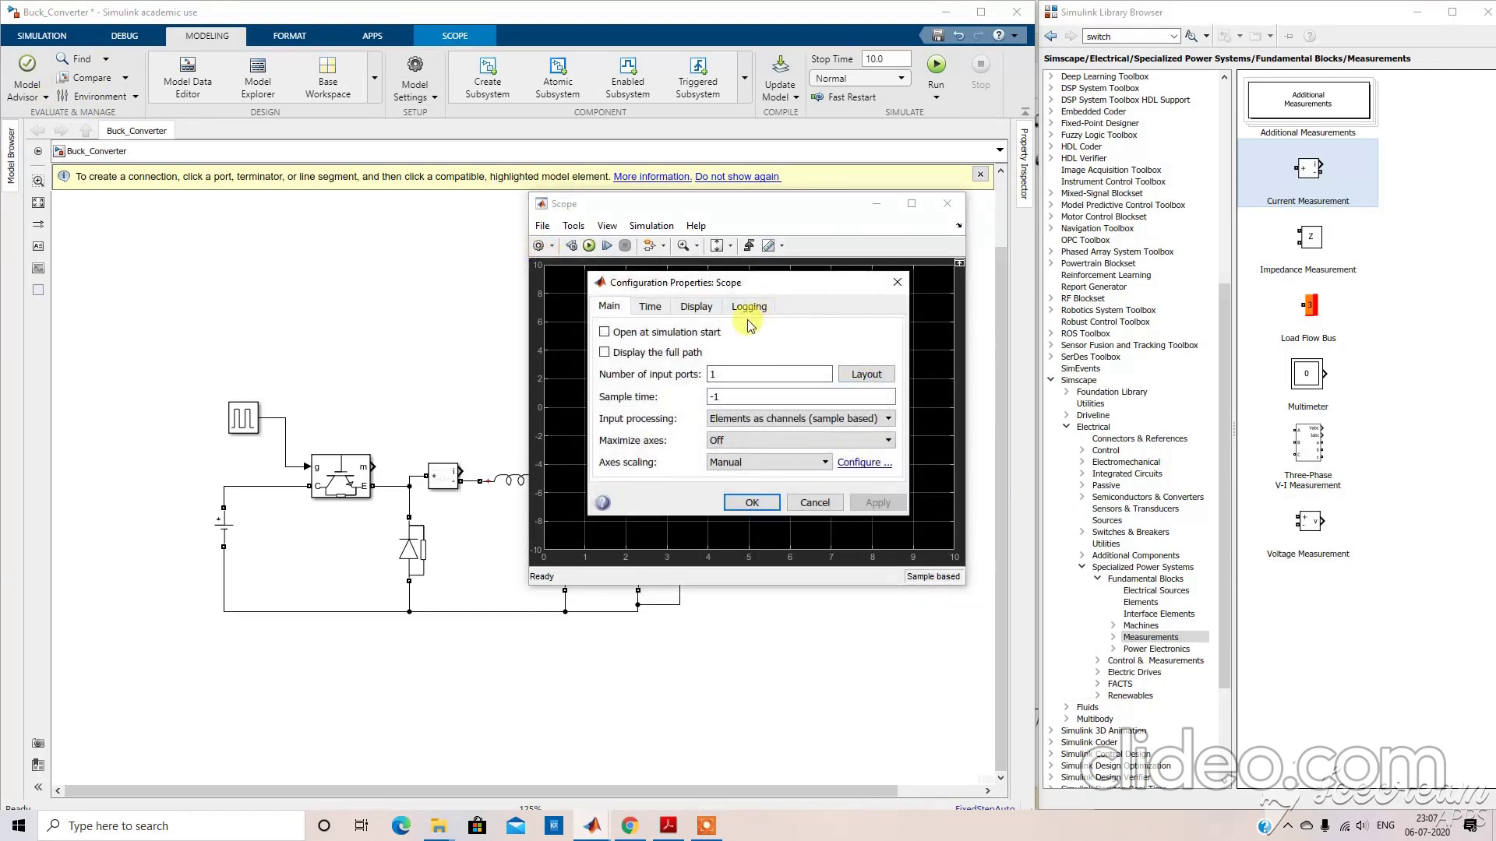
{"action": "double_click", "coordinate": [761, 373]}
{"action": "type", "text": "12"}
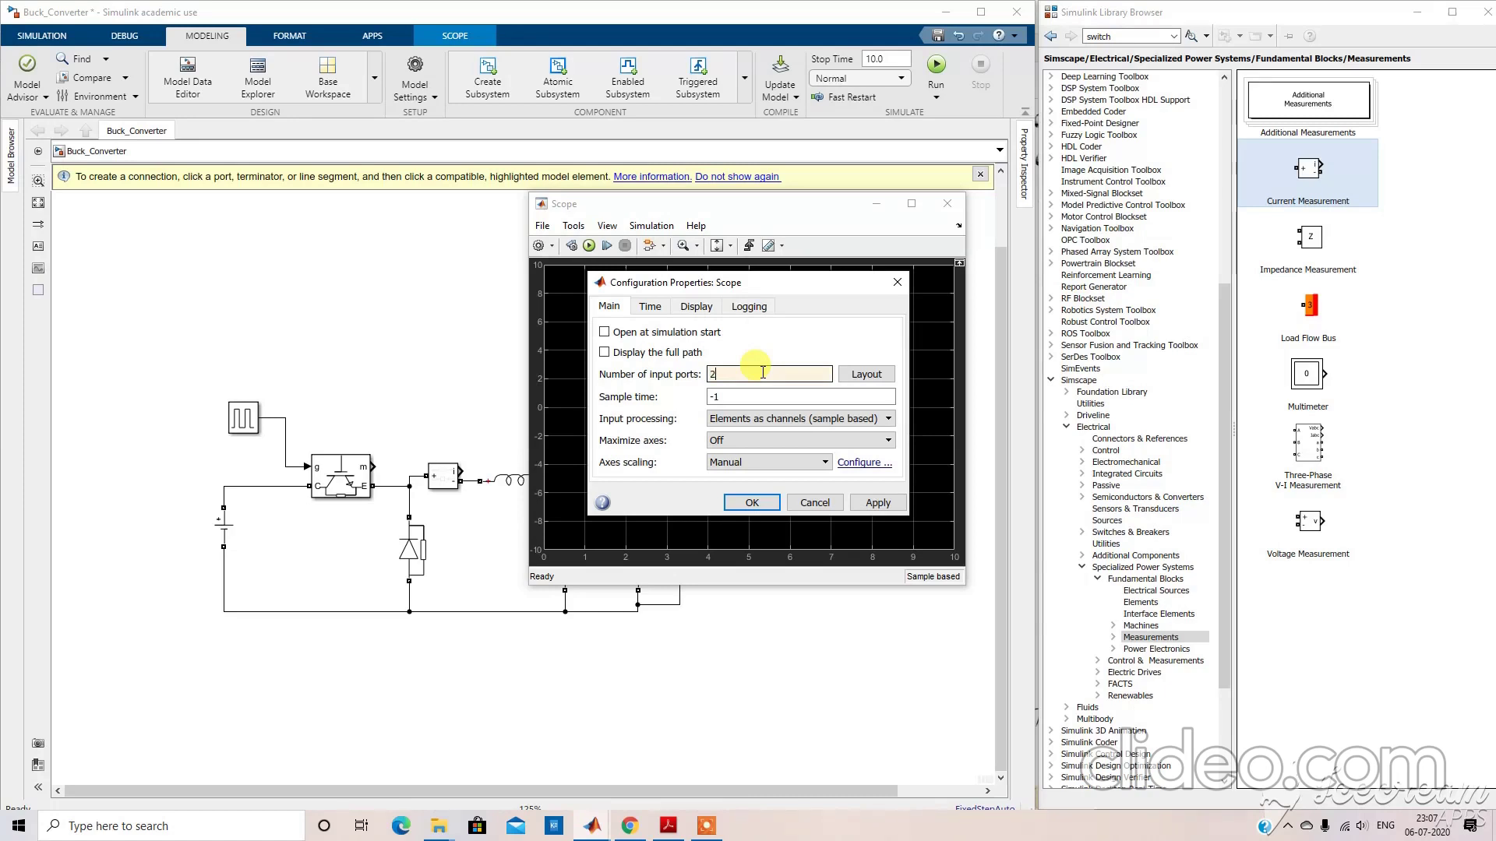
{"action": "left_click", "coordinate": [872, 503]}
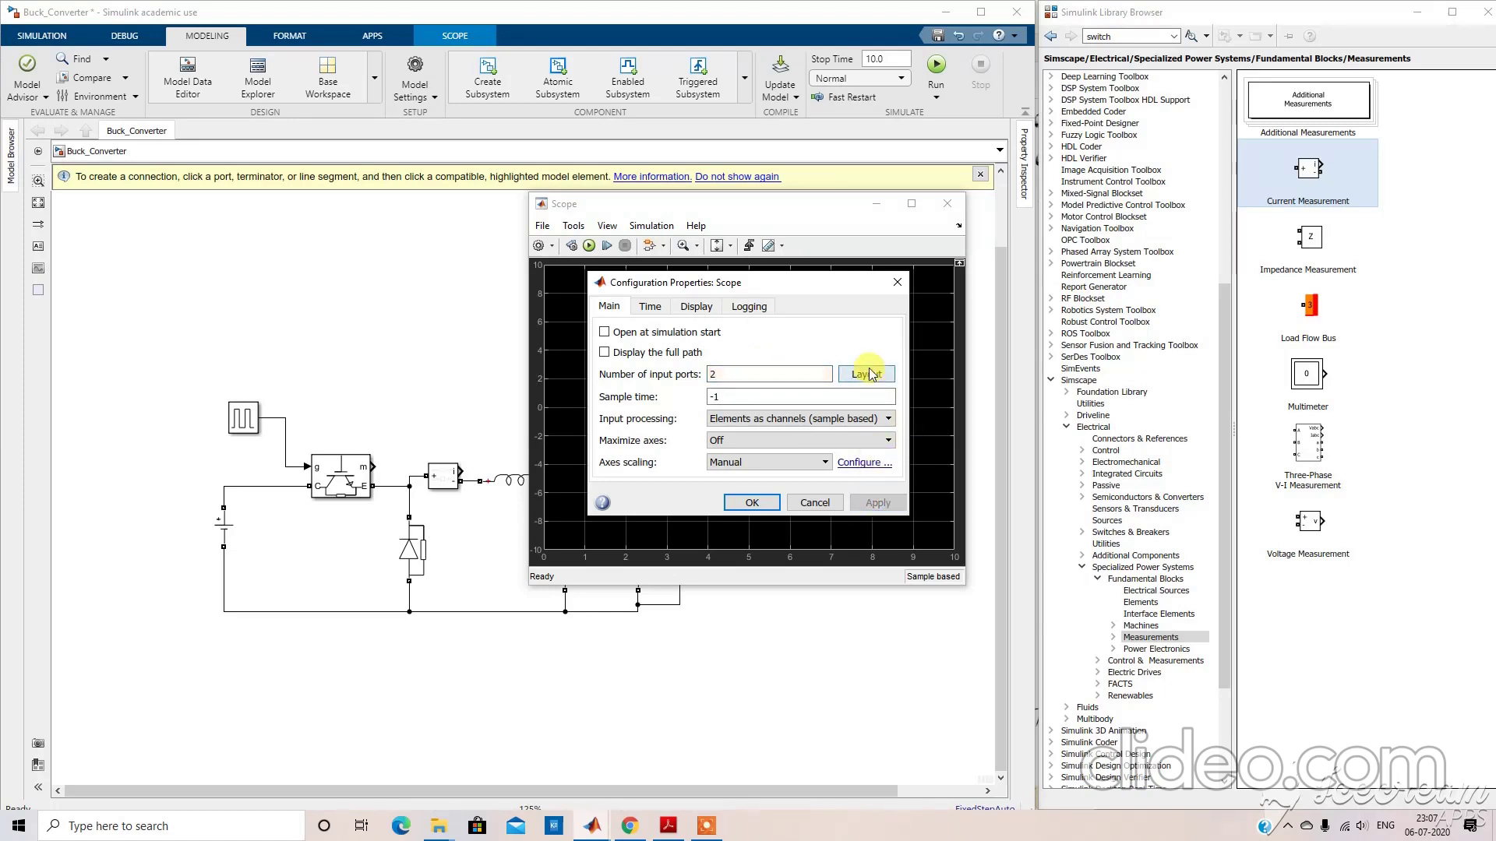
Arrange the Scope's two displays in a layout of two stacked rows and close the Scope.
{"action": "left_click", "coordinate": [870, 374]}
{"action": "left_click", "coordinate": [925, 424]}
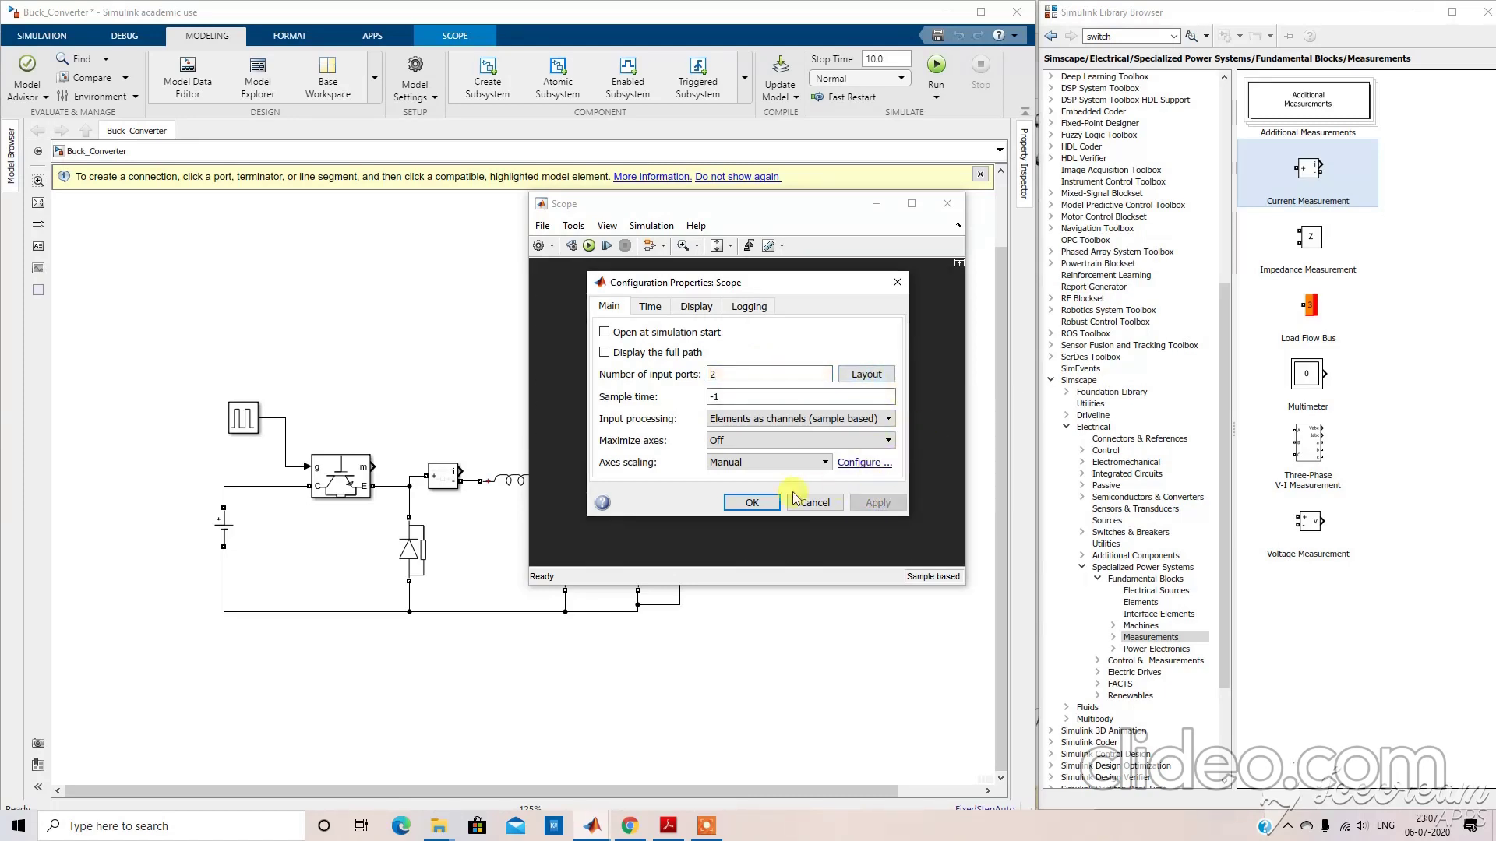
{"action": "left_click", "coordinate": [741, 507]}
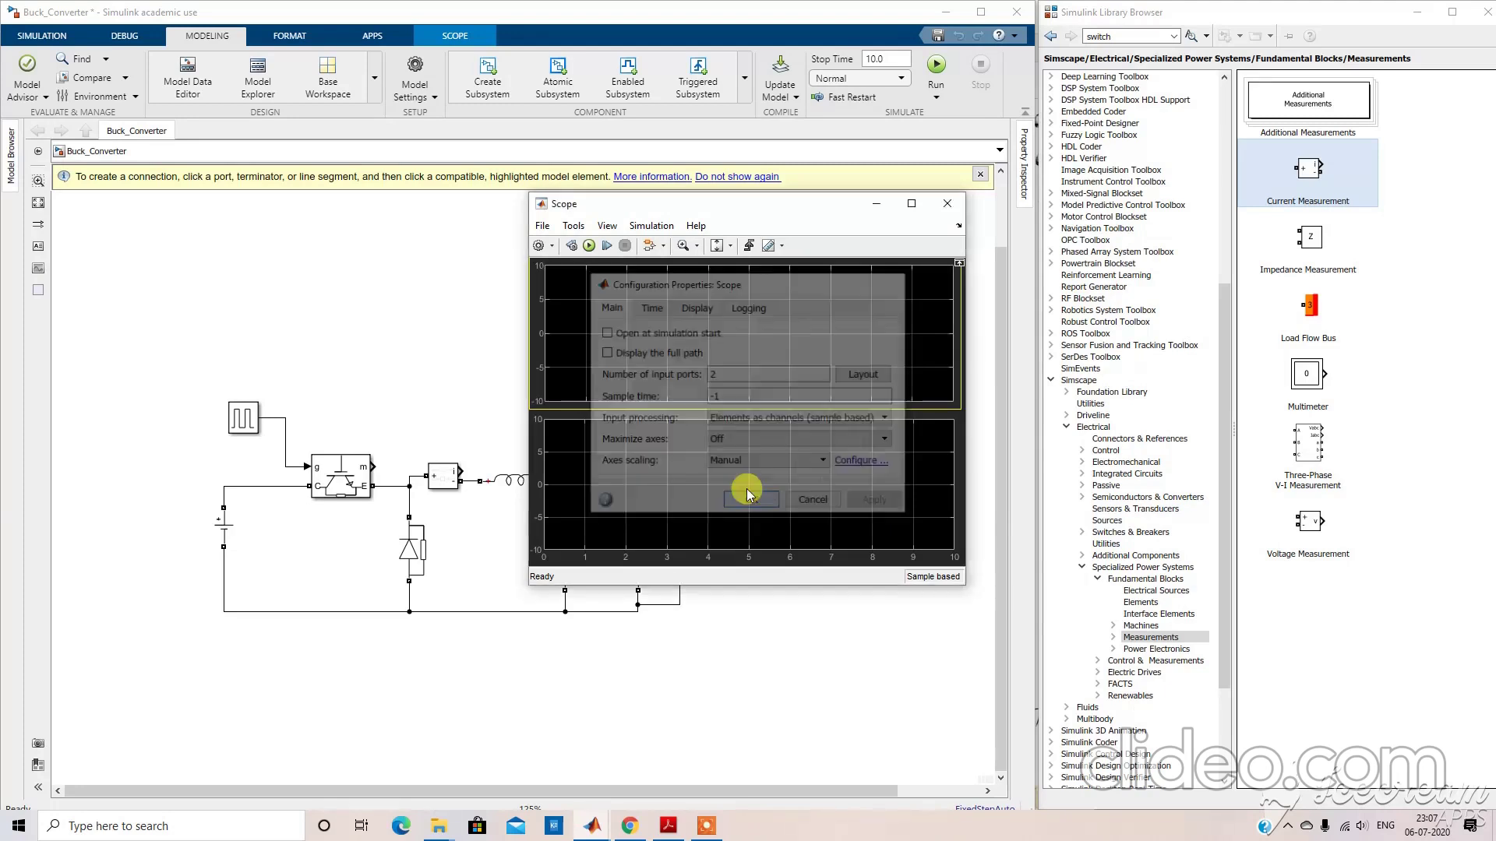
{"action": "left_click", "coordinate": [948, 204]}
Connect the Current Measurement output to the Scope's first input and the Voltage Measurement output to its second input.
{"action": "left_click_drag", "start_coordinate": [873, 507], "coordinate": [862, 533]}
{"action": "left_click_drag", "start_coordinate": [762, 549], "coordinate": [458, 472]}
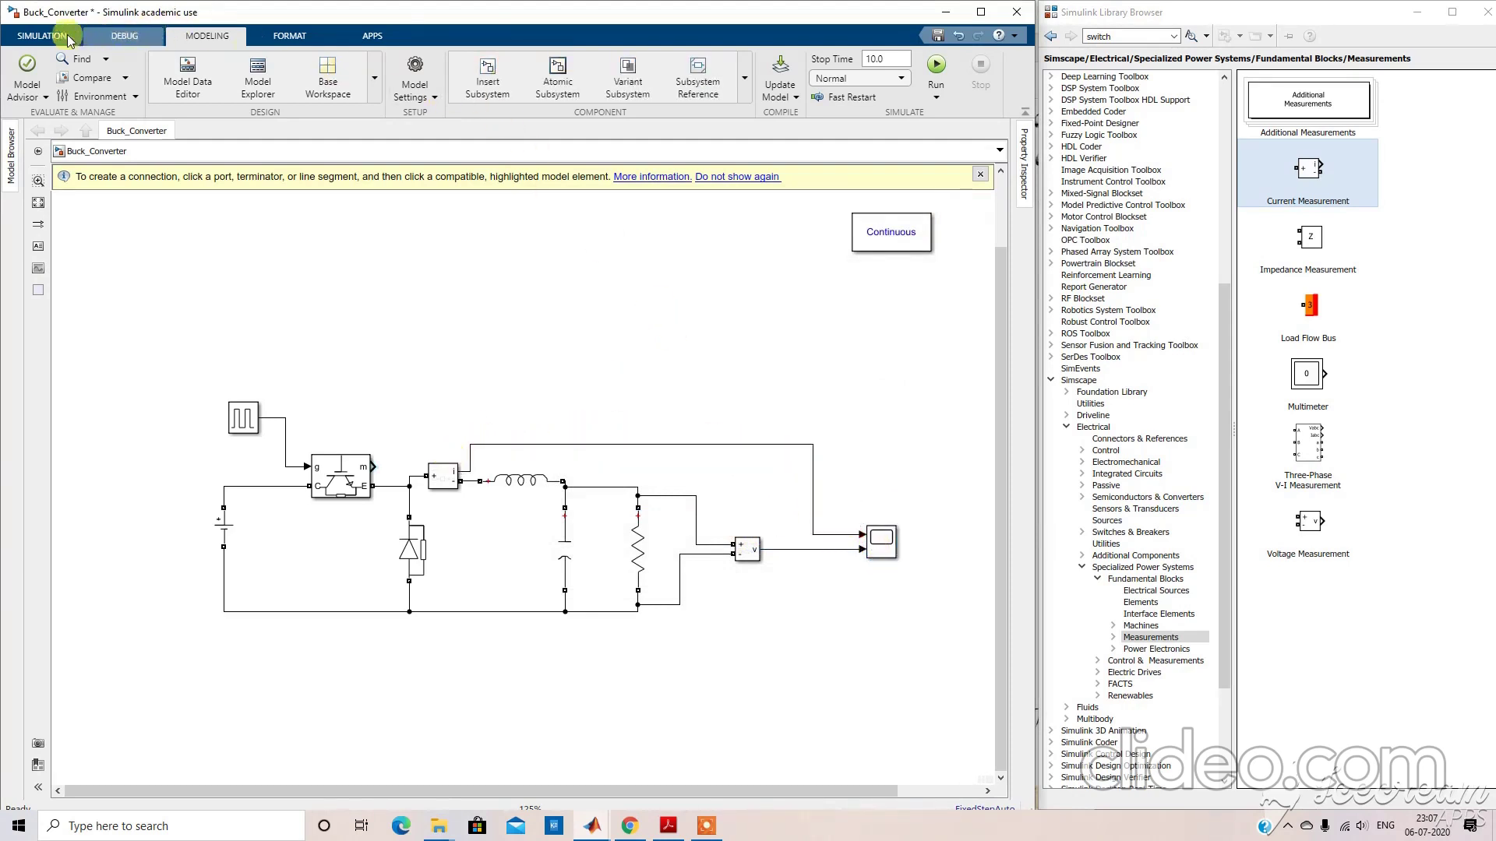
Run the simulation, read the reported diagnostics and minimize the Diagnostic Viewer.
{"action": "left_click", "coordinate": [44, 36]}
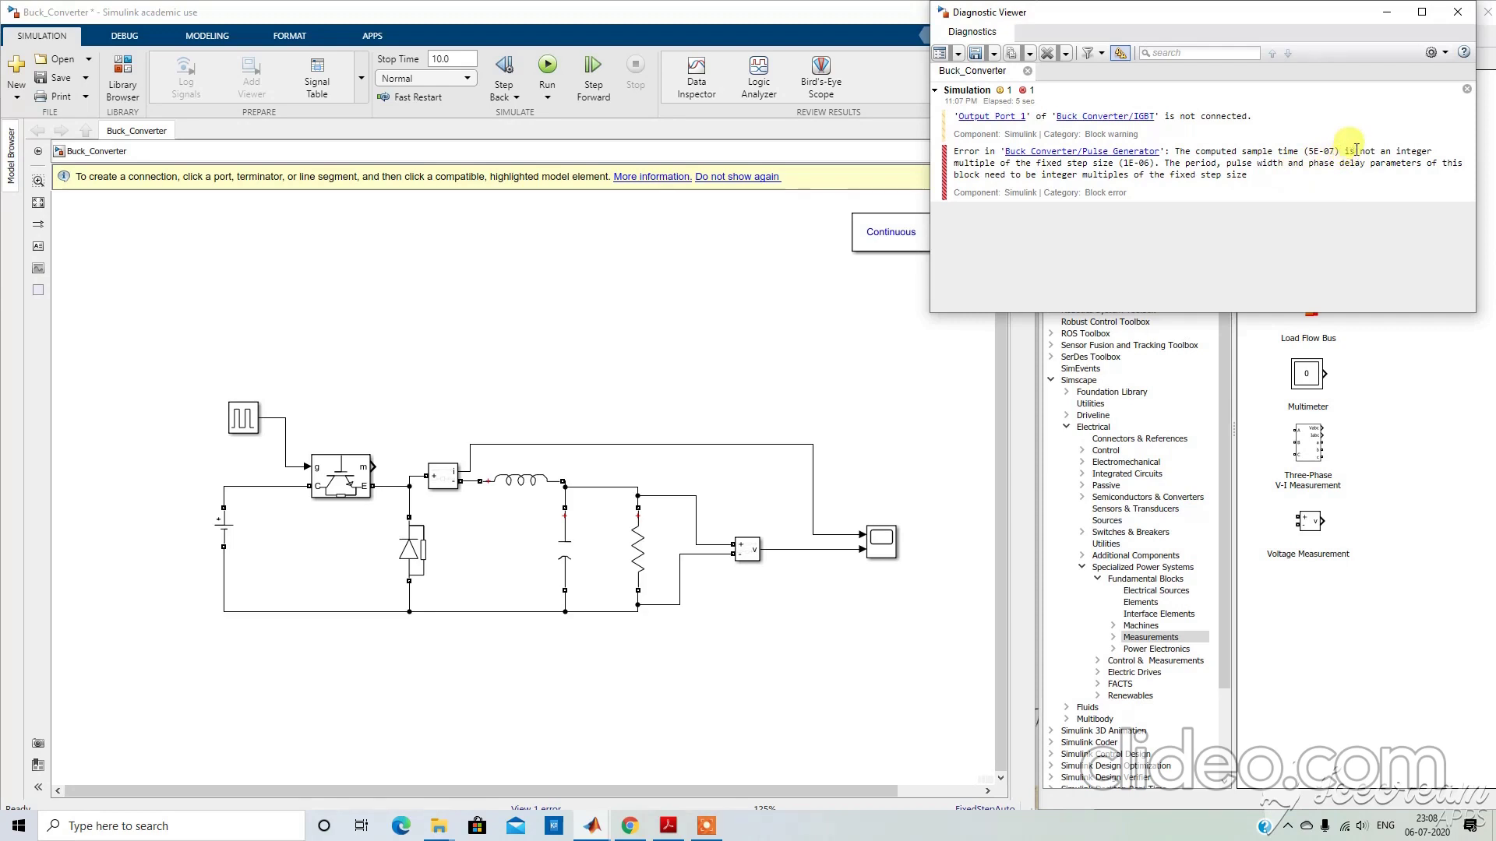
{"action": "left_click", "coordinate": [1386, 11]}
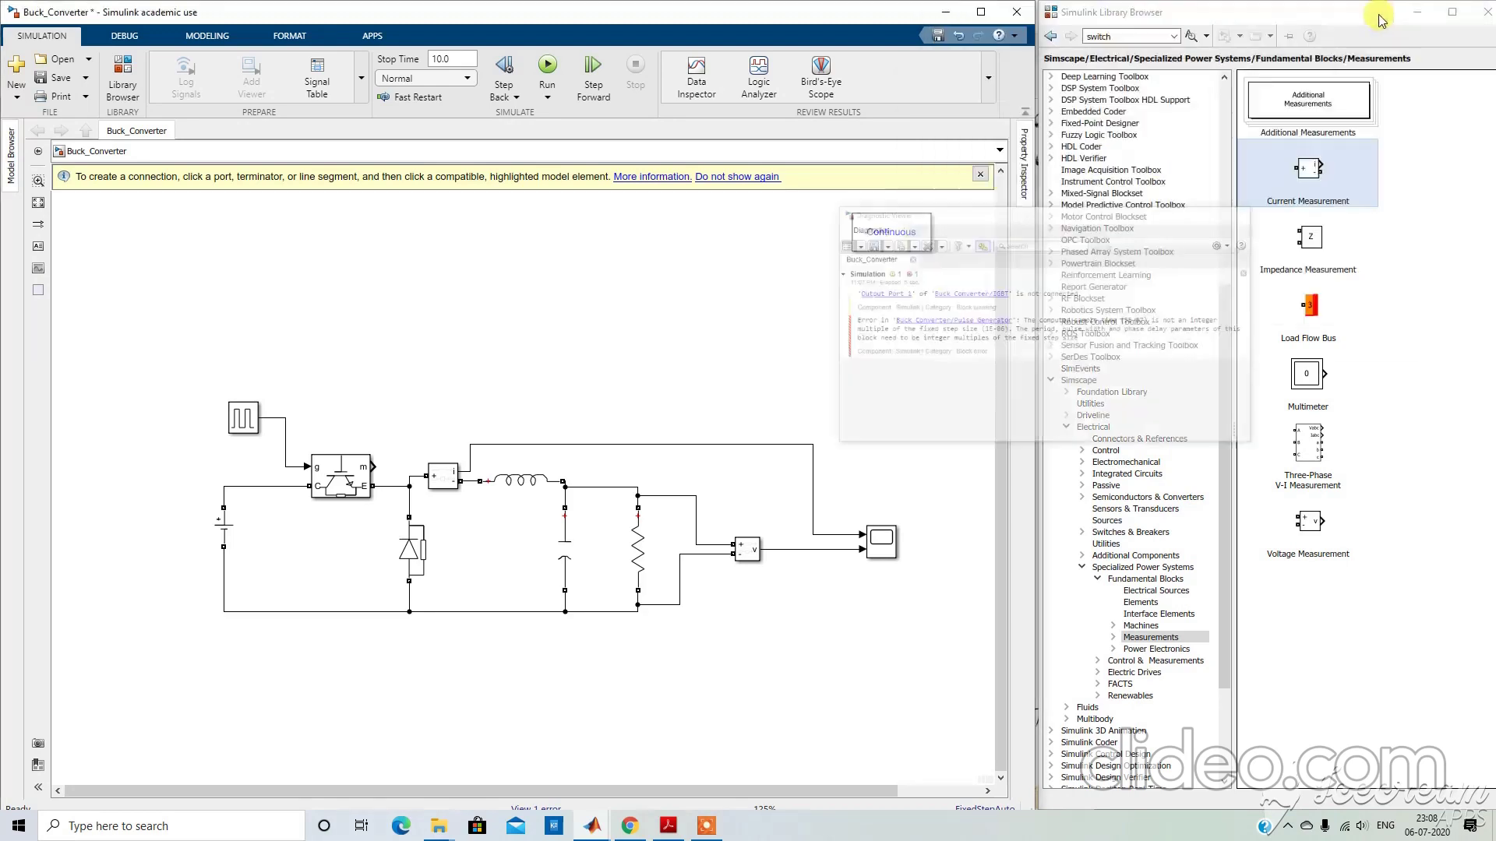
{"action": "left_click", "coordinate": [921, 227]}
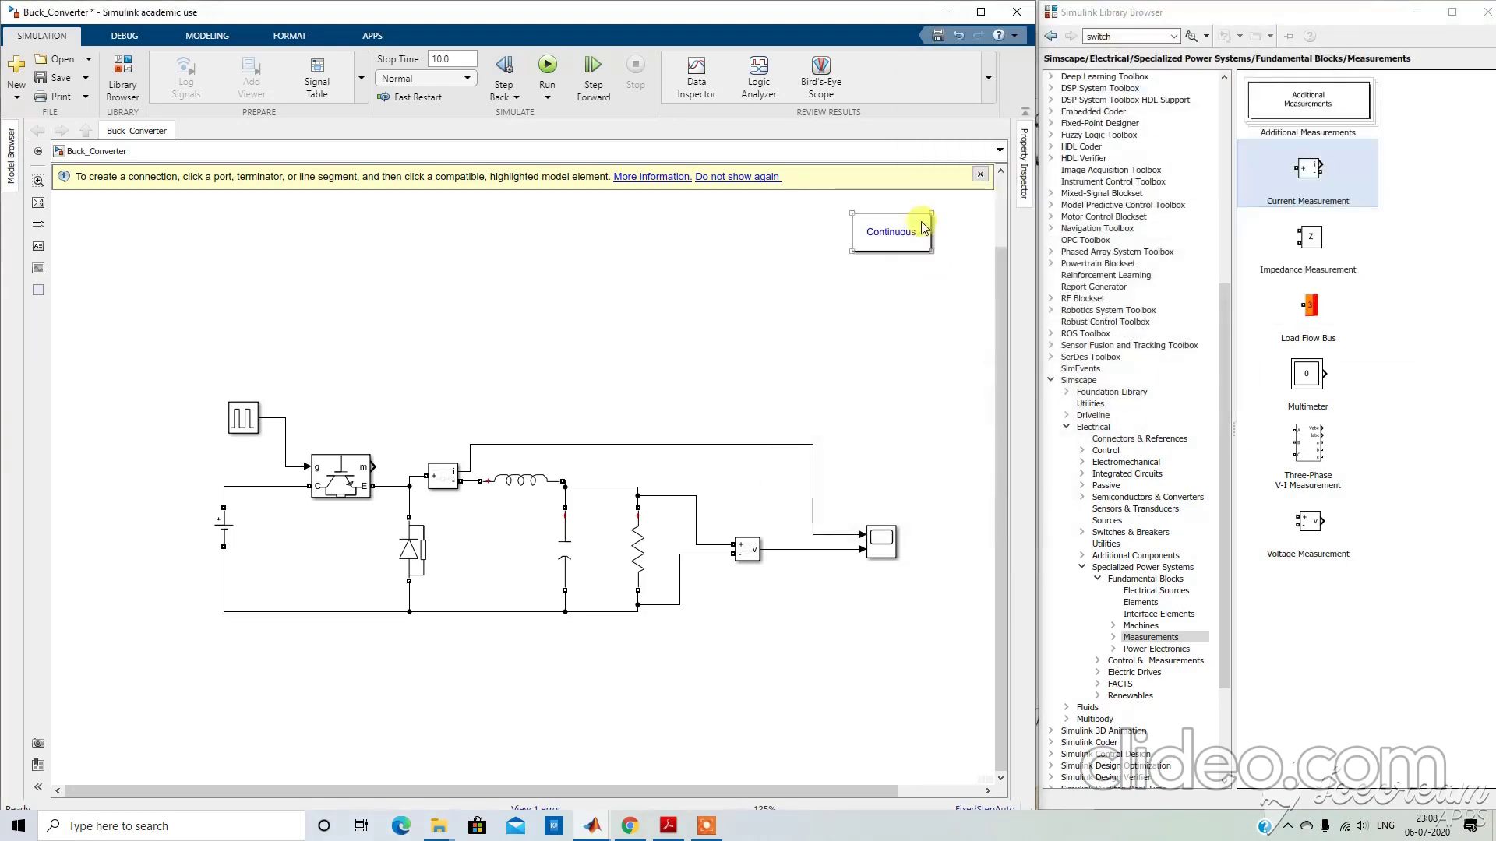
Change the model's solver type to Variable-step with automatic solver selection and apply the settings.
{"action": "left_click", "coordinate": [207, 35]}
{"action": "left_click", "coordinate": [416, 68]}
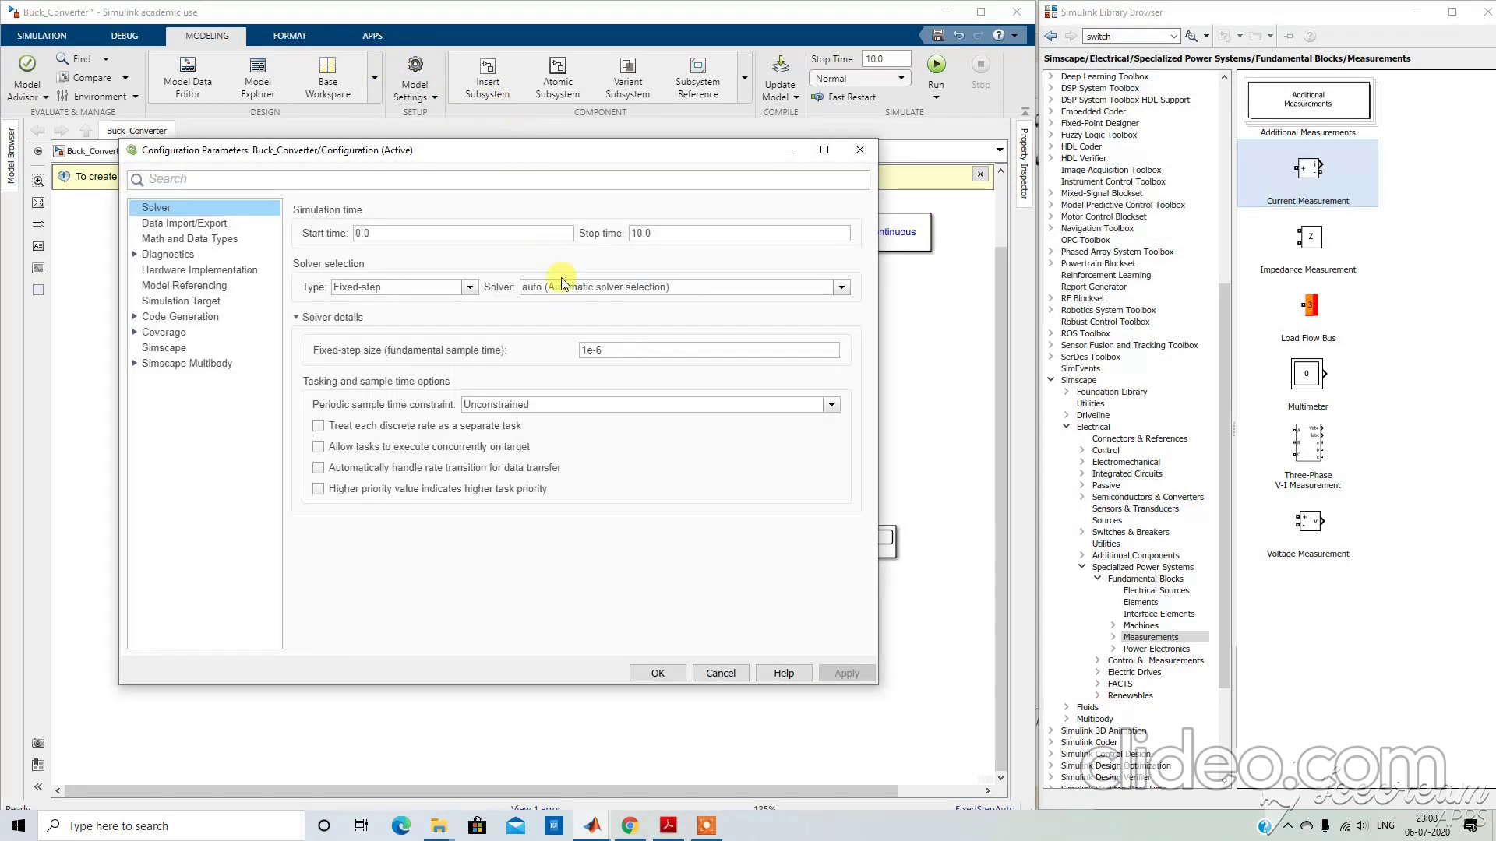
{"action": "left_click", "coordinate": [454, 289]}
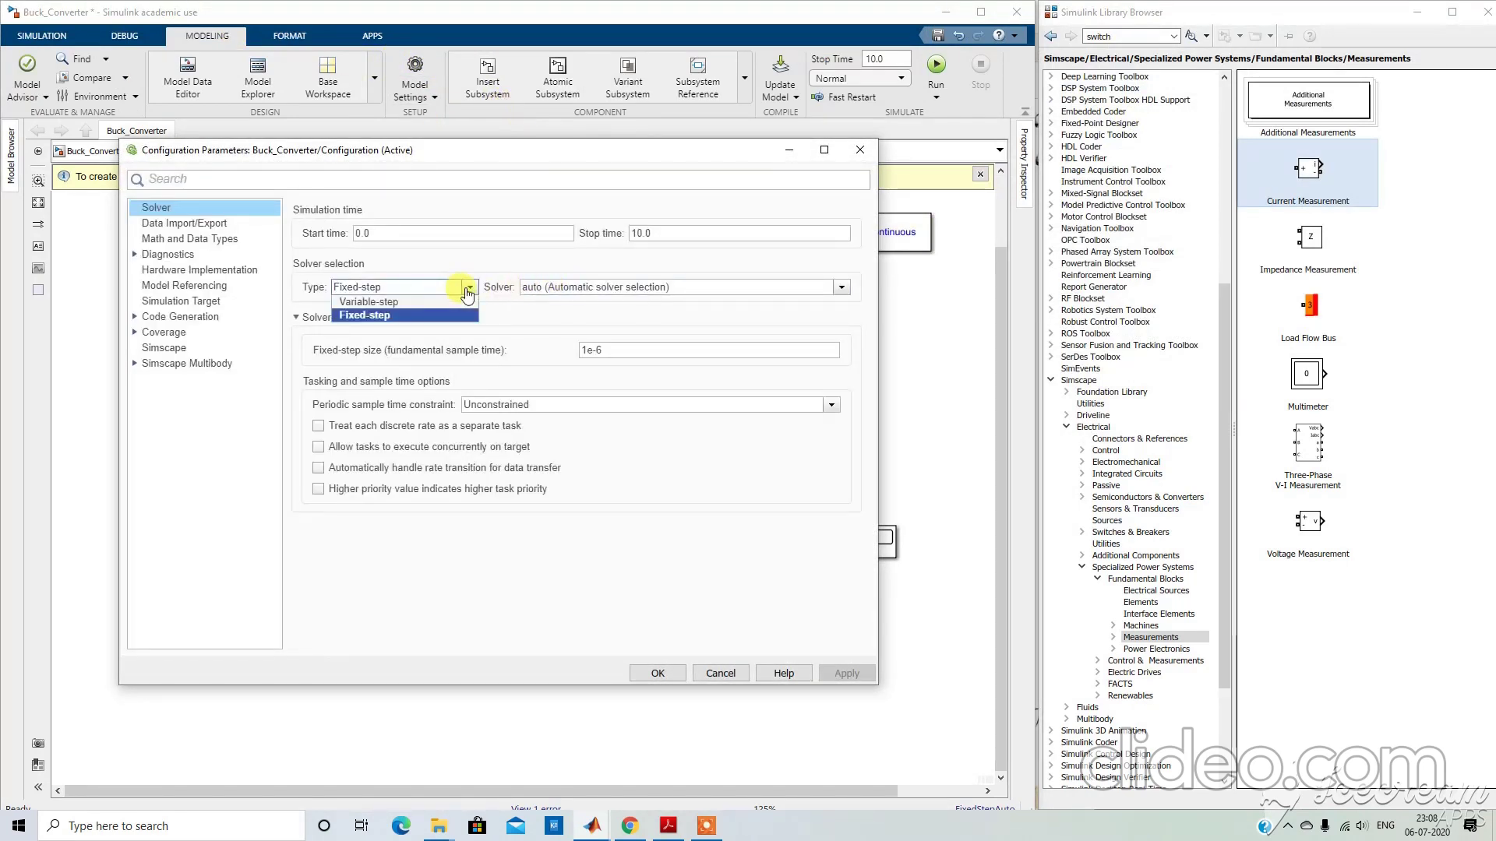
{"action": "left_click", "coordinate": [391, 302]}
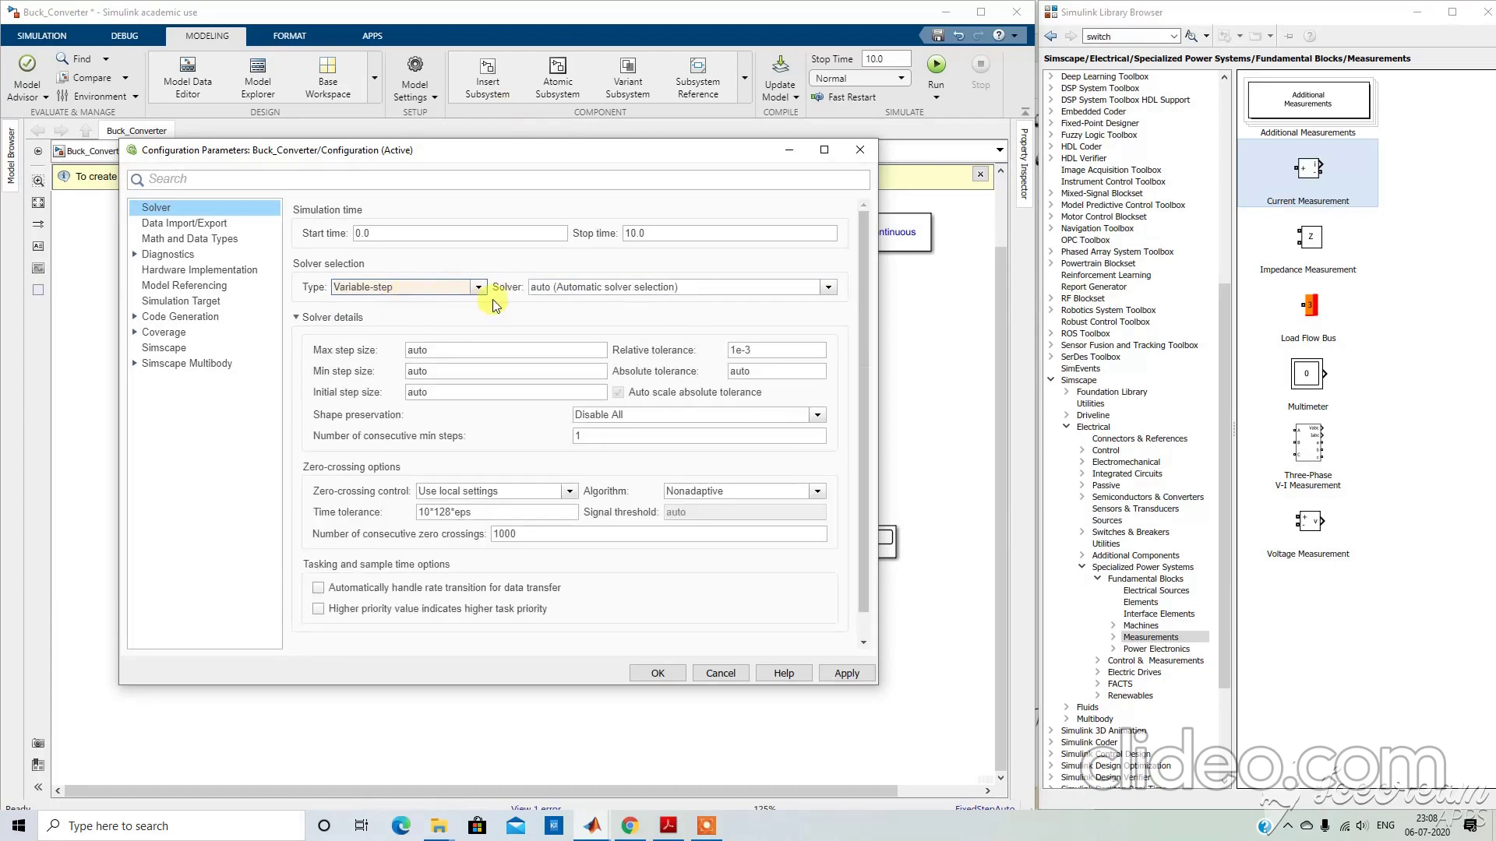
{"action": "left_click", "coordinate": [847, 673]}
{"action": "left_click", "coordinate": [658, 674]}
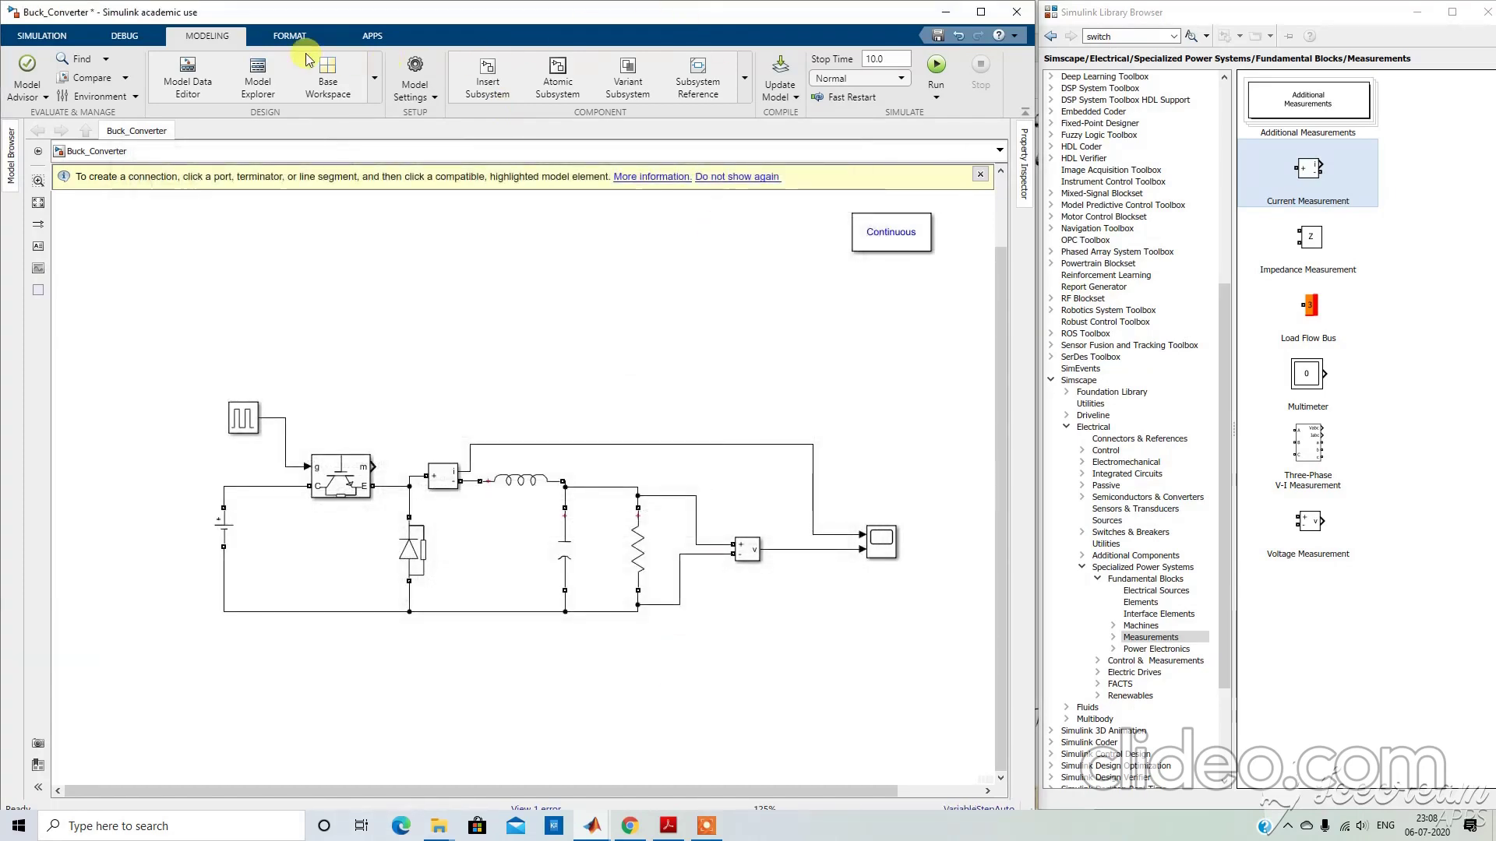
Run the simulation, open the Scope maximized and scale its axes to fit both waveforms.
{"action": "left_click", "coordinate": [42, 36]}
{"action": "left_click", "coordinate": [548, 67]}
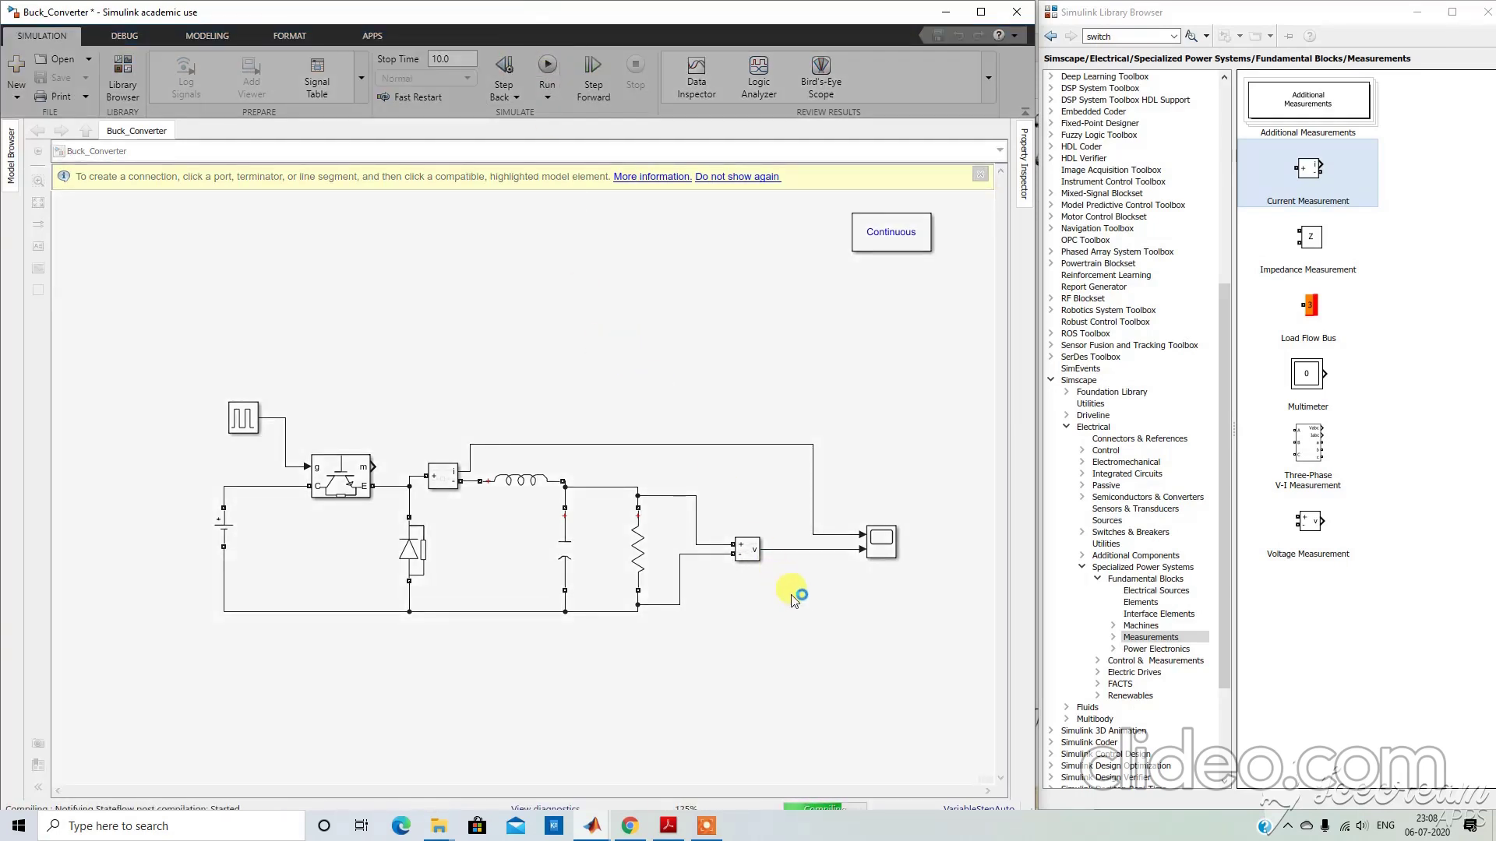
{"action": "double_click", "coordinate": [883, 549]}
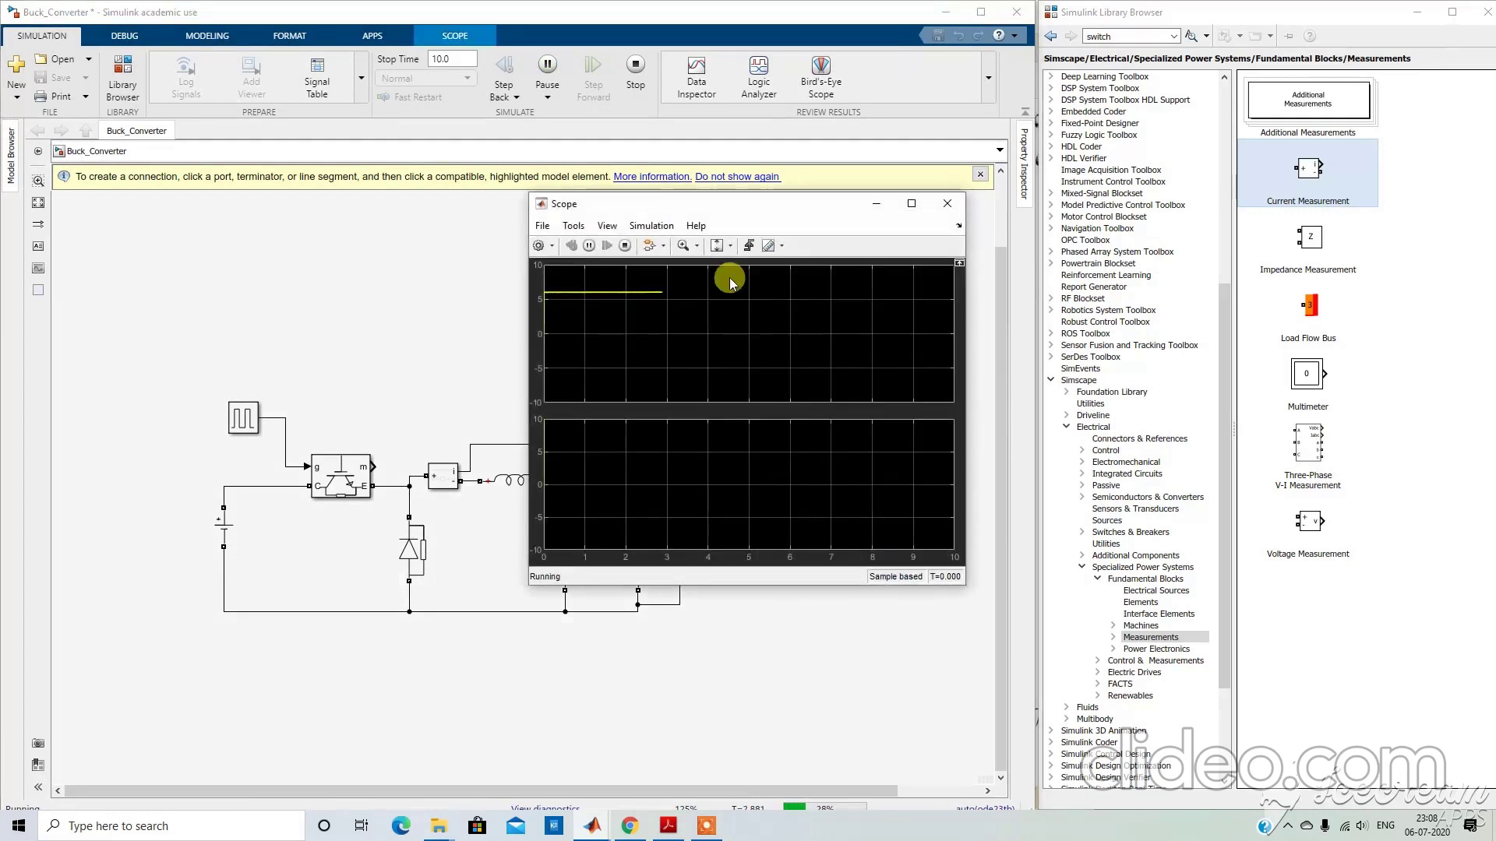
{"action": "left_click", "coordinate": [911, 203]}
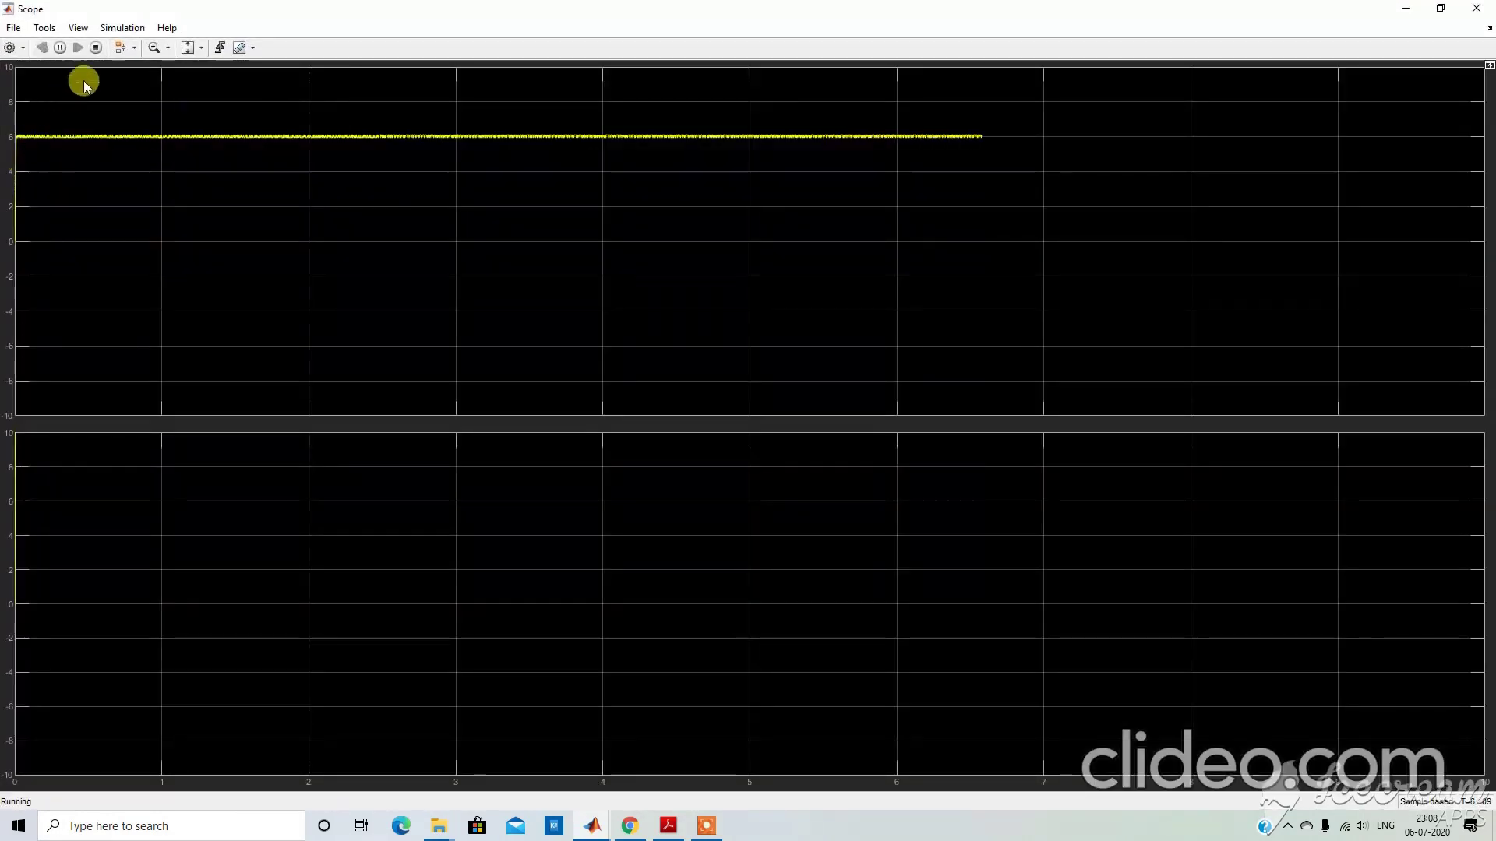
{"action": "left_click", "coordinate": [201, 48]}
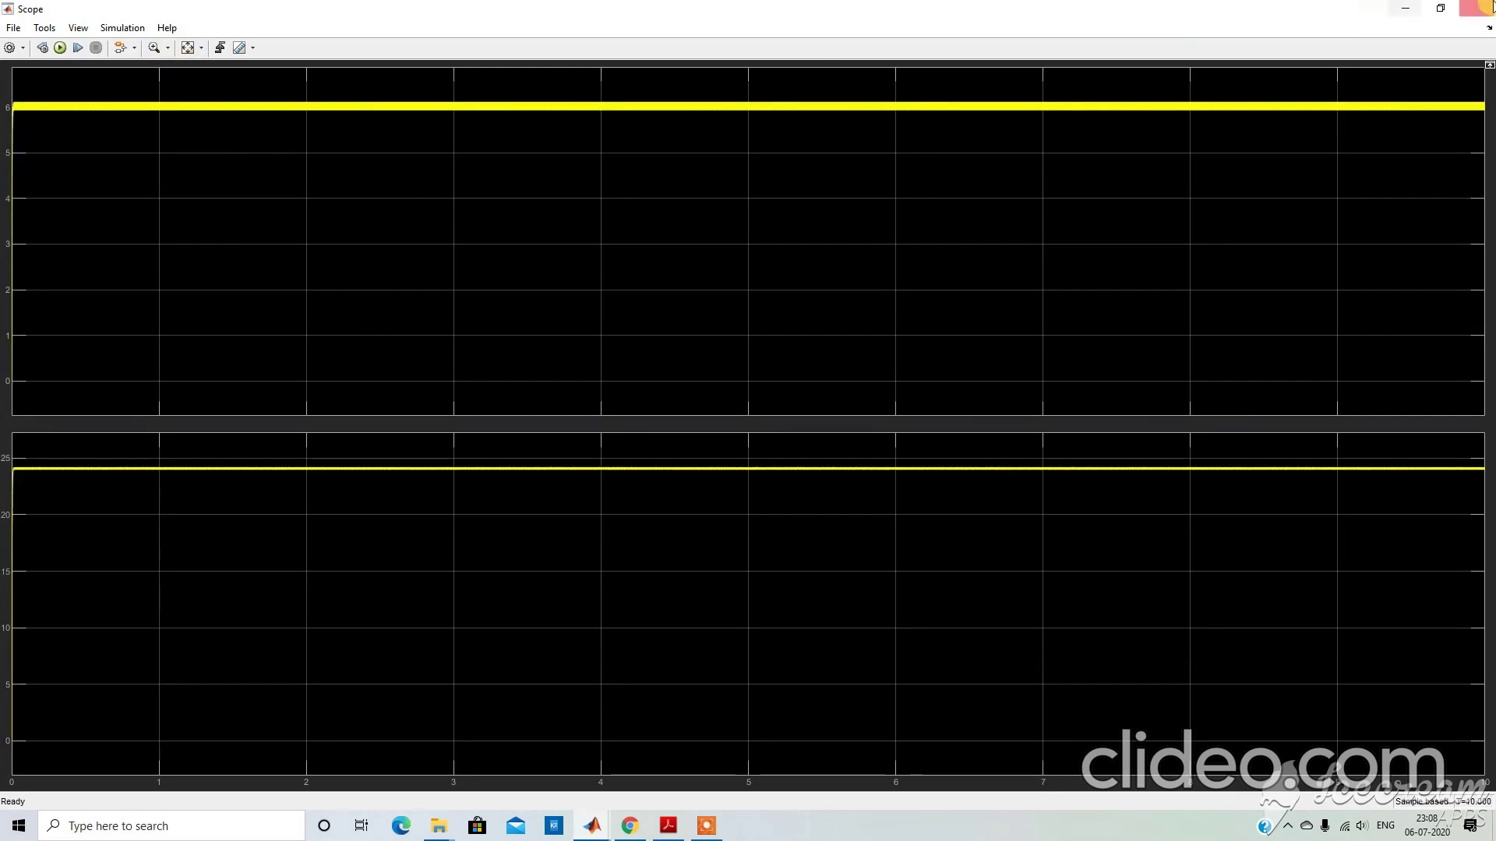
Zoom in vertically on the output voltage trace to examine its level and ripple, and minimize the Scope.
{"action": "left_click", "coordinate": [169, 52]}
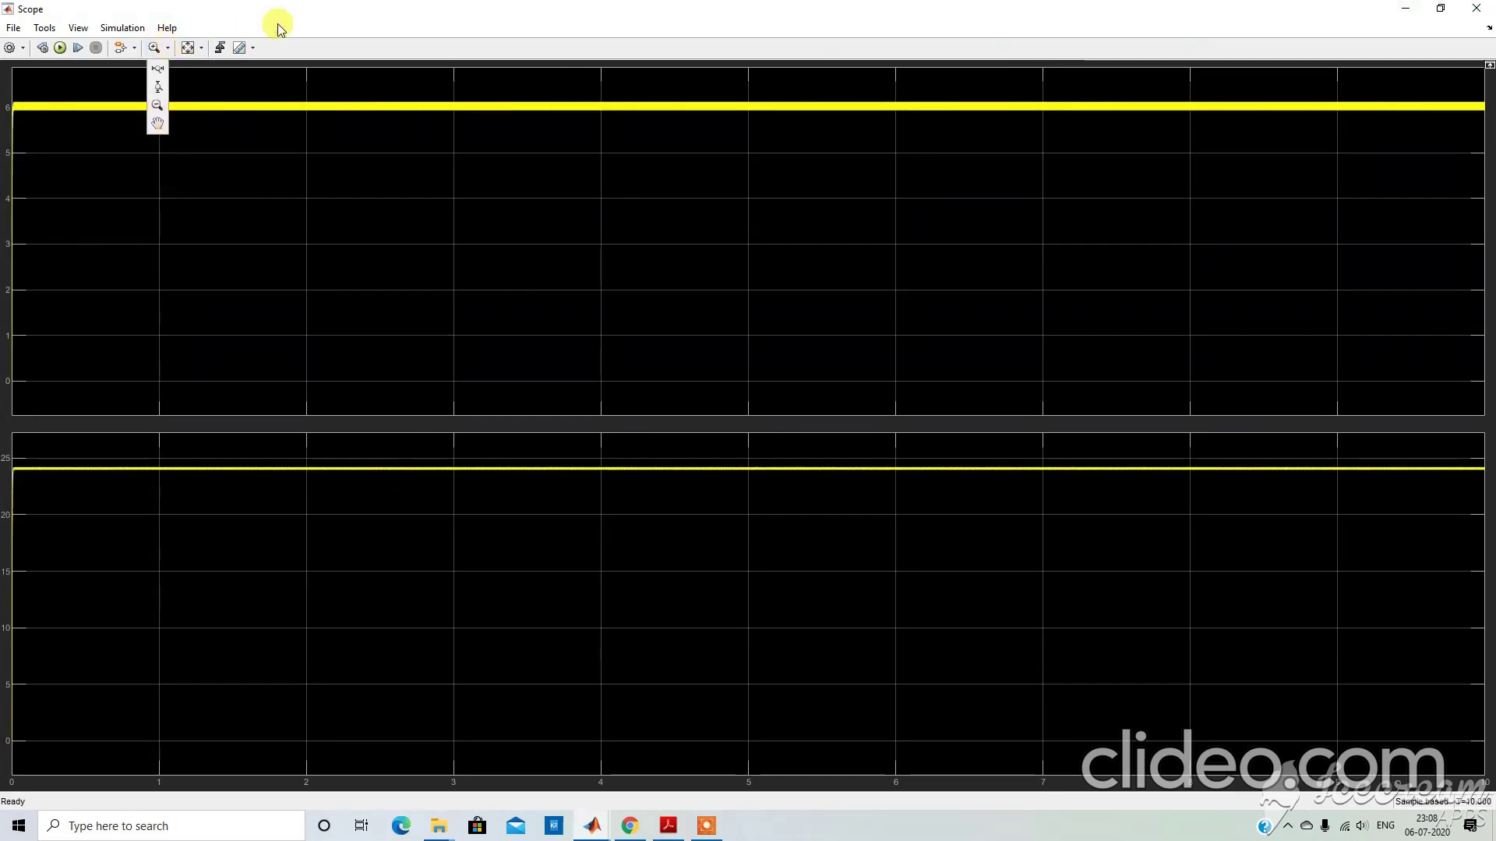
{"action": "left_click", "coordinate": [158, 82]}
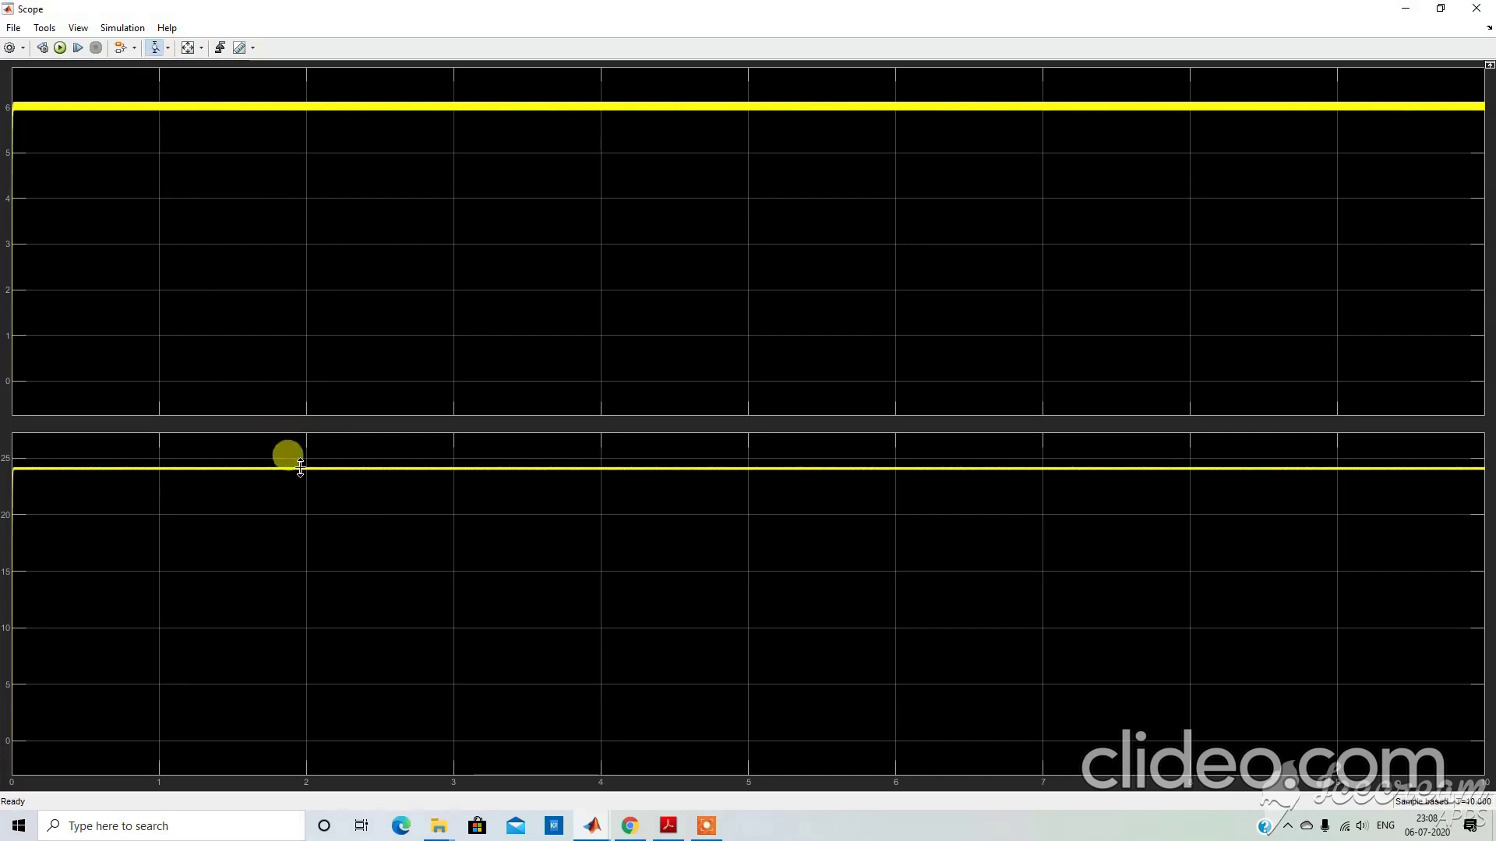
{"action": "left_click_drag", "start_coordinate": [303, 459], "coordinate": [294, 476]}
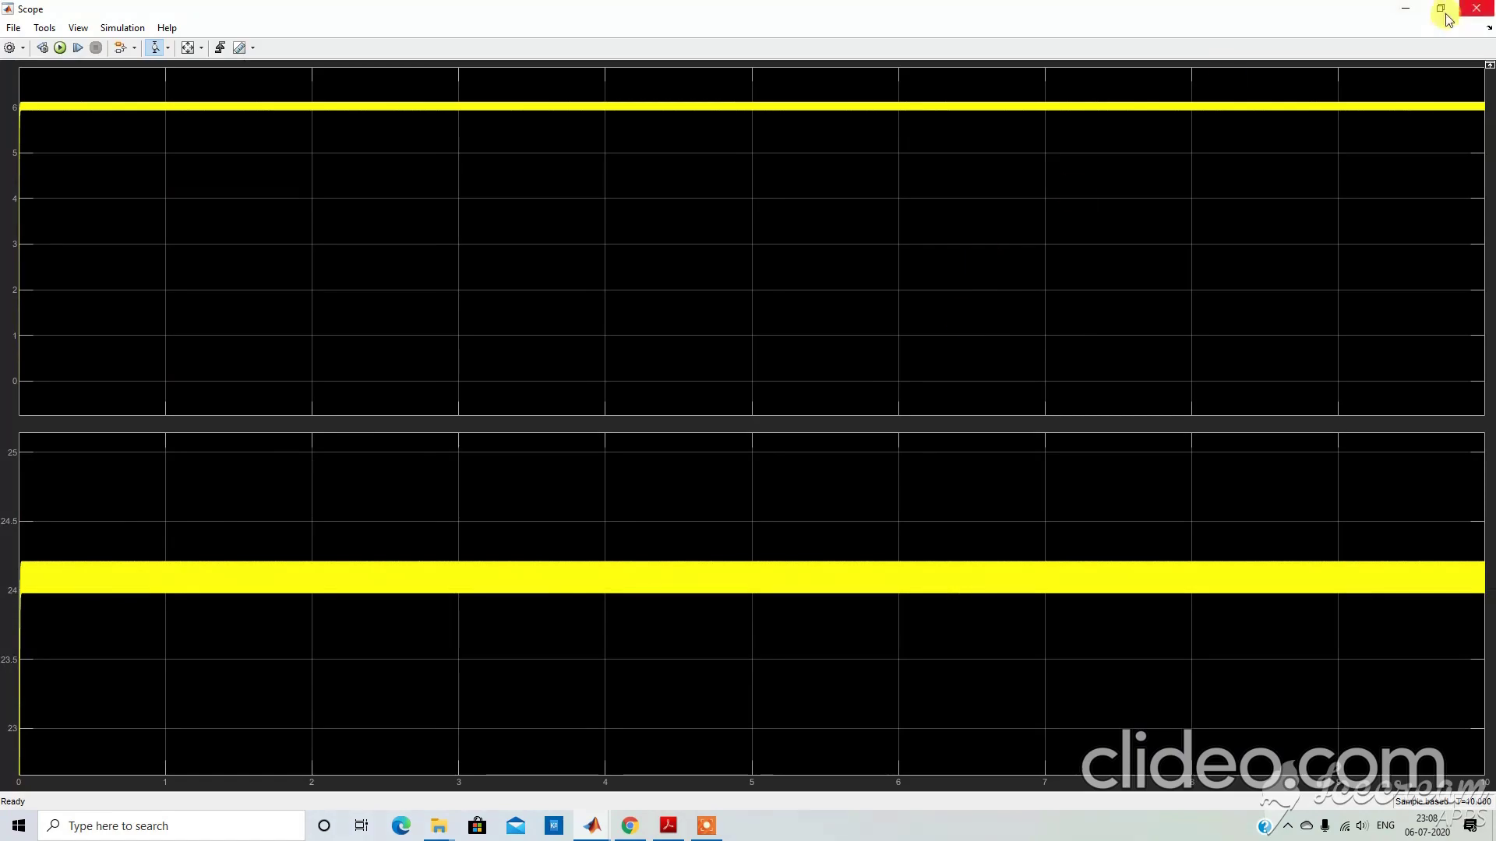
{"action": "left_click", "coordinate": [1418, 10]}
Remove the forward voltage drop Vf from the IGBT's block parameters and apply the change.
{"action": "left_click", "coordinate": [472, 465]}
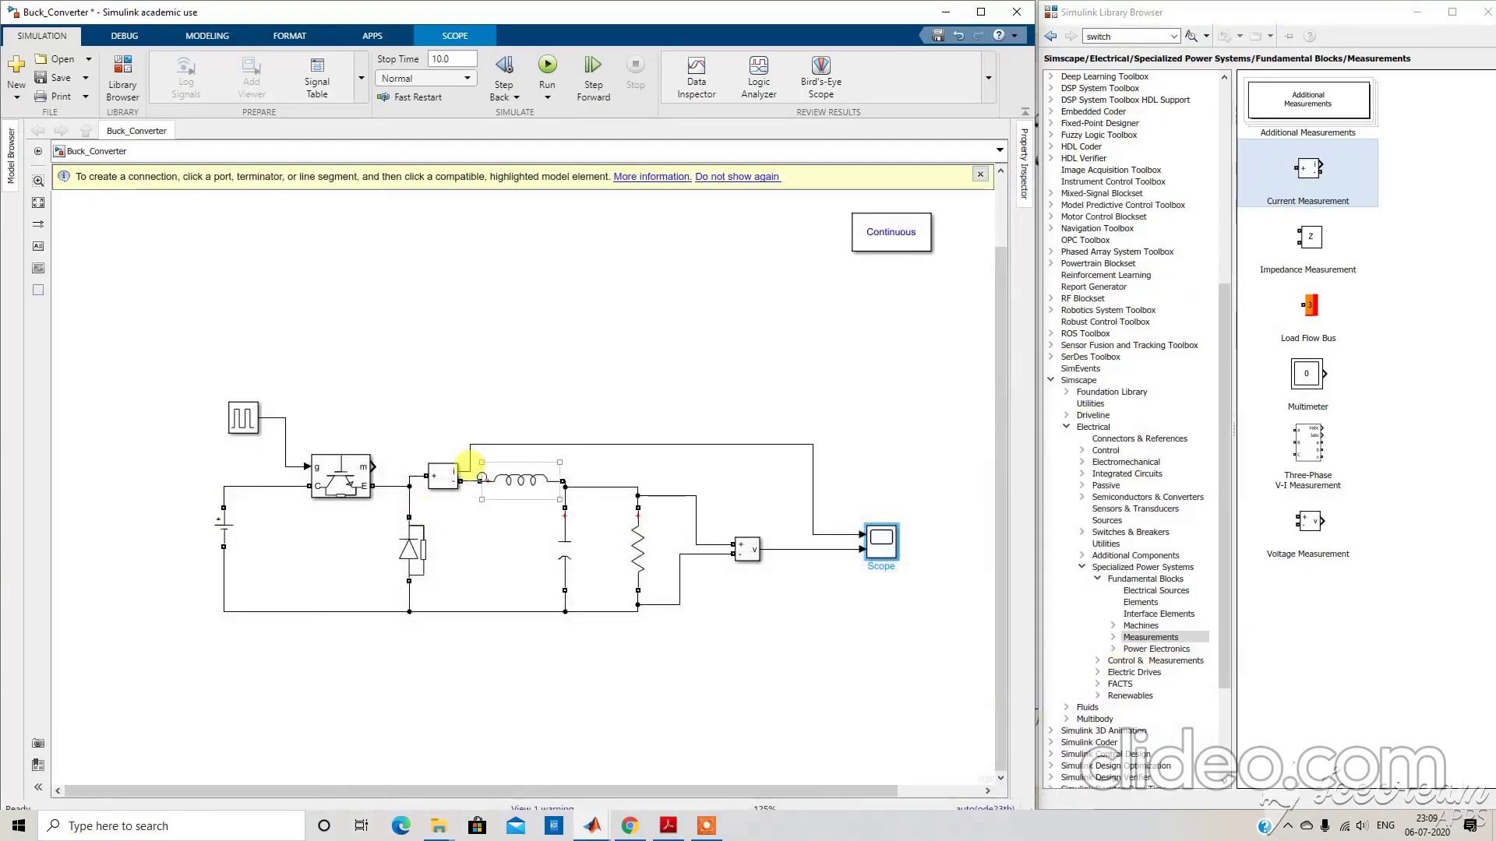
{"action": "left_click", "coordinate": [354, 505]}
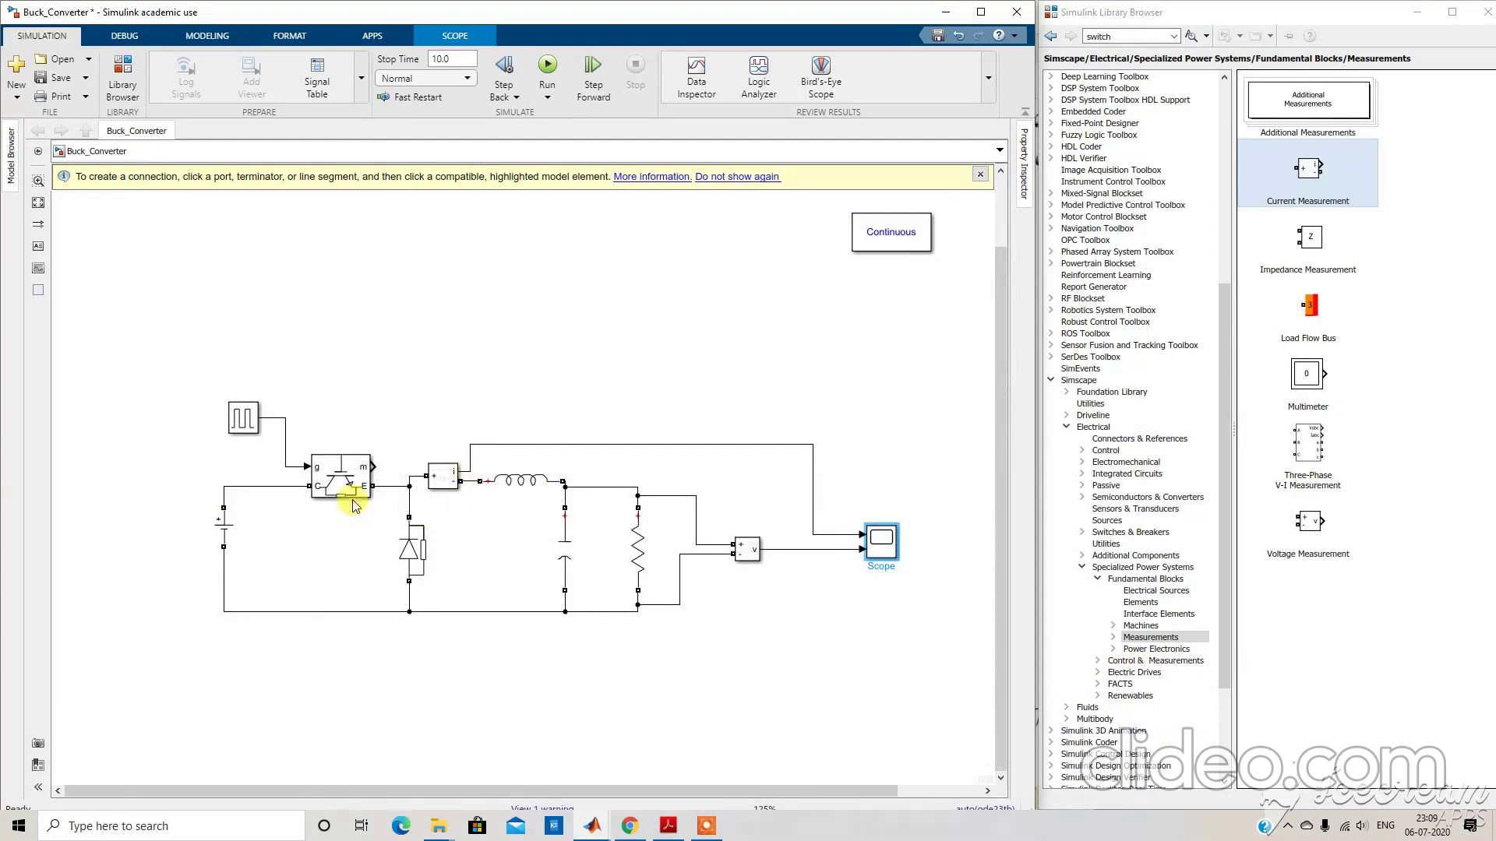
{"action": "double_click", "coordinate": [353, 495]}
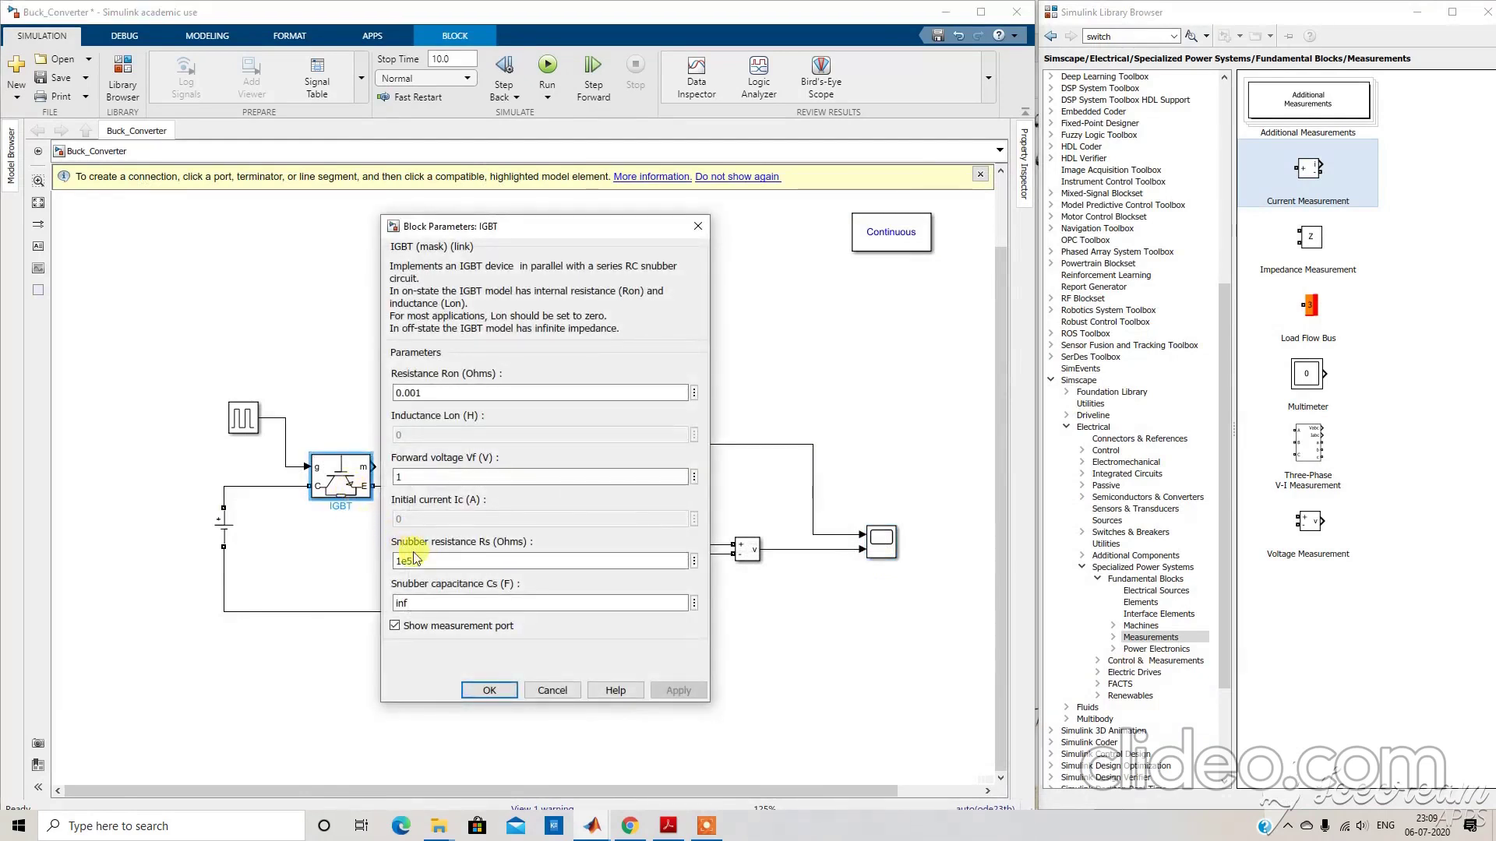
{"action": "left_click", "coordinate": [402, 475]}
{"action": "left_click", "coordinate": [428, 475]}
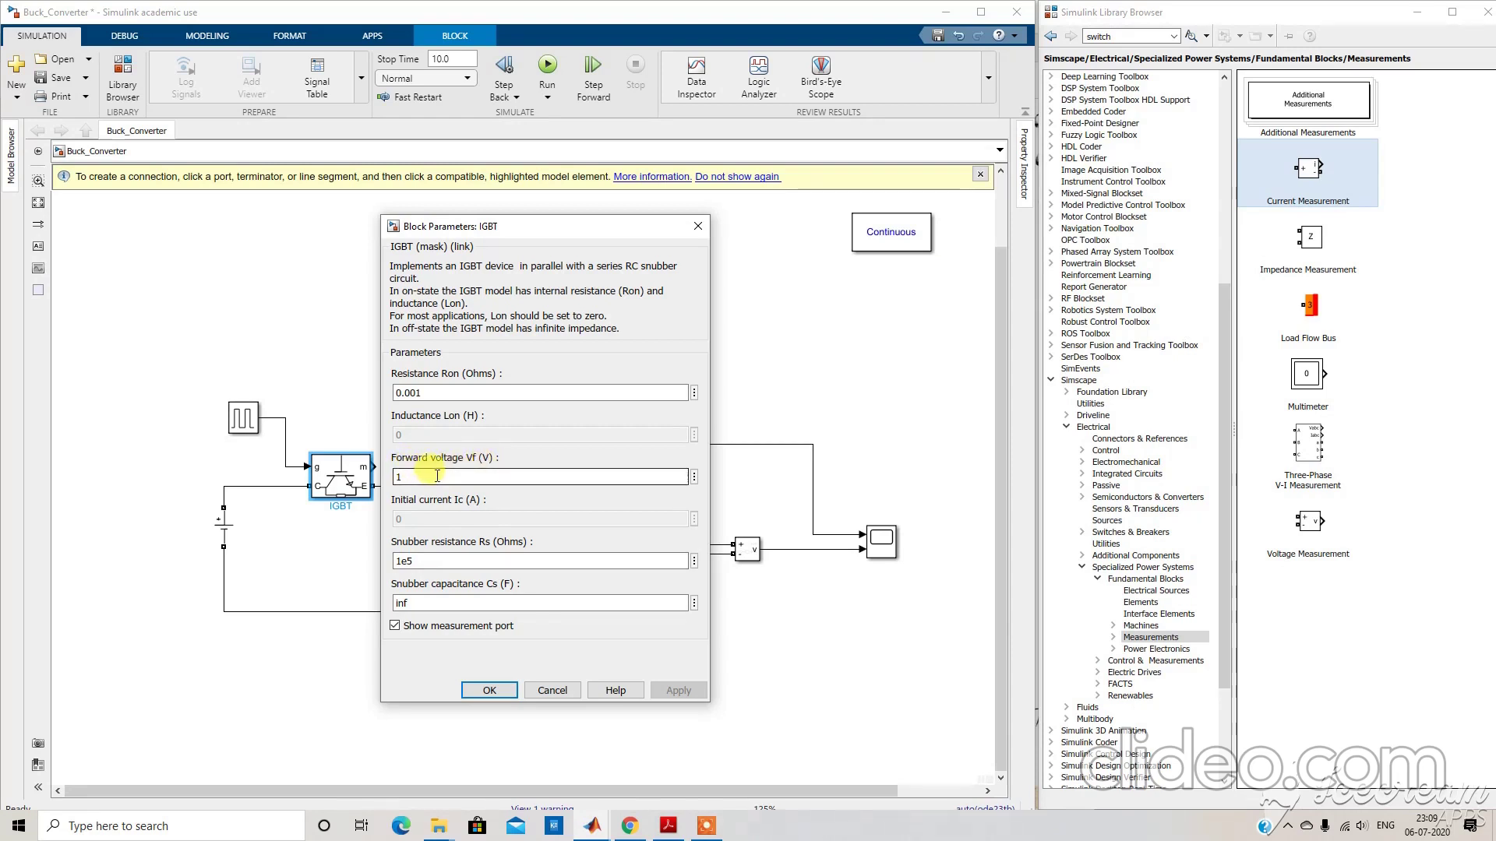
{"action": "key", "text": "BackSpace"}
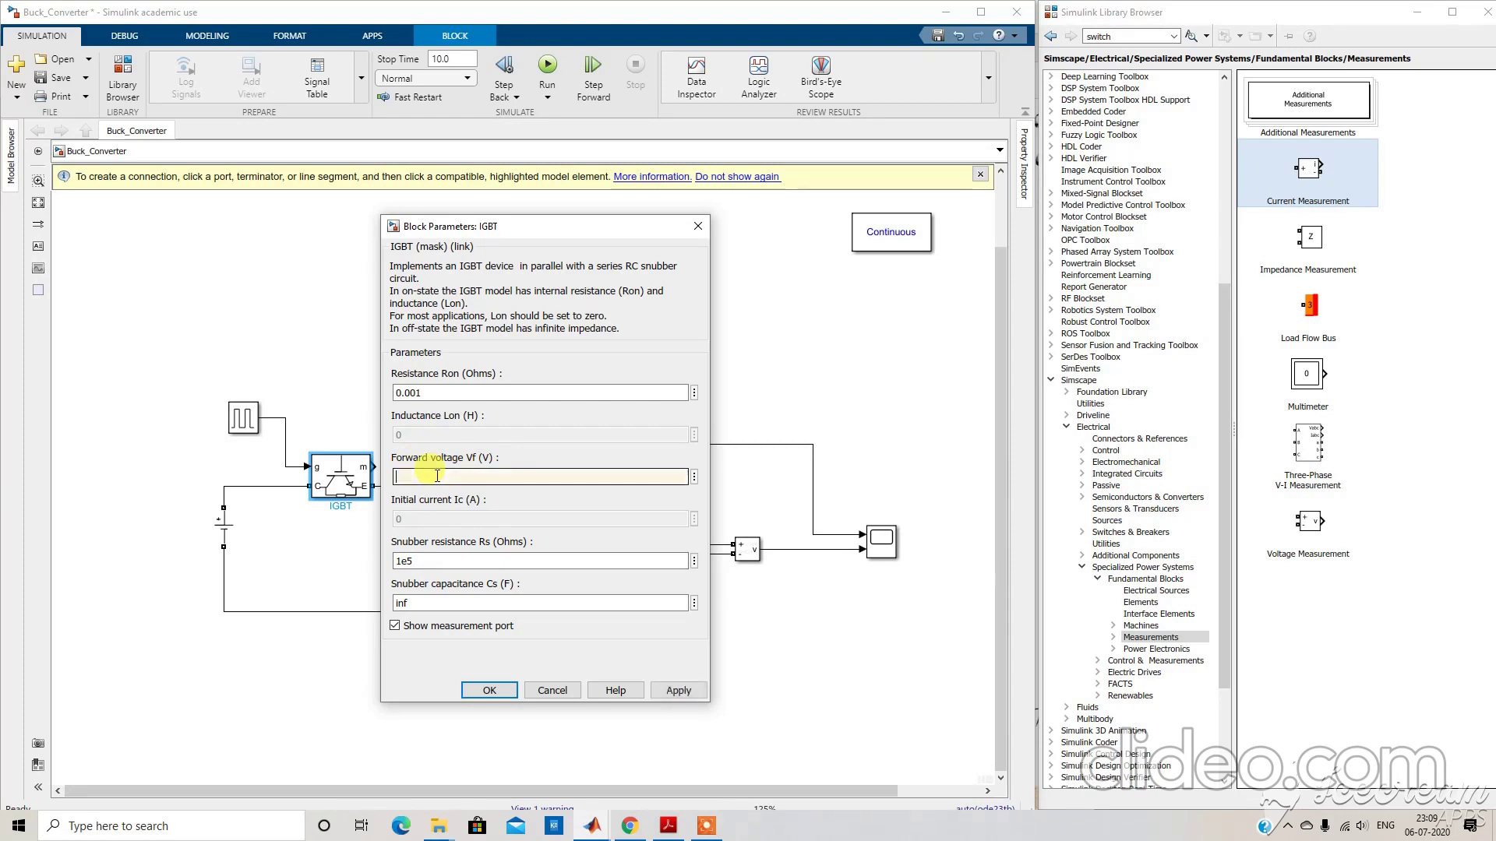
{"action": "left_click", "coordinate": [678, 692]}
{"action": "left_click", "coordinate": [487, 691]}
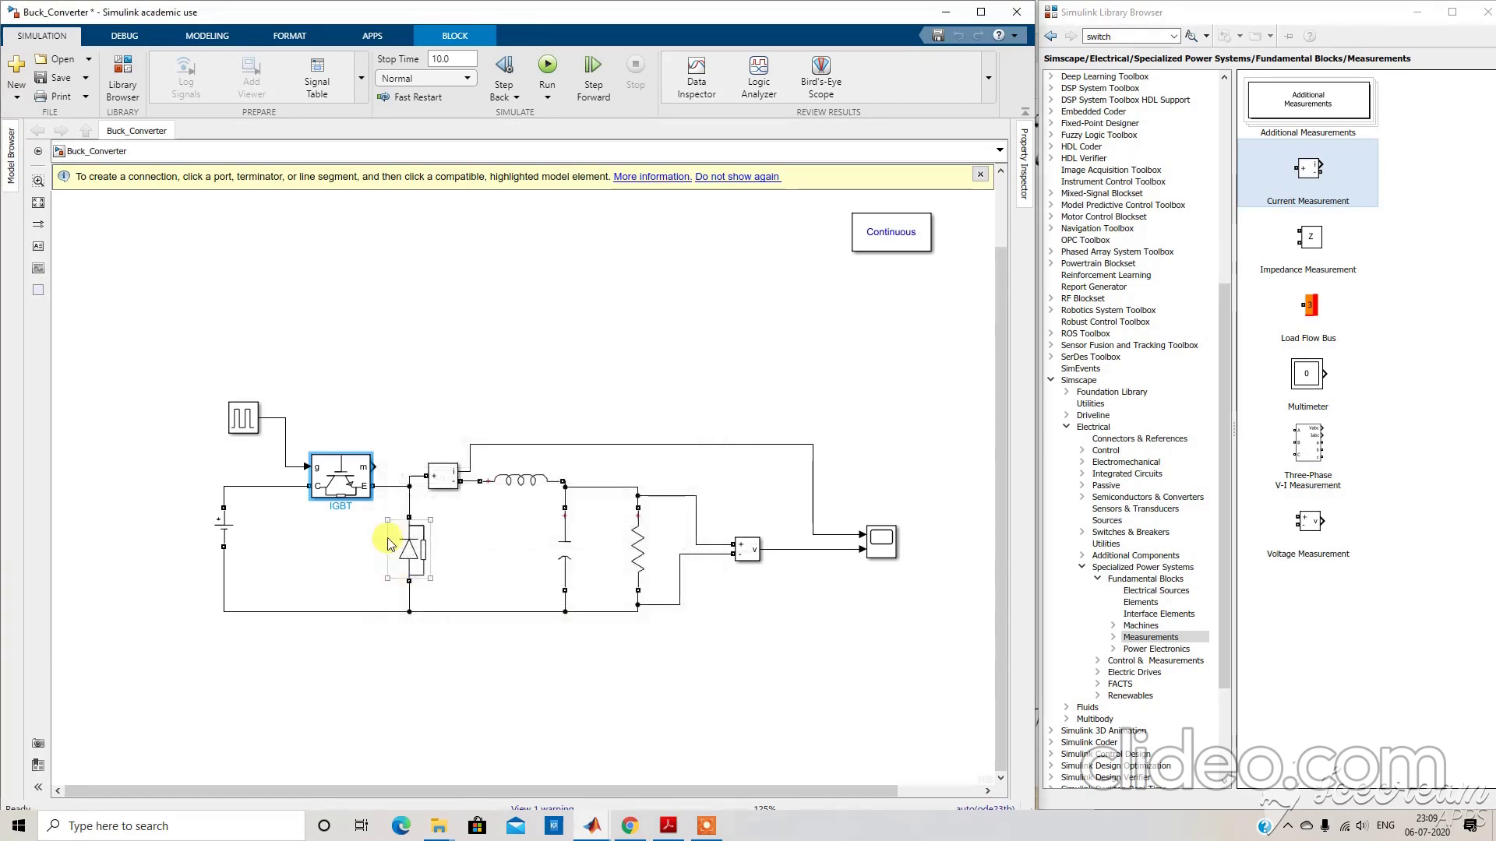
Set the Diode block's forward voltage Vf to 0 V and confirm its parameters.
{"action": "double_click", "coordinate": [416, 559]}
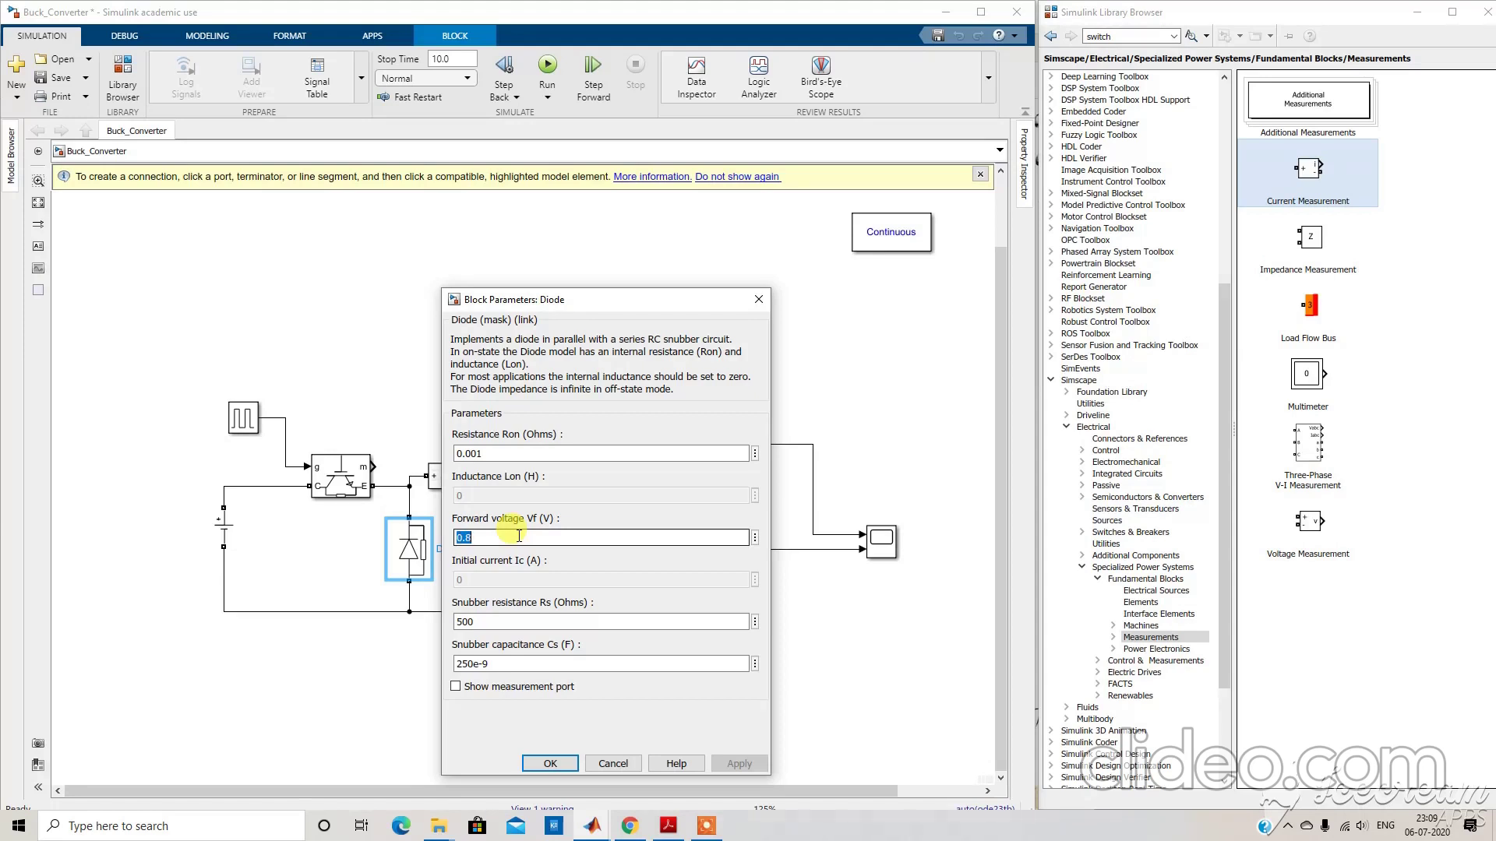
{"action": "type", "text": "0"}
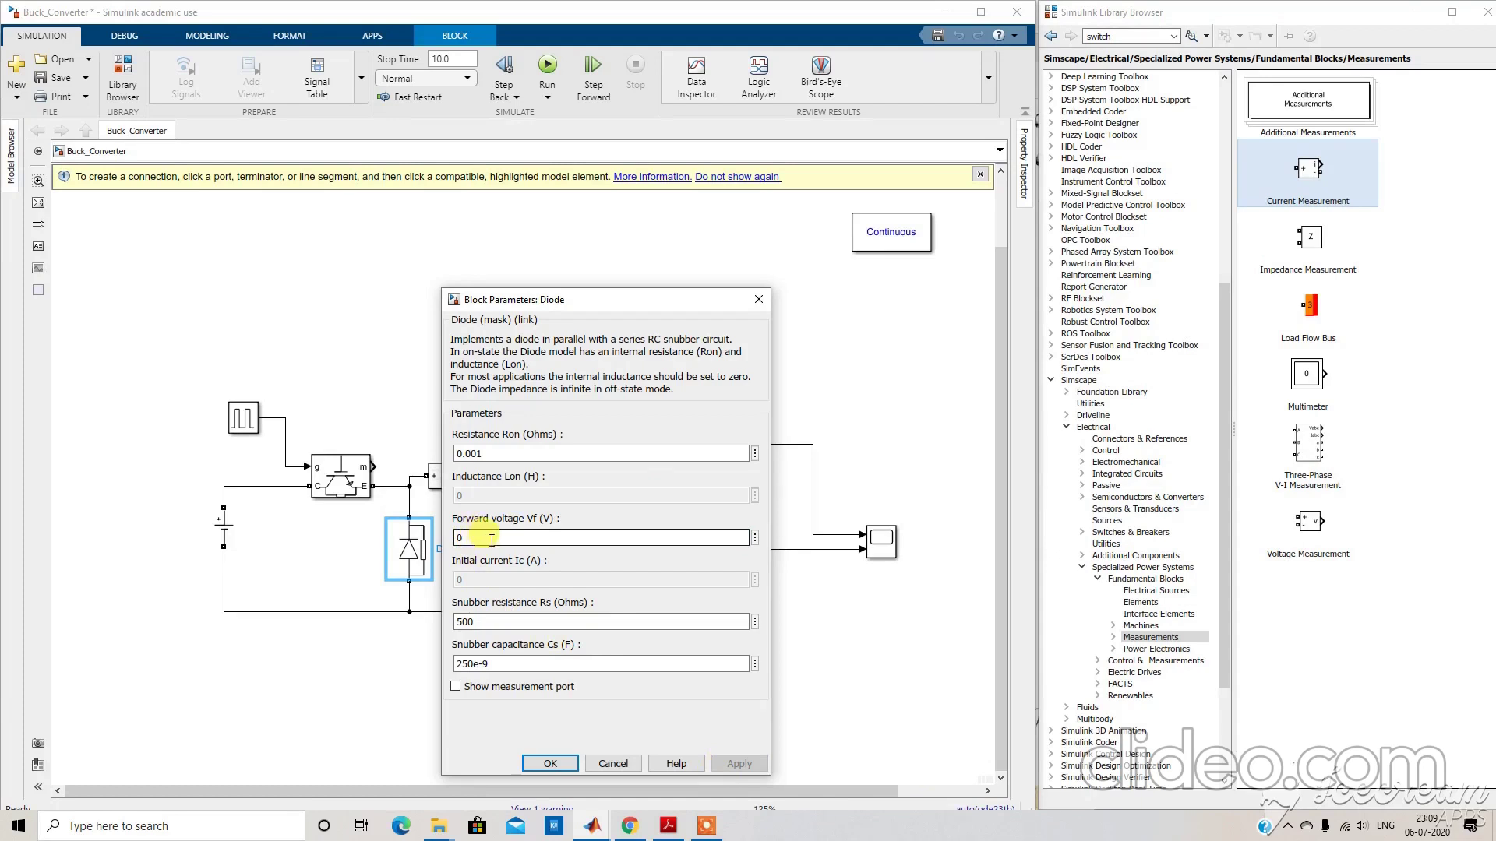
{"action": "left_click", "coordinate": [551, 764]}
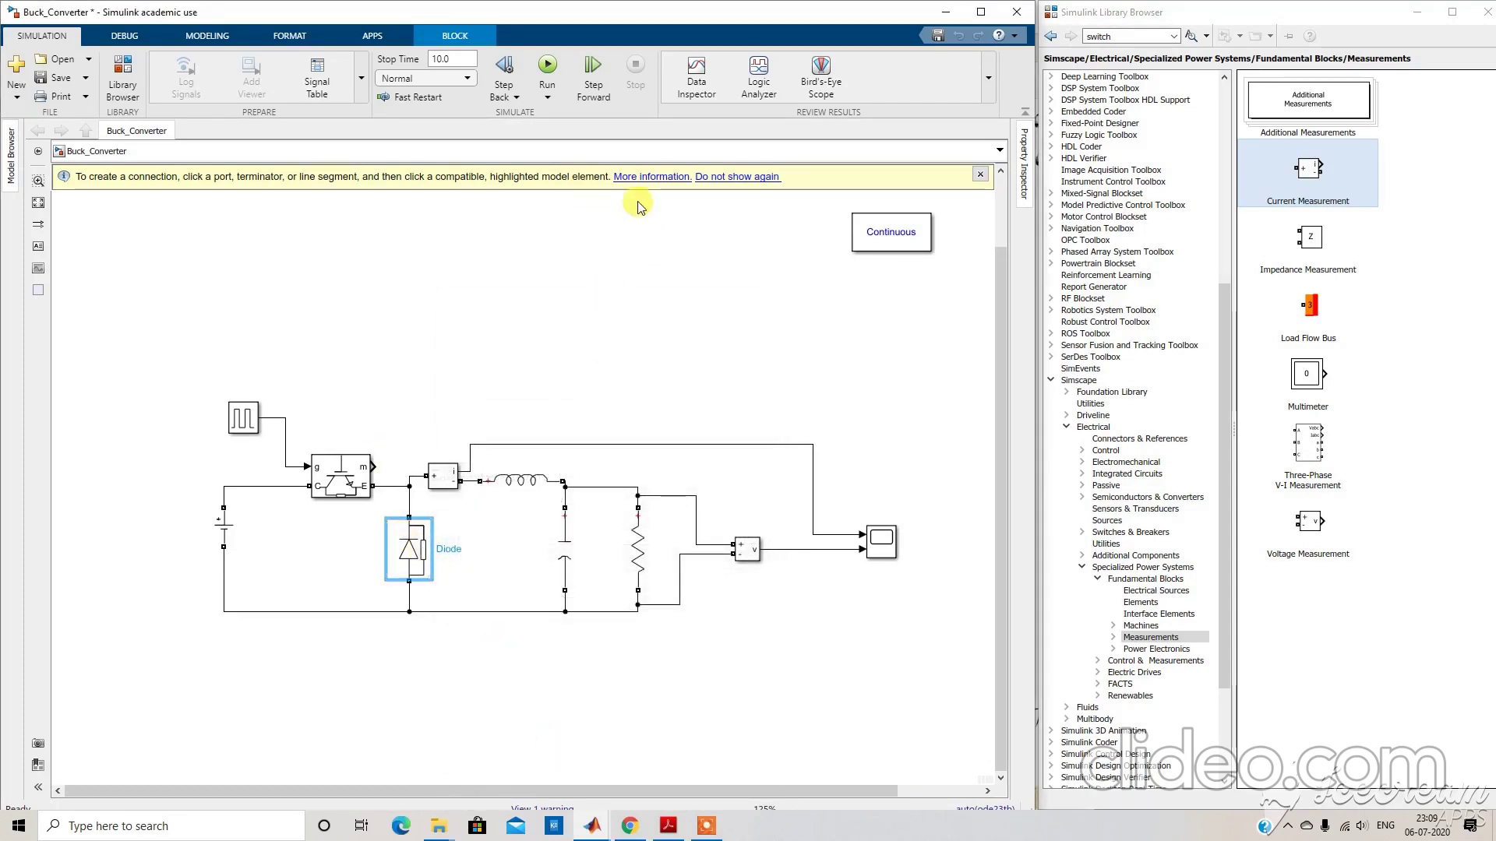
Rerun the simulation, rescale the Scope axes to fit and zoom in vertically on the output voltage ripple.
{"action": "left_click", "coordinate": [548, 67]}
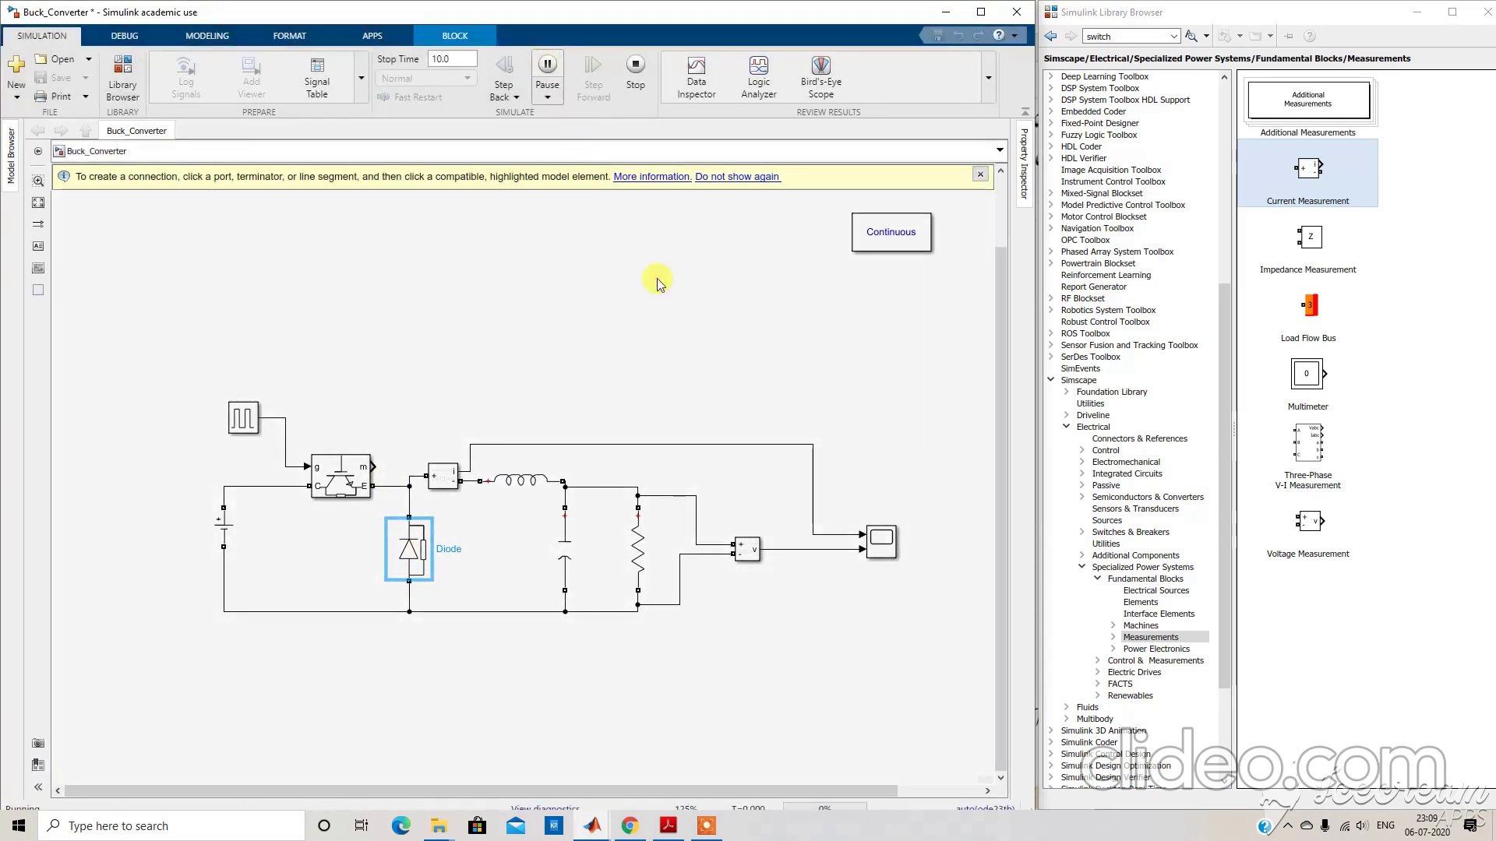
{"action": "double_click", "coordinate": [894, 543]}
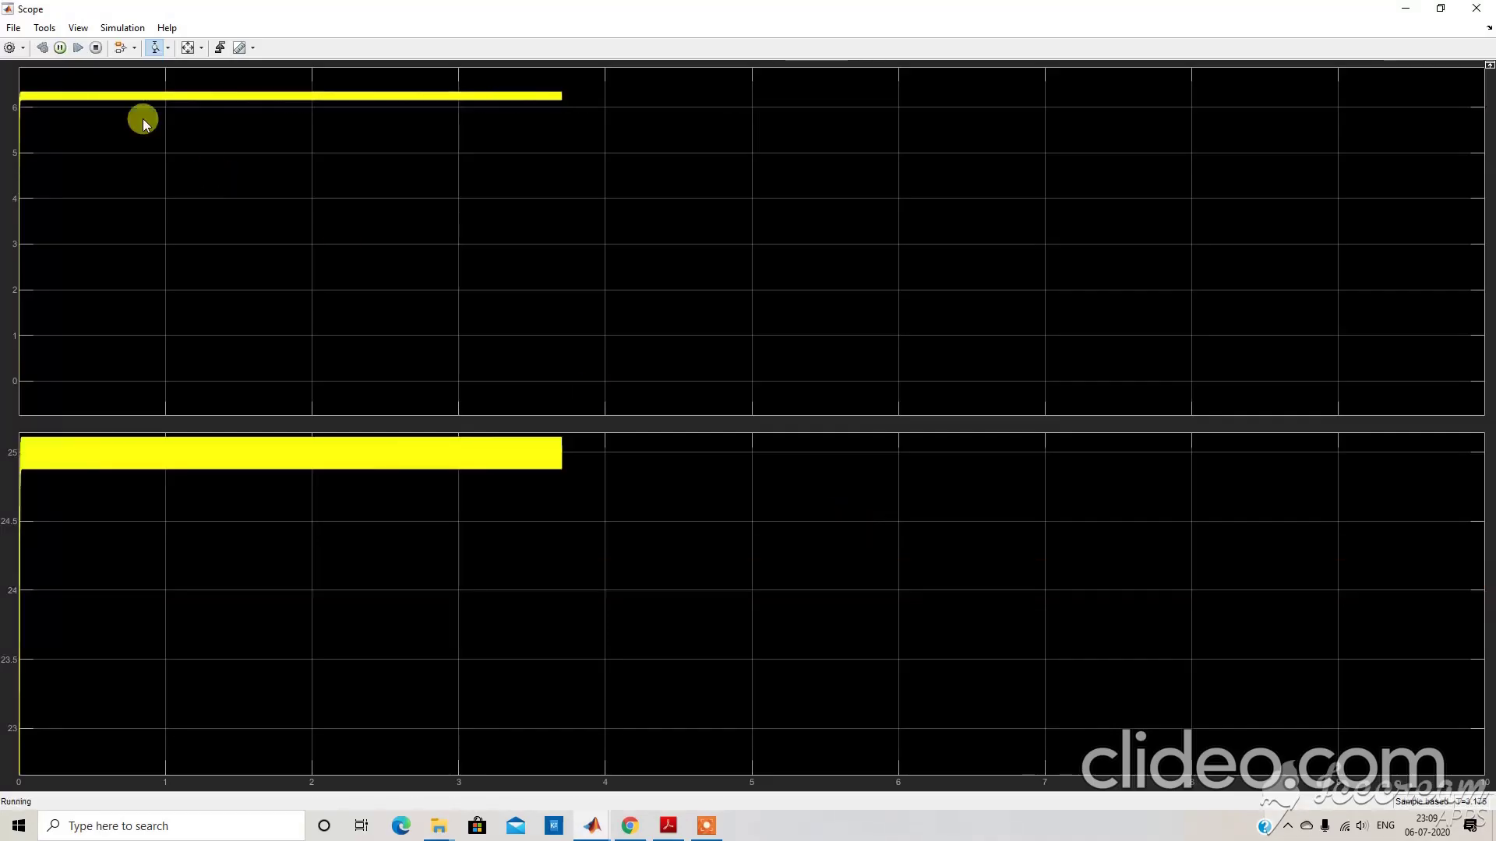
{"action": "left_click", "coordinate": [187, 47]}
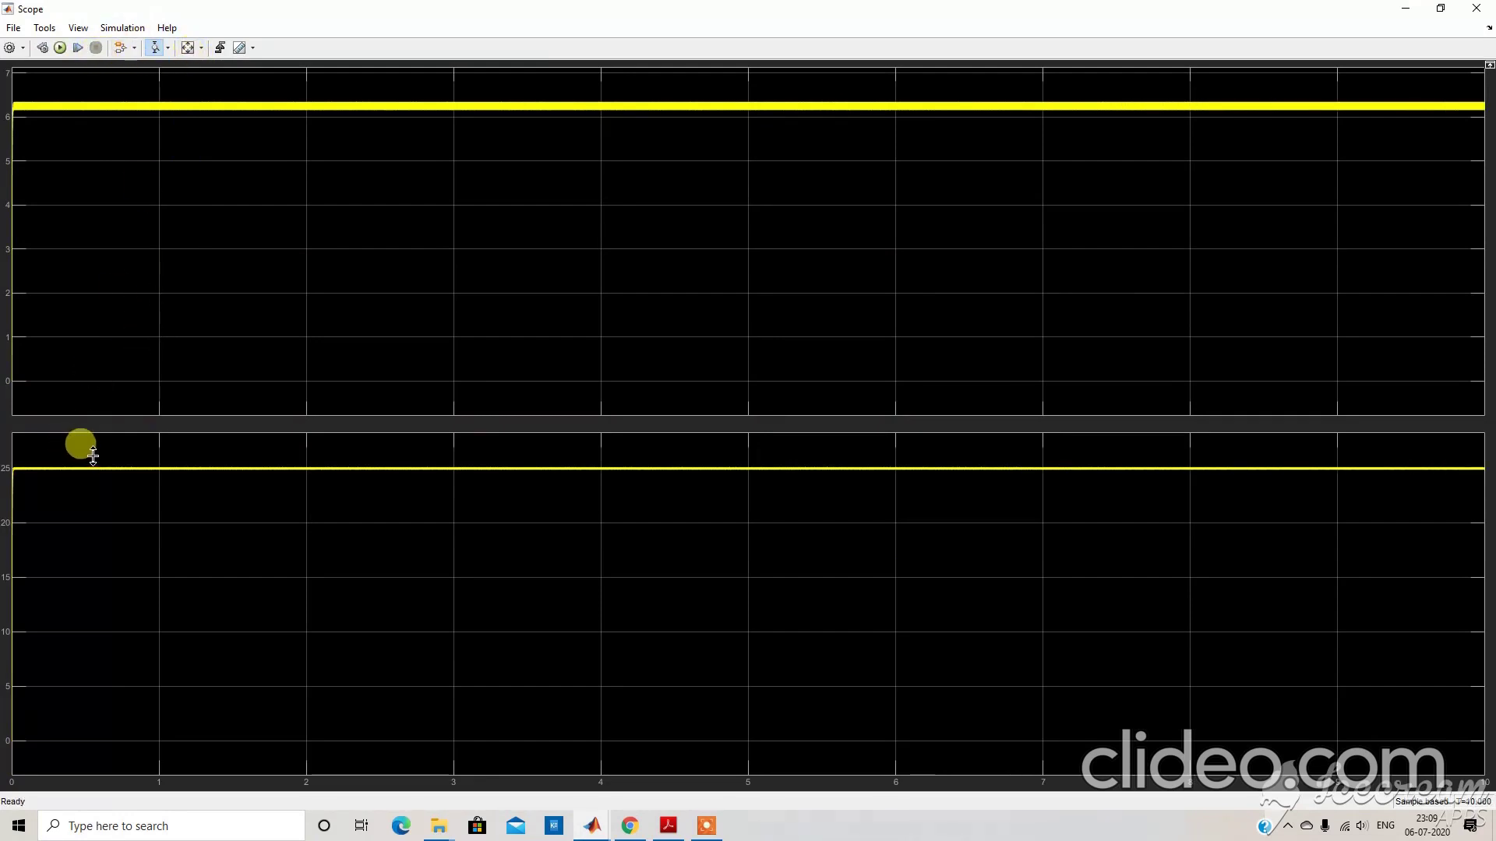
{"action": "left_click_drag", "start_coordinate": [92, 456], "coordinate": [102, 484]}
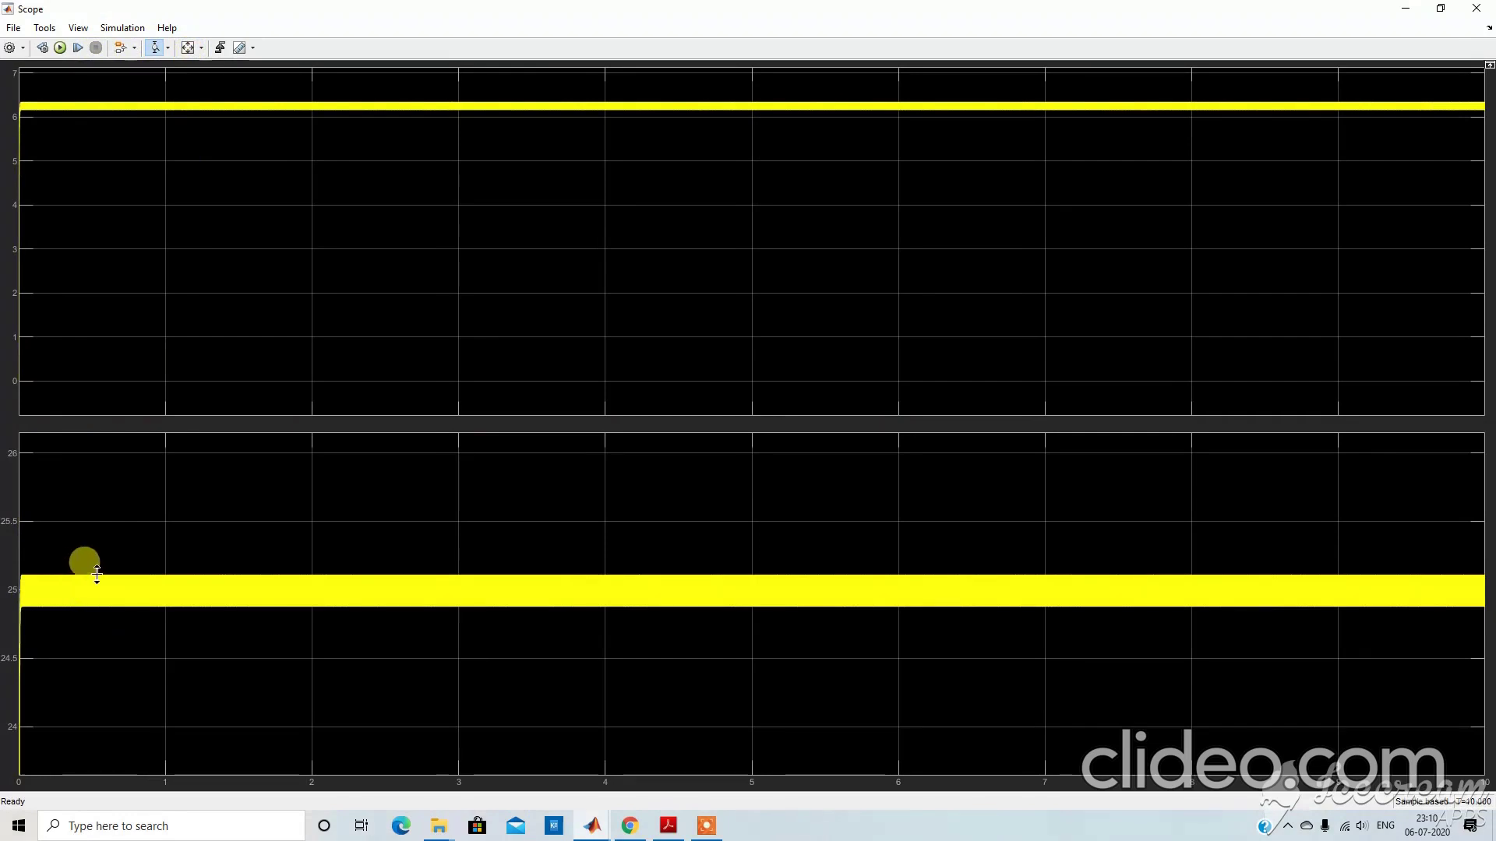
{"action": "left_click_drag", "start_coordinate": [117, 566], "coordinate": [133, 612]}
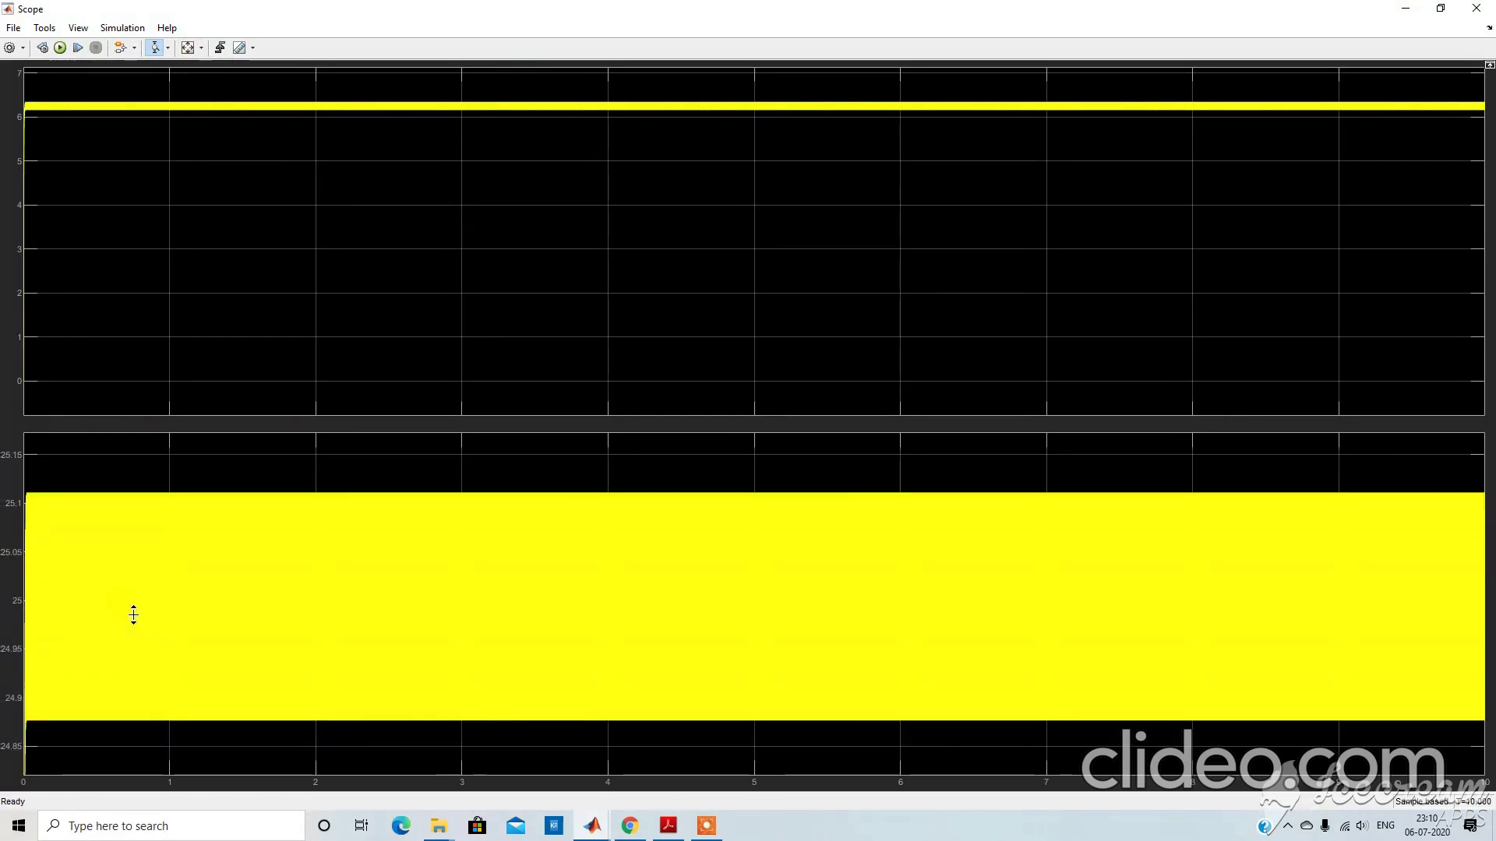
Zoom in along the time axis near 0.312 s to examine individual ripple cycles of the current and voltage.
{"action": "left_click", "coordinate": [169, 48]}
{"action": "left_click", "coordinate": [158, 87]}
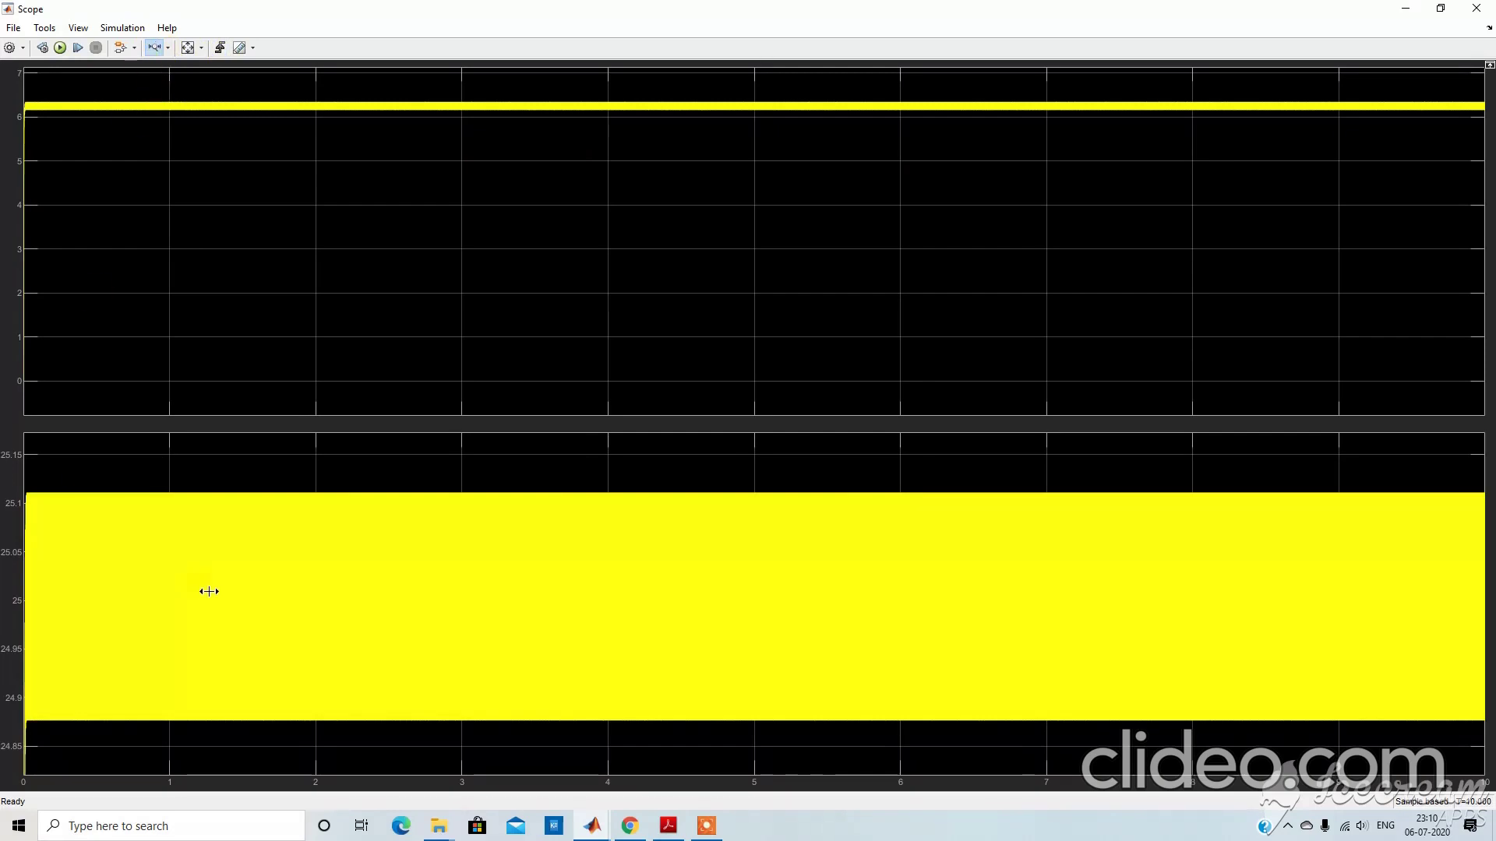
{"action": "left_click_drag", "start_coordinate": [208, 592], "coordinate": [26, 592]}
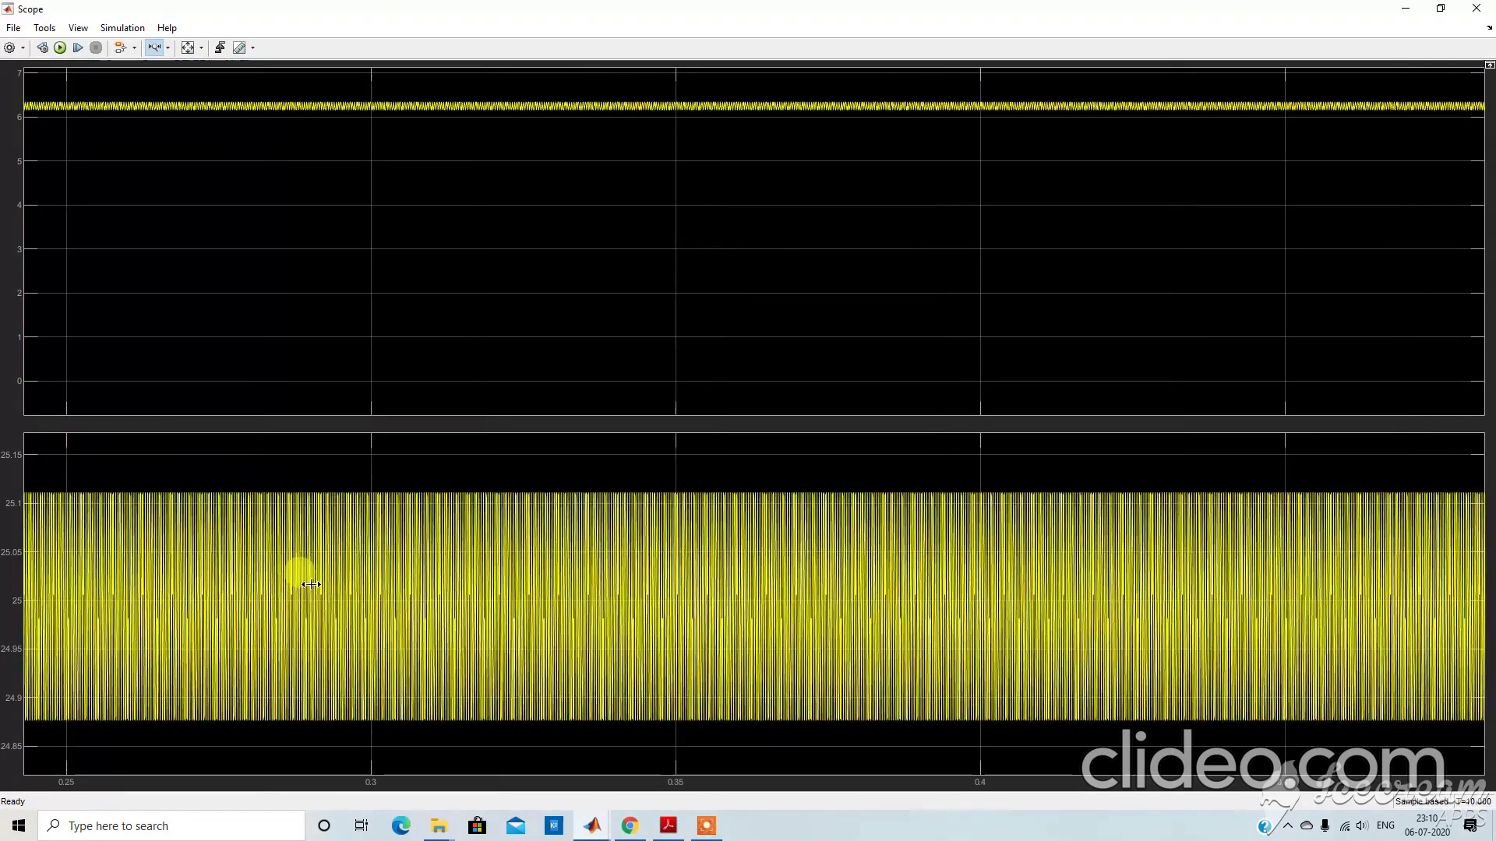
{"action": "left_click_drag", "start_coordinate": [627, 584], "coordinate": [388, 585]}
{"action": "left_click_drag", "start_coordinate": [618, 577], "coordinate": [331, 577]}
{"action": "left_click_drag", "start_coordinate": [683, 551], "coordinate": [425, 551]}
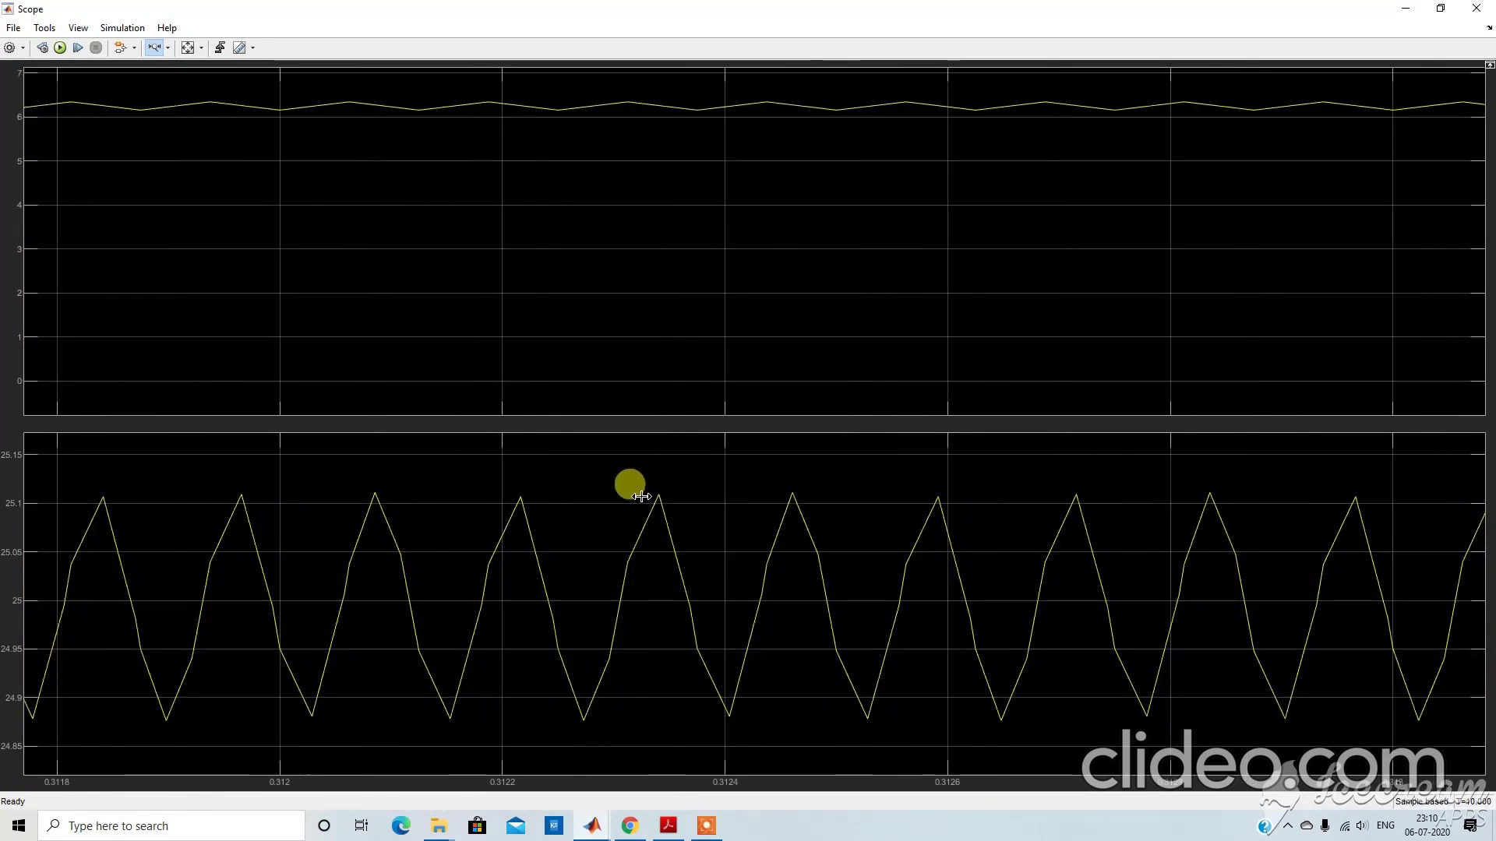
{"action": "left_click", "coordinate": [166, 51]}
Switch to the PDF notes in Acrobat Reader, review the buck converter's ripple specifications, and return to the Simulink Scope.
{"action": "left_click", "coordinate": [678, 830]}
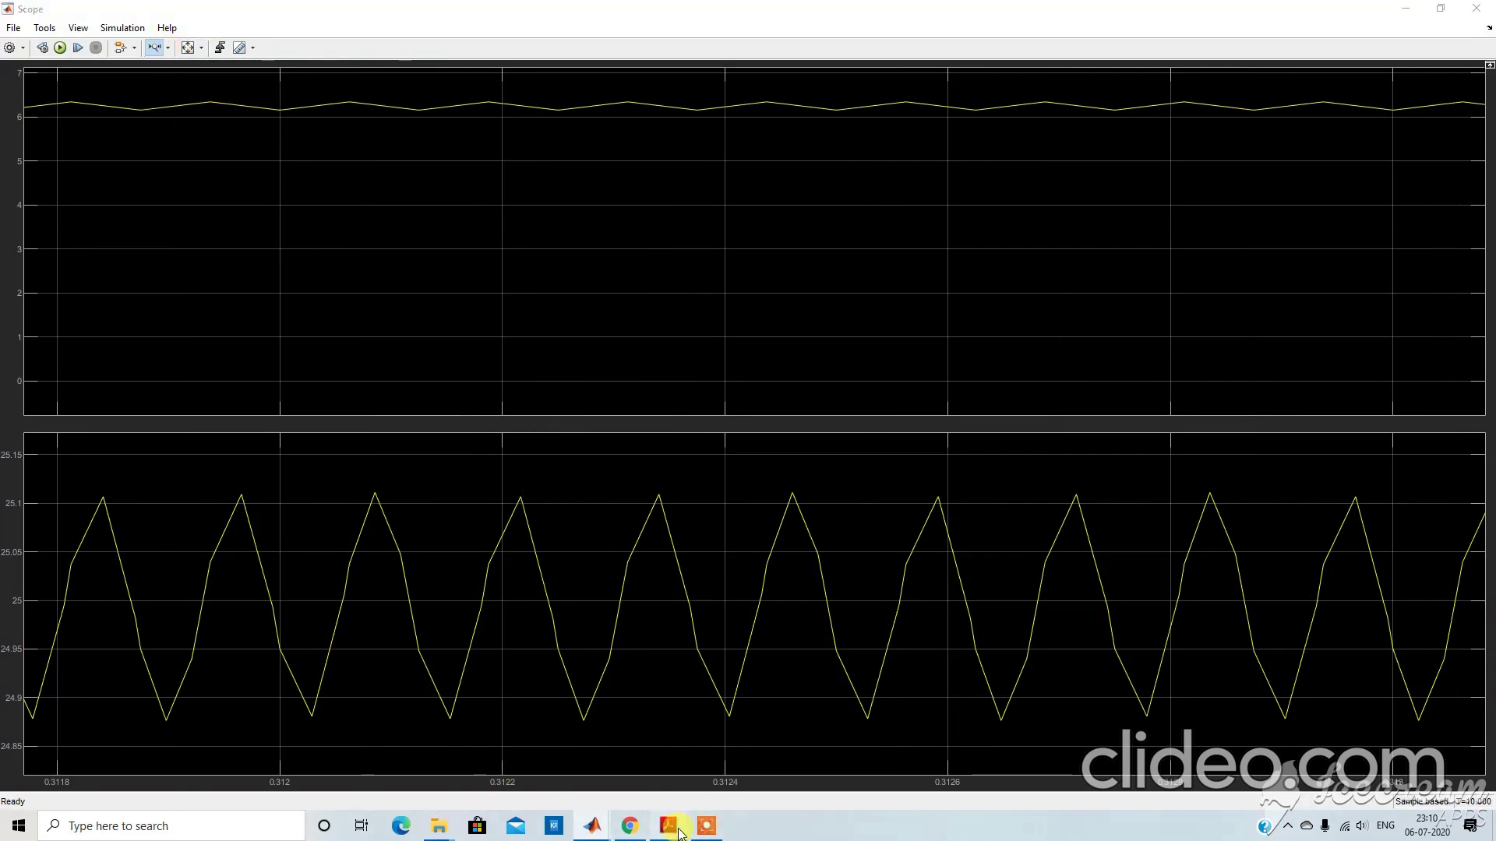
{"action": "scroll", "coordinate": [802, 515], "scroll_direction": "up", "scroll_amount": 10}
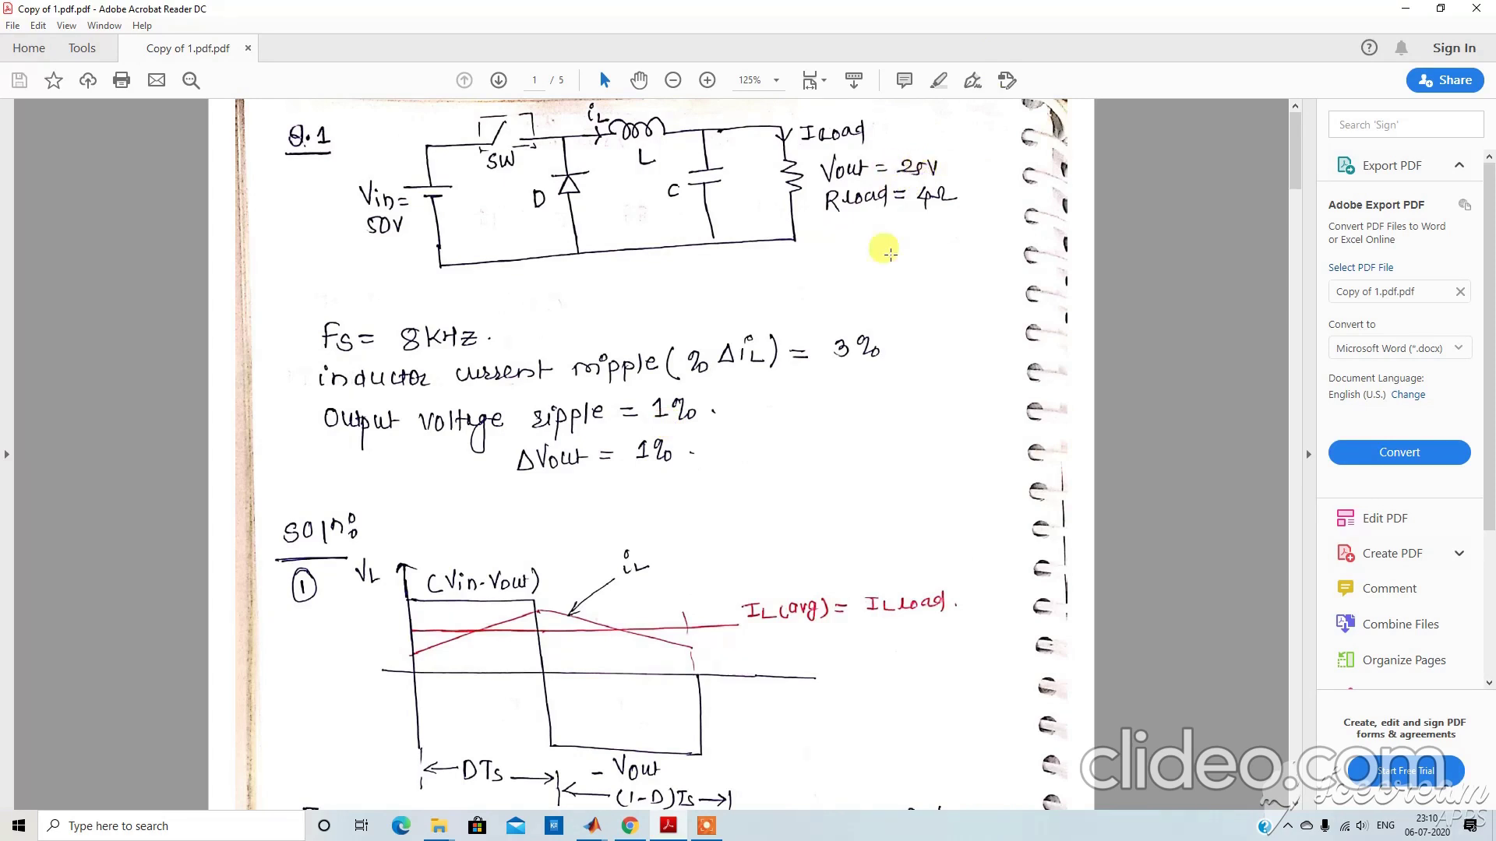
{"action": "left_click", "coordinate": [593, 828]}
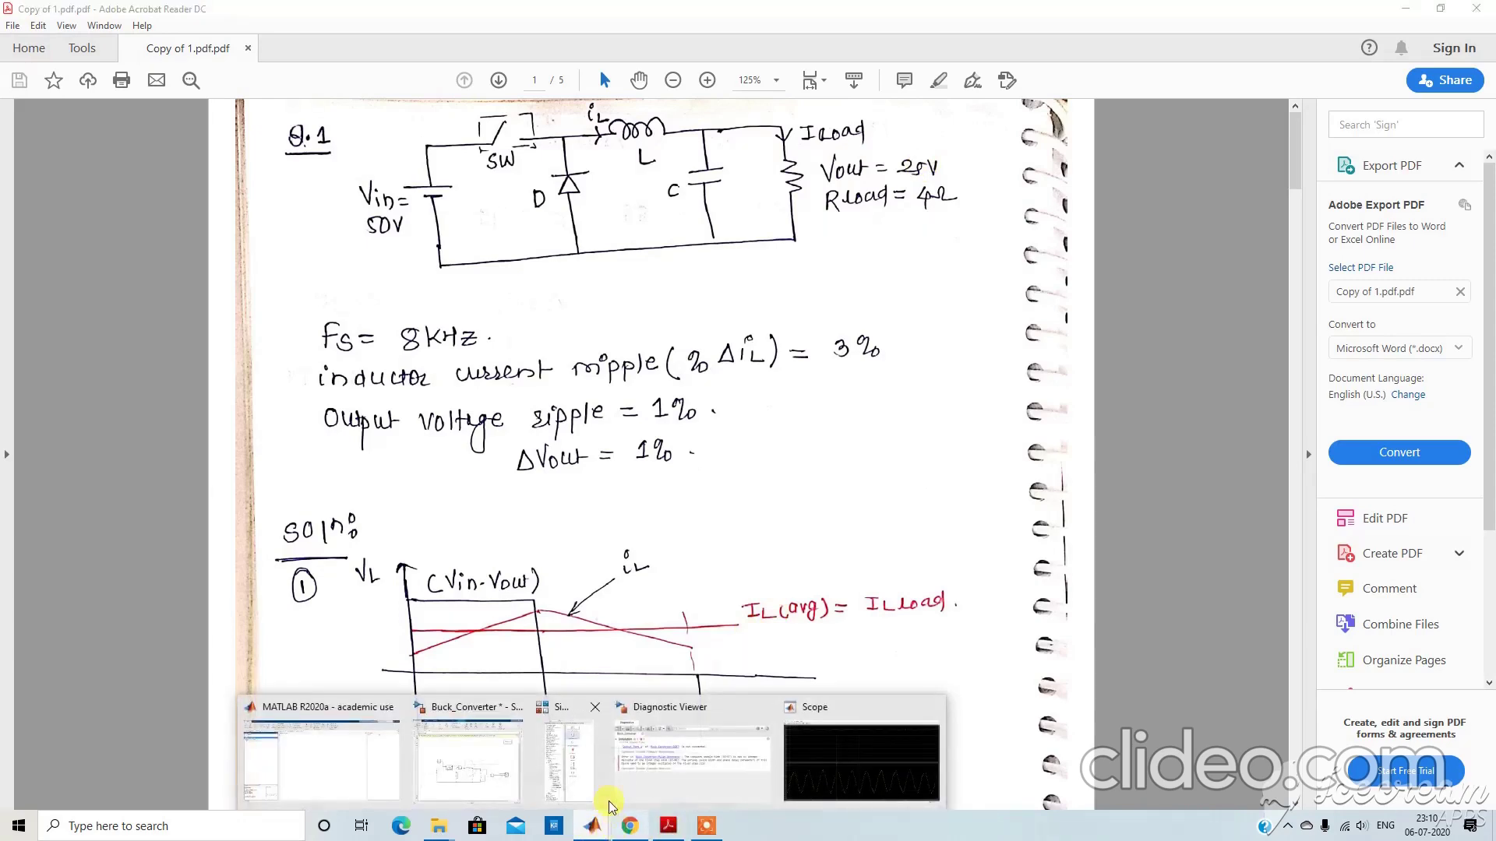
{"action": "left_click", "coordinate": [470, 765]}
{"action": "left_click", "coordinate": [594, 827]}
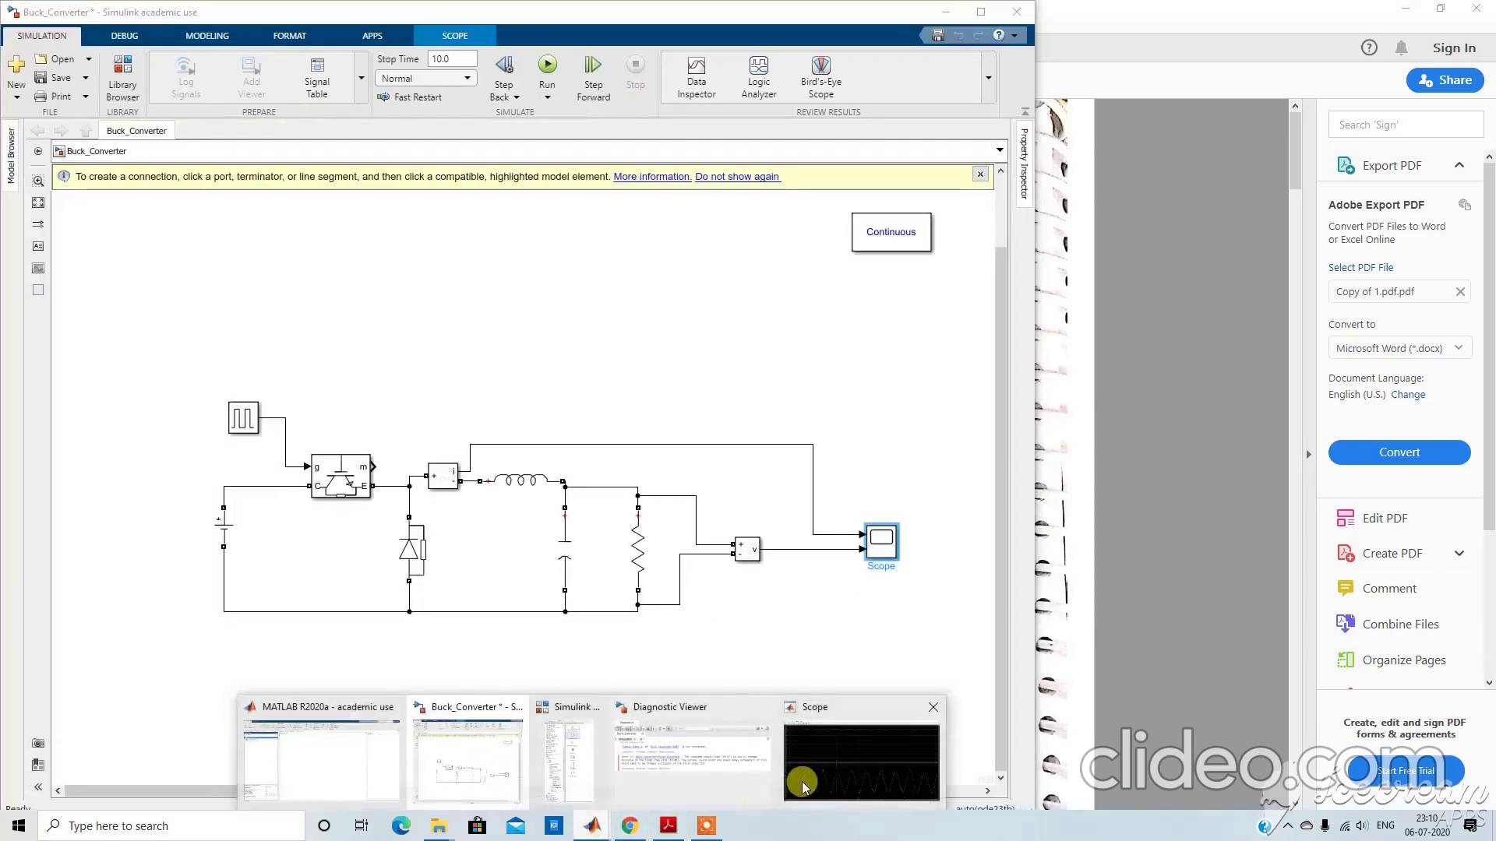
{"action": "left_click", "coordinate": [830, 767]}
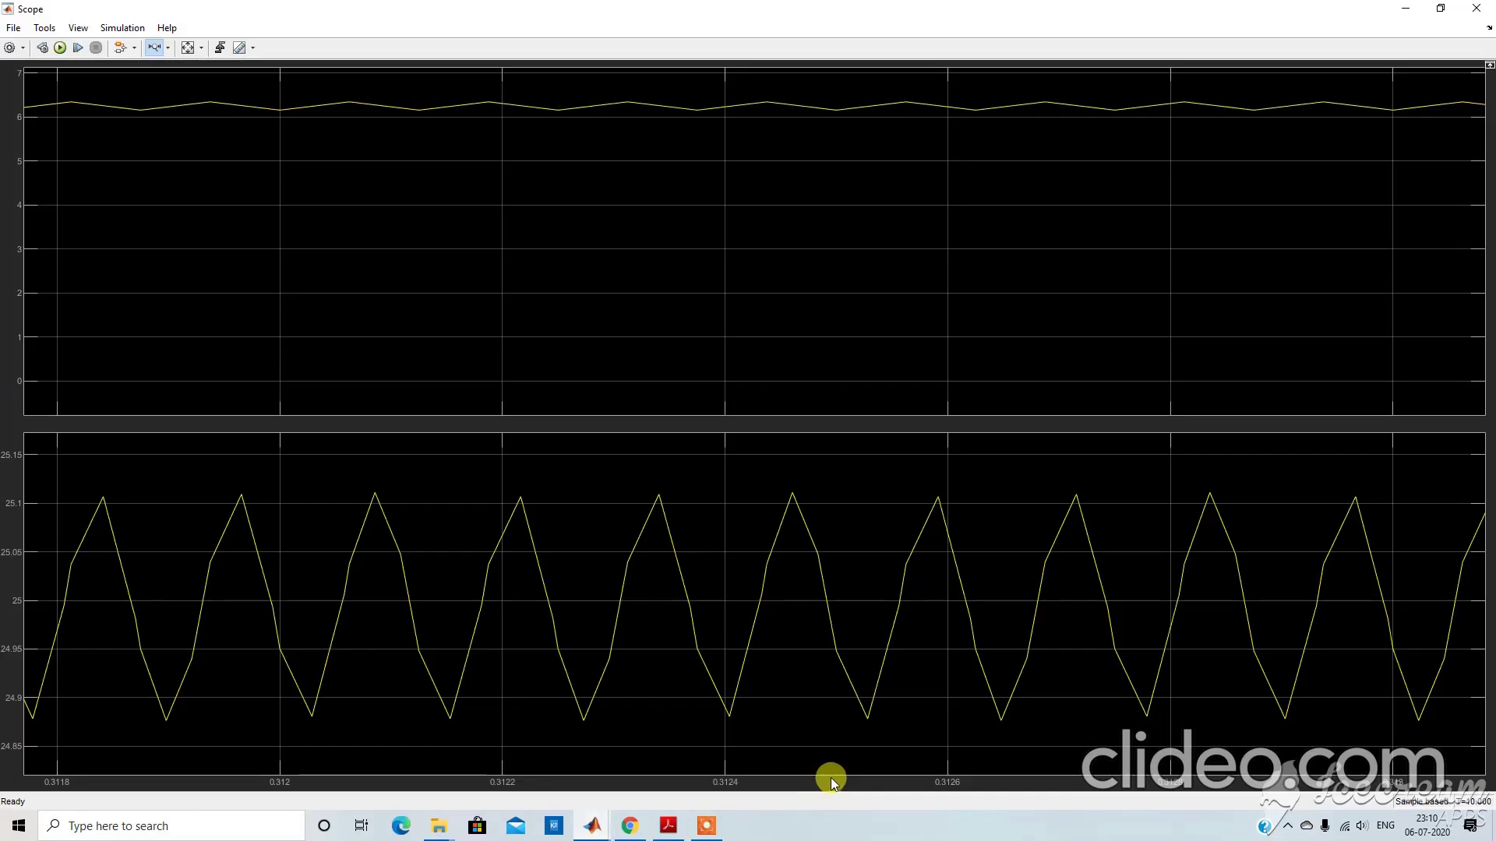
Enable cursor measurements and measure the Voltage Measurement trace between a ripple peak and the following trough near 0.312 s.
{"action": "left_click", "coordinate": [239, 47]}
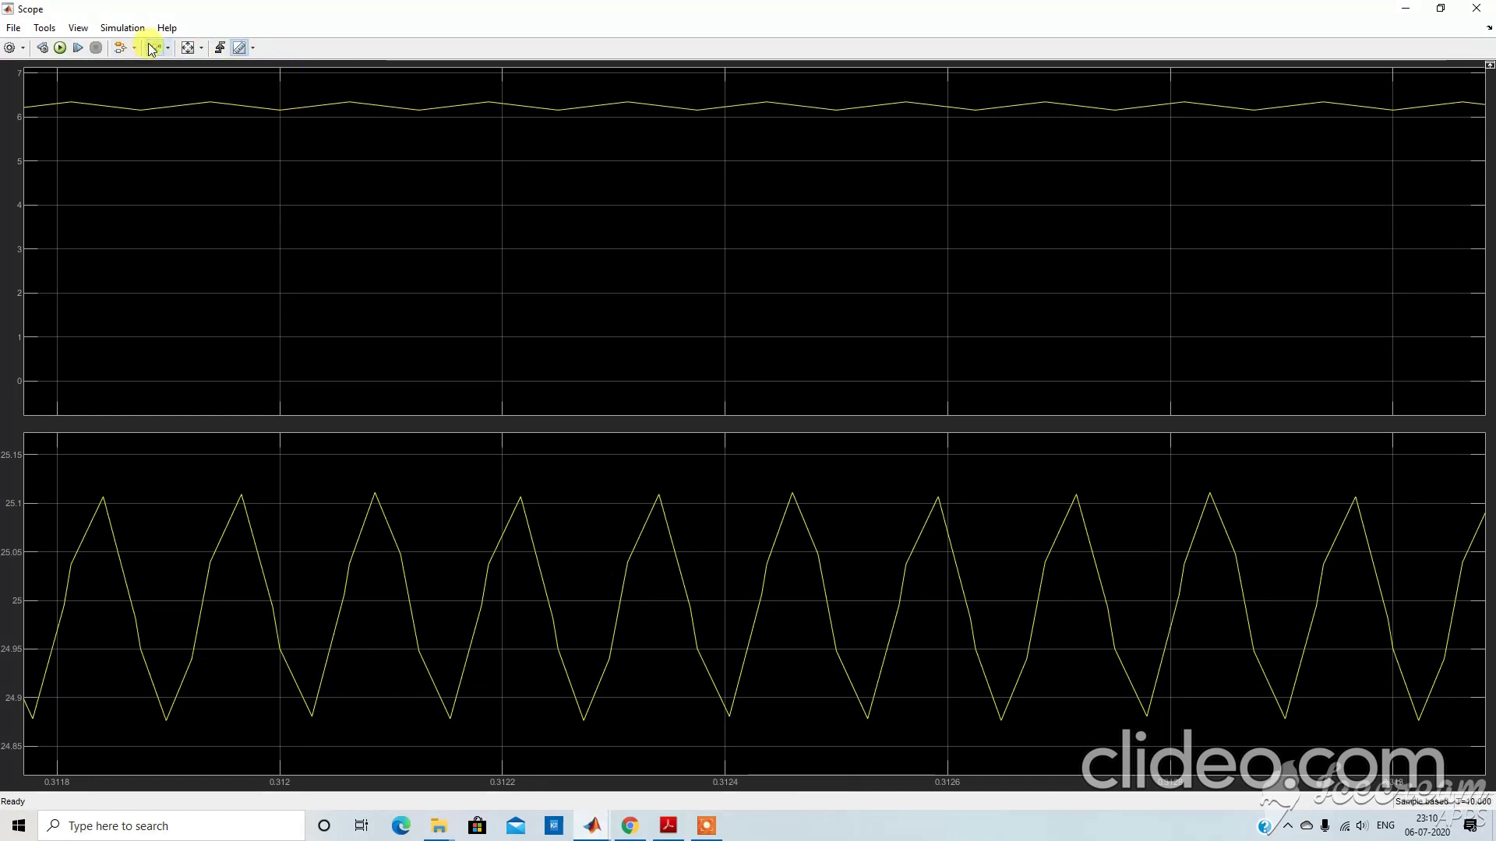
{"action": "left_click", "coordinate": [152, 48]}
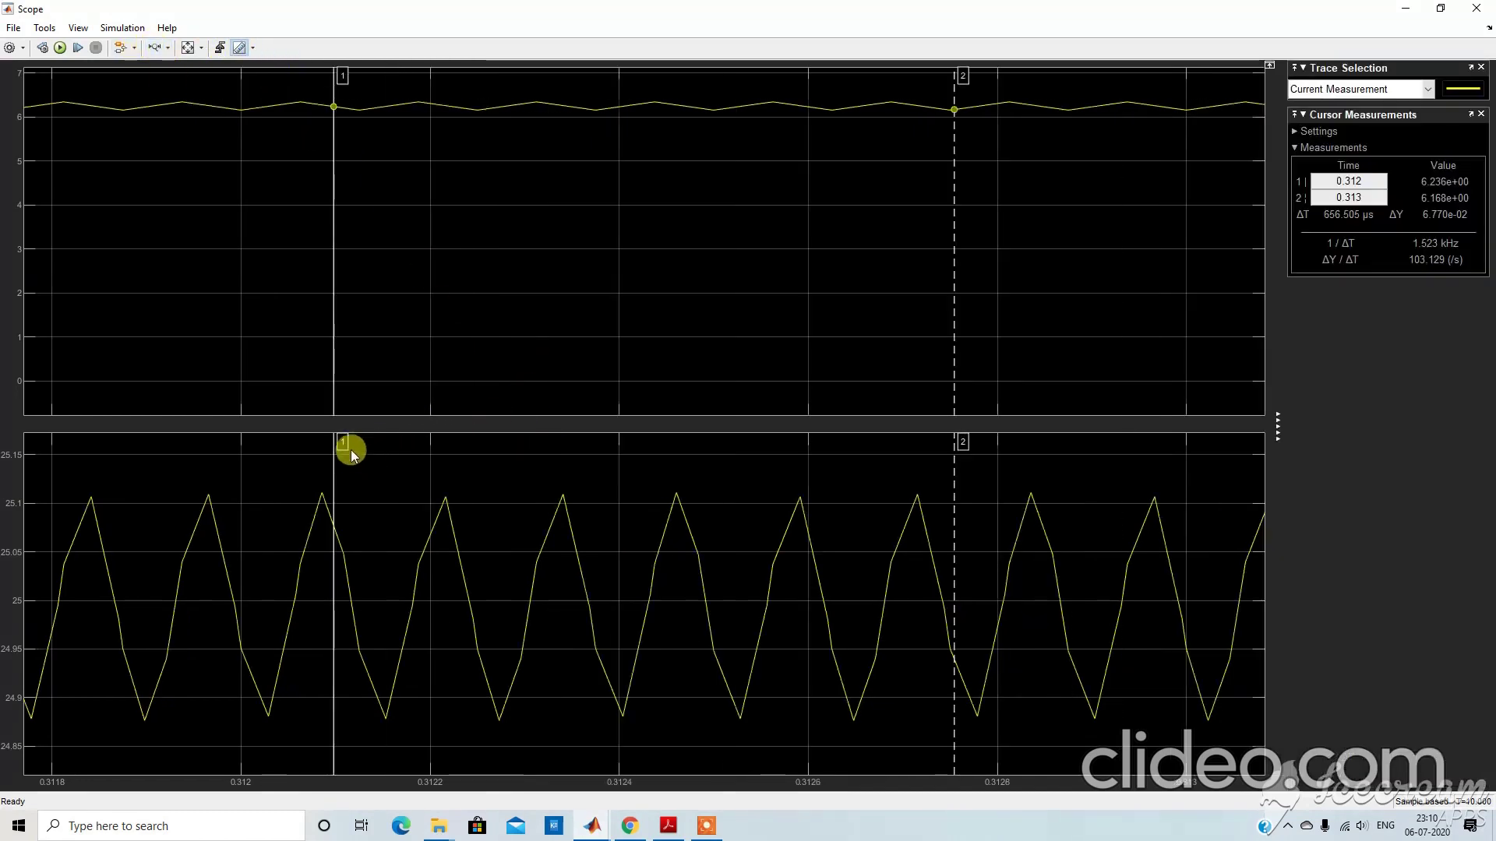
{"action": "left_click_drag", "start_coordinate": [342, 443], "coordinate": [322, 446]}
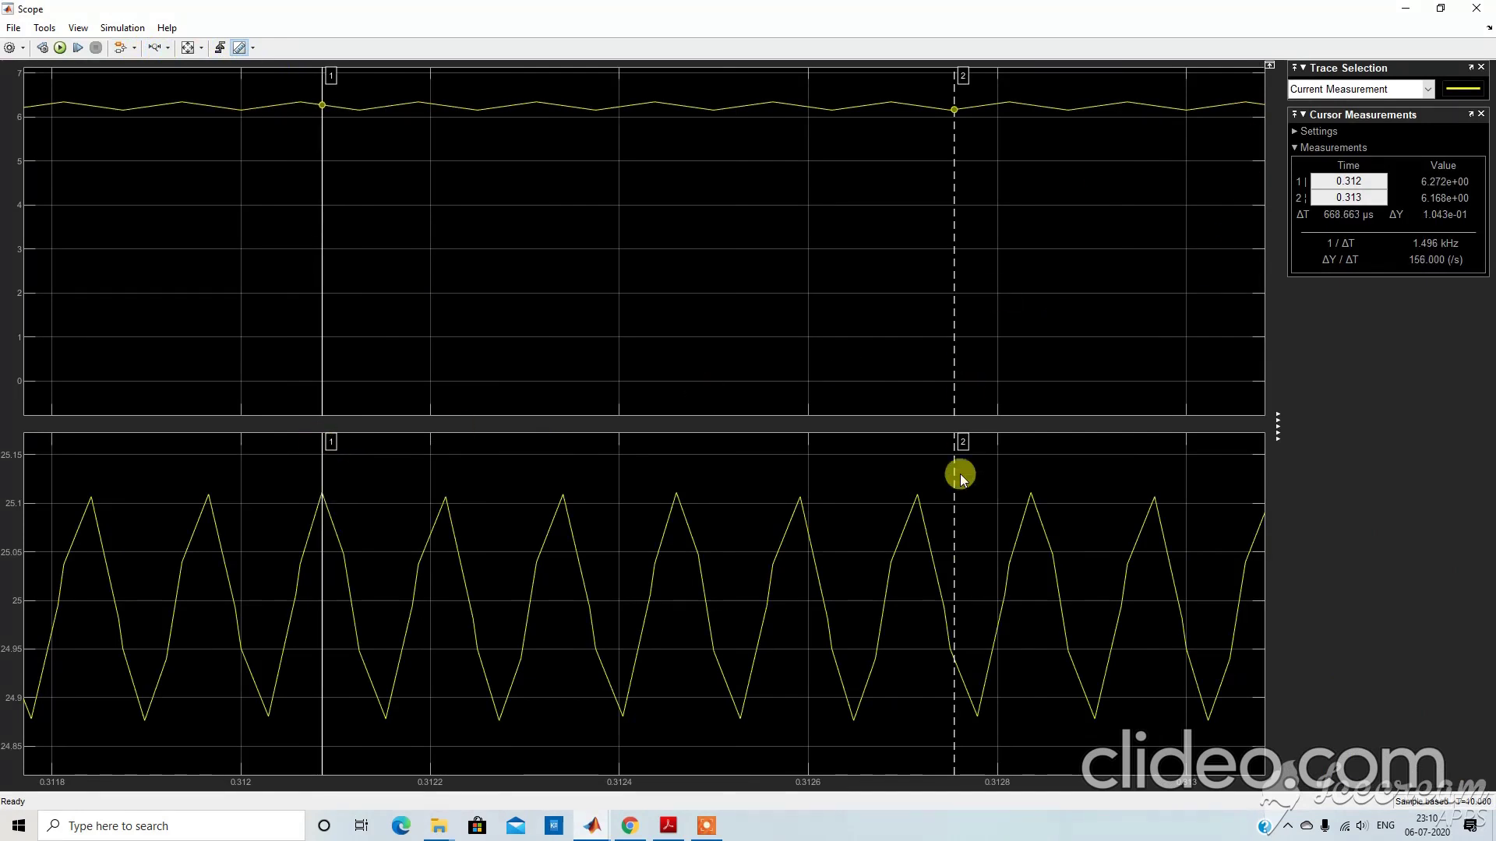
{"action": "left_click_drag", "start_coordinate": [964, 440], "coordinate": [386, 526]}
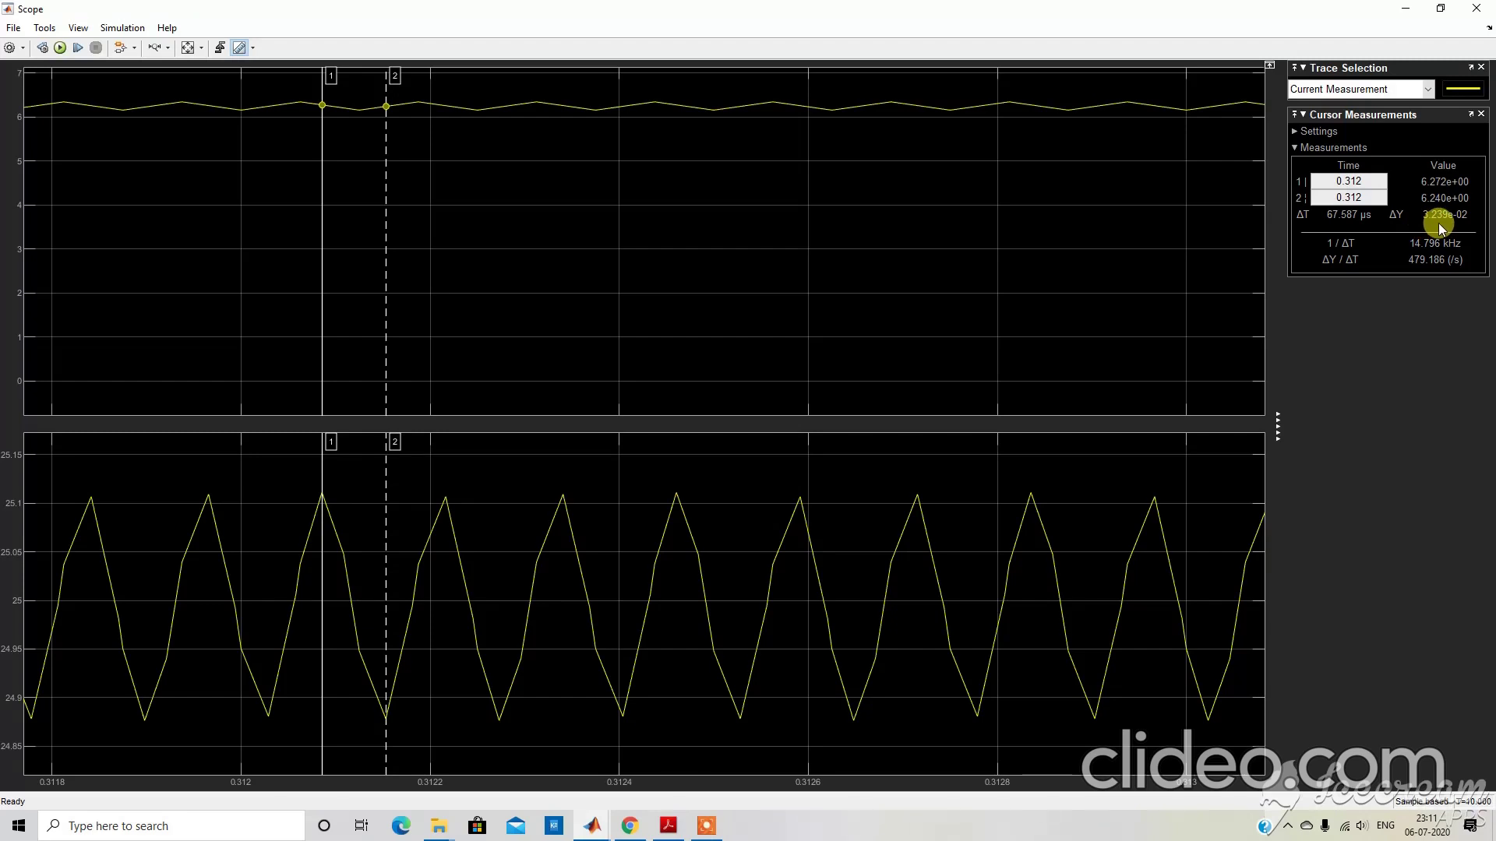
{"action": "left_click", "coordinate": [1428, 89]}
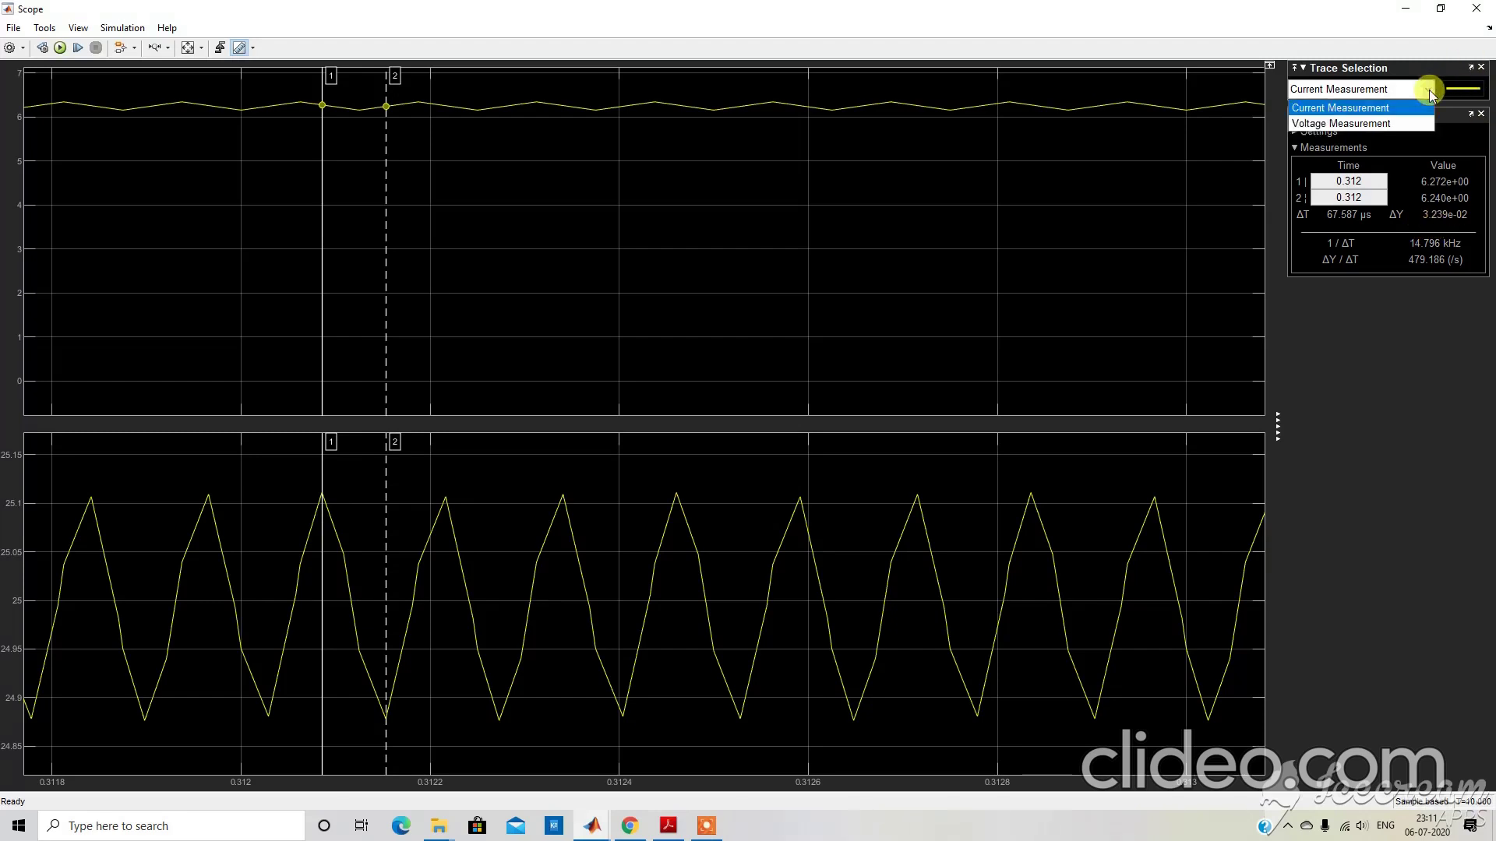
{"action": "left_click", "coordinate": [1386, 122]}
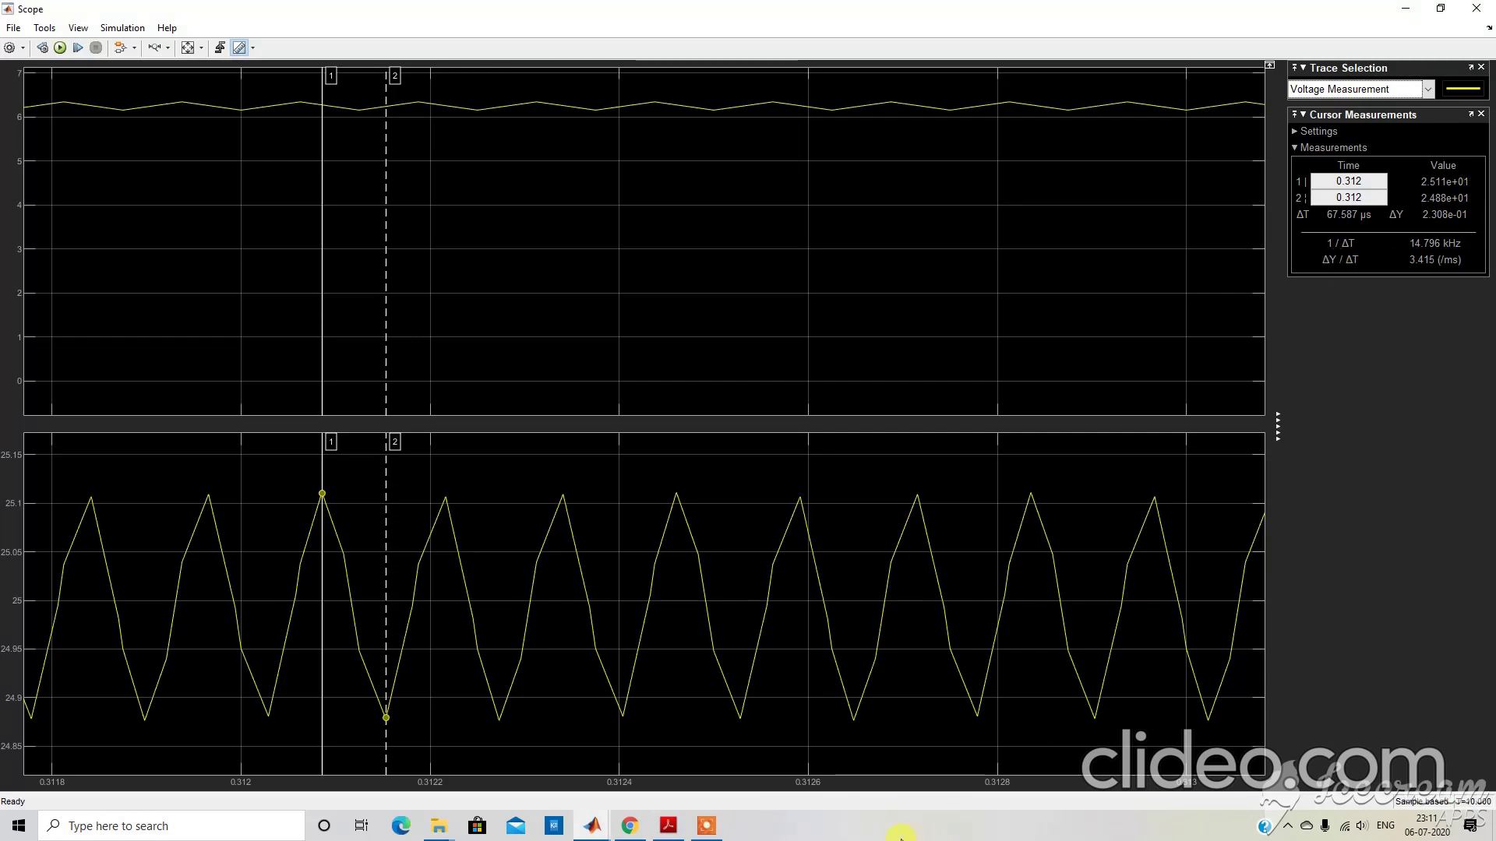
Check the inductor current ripple calculation in the Acrobat PDF notes and return to the Simulink Scope.
{"action": "left_click", "coordinate": [668, 826]}
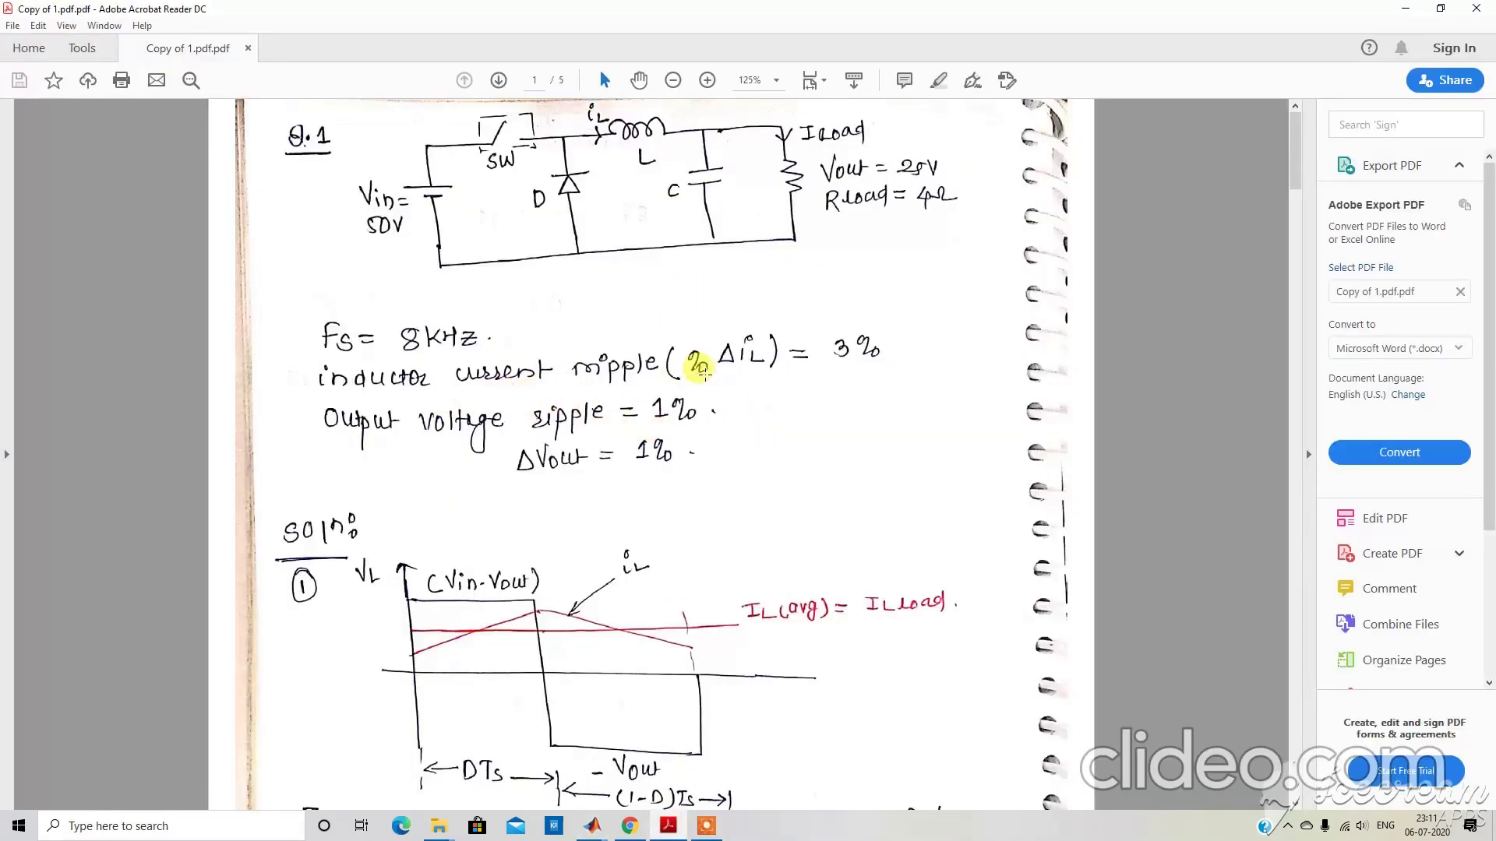
{"action": "scroll", "coordinate": [639, 608], "scroll_direction": "down", "scroll_amount": 3}
{"action": "scroll", "coordinate": [635, 611], "scroll_direction": "down", "scroll_amount": 4}
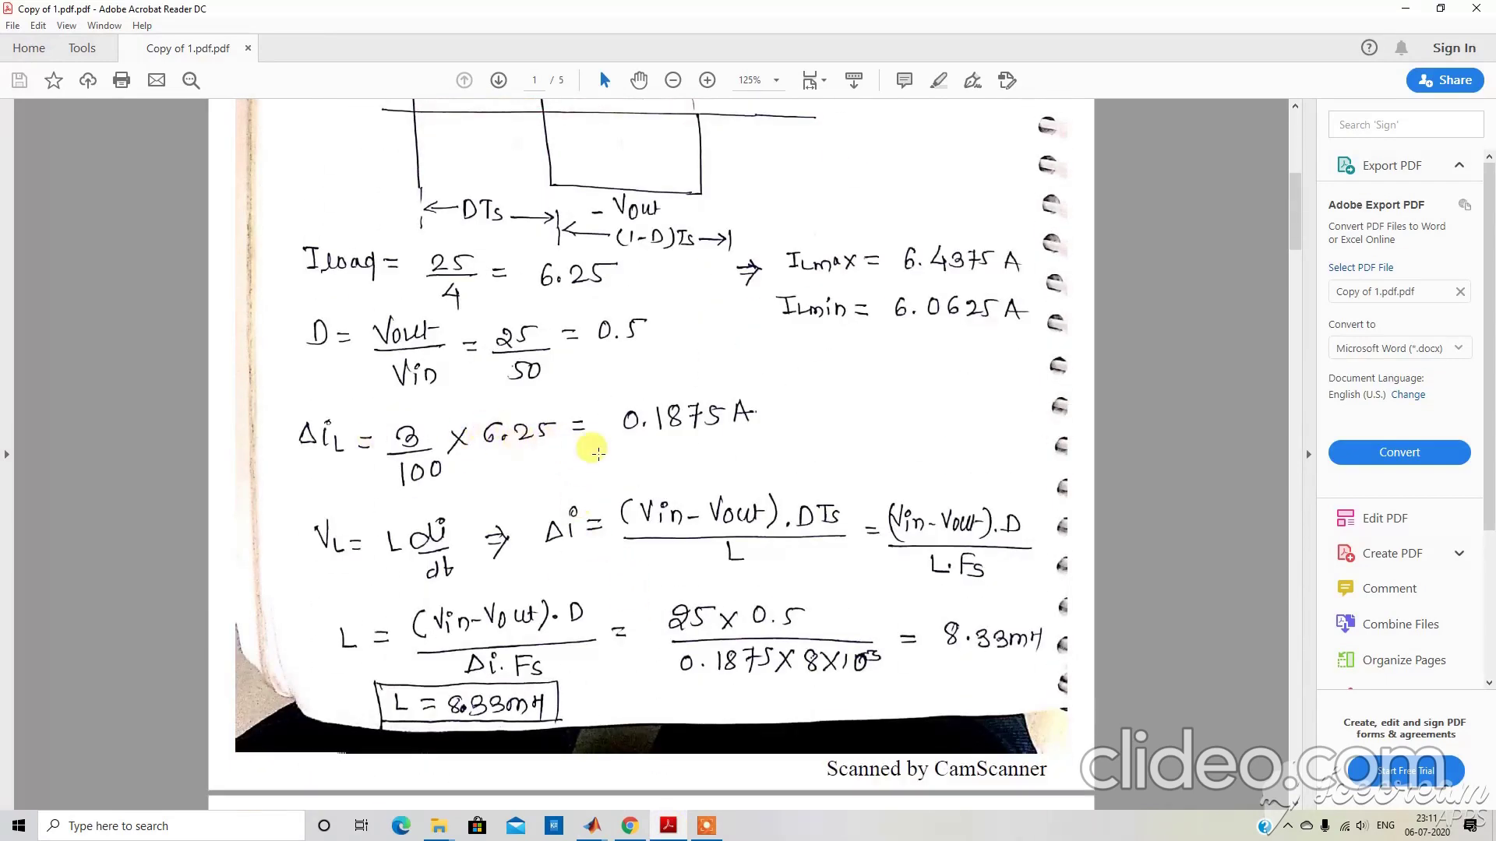
{"action": "scroll", "coordinate": [600, 452], "scroll_direction": "up", "scroll_amount": 3}
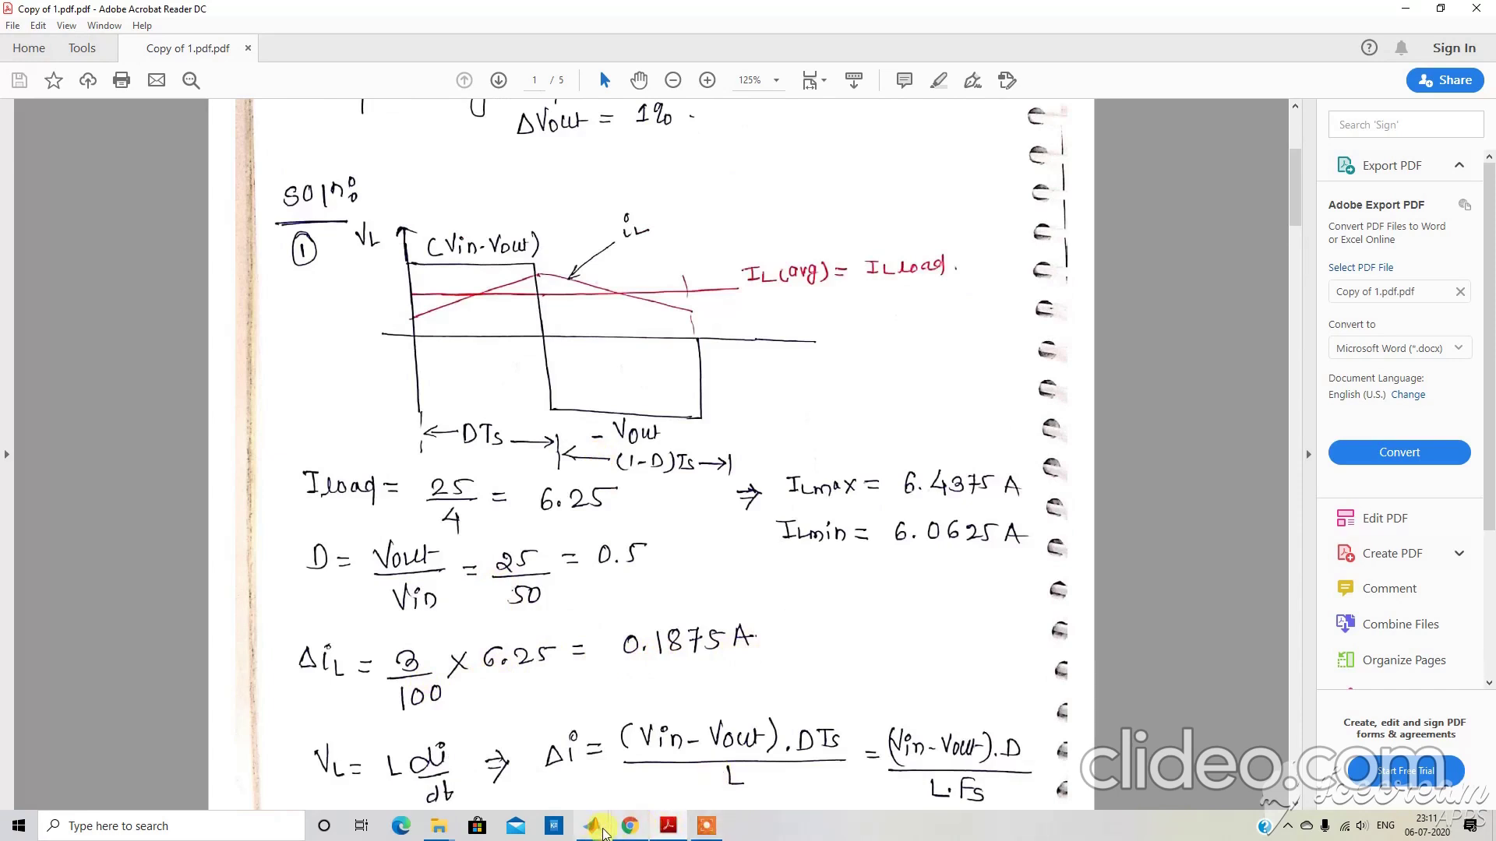
{"action": "mouse_move", "coordinate": [592, 826]}
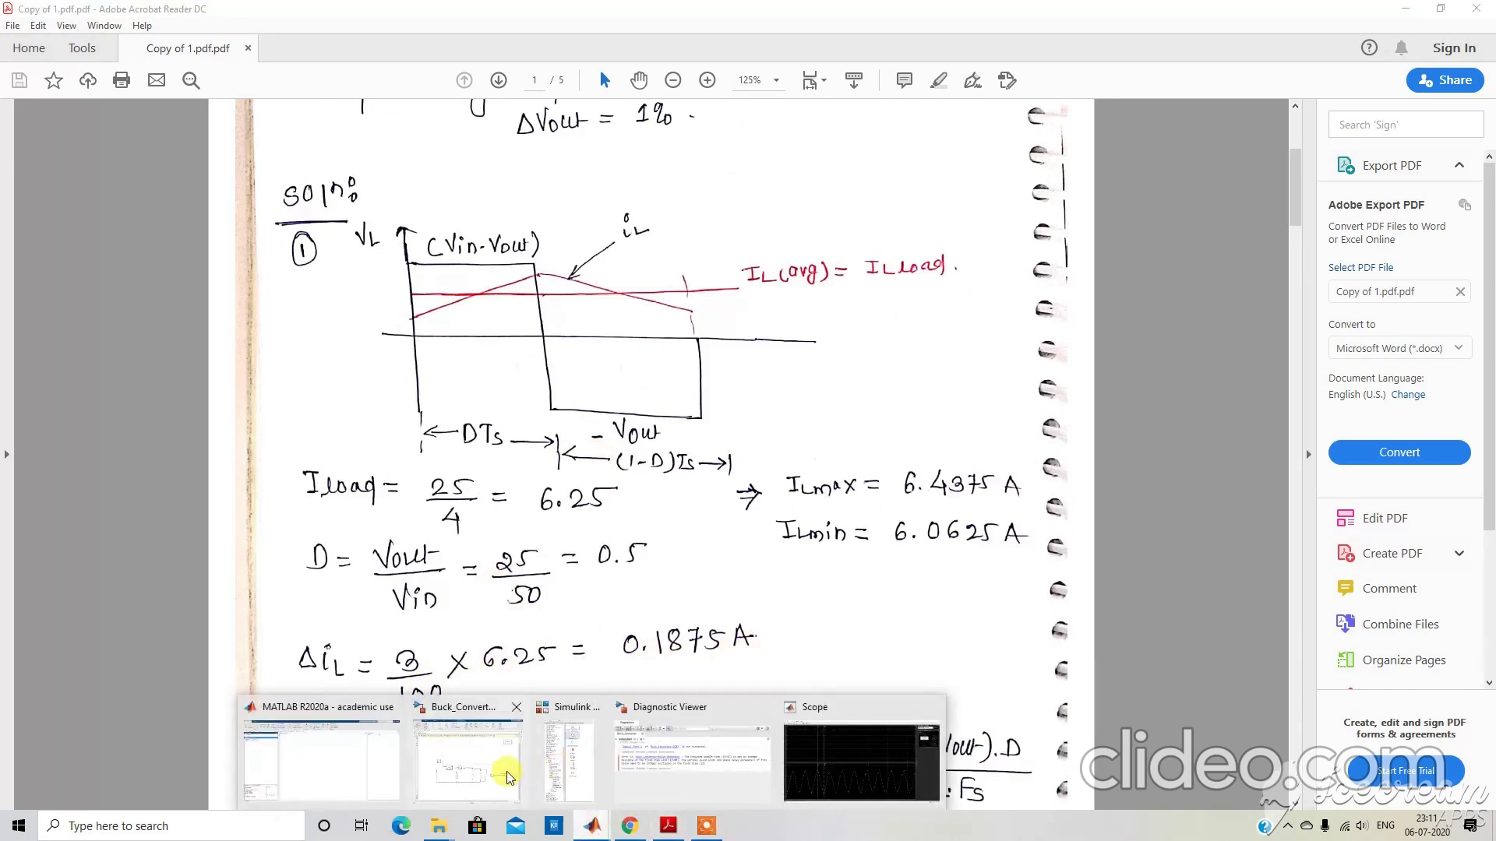
{"action": "left_click", "coordinate": [849, 771]}
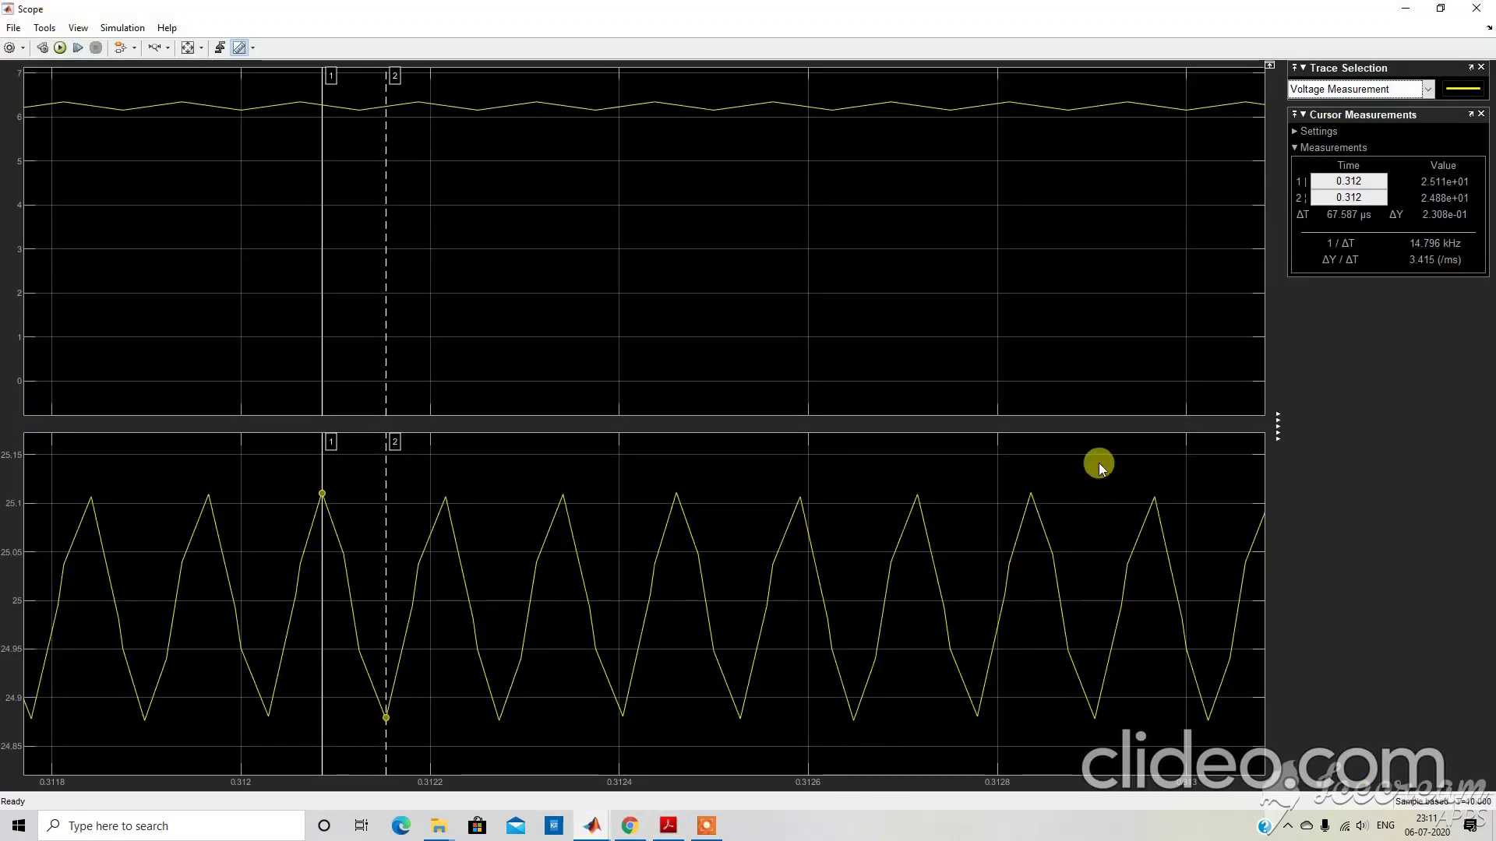
Zoom in vertically on the inductor current ripple in the upper plot, then turn zooming off.
{"action": "left_click", "coordinate": [169, 48]}
{"action": "left_click", "coordinate": [157, 105]}
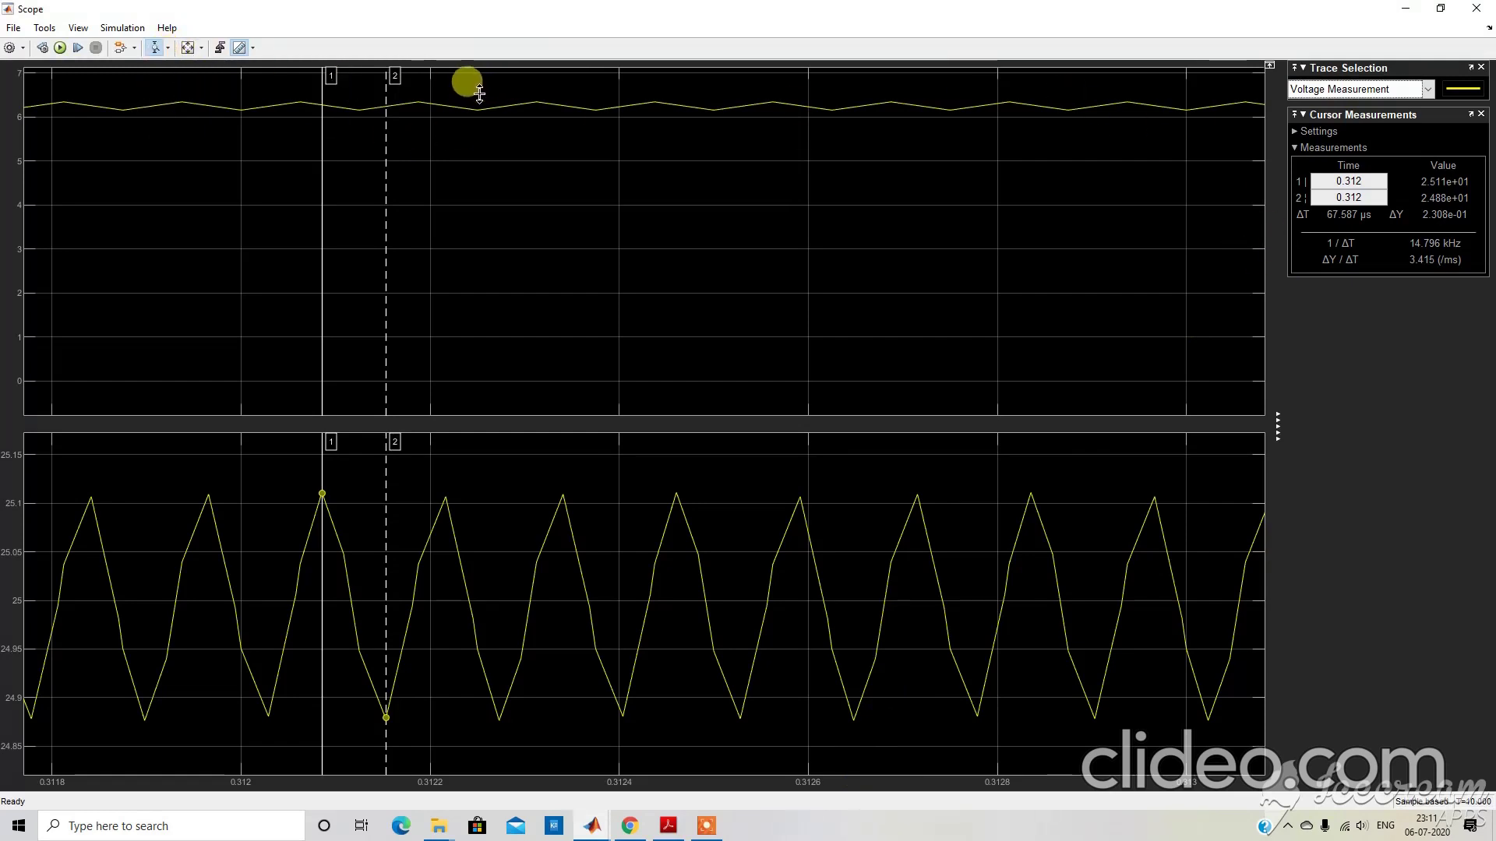
{"action": "left_click_drag", "start_coordinate": [479, 93], "coordinate": [428, 243]}
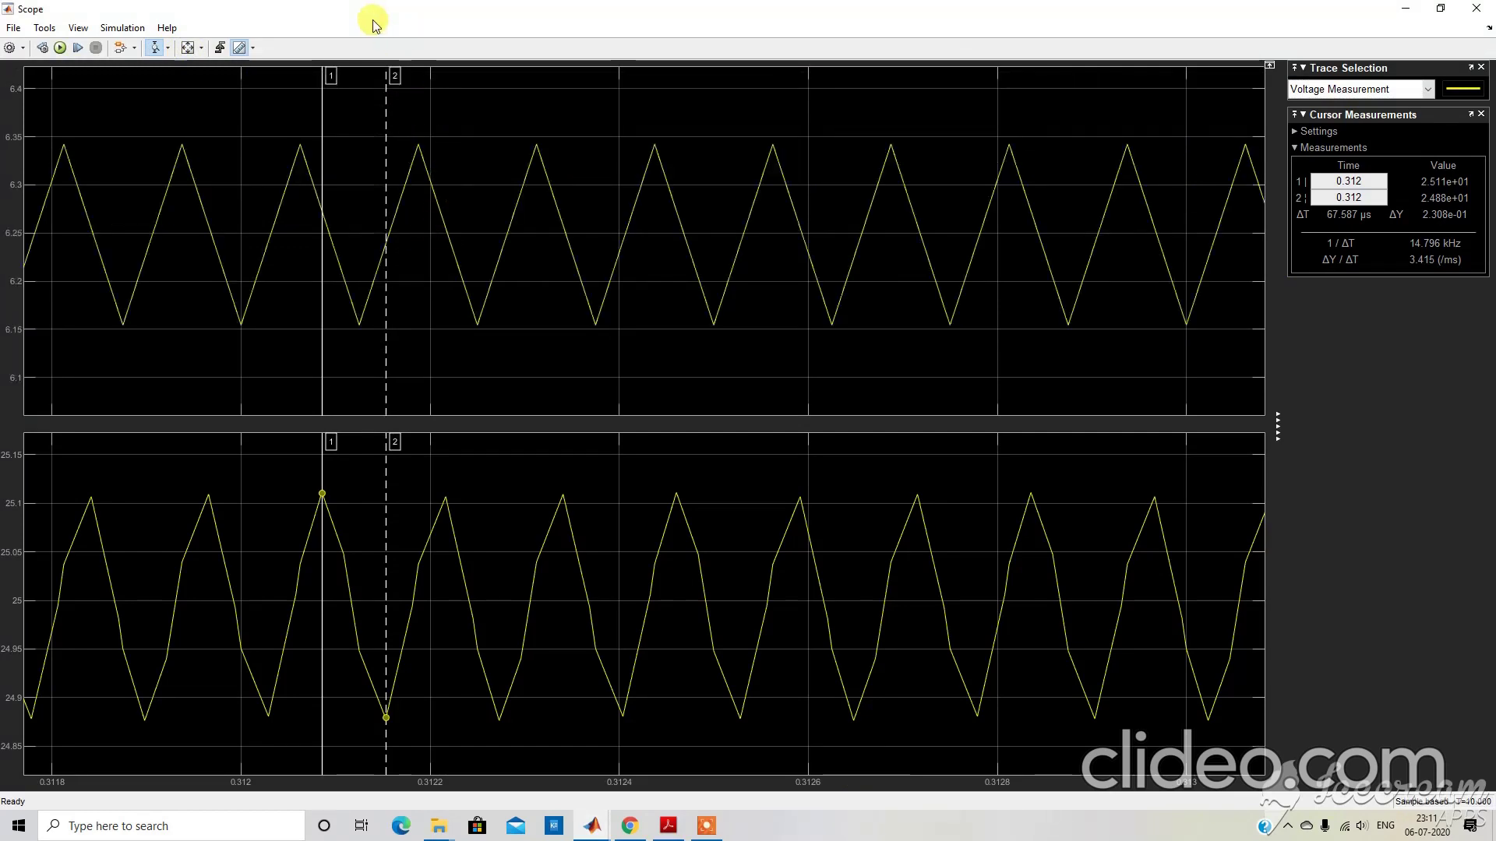
{"action": "left_click", "coordinate": [155, 48]}
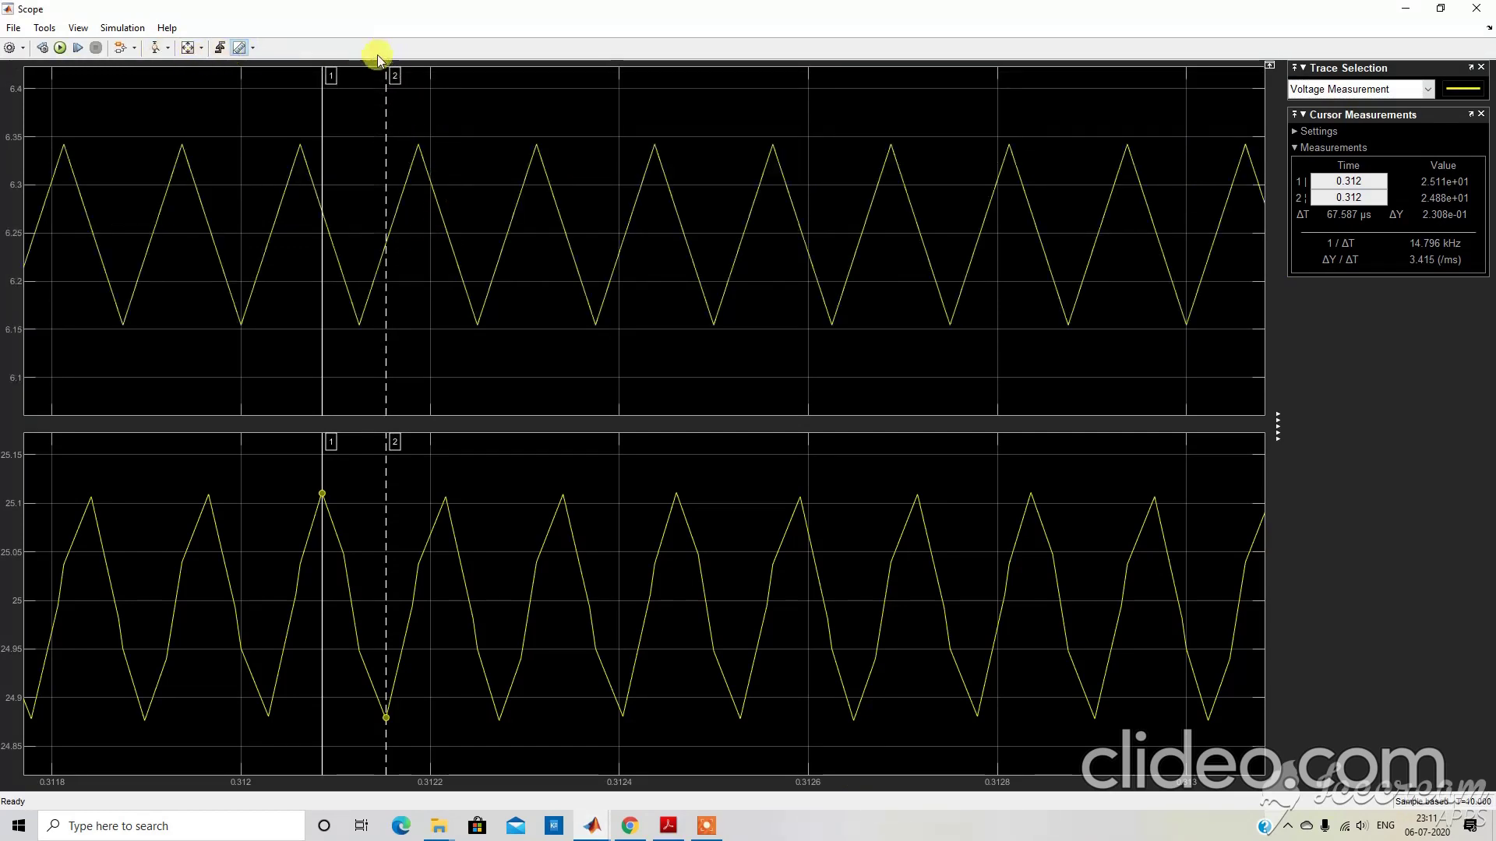
Measure the Current Measurement trace with the cursors on a ripple trough and the following peak near 0.312 s.
{"action": "left_click_drag", "start_coordinate": [387, 69], "coordinate": [422, 79]}
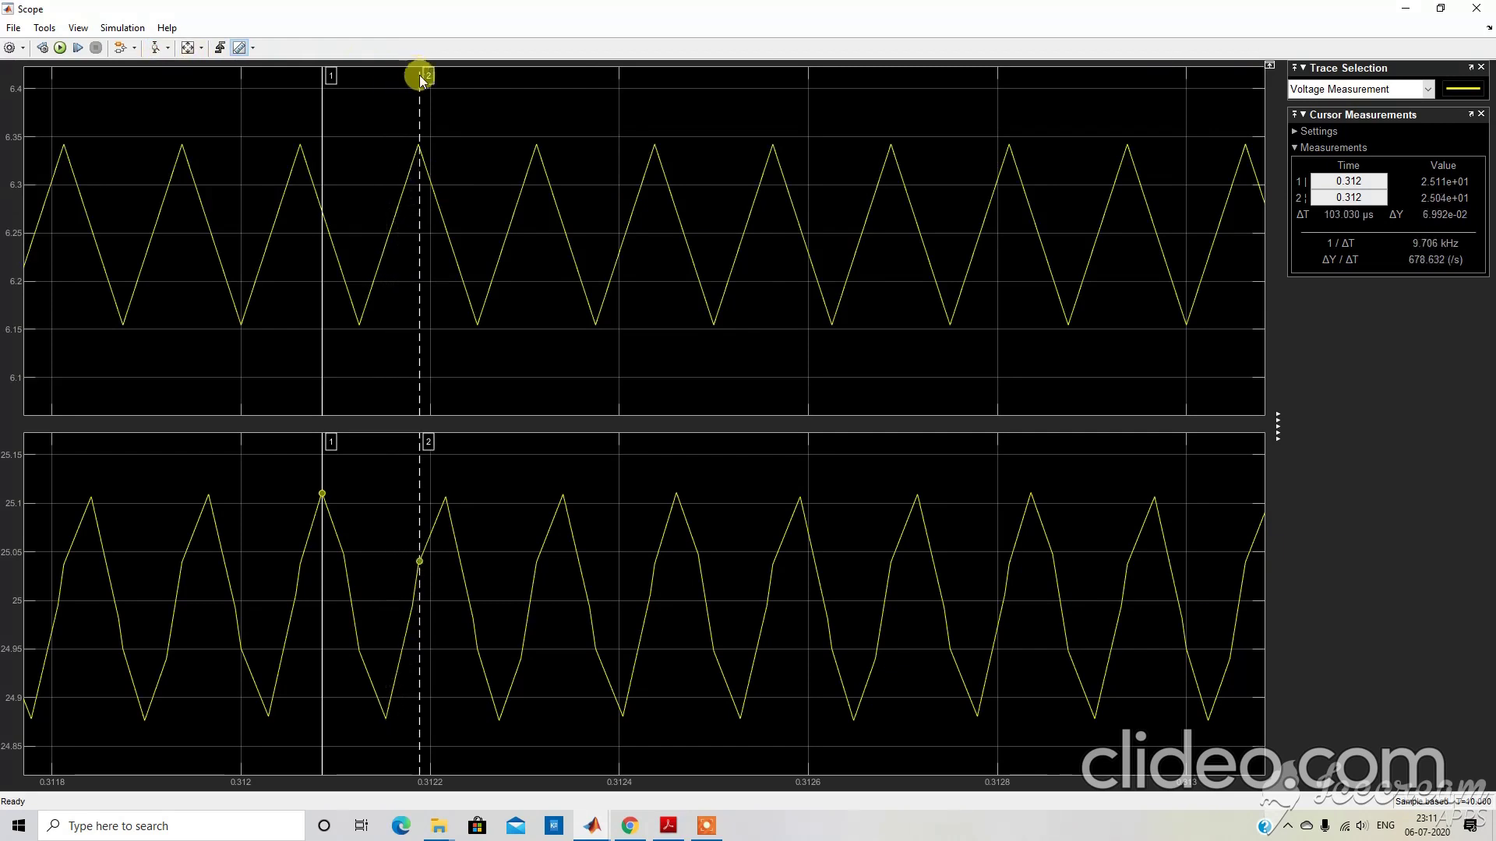
{"action": "left_click_drag", "start_coordinate": [325, 76], "coordinate": [358, 79]}
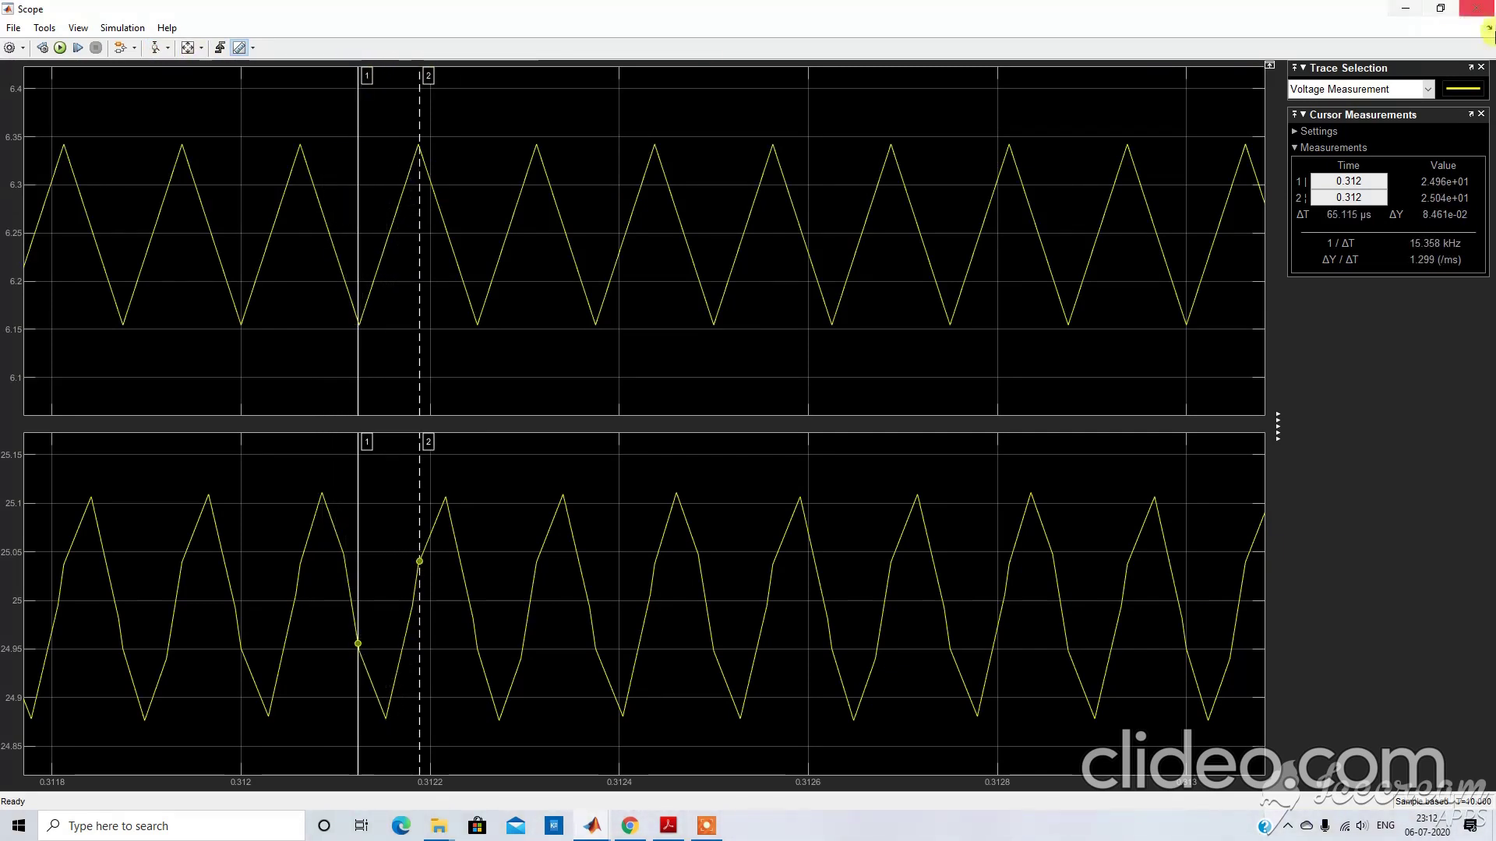
{"action": "left_click", "coordinate": [1429, 88]}
{"action": "left_click", "coordinate": [1350, 109]}
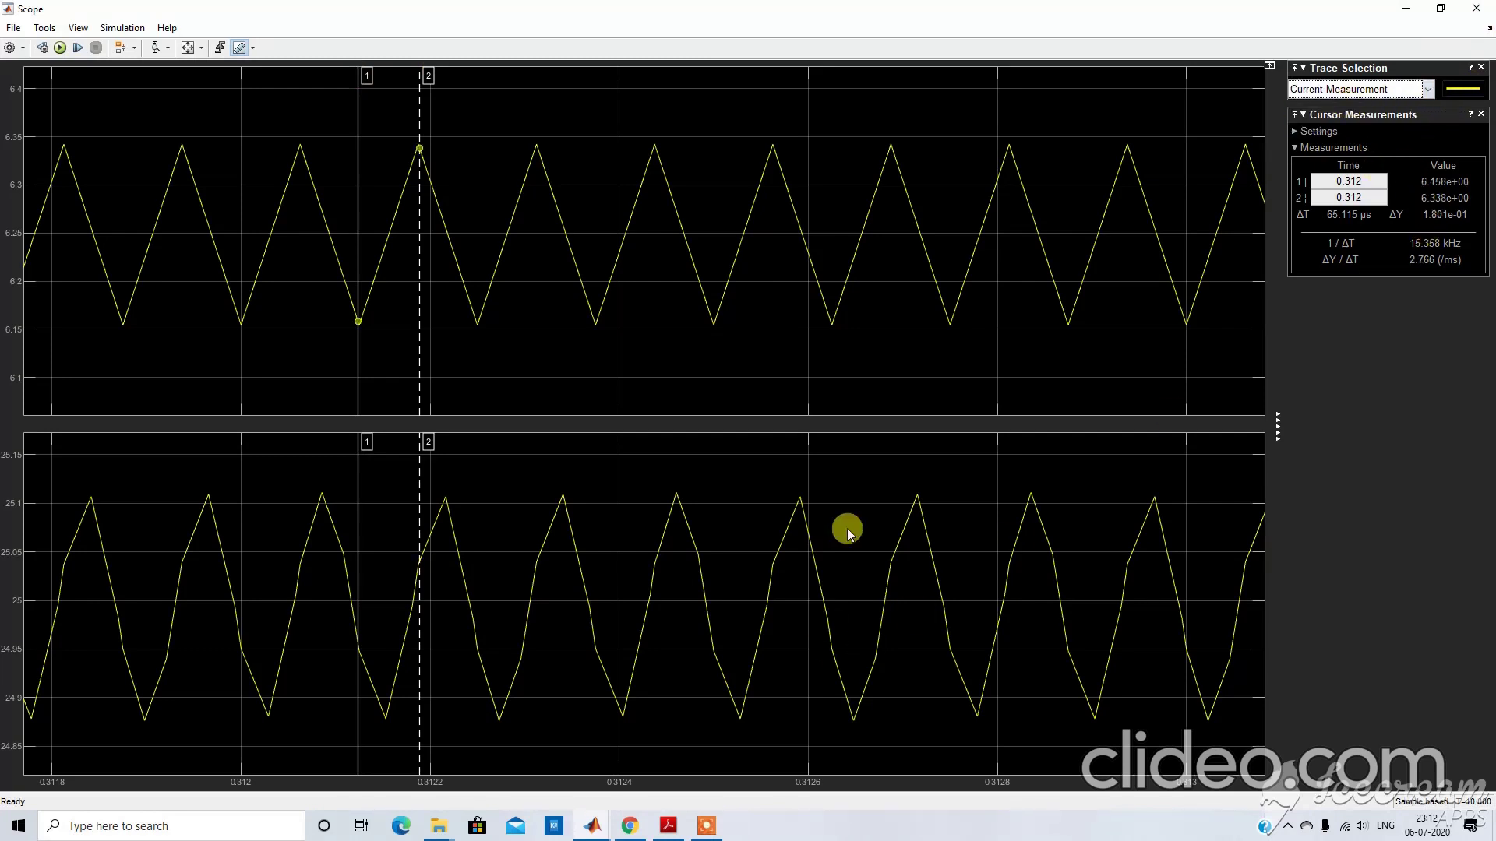
Compare the calculated current ripple in the Acrobat PDF notes with the Scope's cursor readings, then minimize the Scope.
{"action": "left_click", "coordinate": [670, 826]}
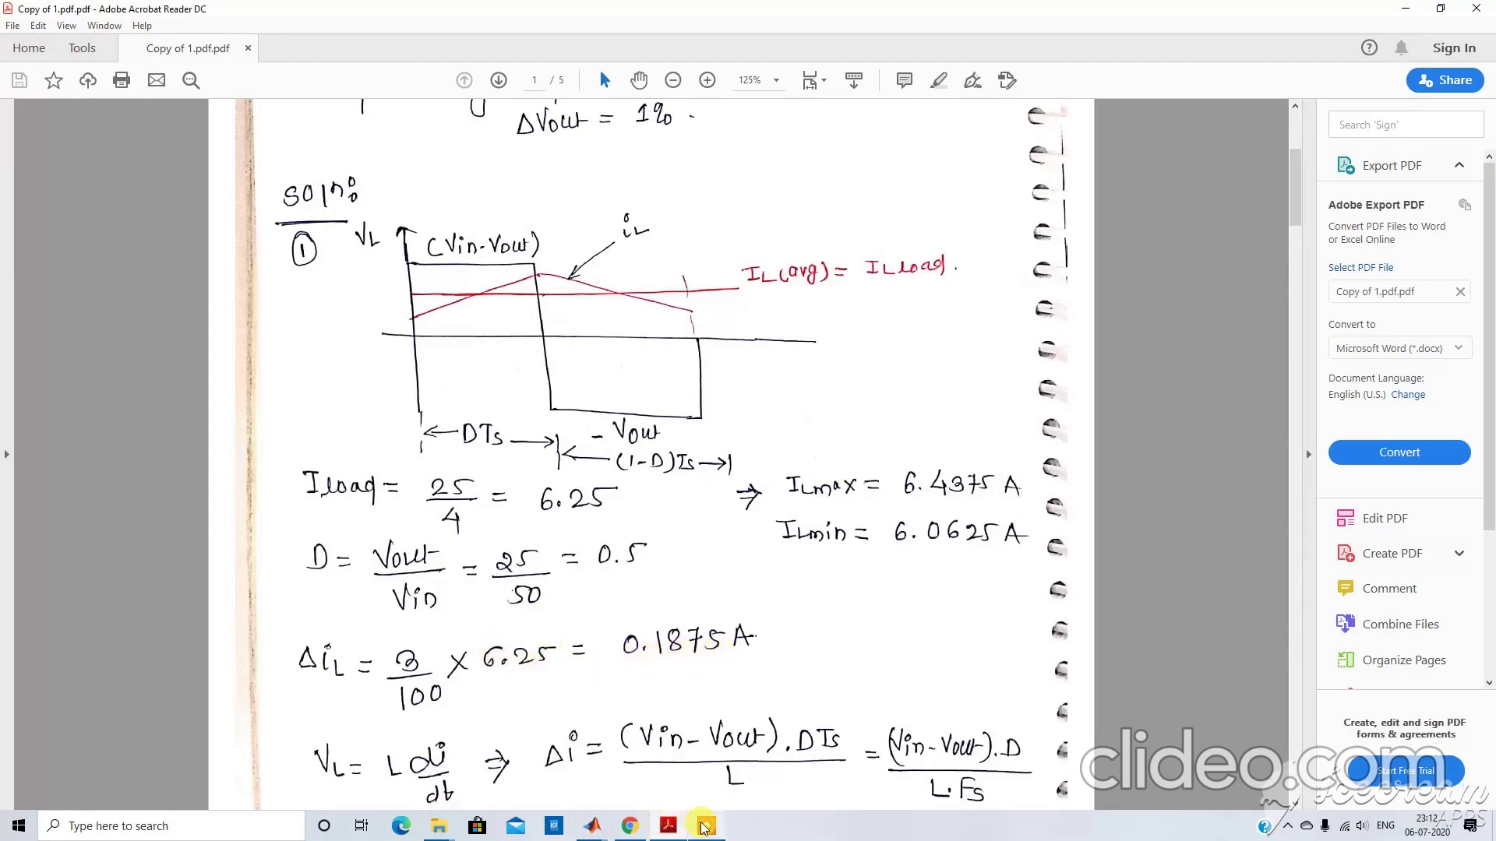
{"action": "mouse_move", "coordinate": [592, 826]}
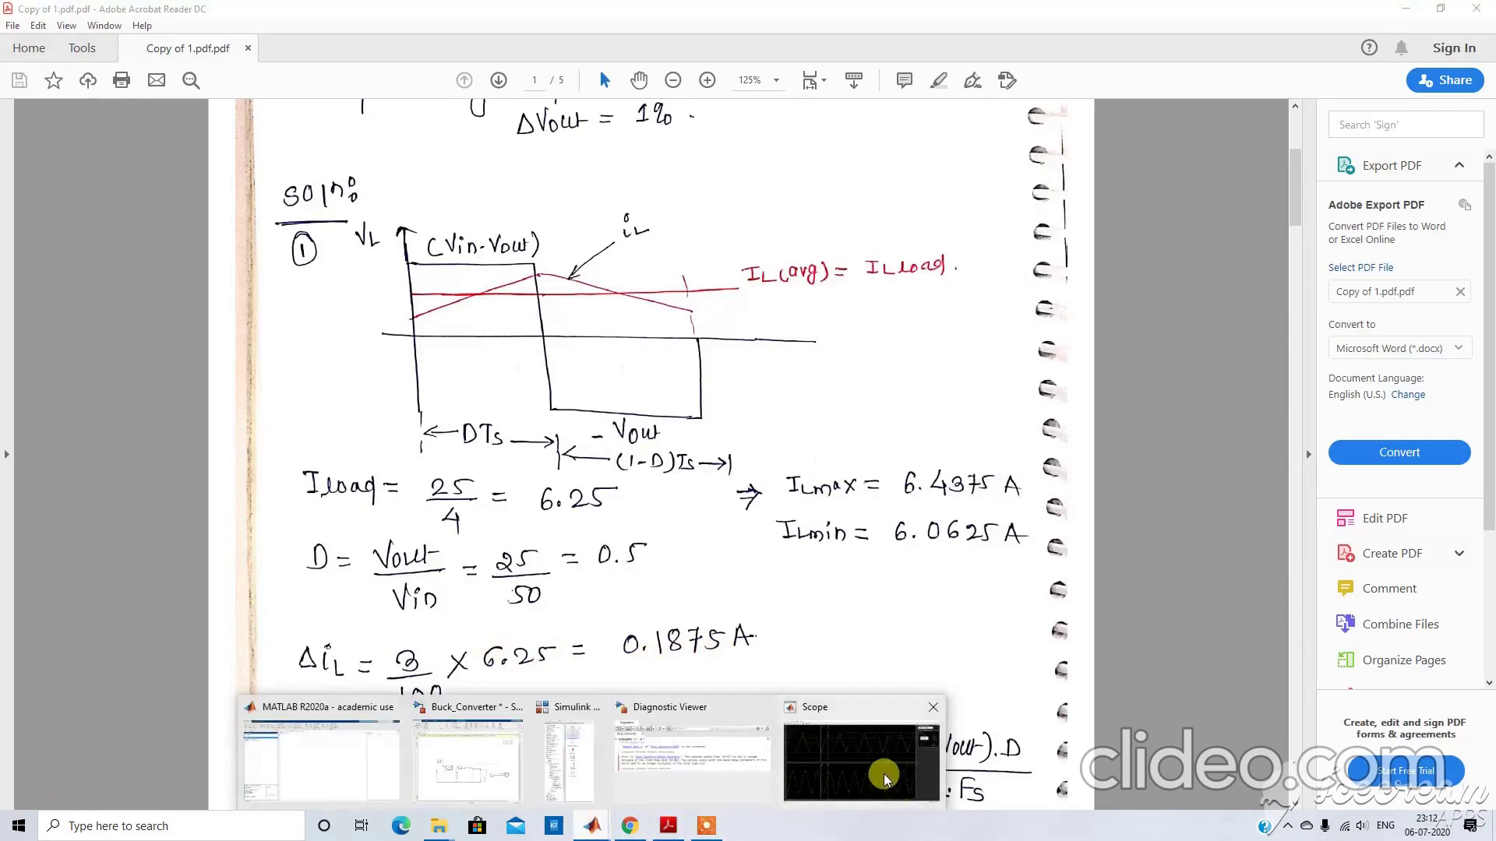
{"action": "left_click", "coordinate": [885, 779]}
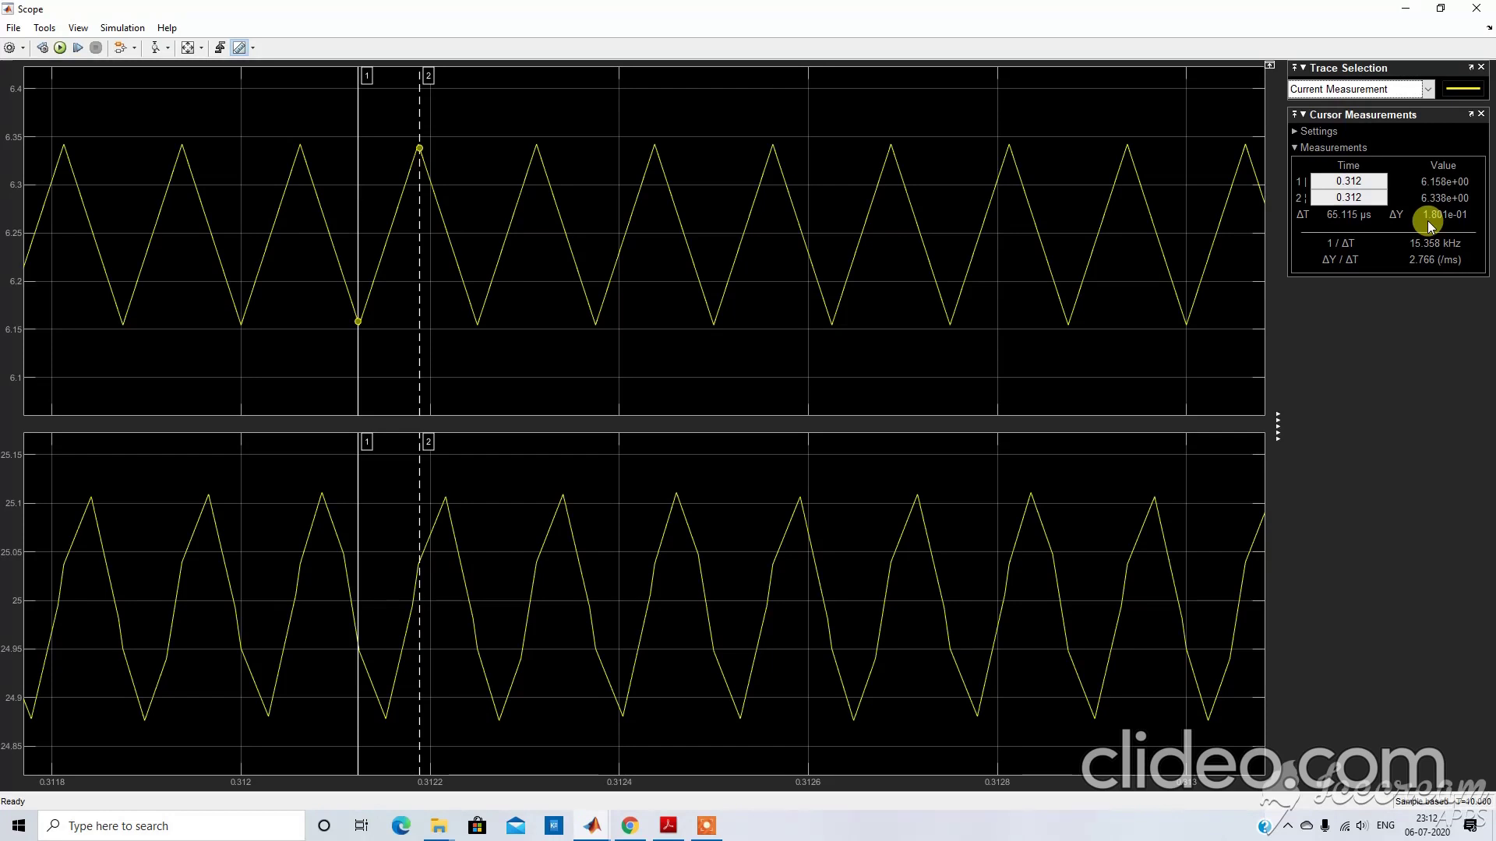
{"action": "left_click", "coordinate": [1411, 9]}
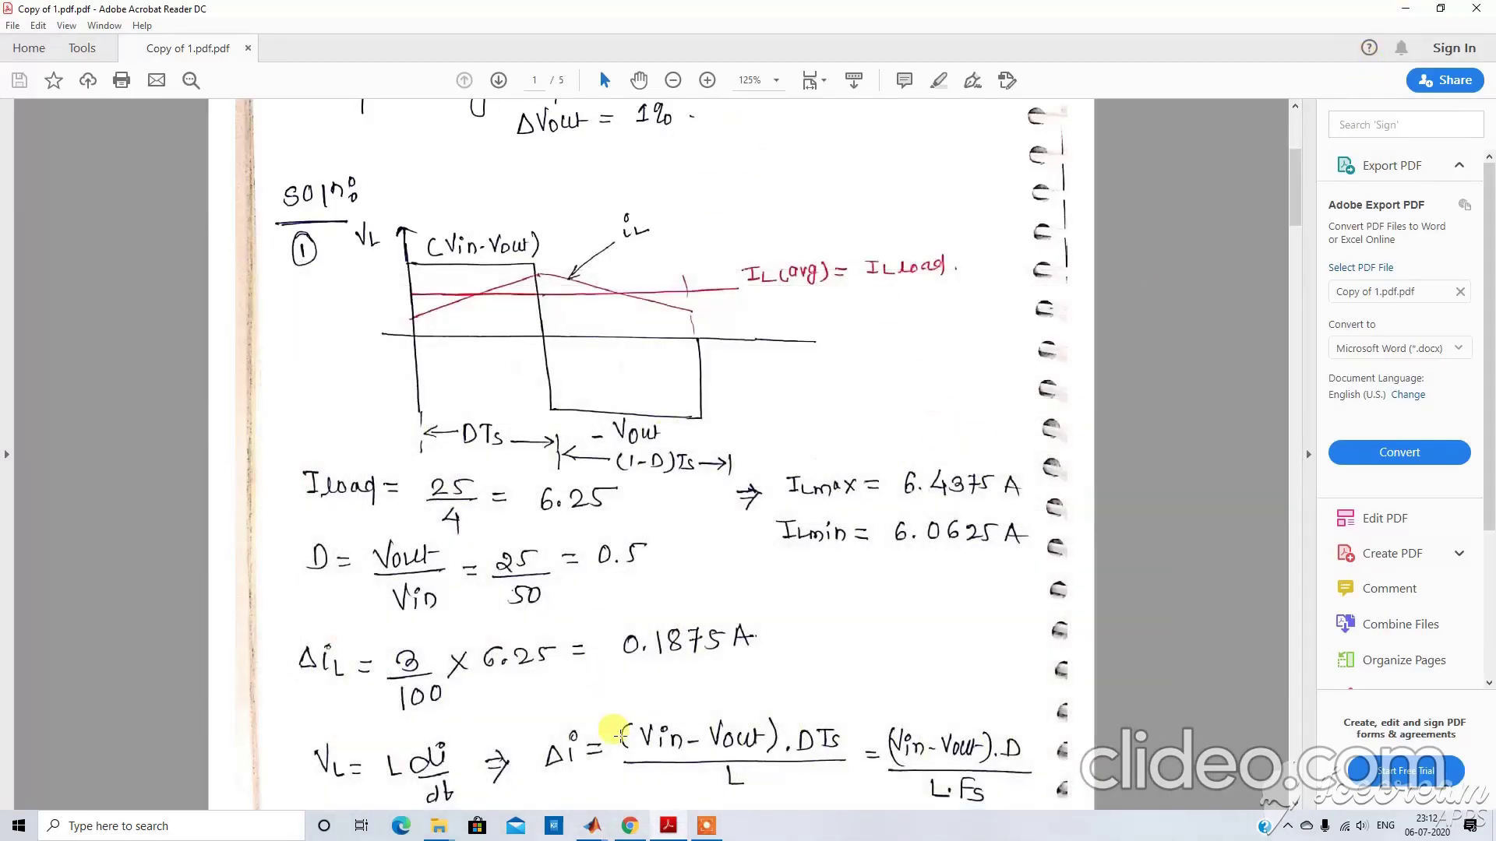
Review the Buck_Converter model and the handwritten solution in Acrobat at 71% zoom, finishing on the Simulink model.
{"action": "mouse_move", "coordinate": [592, 826]}
{"action": "left_click", "coordinate": [484, 758]}
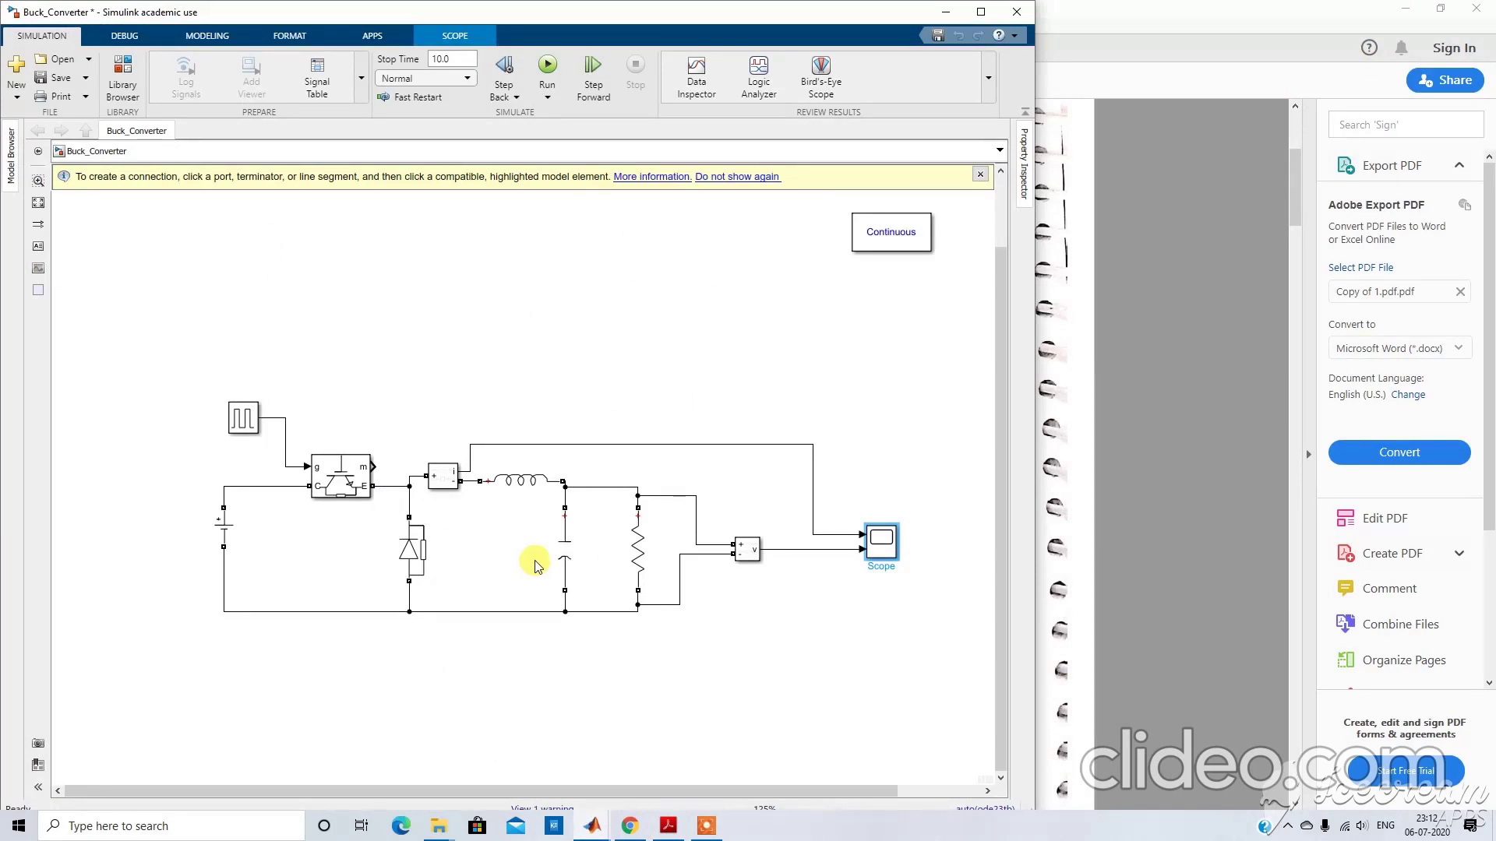
{"action": "left_click", "coordinate": [668, 826]}
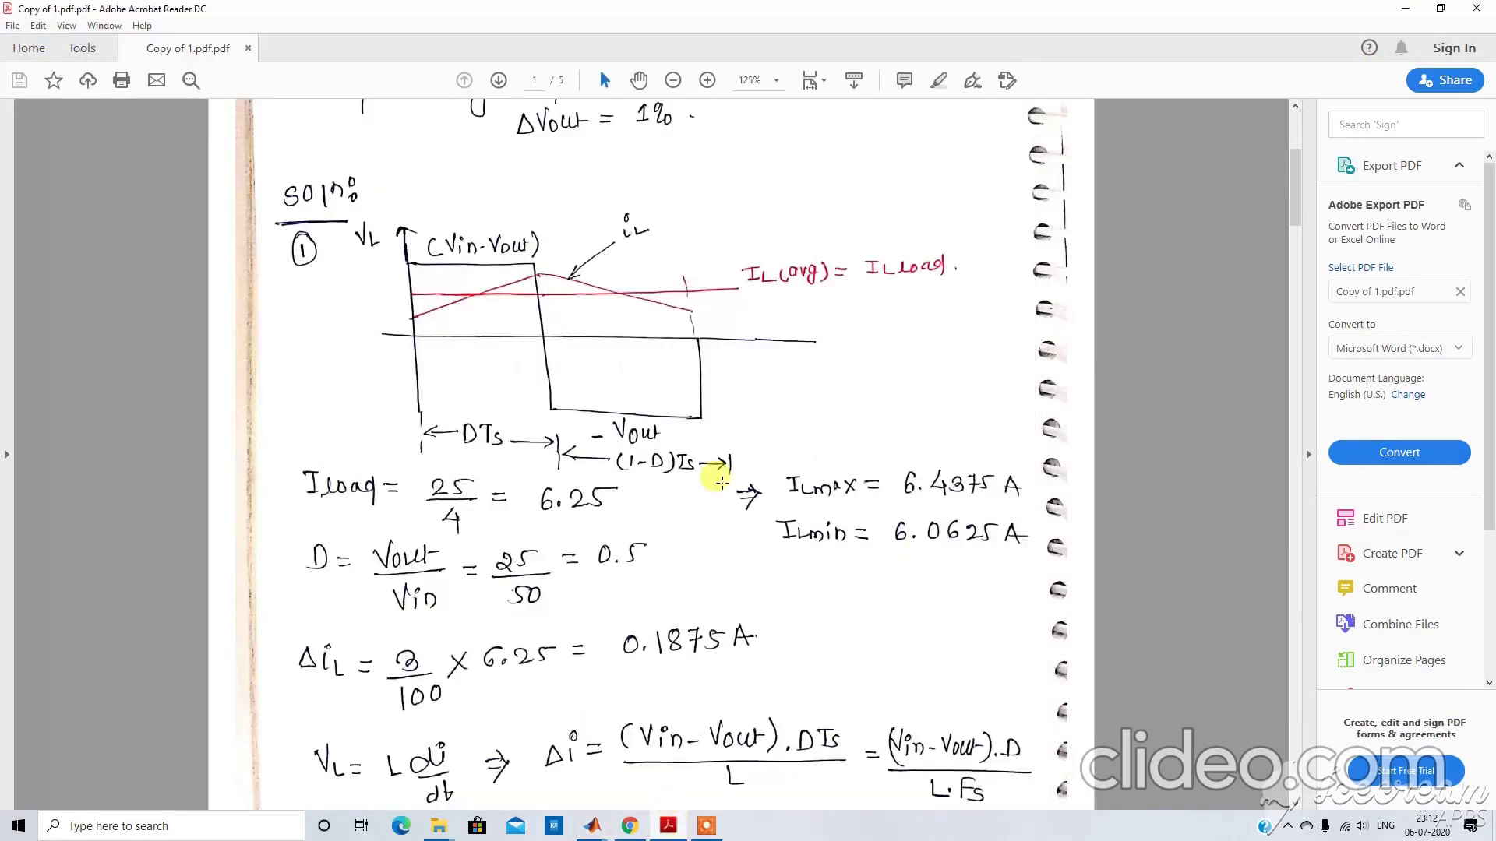
{"action": "left_click", "coordinate": [673, 81]}
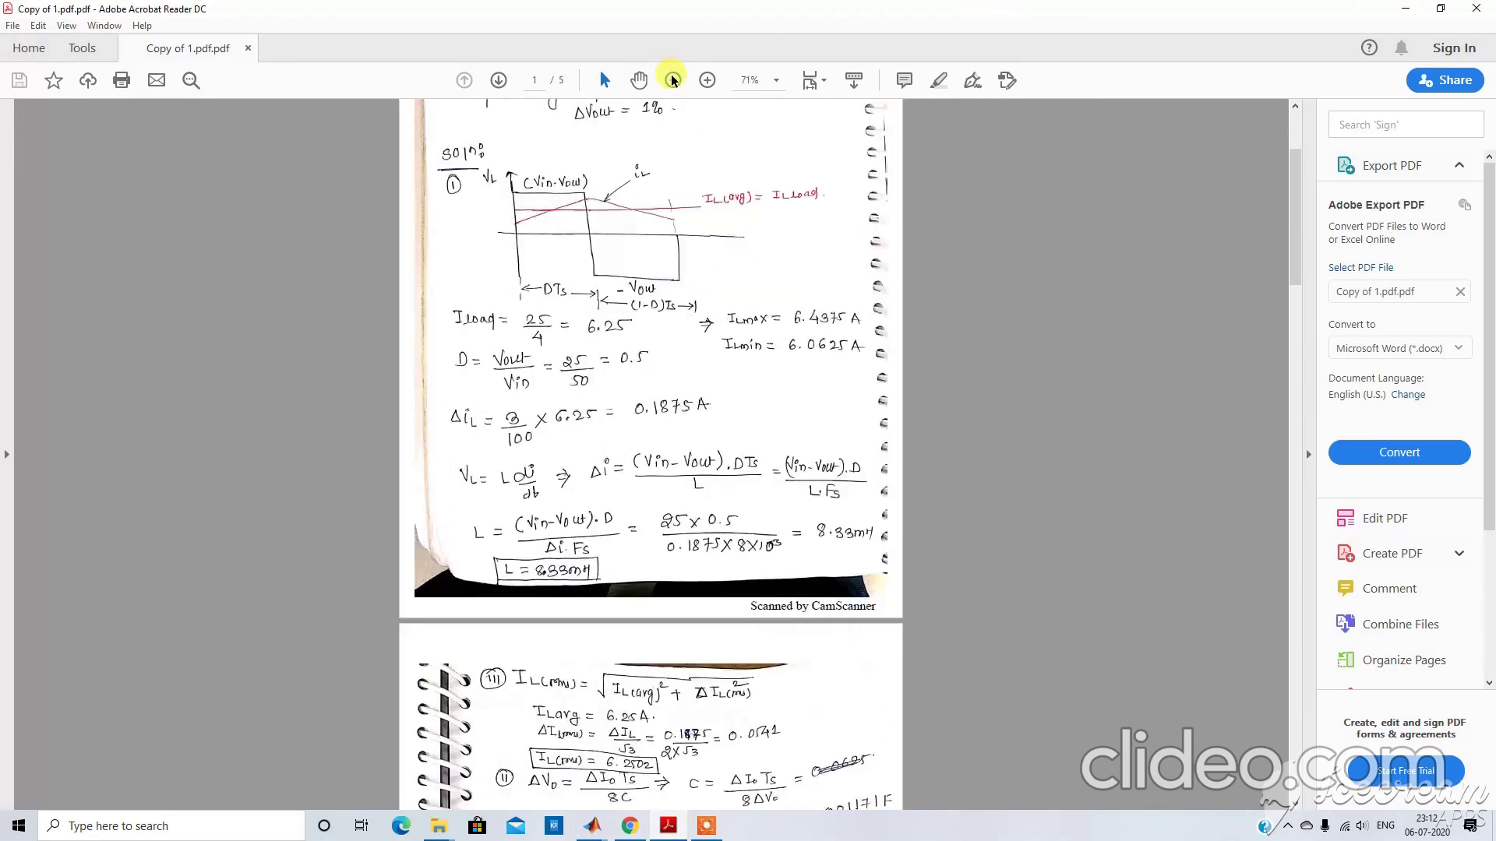
{"action": "scroll", "coordinate": [768, 467], "scroll_direction": "up", "scroll_amount": 2}
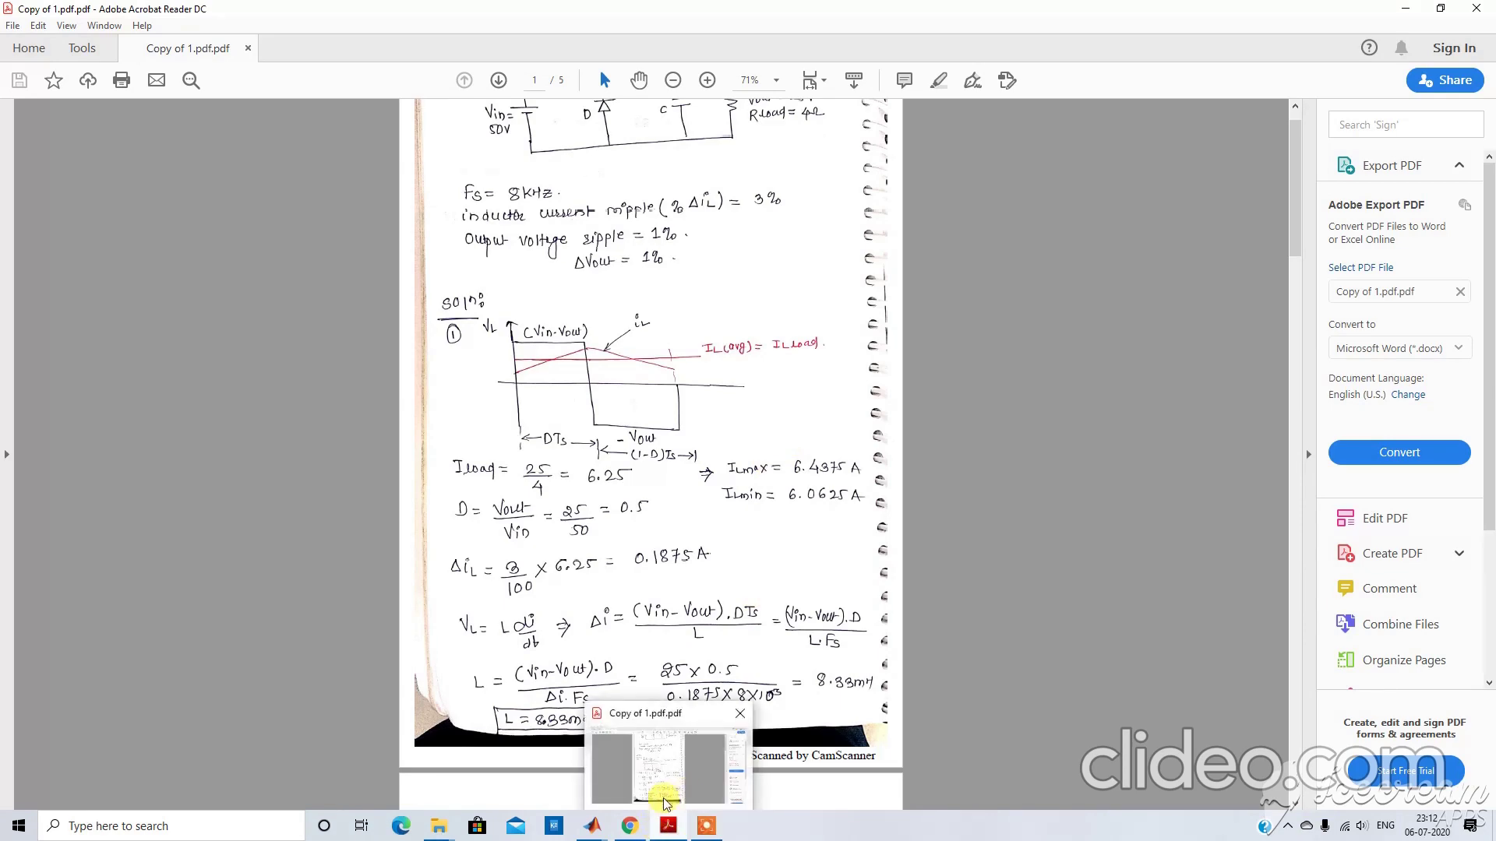
{"action": "mouse_move", "coordinate": [592, 826]}
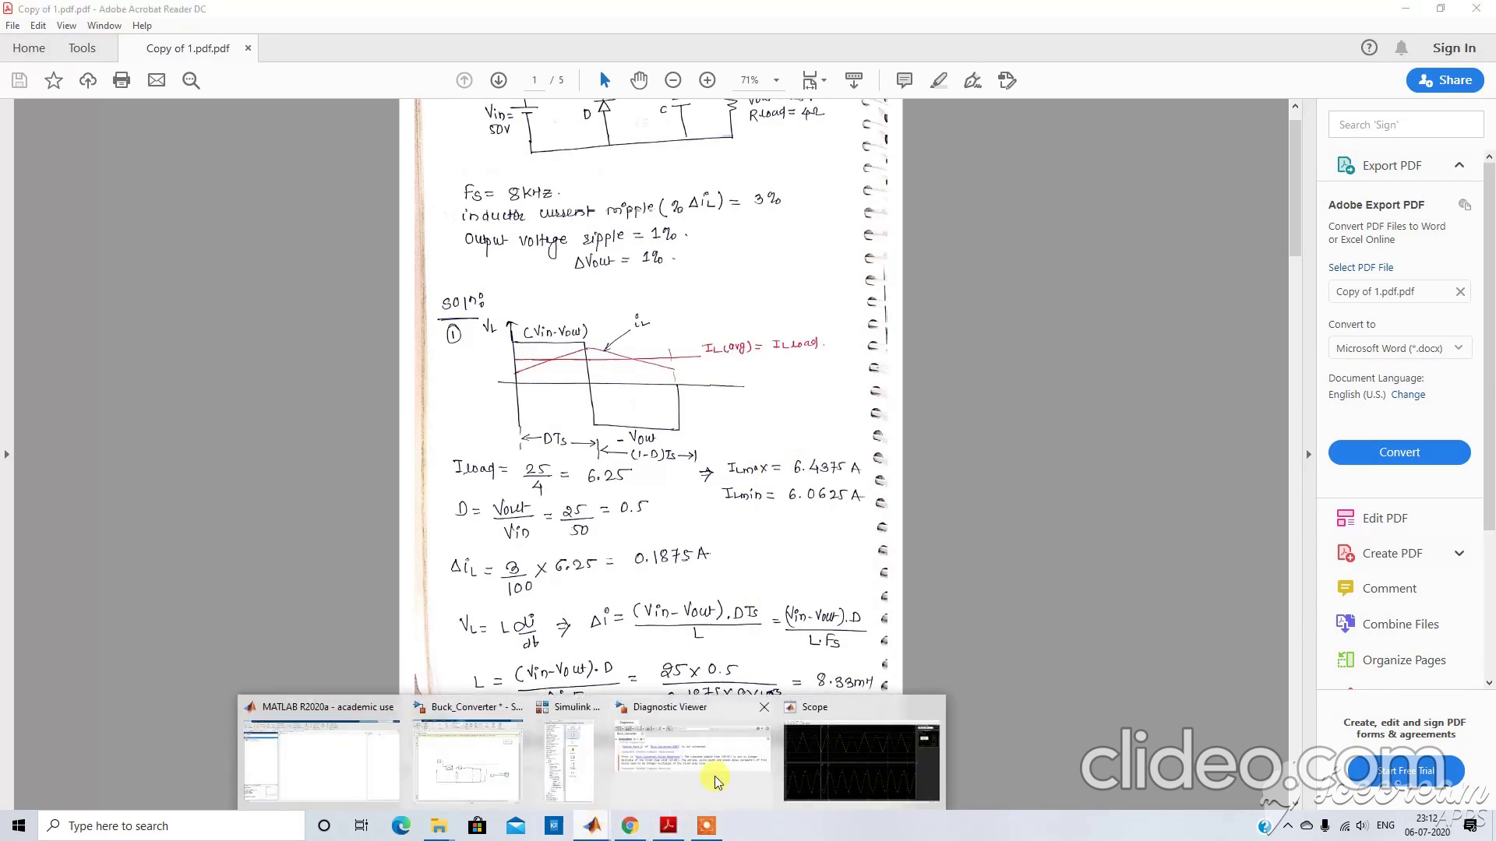
{"action": "left_click", "coordinate": [501, 775]}
{"action": "mouse_move", "coordinate": [709, 826]}
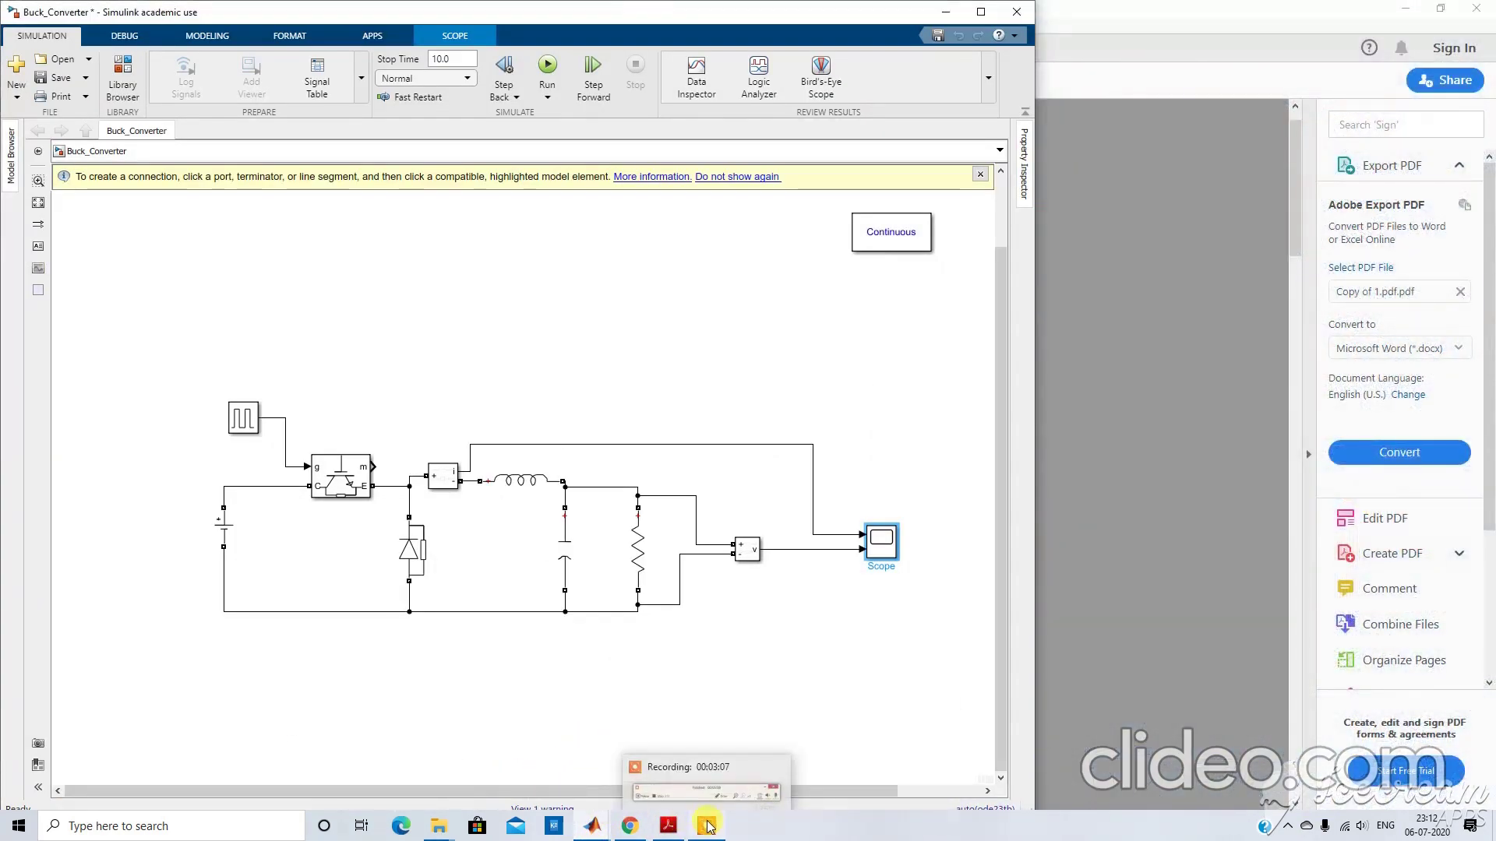
{"action": "mouse_move", "coordinate": [704, 795]}
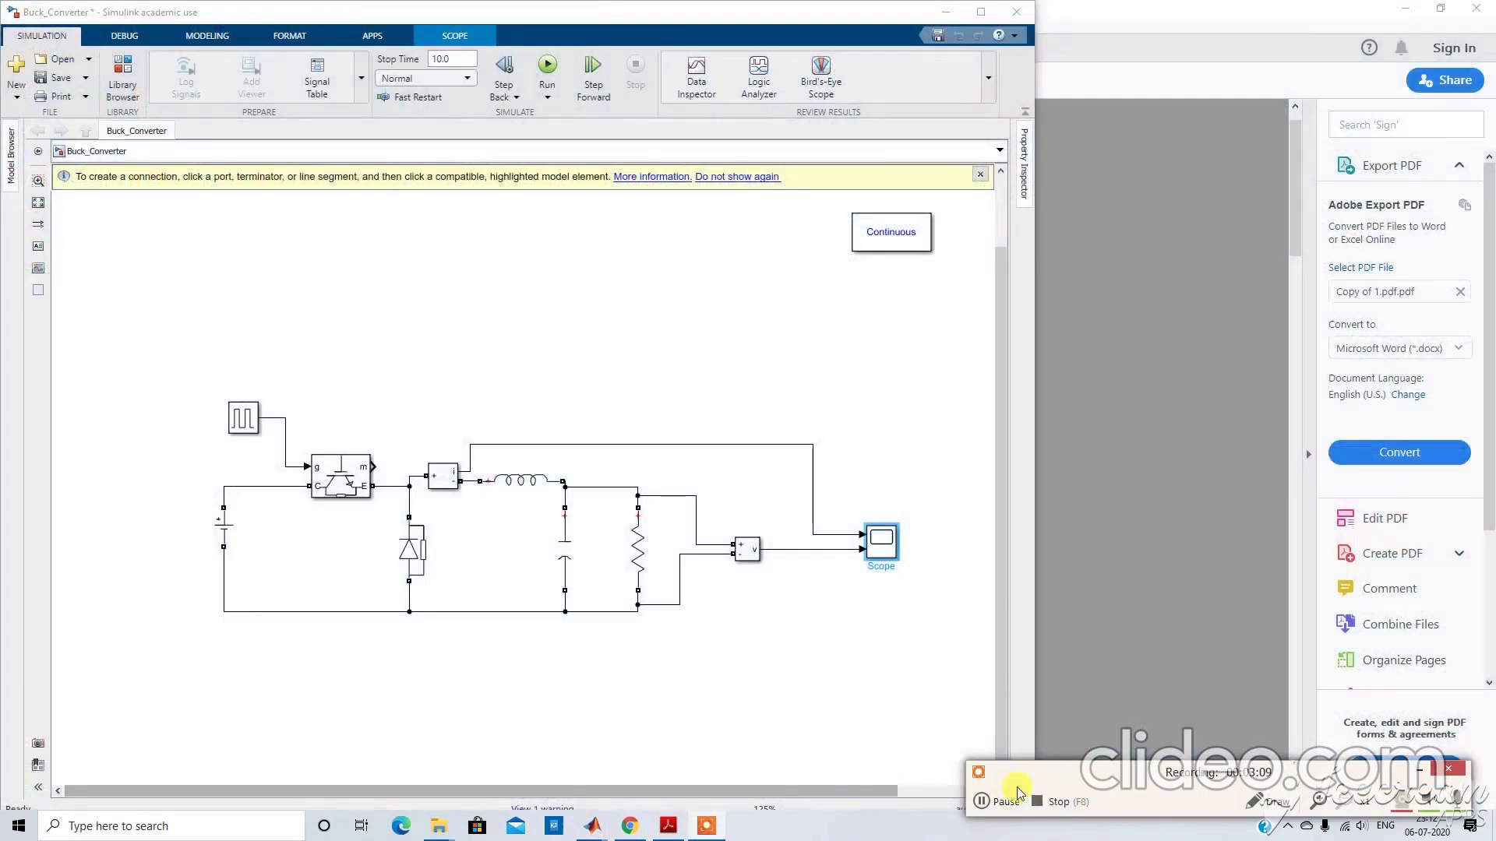